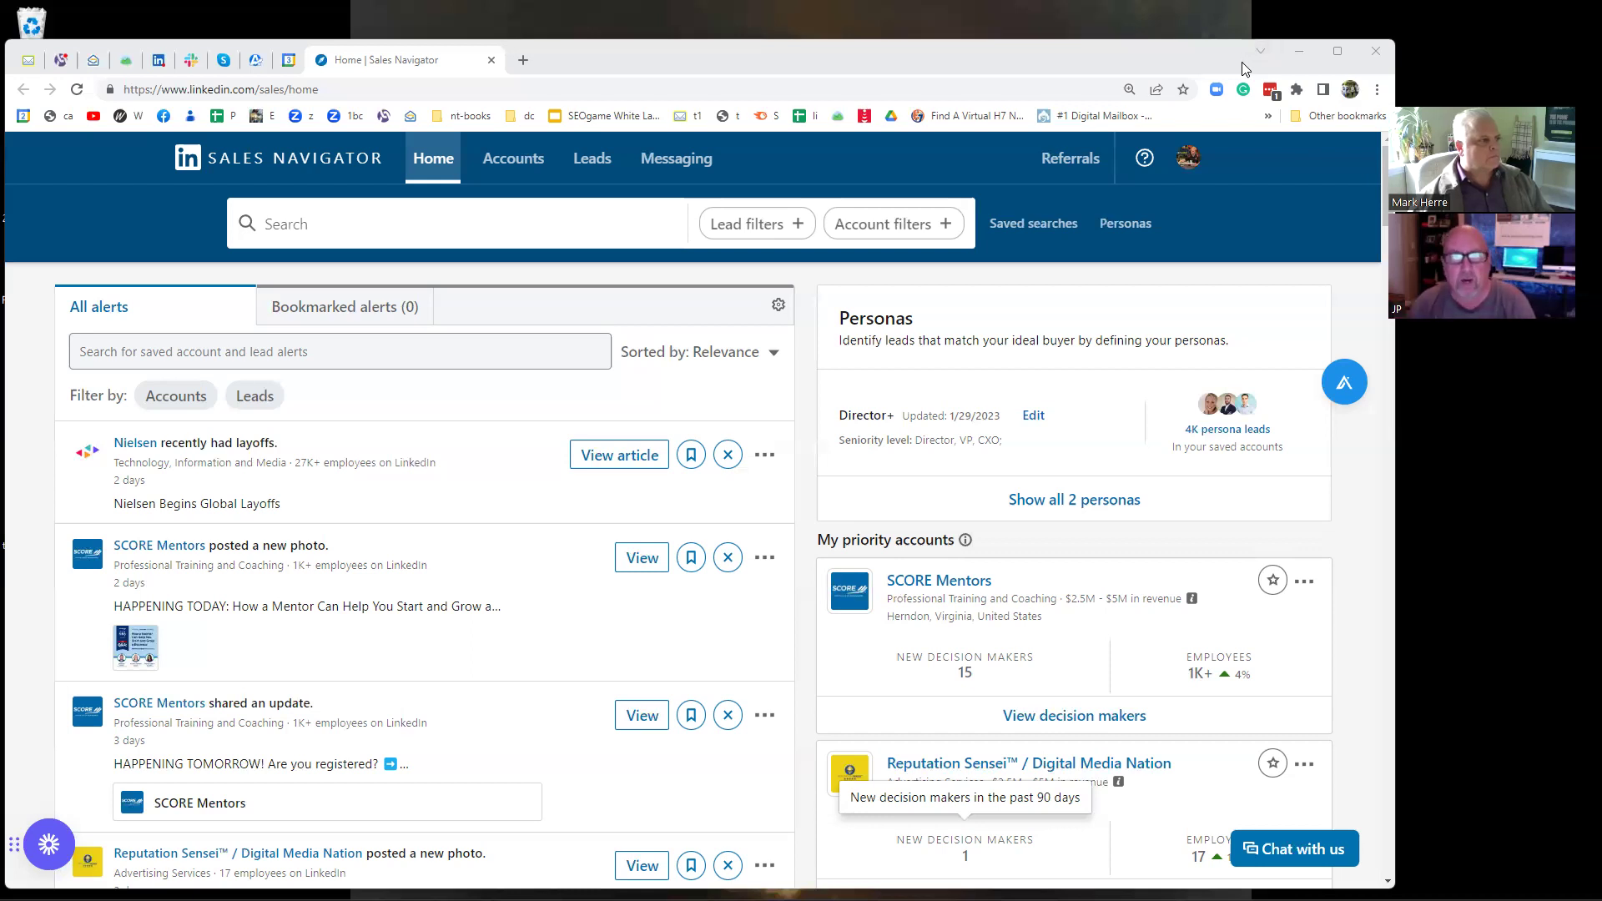
# Check the LinkedIn My Network page, return to Sales Navigator and open the lead search filters.
pyautogui.click(159, 61)
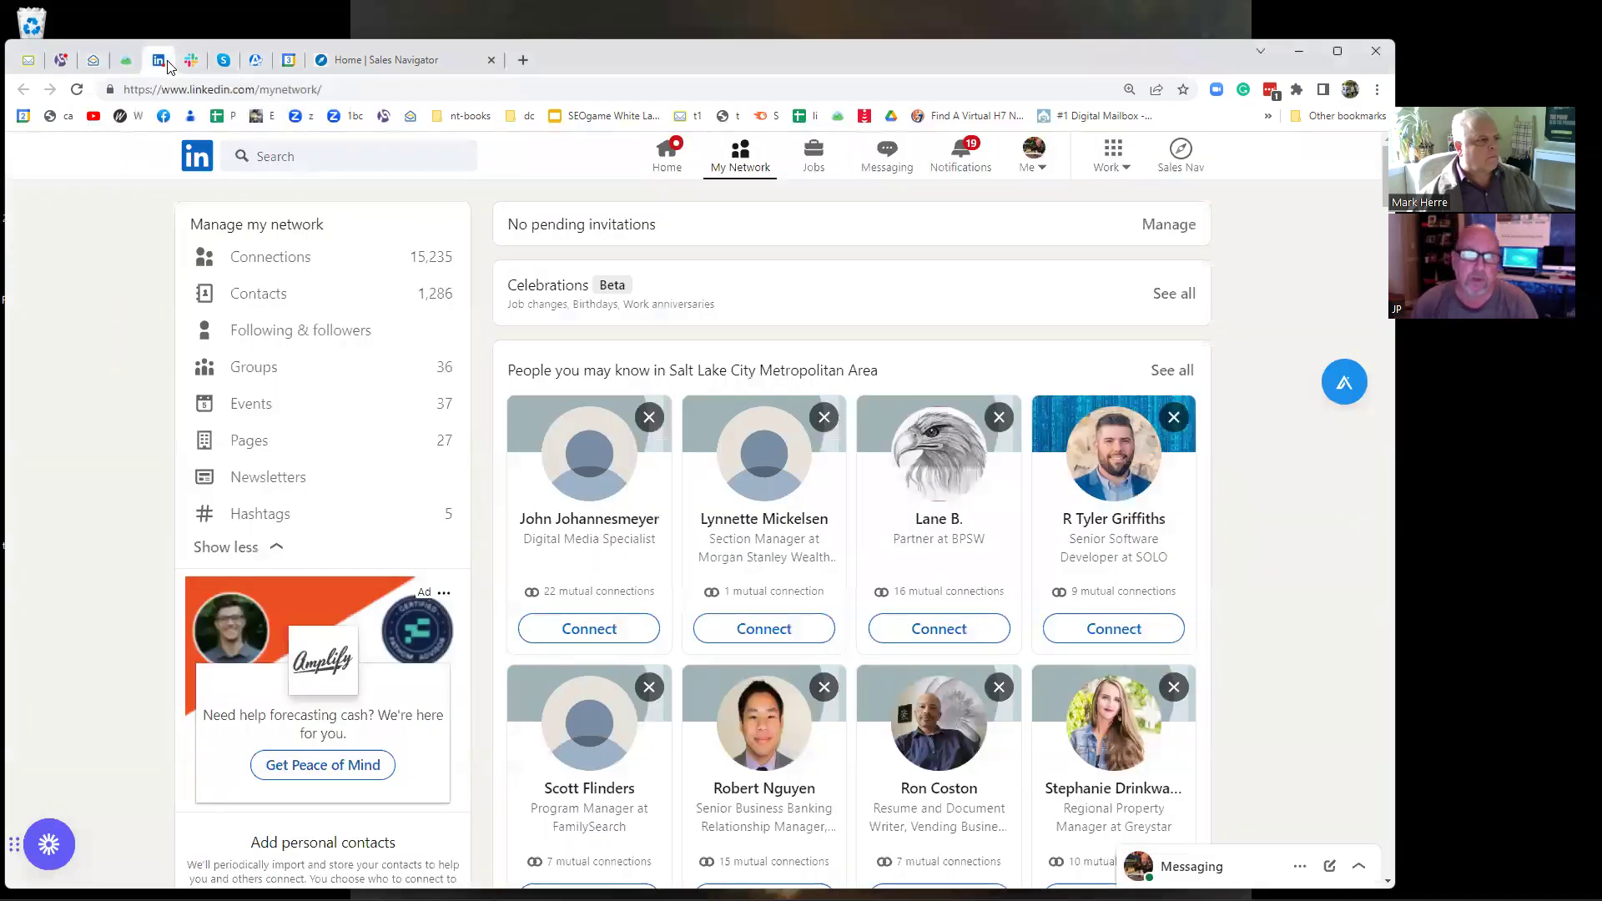
pyautogui.click(343, 64)
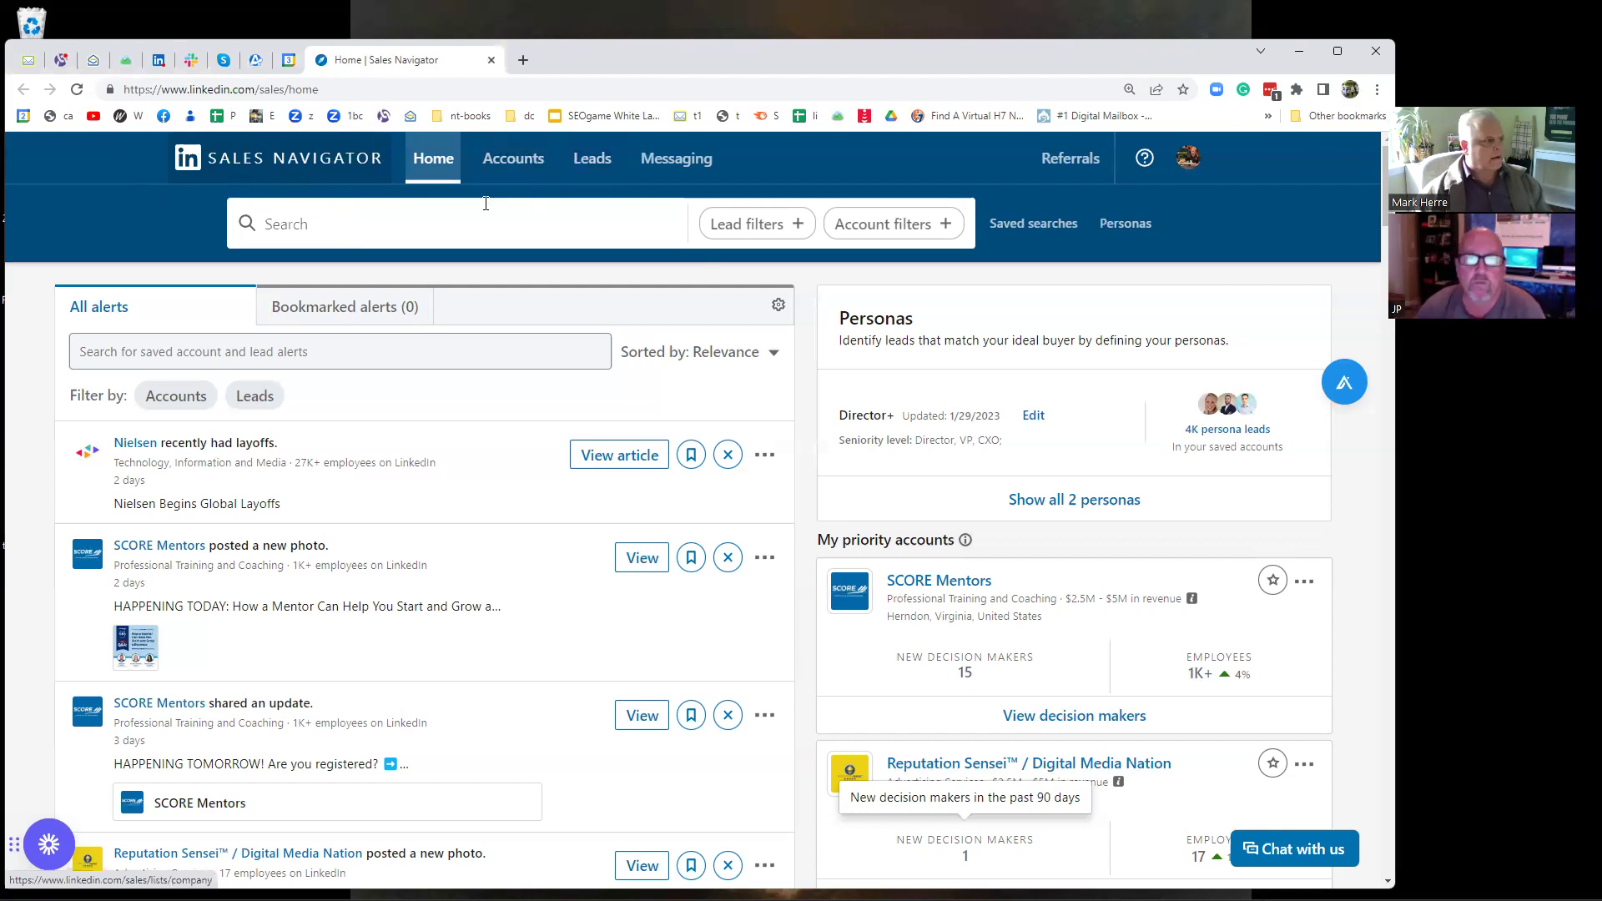
pyautogui.click(748, 223)
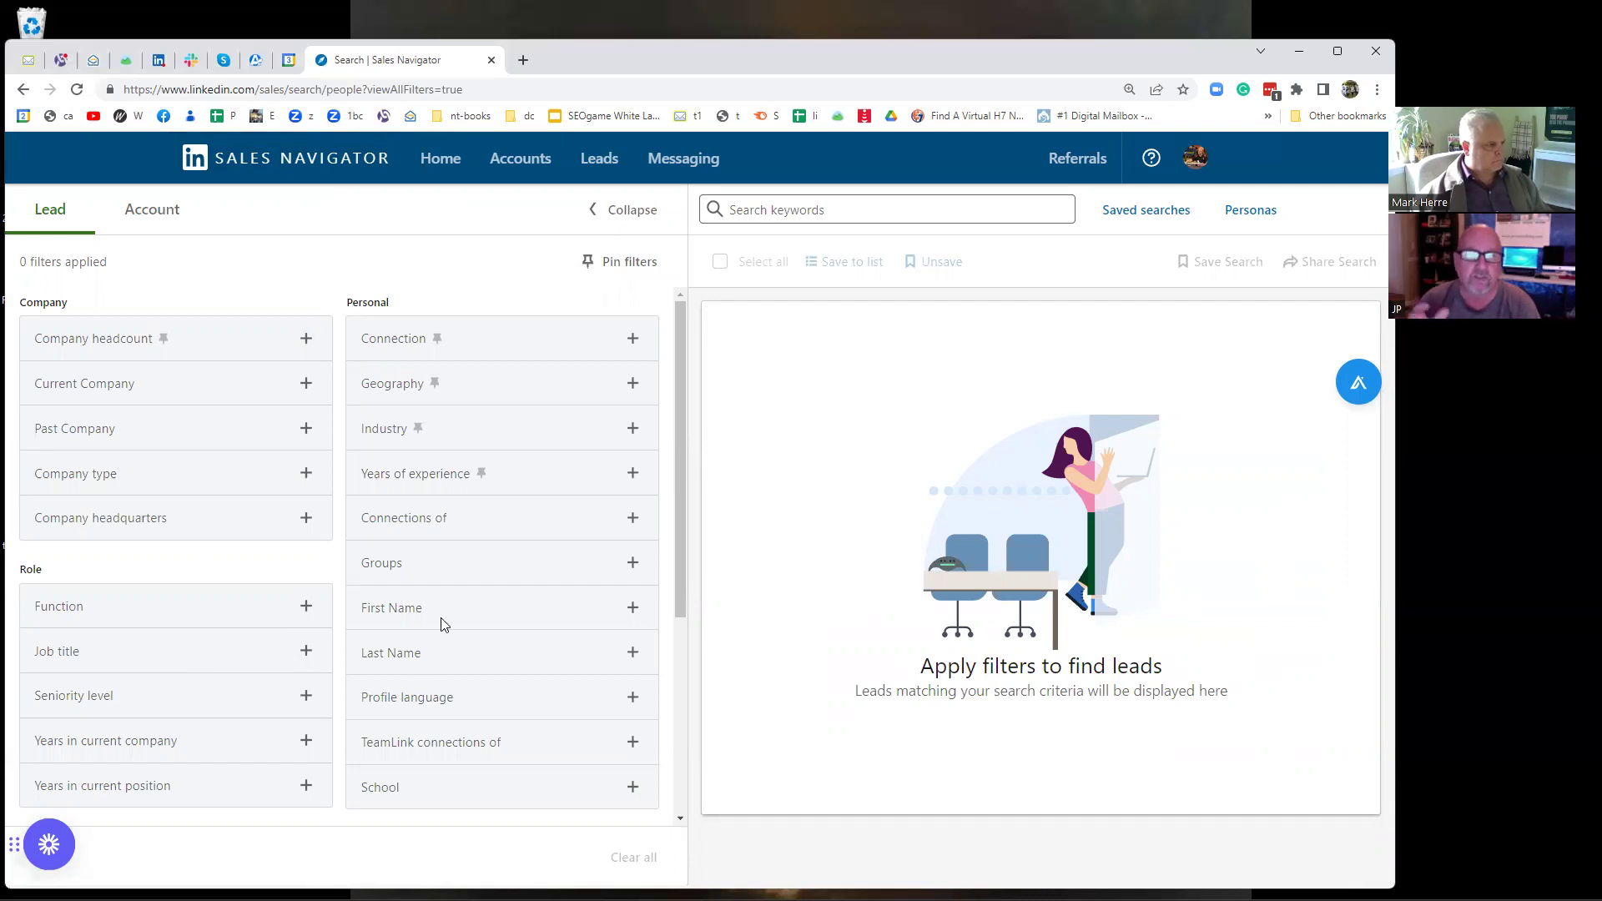
# Examine the available lead filters and the recent and saved keyword searches.
pyautogui.scroll(-4, 433, 393)
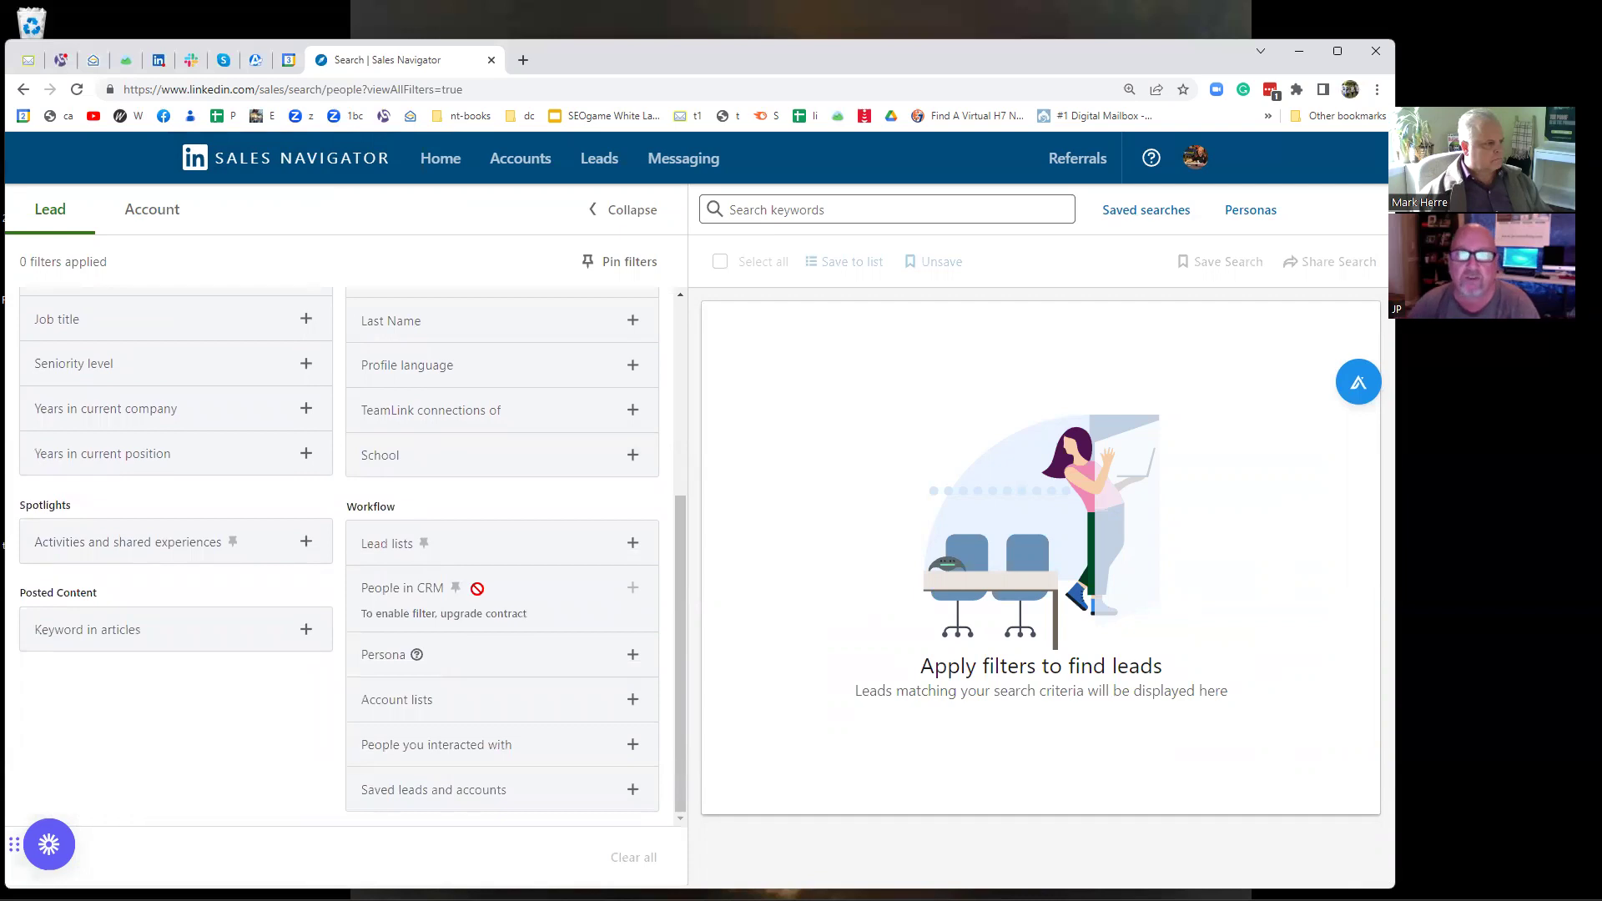
pyautogui.scroll(4, 476, 589)
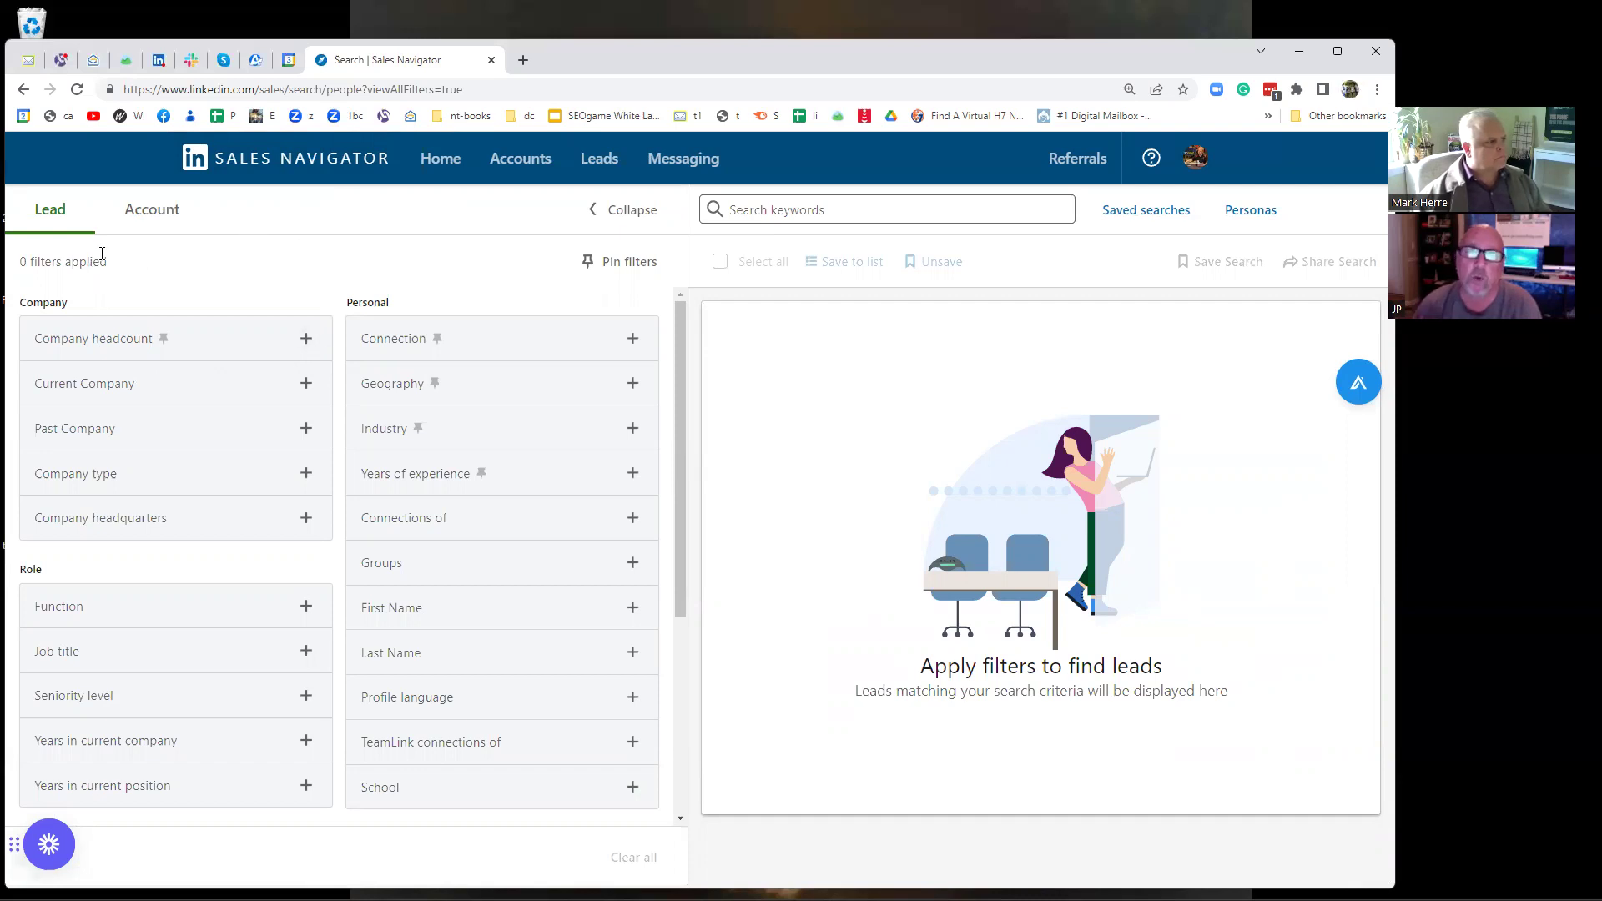
pyautogui.click(814, 213)
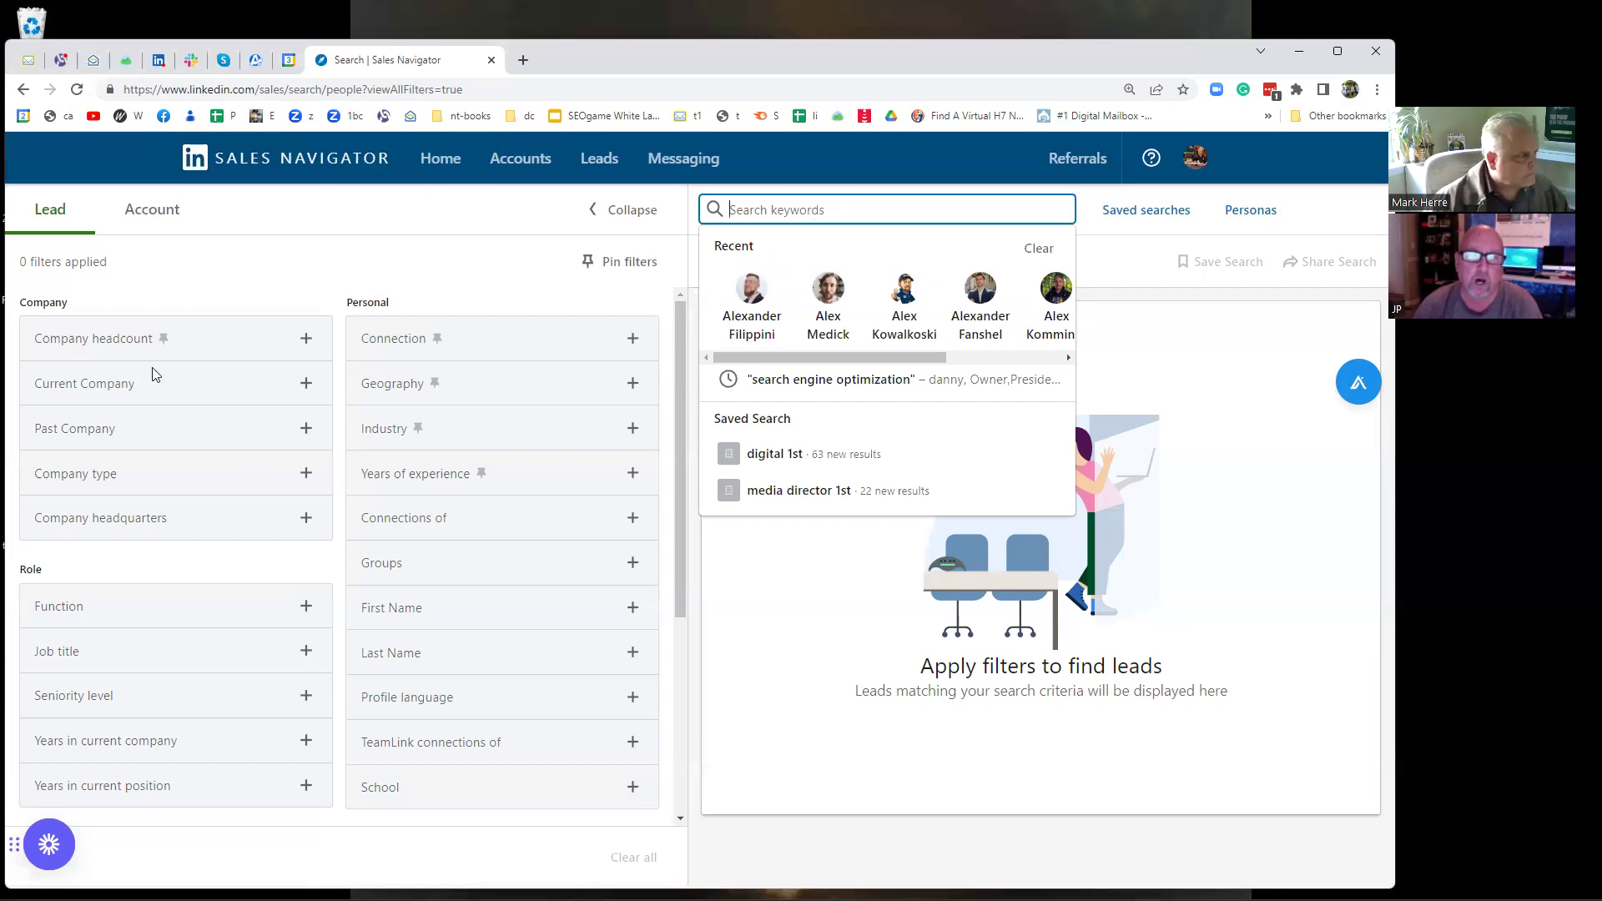
pyautogui.scroll(-4, 87, 646)
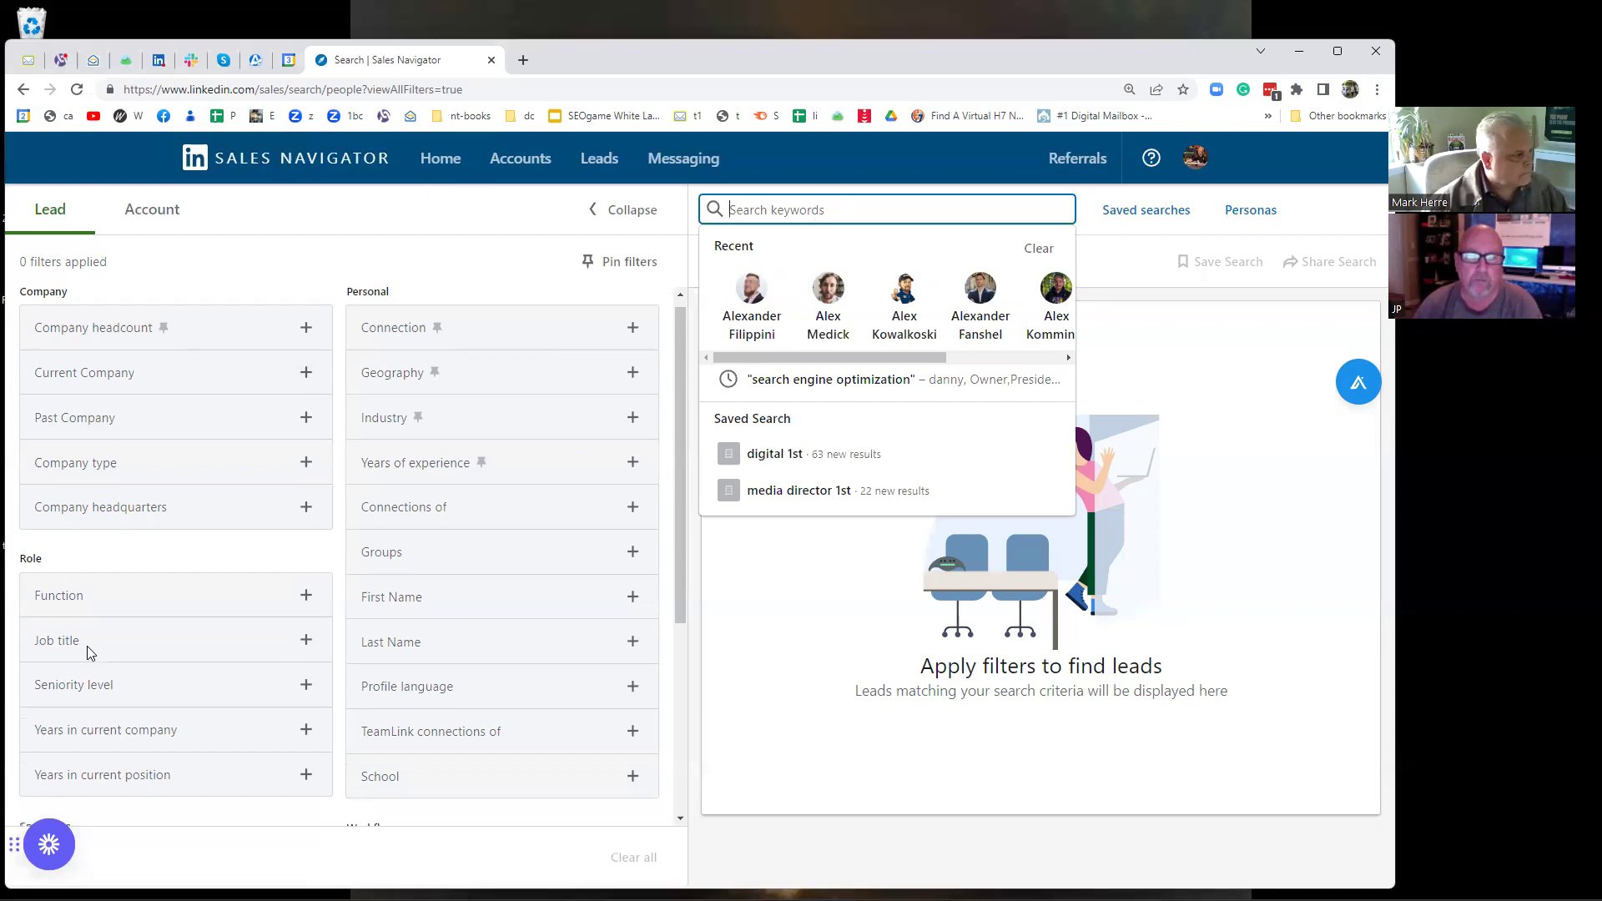
pyautogui.scroll(2, 427, 439)
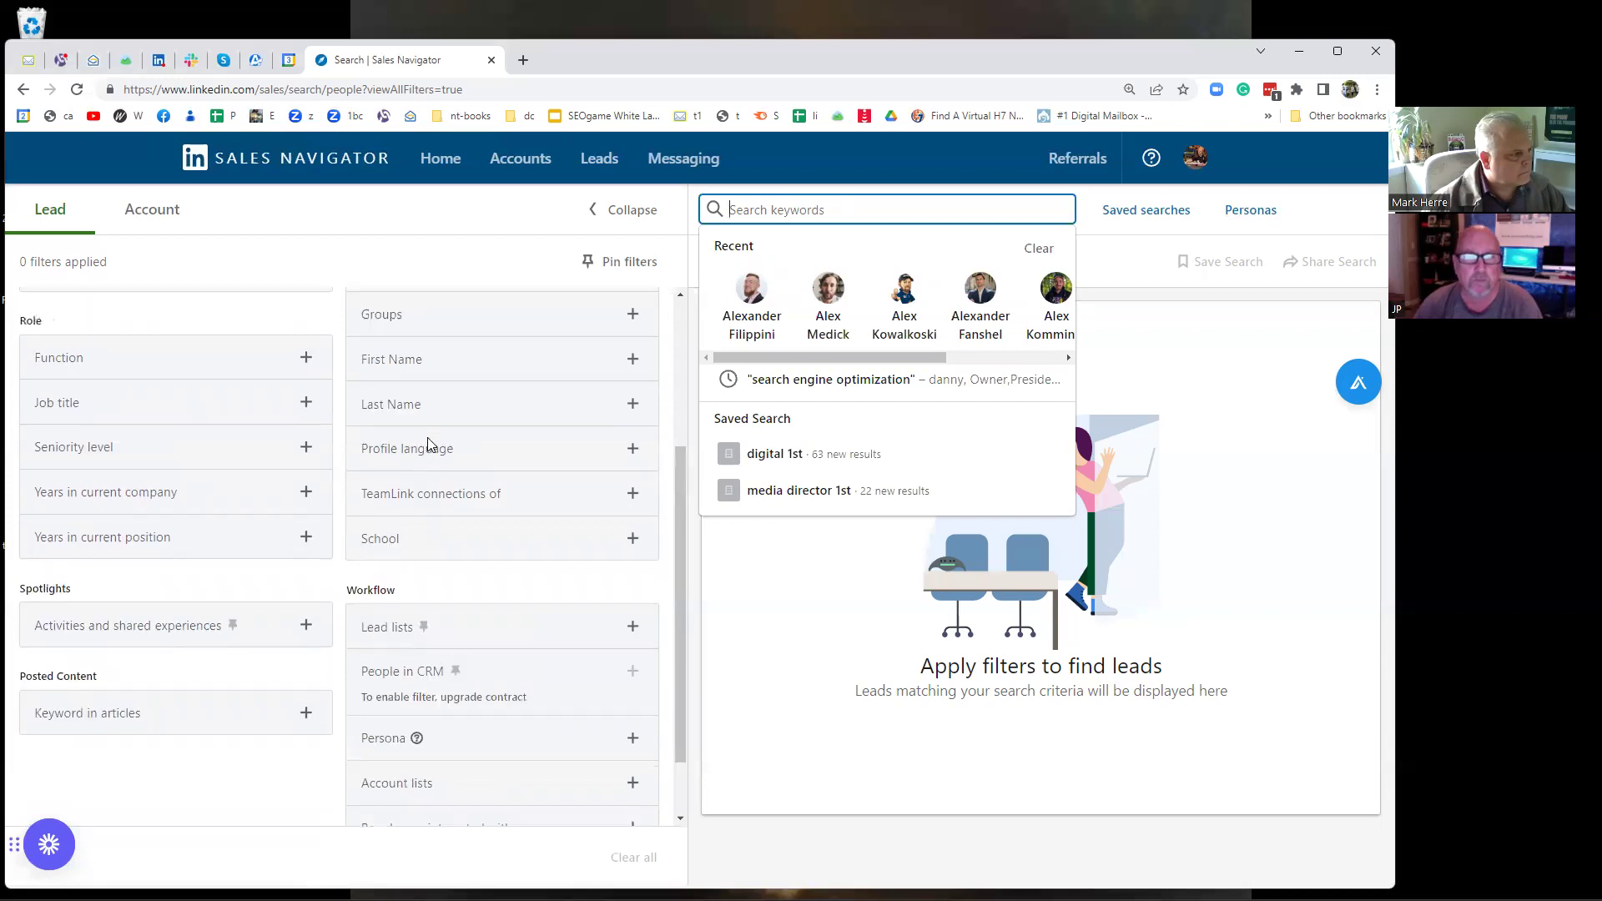
pyautogui.scroll(2, 427, 442)
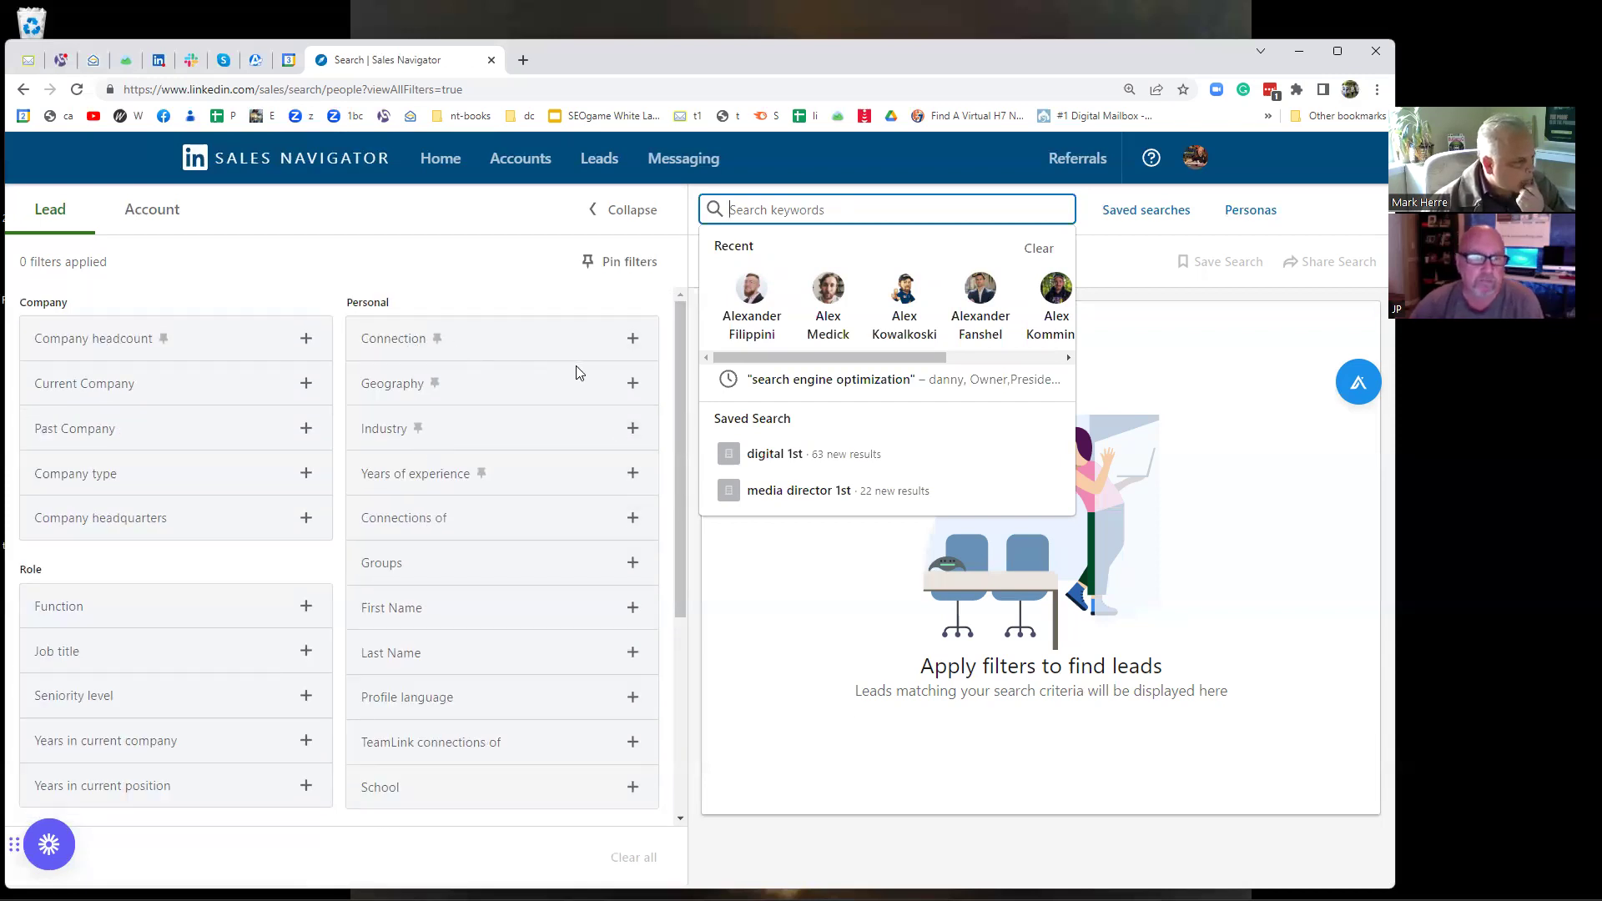
# Open the Industry filter and search its options for "digital" and "seo", clearing each entry.
pyautogui.click(633, 430)
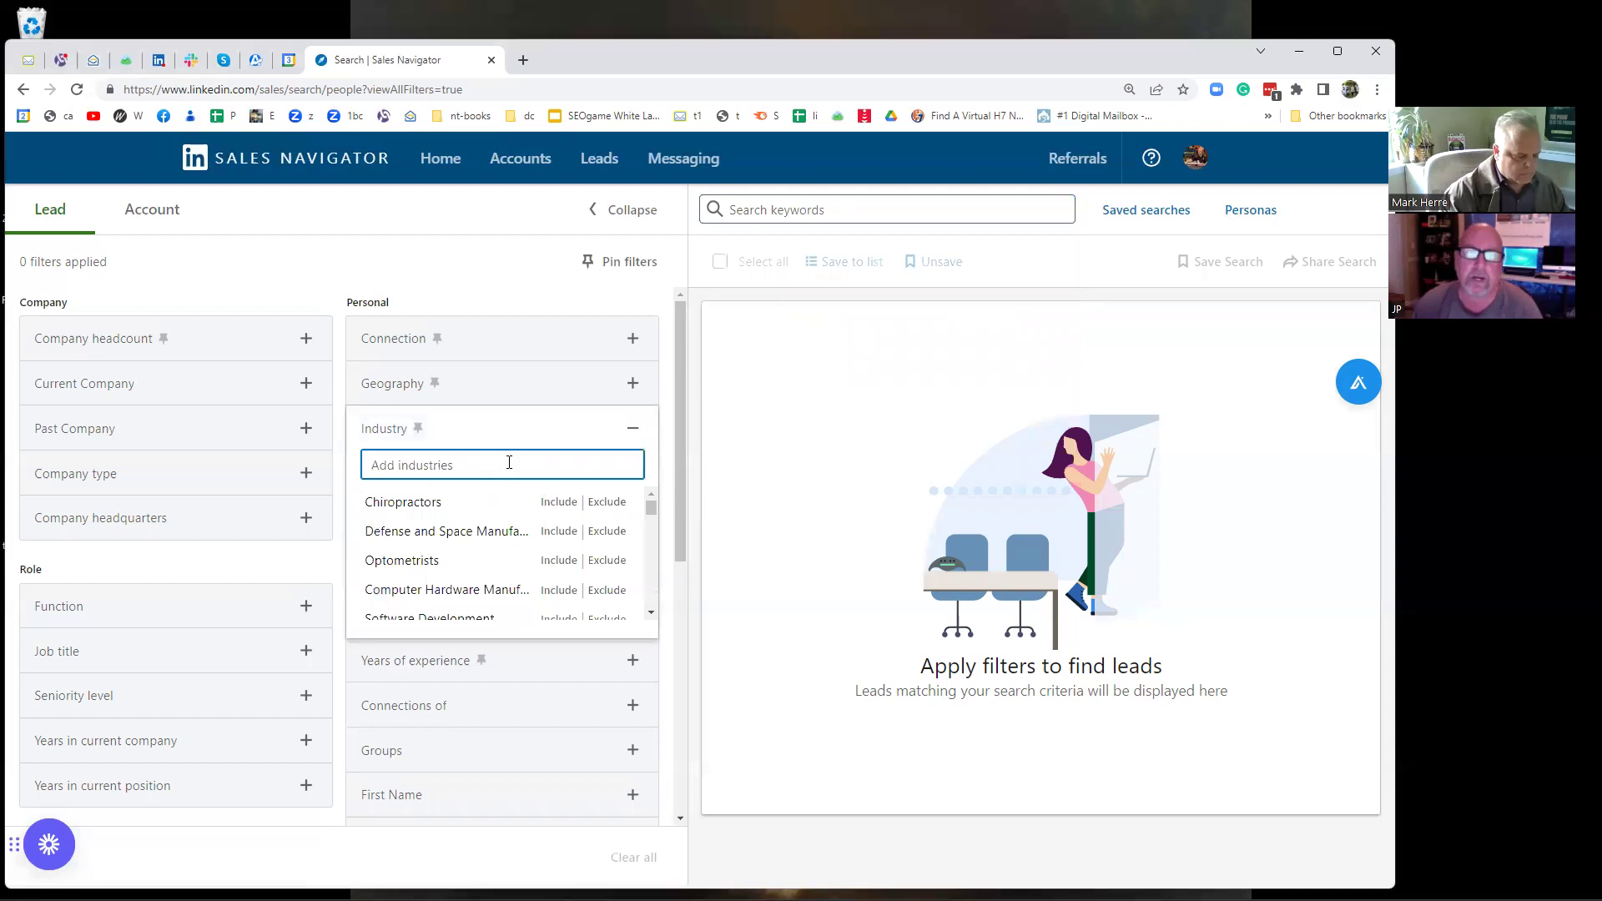
pyautogui.write('digital')
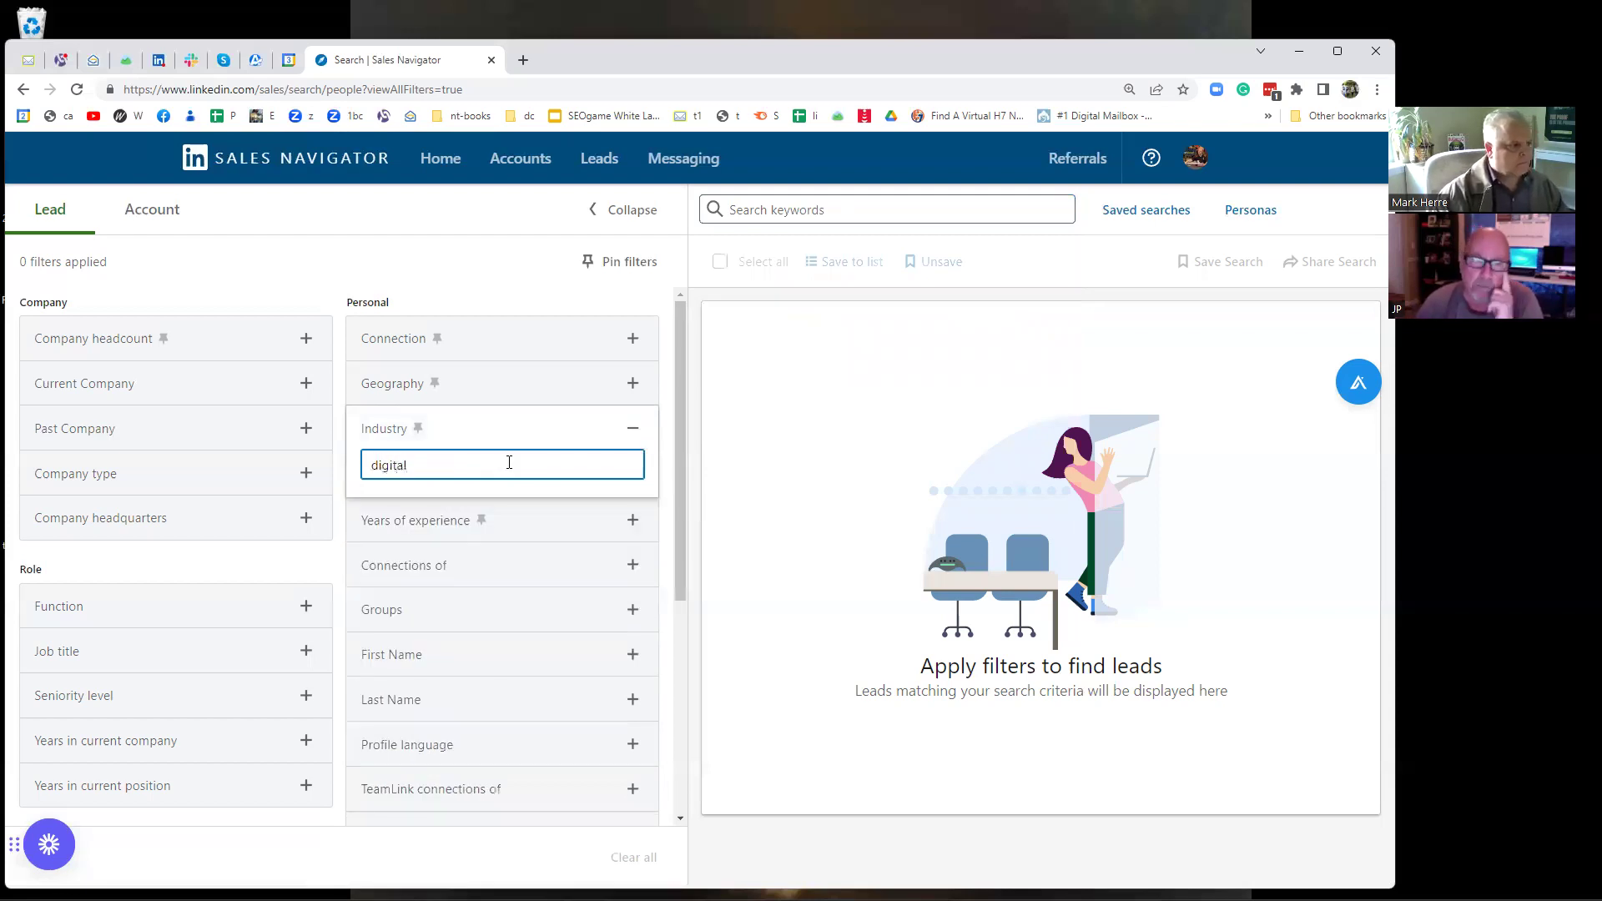
pyautogui.press('BackSpace')
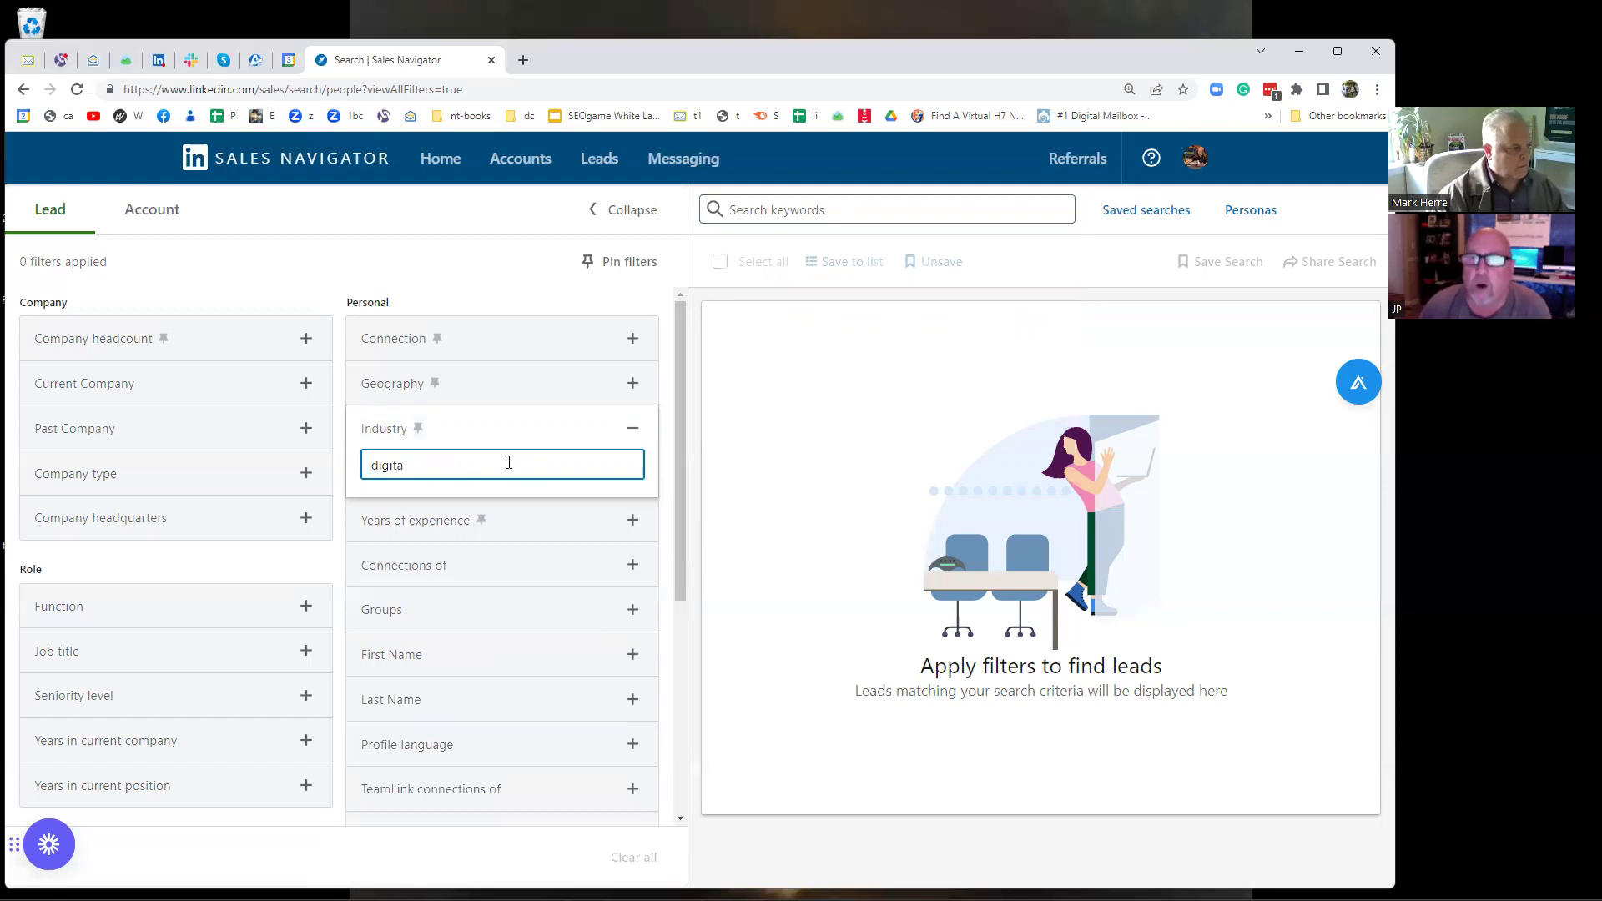
pyautogui.press('BackSpace')
pyautogui.press('BackSpace')
pyautogui.press('BackSpace')
pyautogui.press('BackSpace')
pyautogui.press('BackSpace')
pyautogui.press('BackSpace')
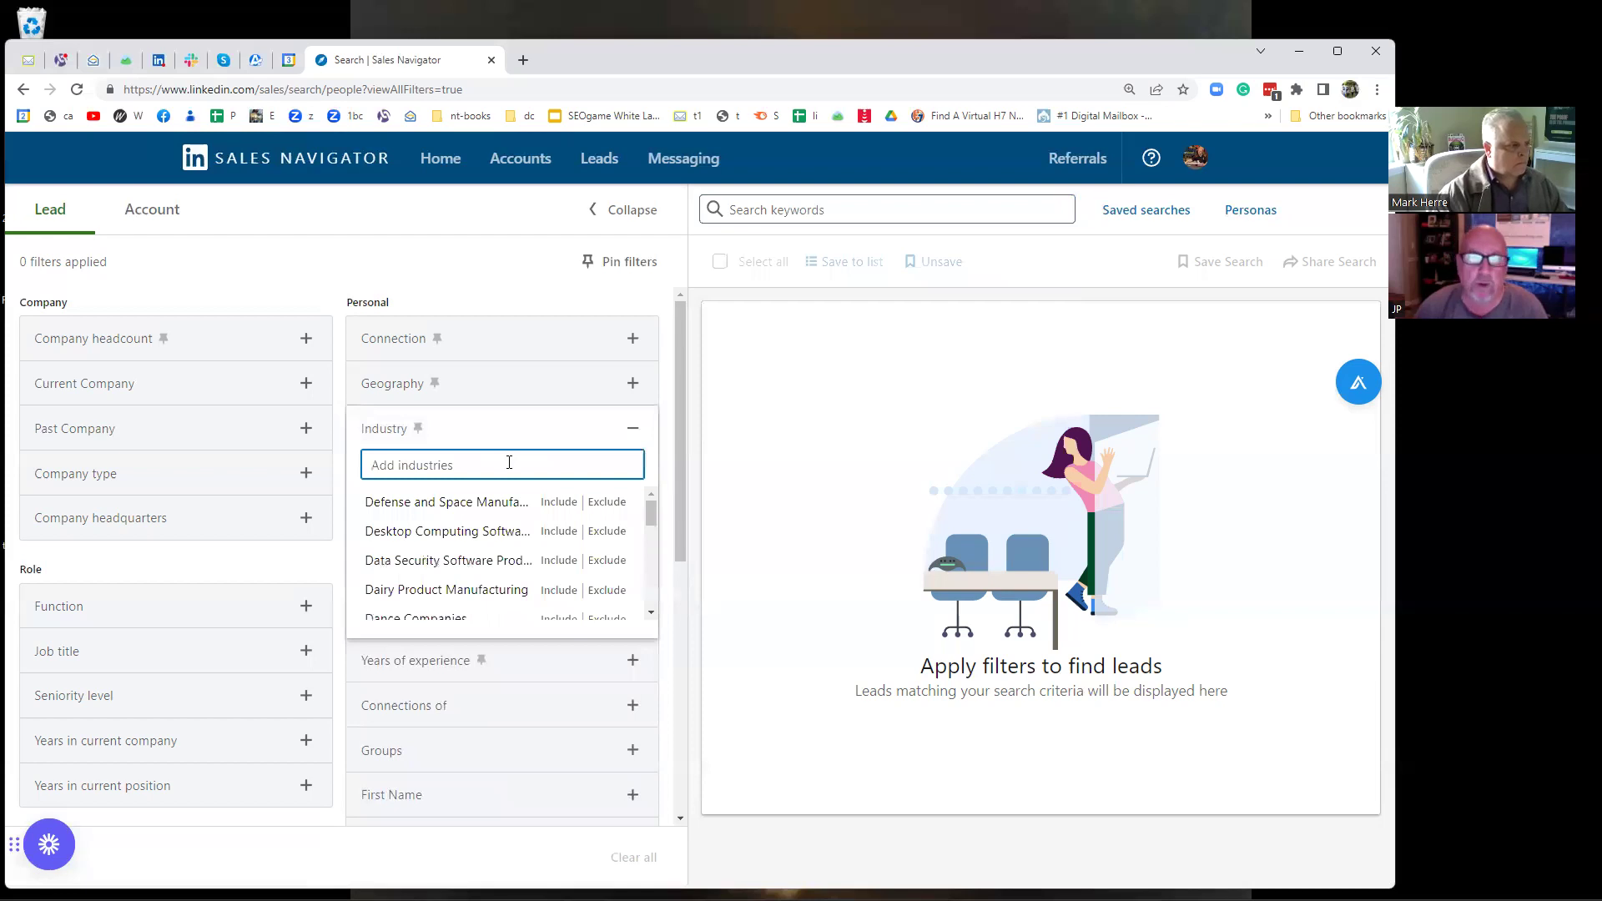
pyautogui.write('seo')
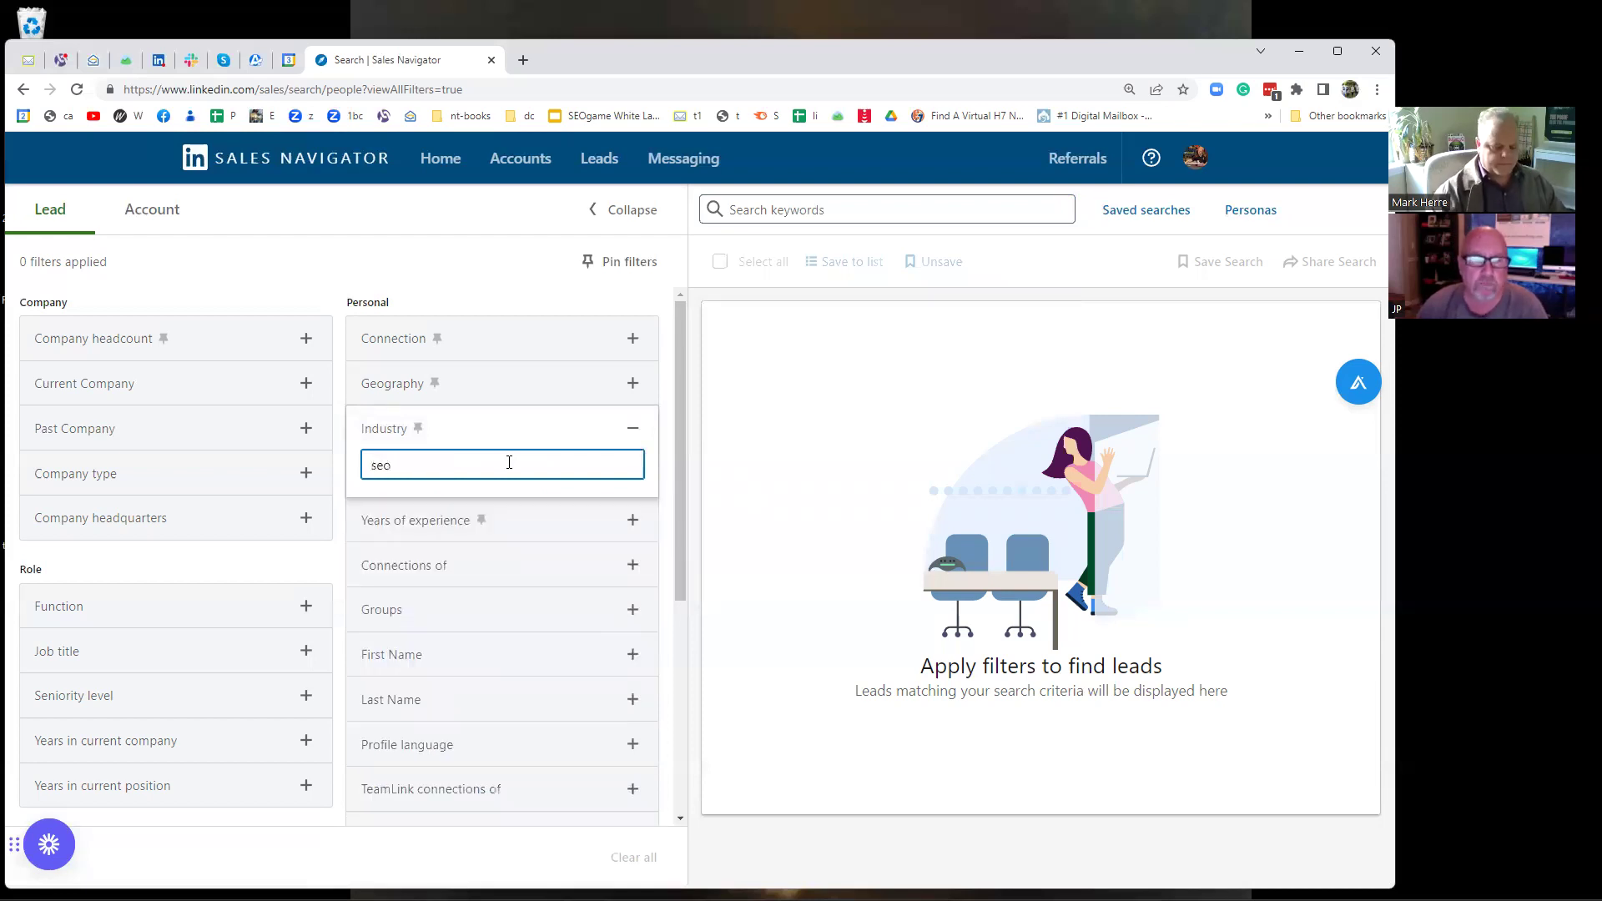
pyautogui.press('BackSpace')
pyautogui.press('BackSpace')
pyautogui.press('BackSpace')
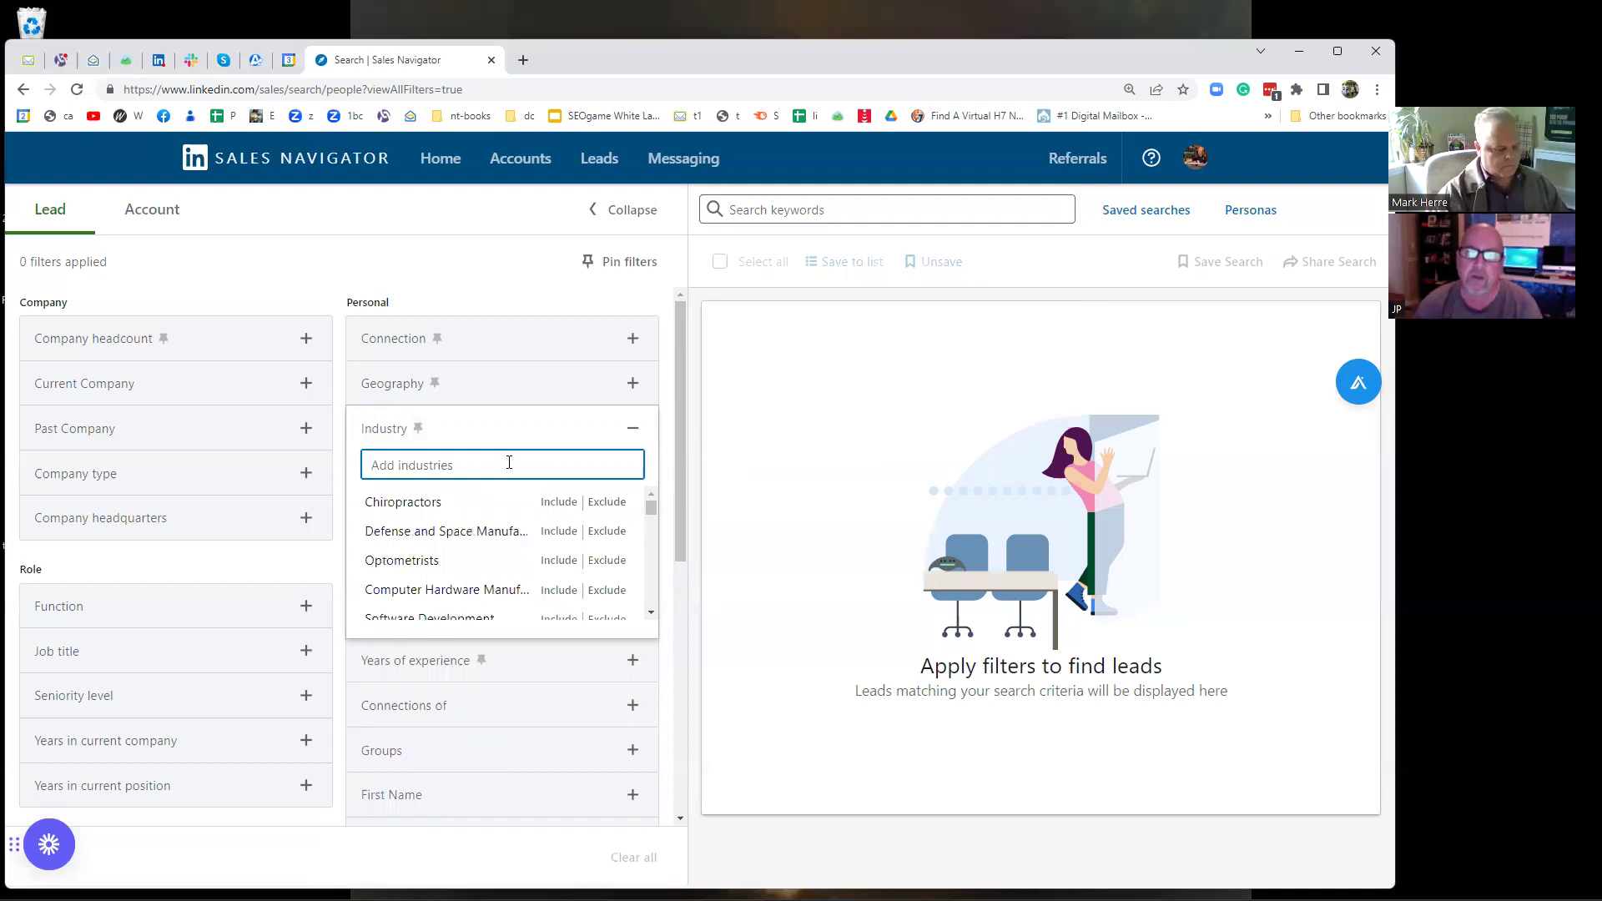
# Search the Industry filter for "marketing" and include Marketing Services.
pyautogui.write('market')
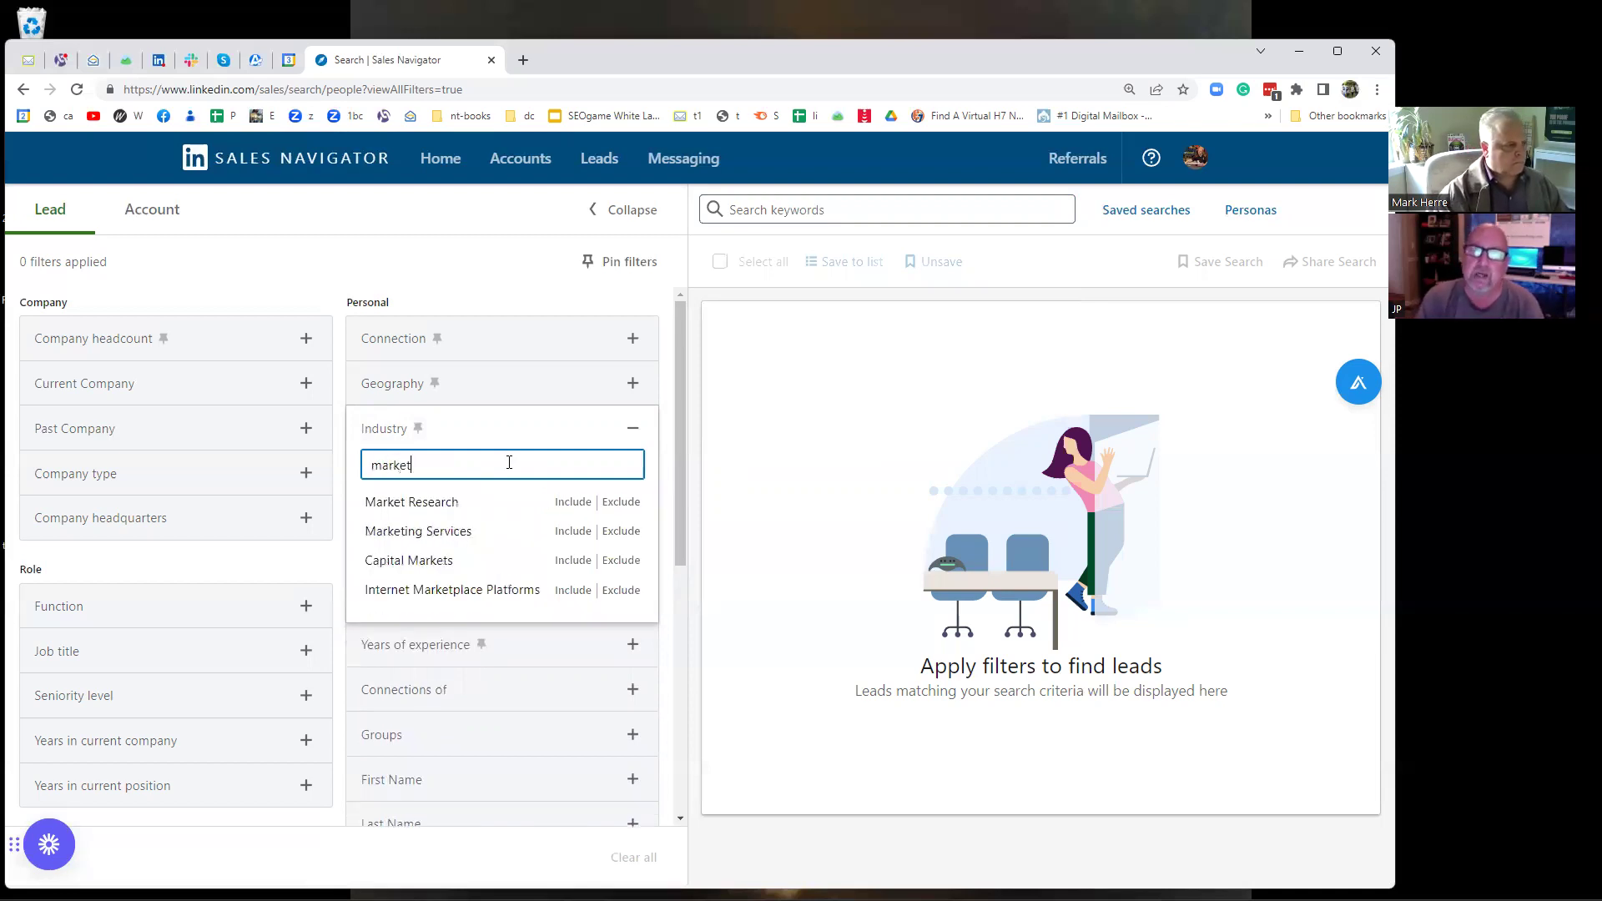
pyautogui.write('ing')
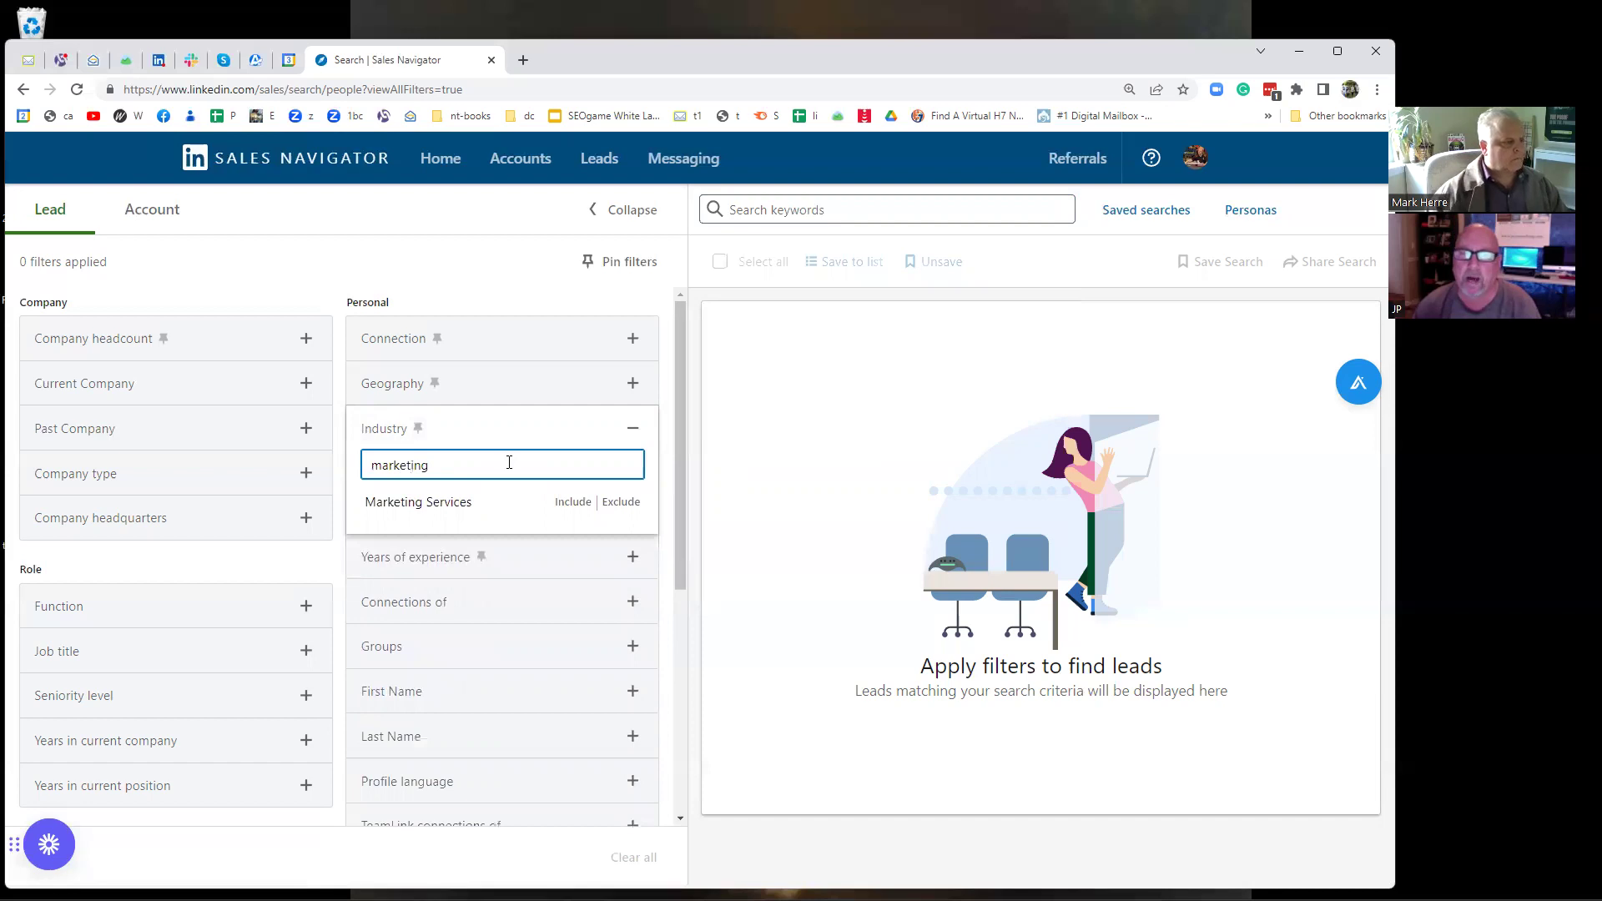
pyautogui.click(488, 509)
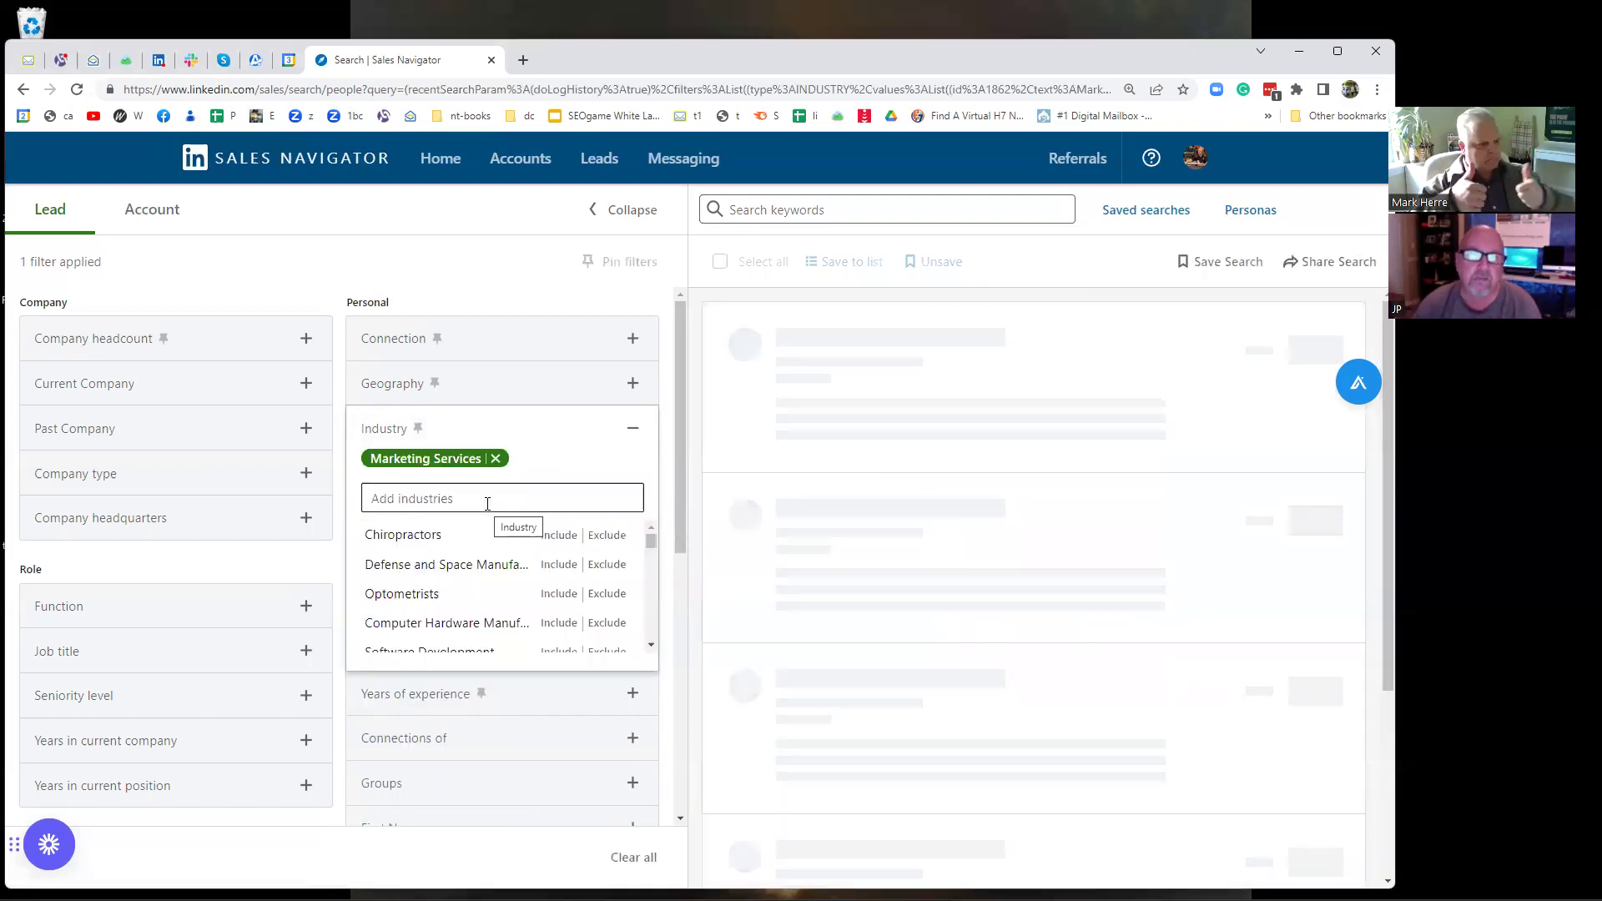
# Search the Industry filter for additional industries matching "websit" and clear the entry.
pyautogui.click(484, 505)
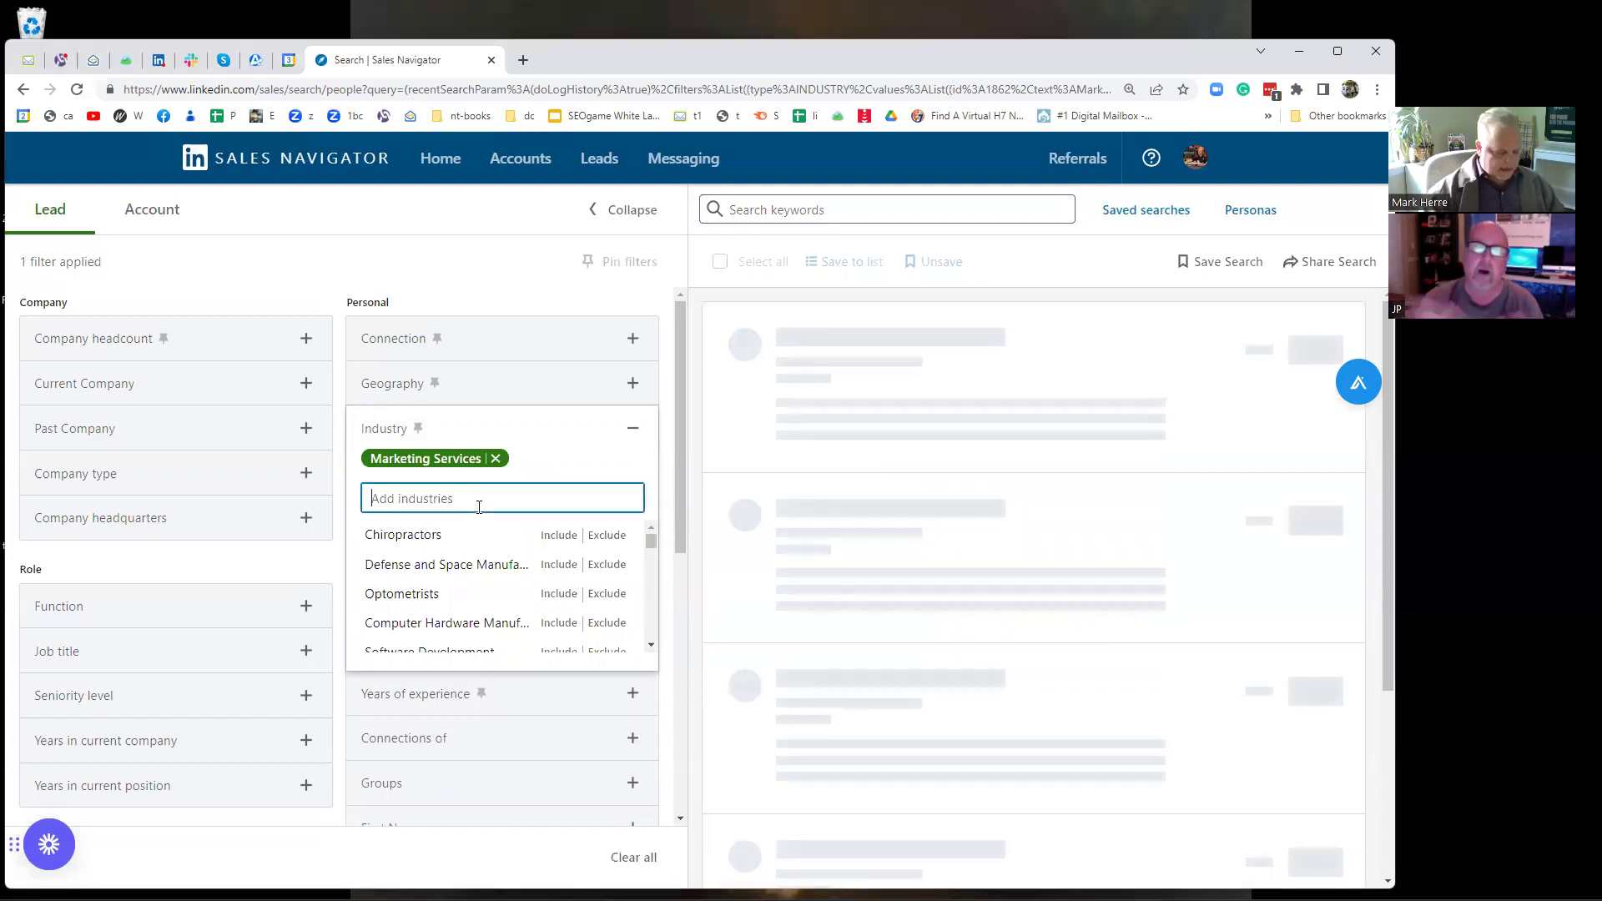
pyautogui.write('seo')
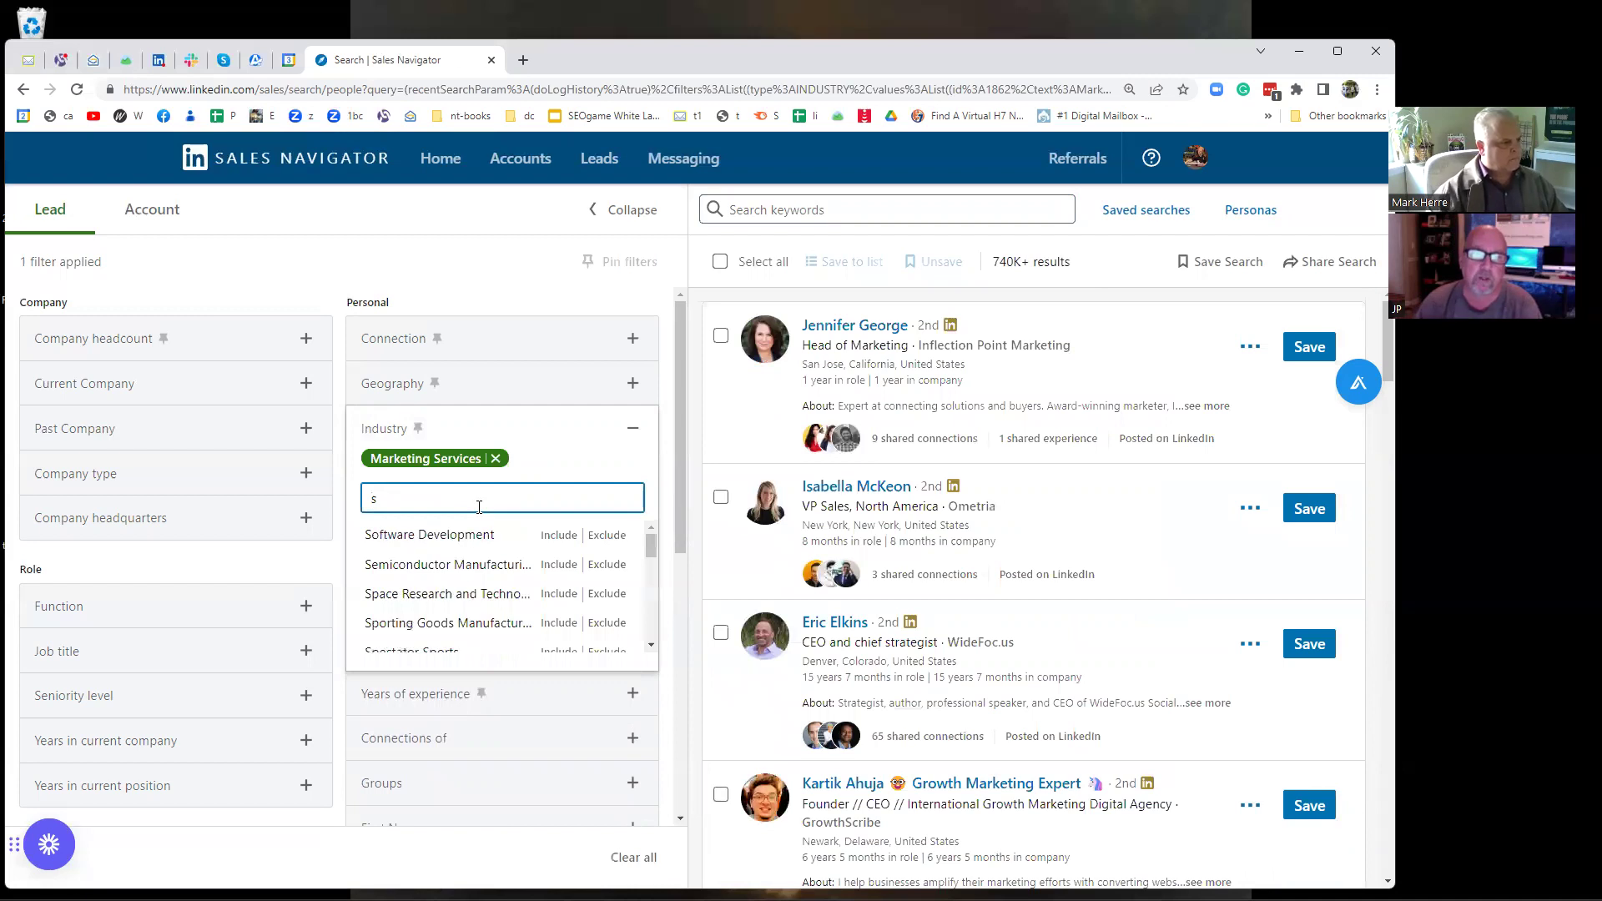
pyautogui.press('BackSpace')
pyautogui.write('websit')
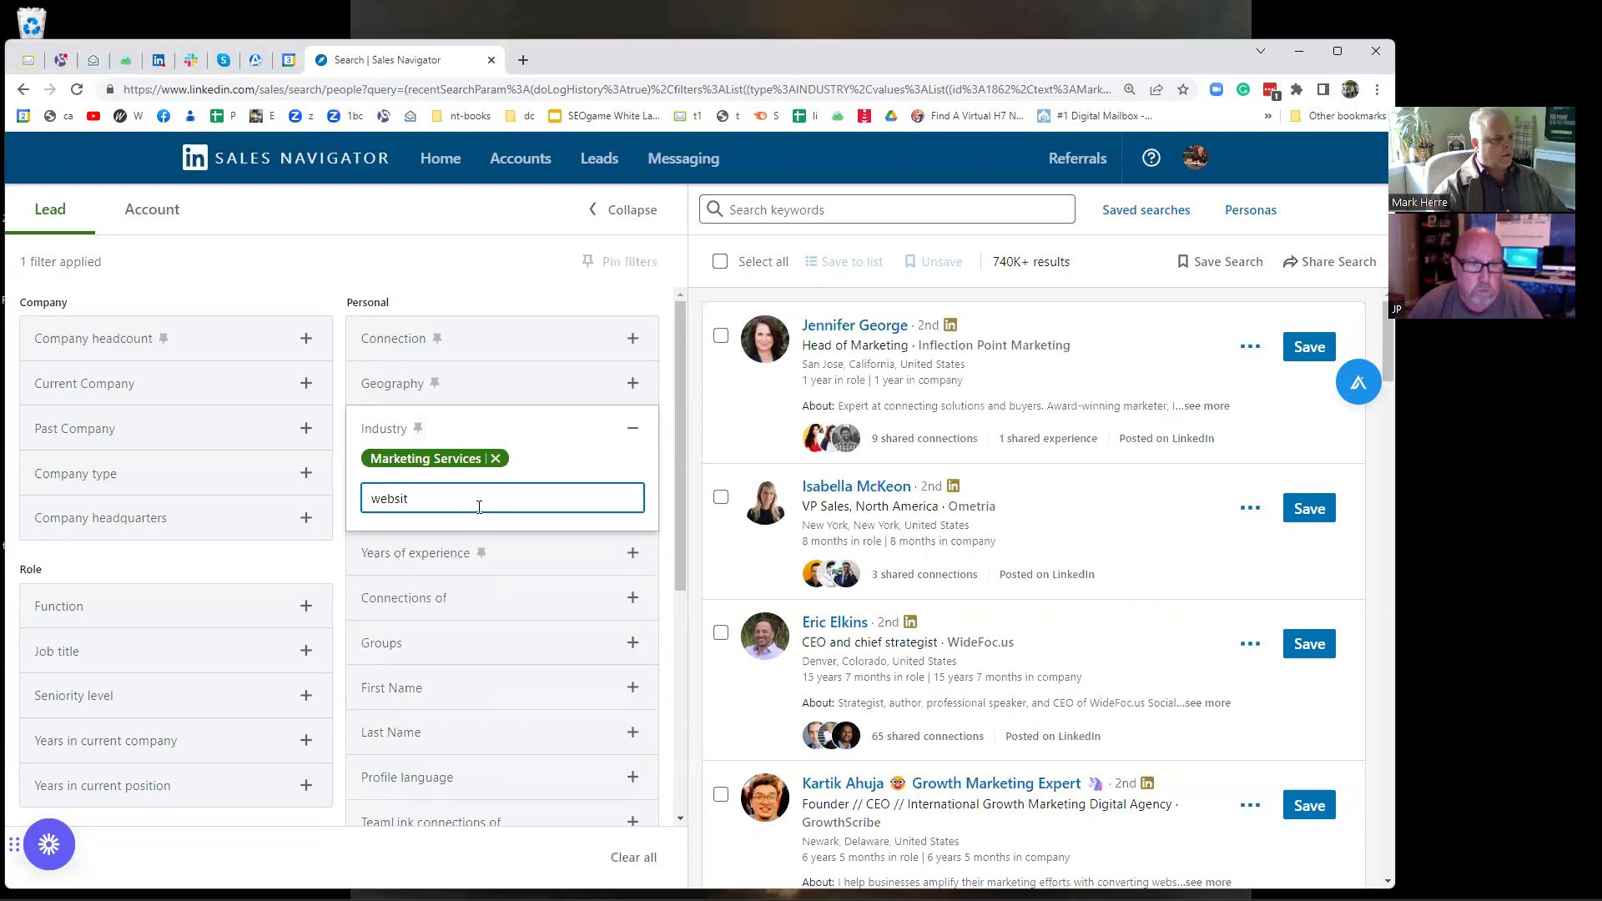
pyautogui.press('BackSpace')
pyautogui.press('BackSpace')
pyautogui.press('BackSpace')
pyautogui.press('BackSpace')
pyautogui.press('BackSpace')
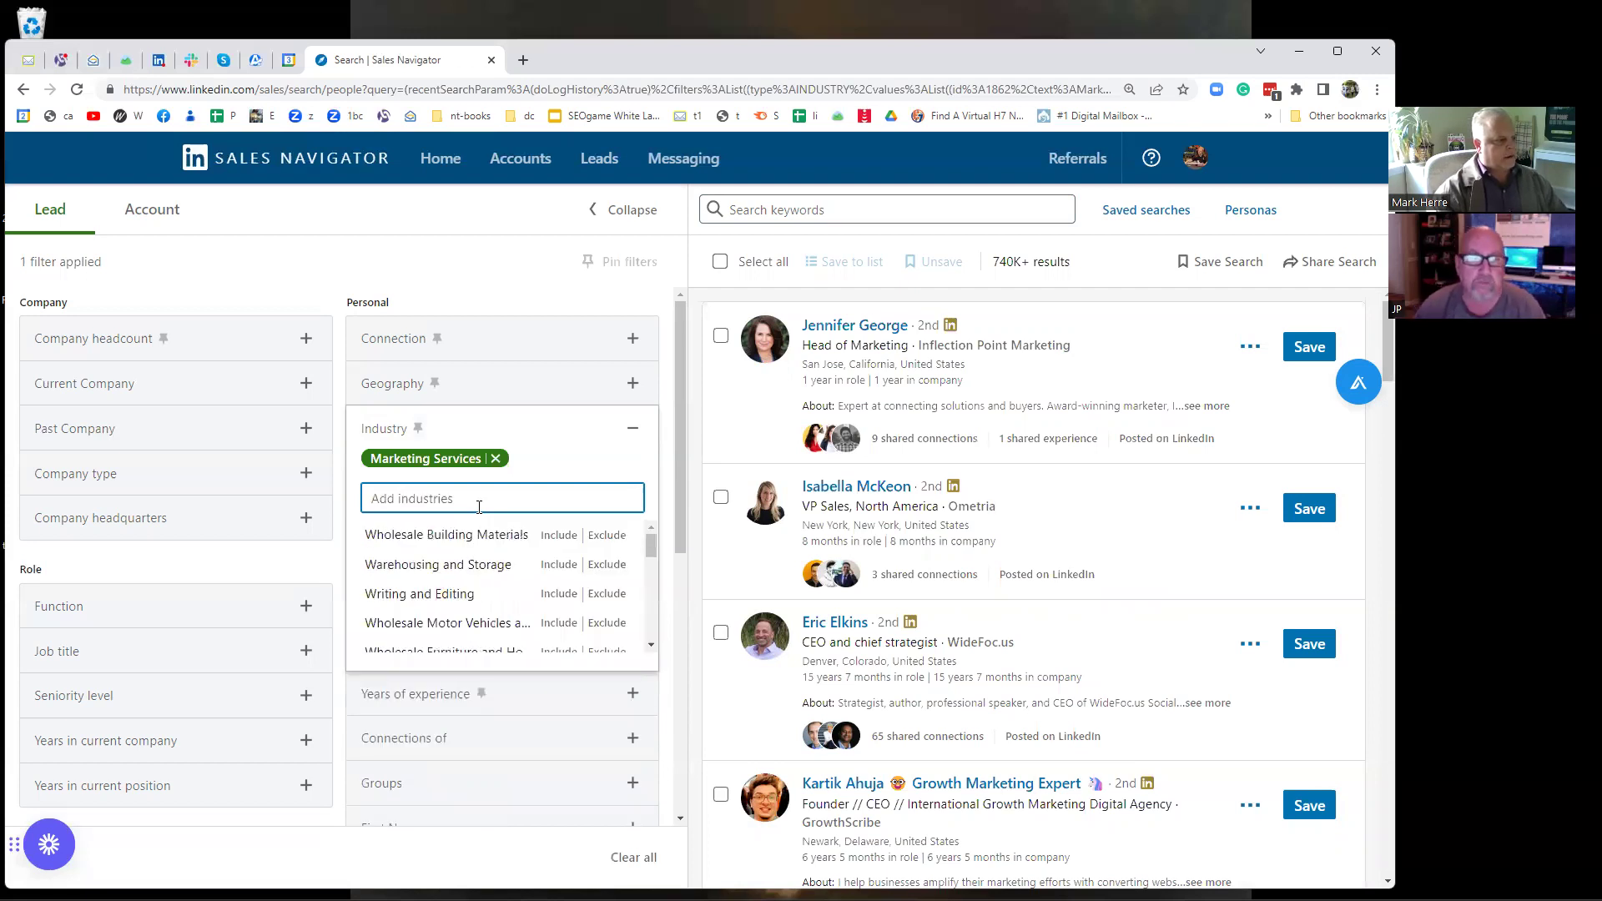
# Search the Industry filter for "web" and "des", clear the entry and close the filter.
pyautogui.write('web')
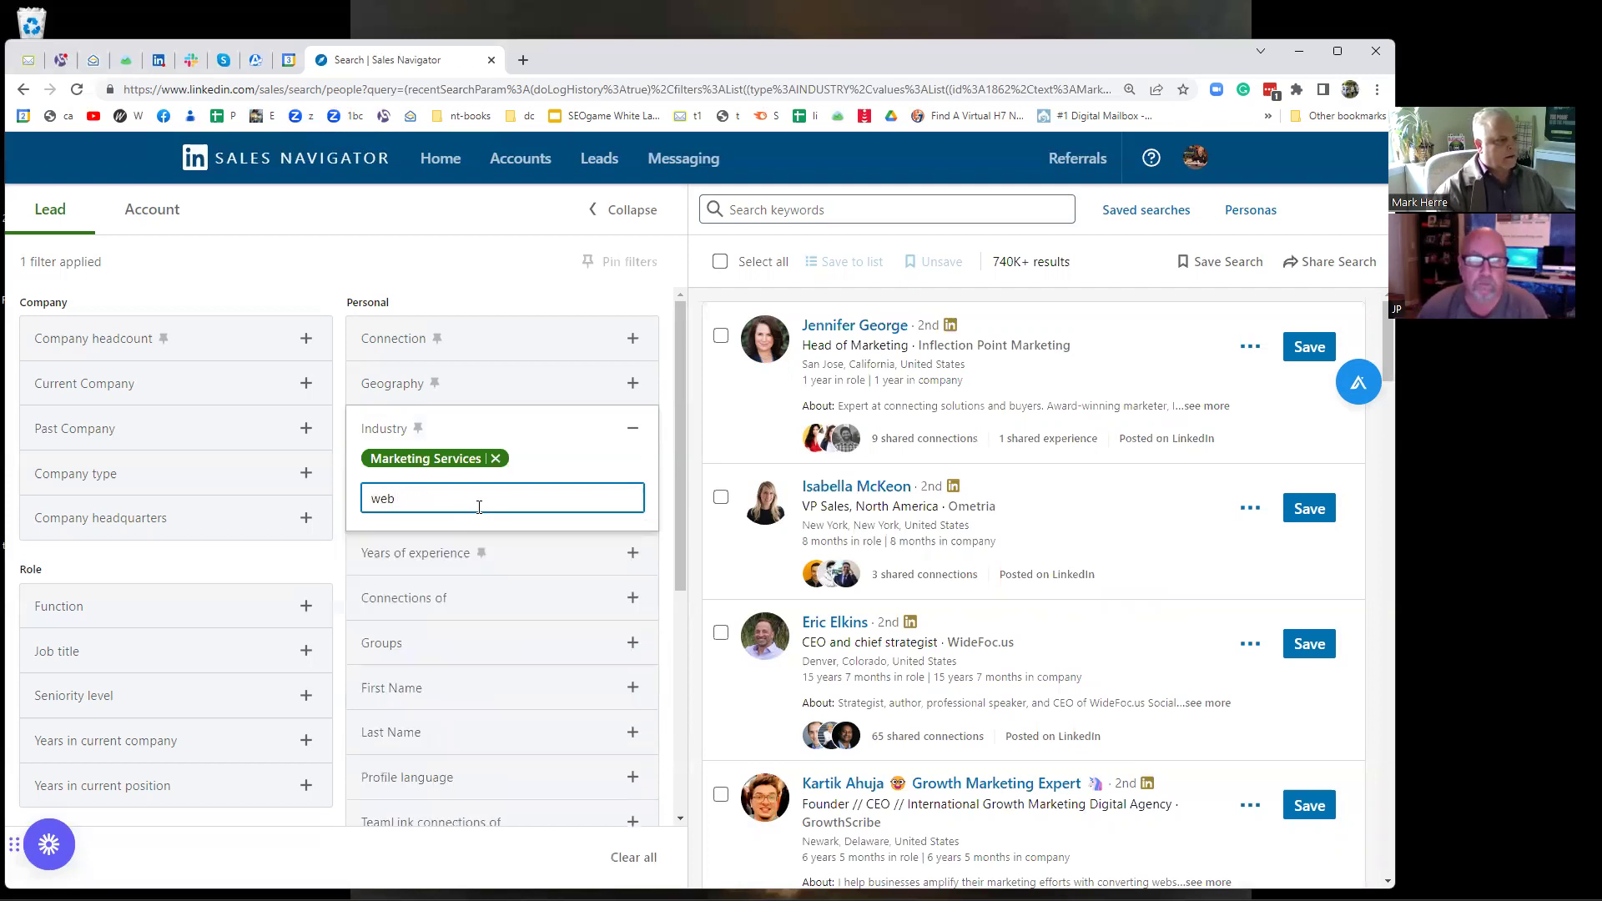
pyautogui.press('BackSpace')
pyautogui.press('BackSpace')
pyautogui.press('BackSpace')
pyautogui.write('des')
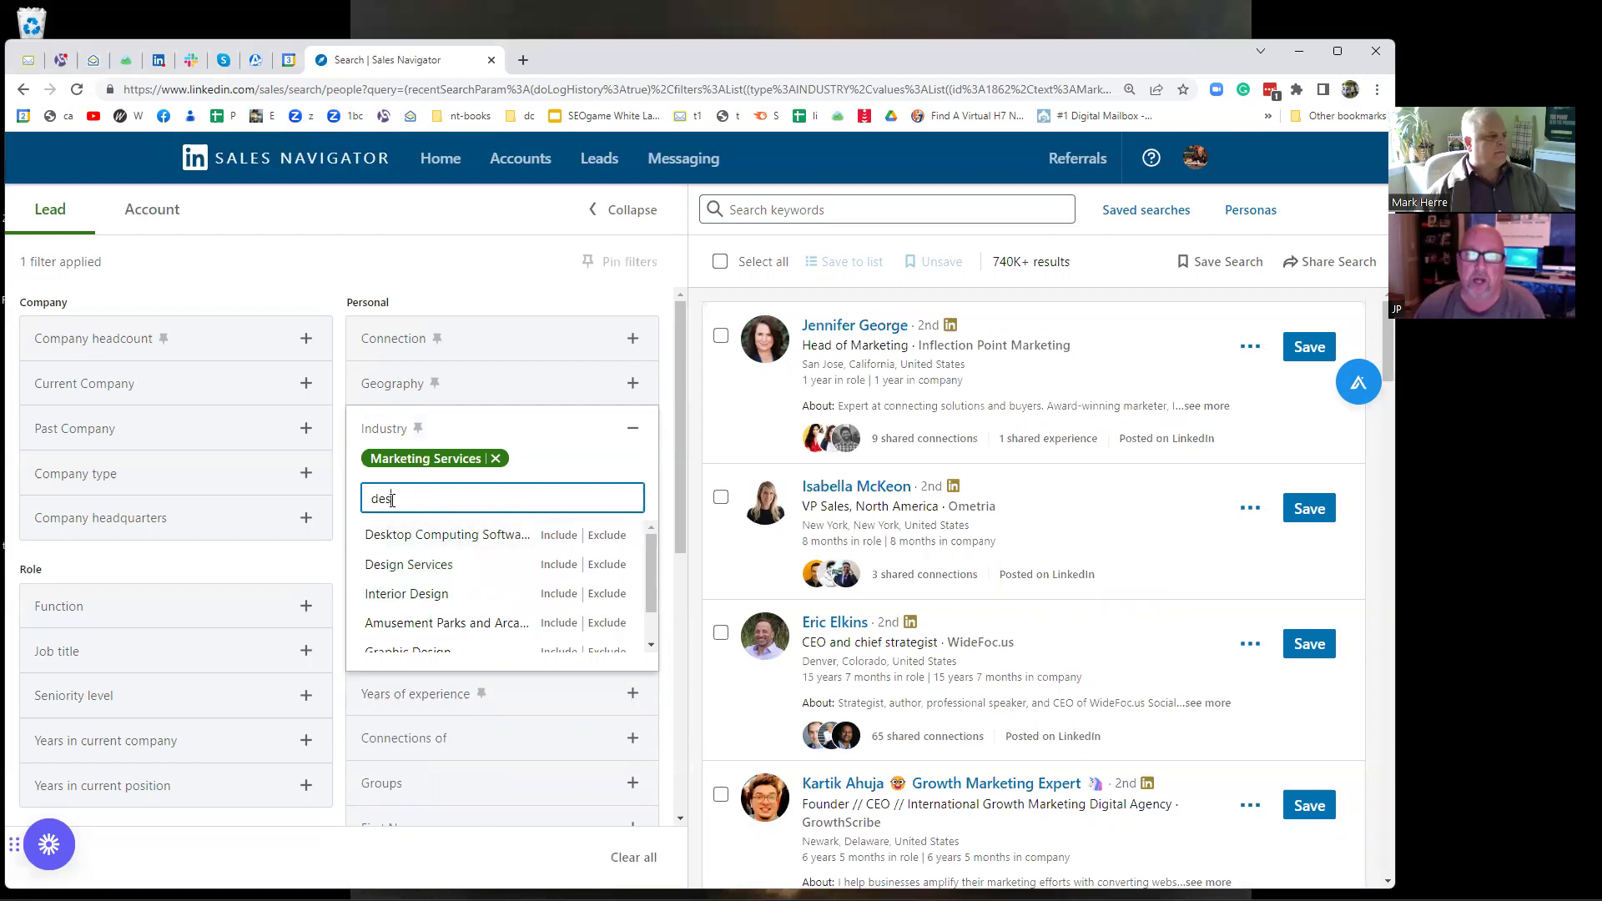
pyautogui.moveTo(392, 499); pyautogui.dragTo(372, 498)
pyautogui.press('BackSpace')
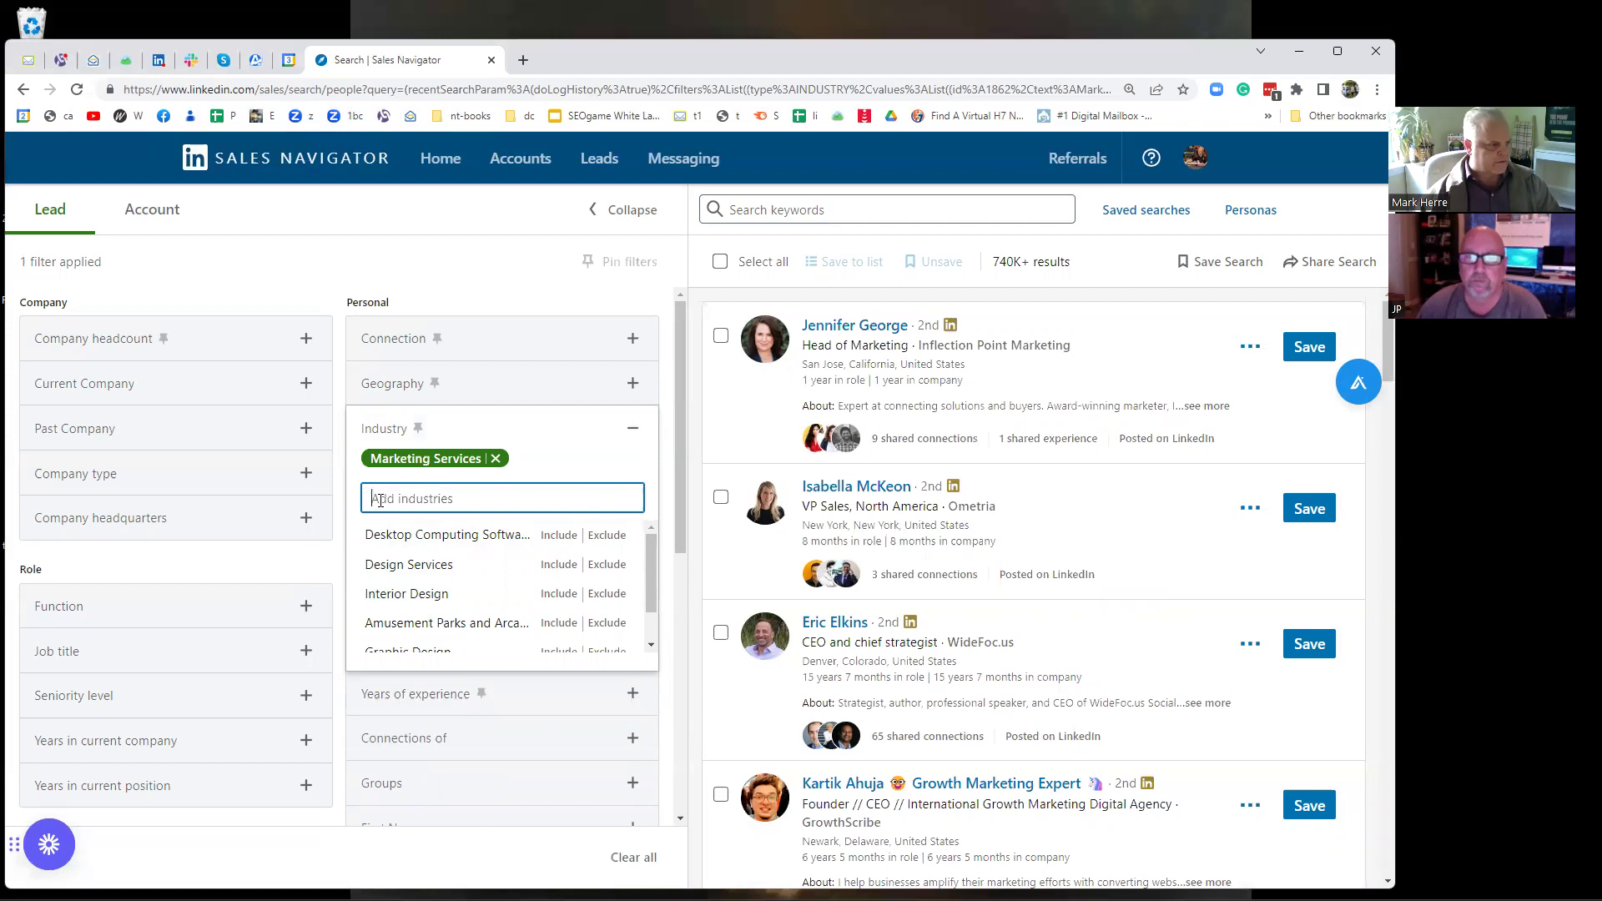
pyautogui.click(665, 469)
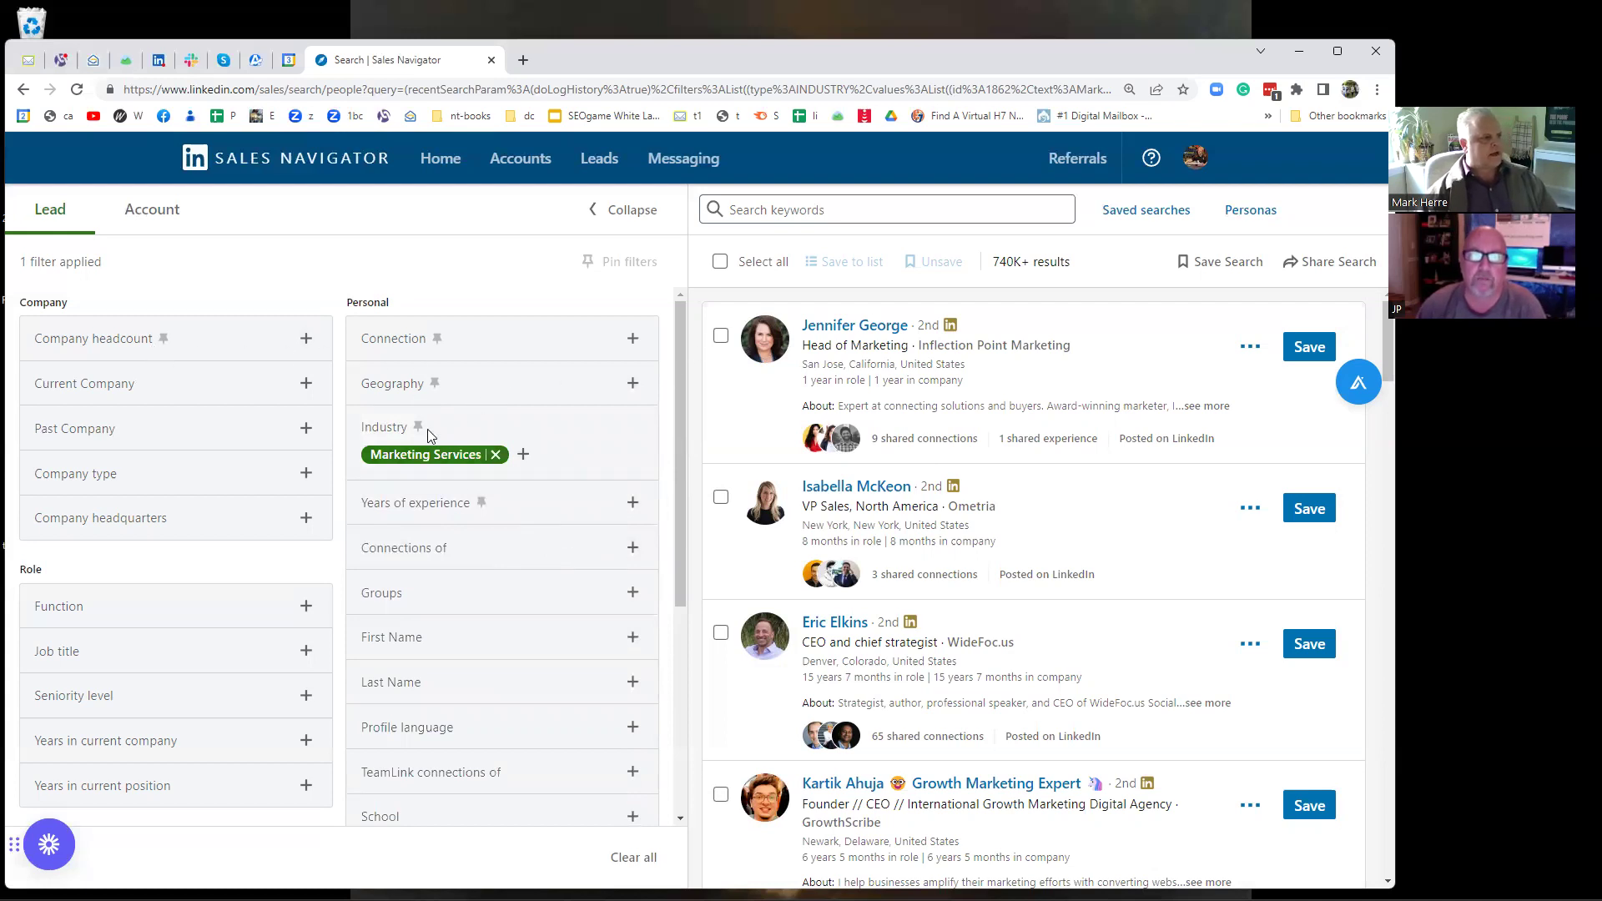
# Set the Connection filter to 1st Degree Connections and replace it with 2nd Degree Connections.
pyautogui.click(634, 341)
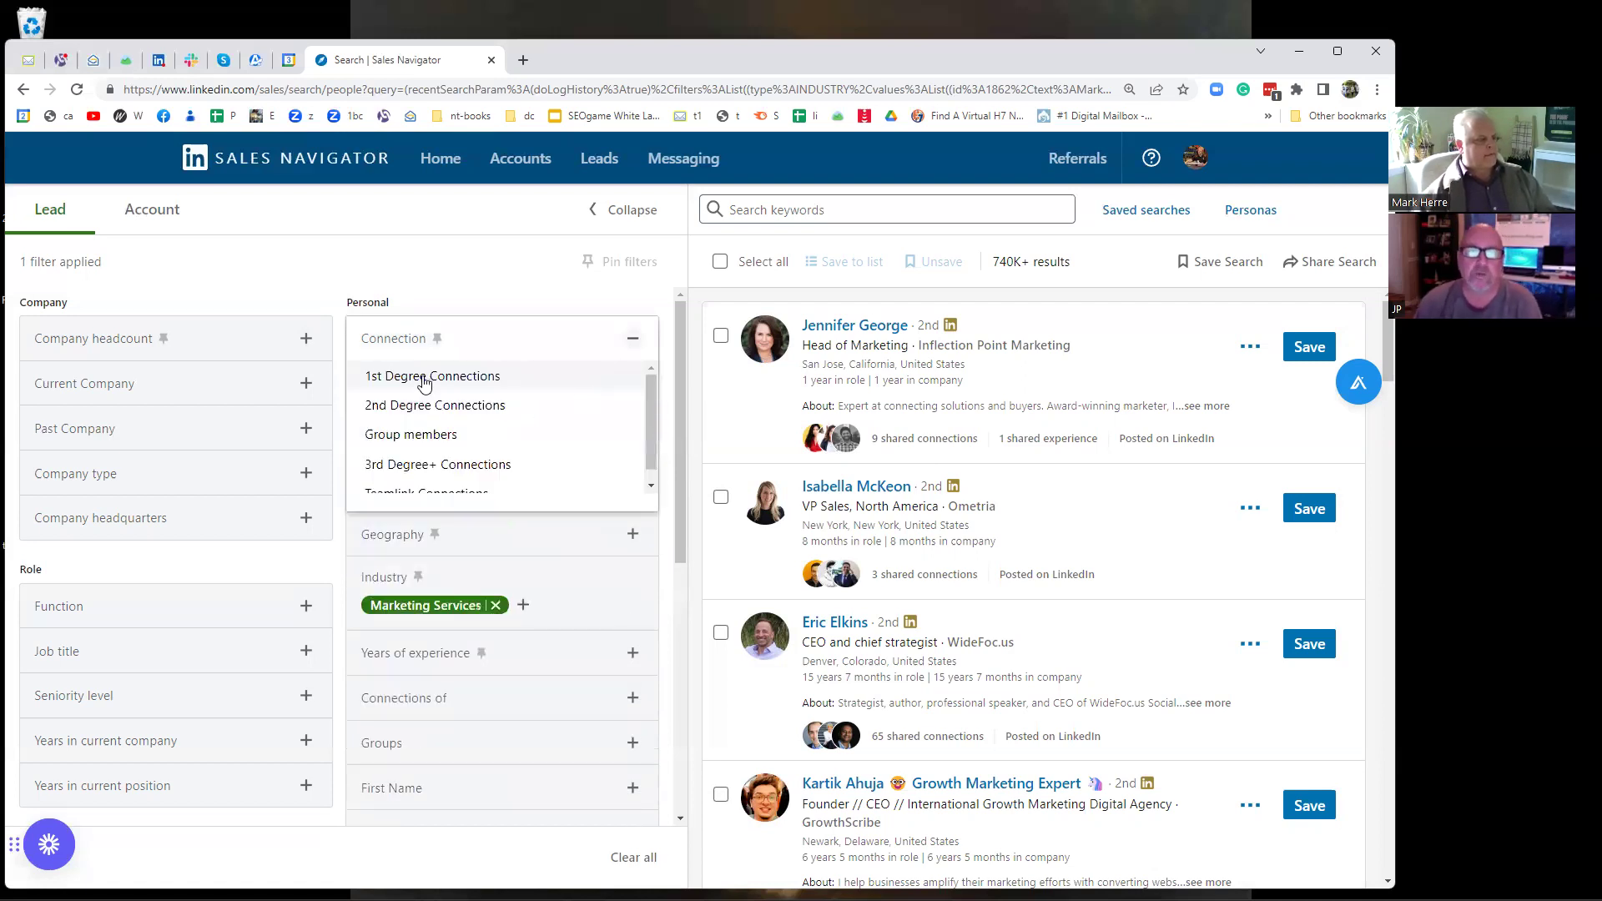
pyautogui.click(425, 377)
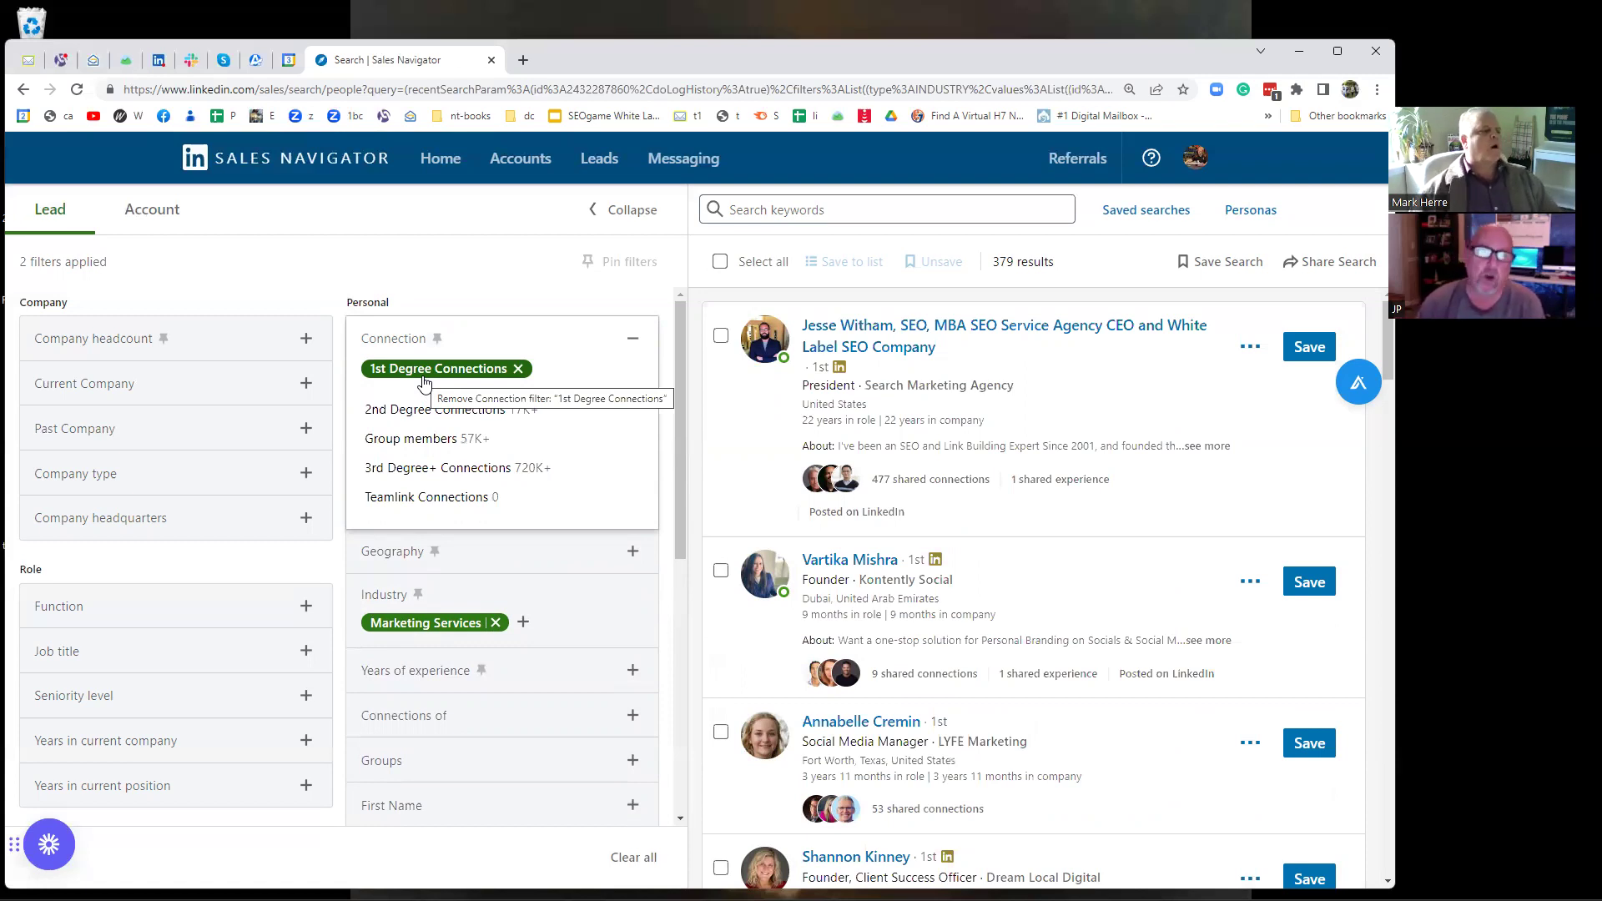
pyautogui.click(518, 369)
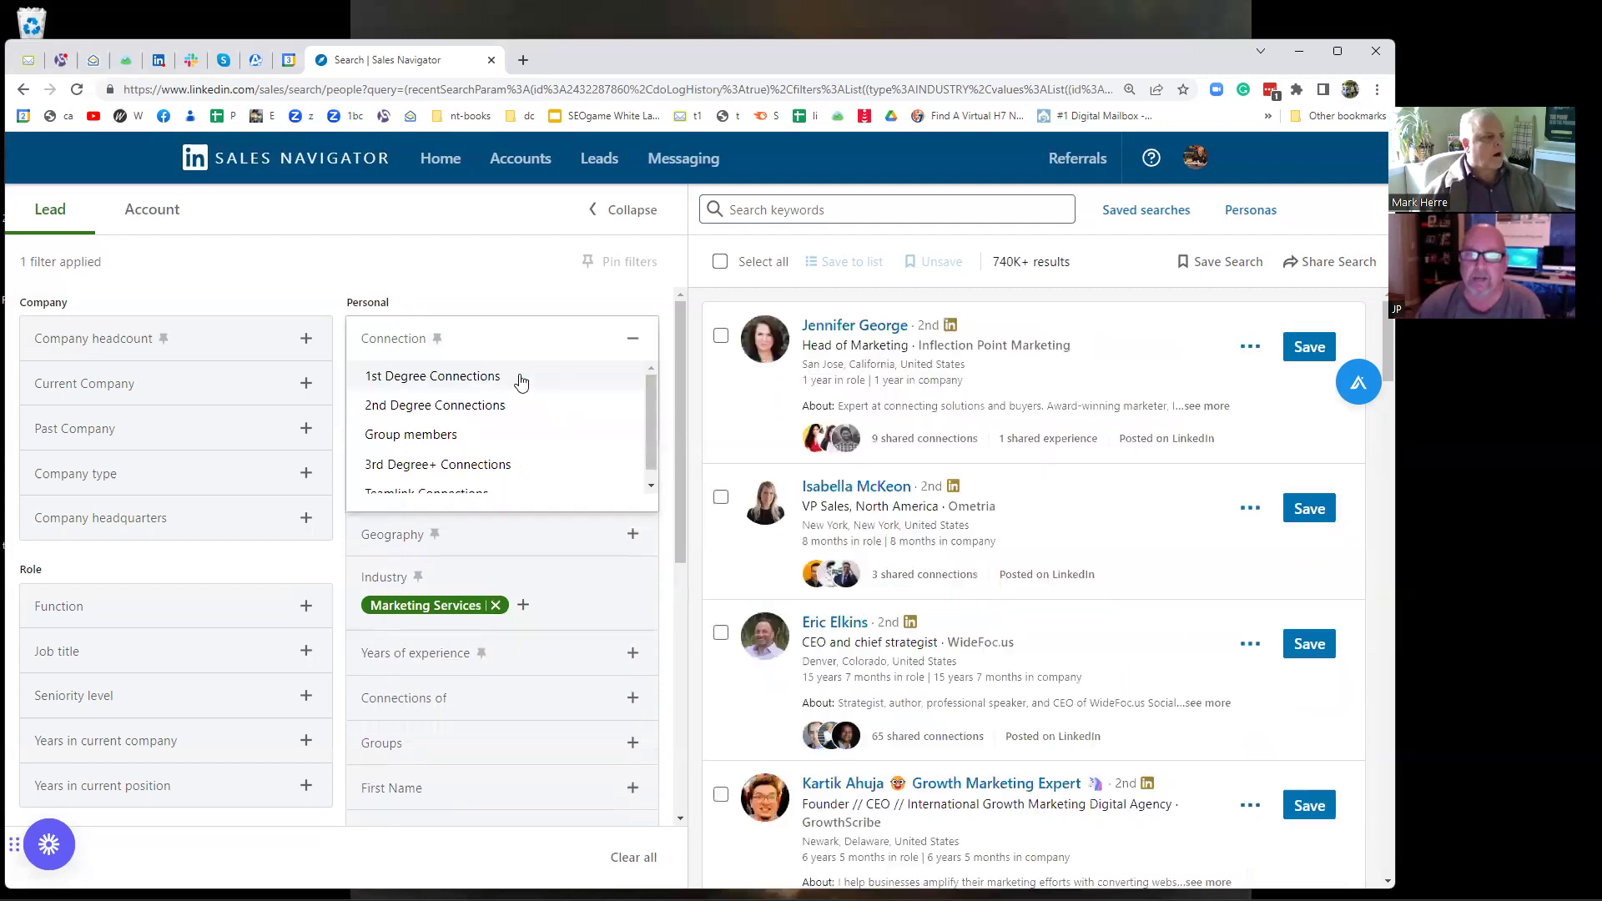
pyautogui.click(460, 408)
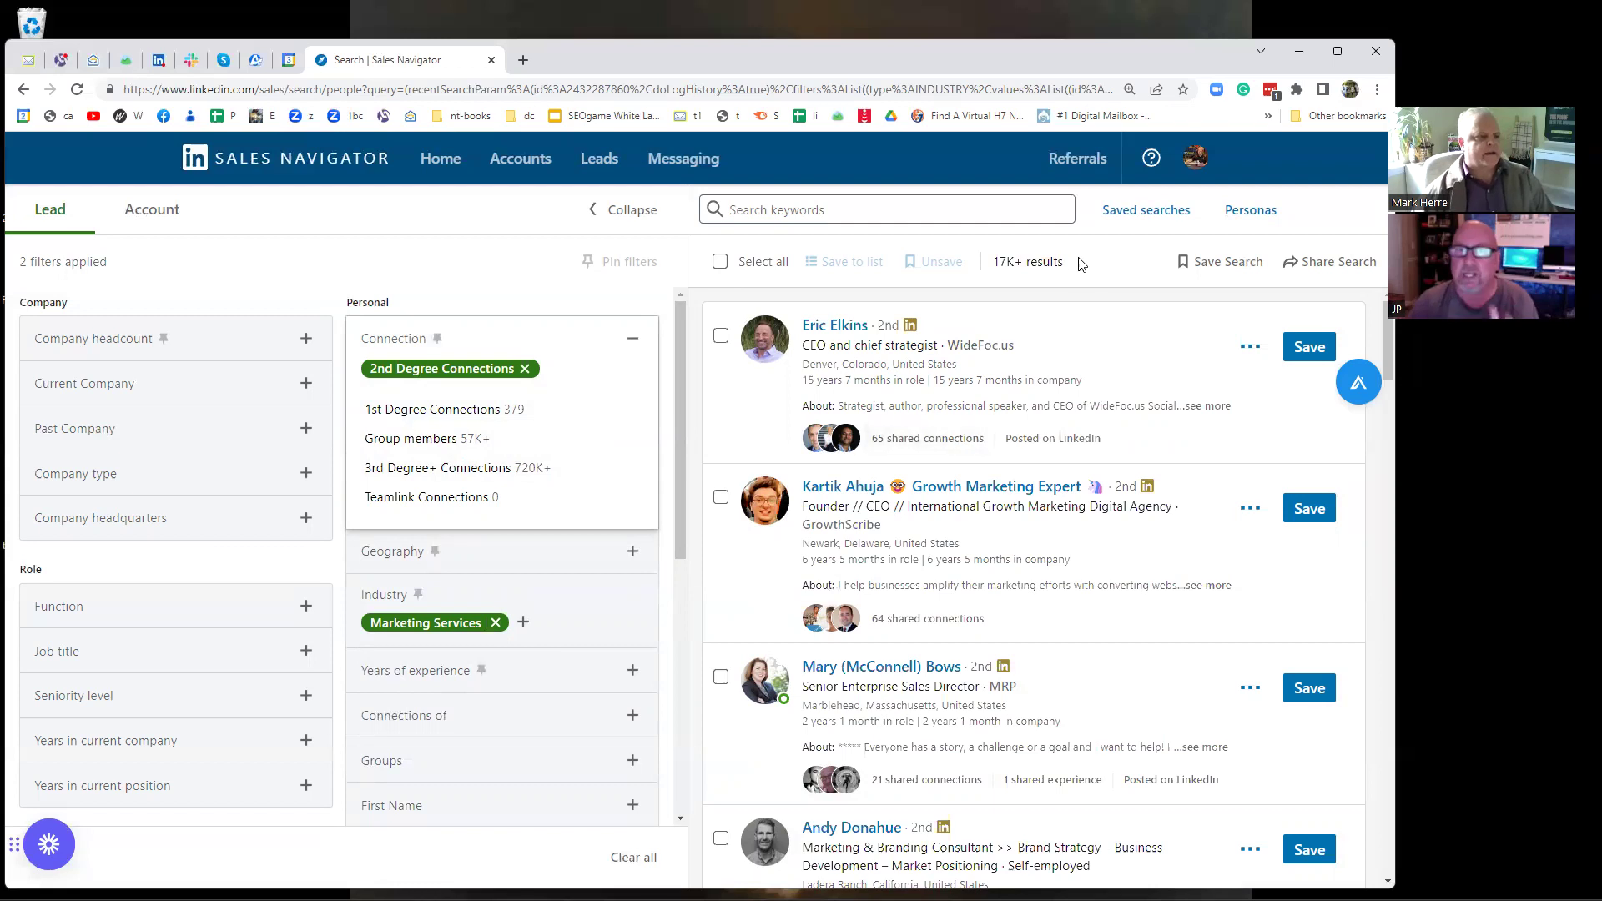
# Review the result count and the list of second-degree marketing leads.
pyautogui.moveTo(1066, 262); pyautogui.dragTo(993, 262)
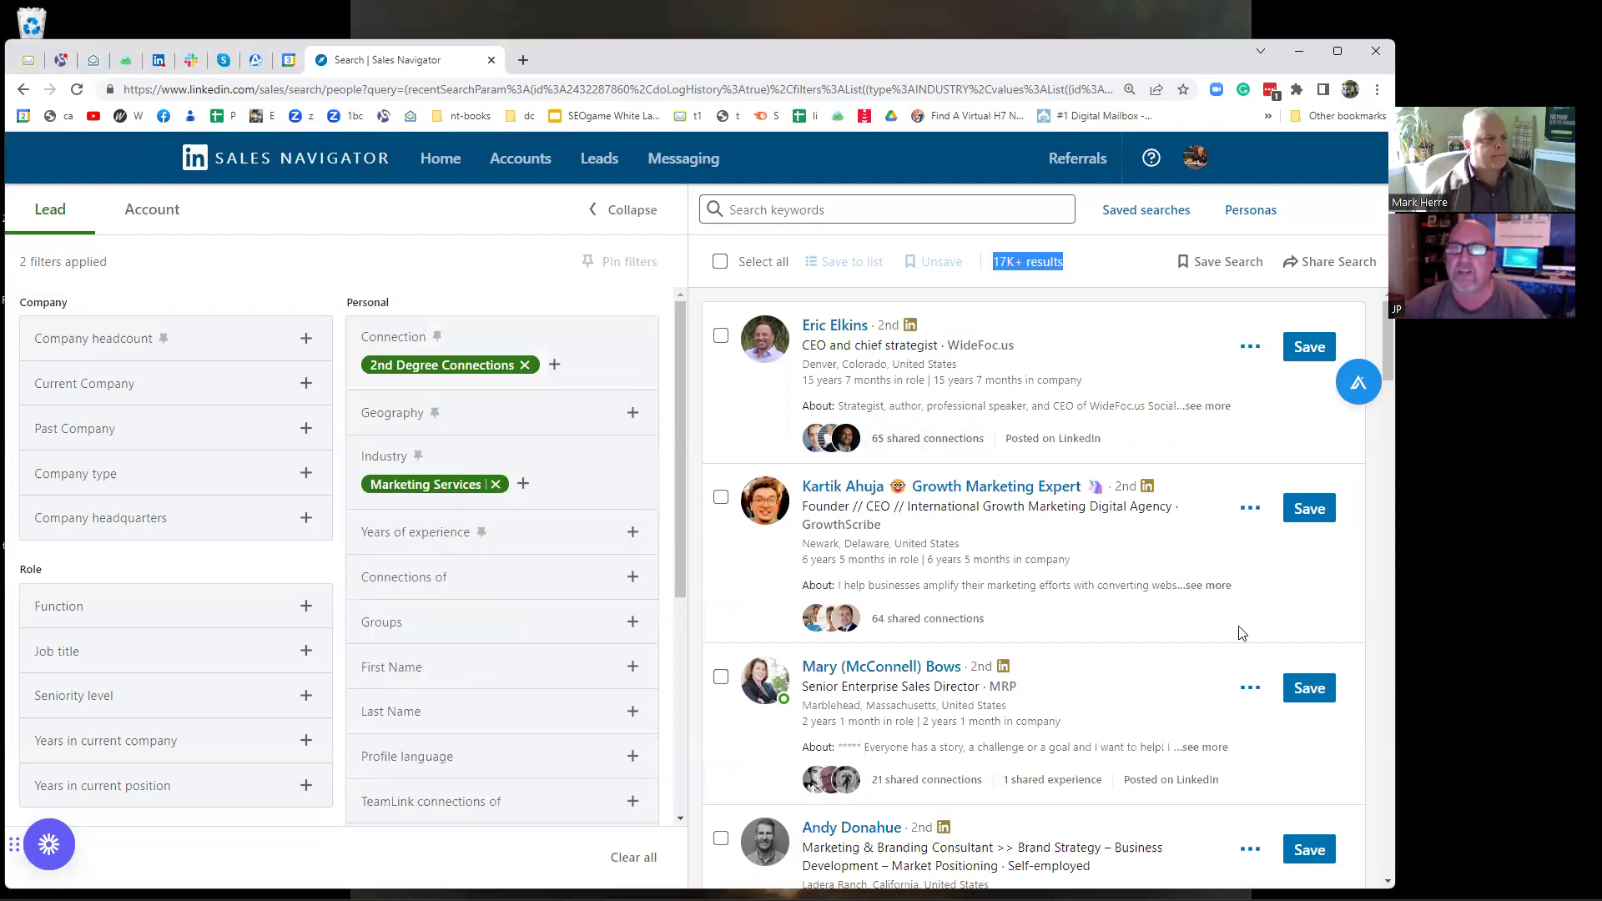
pyautogui.scroll(-2, 1231, 609)
pyautogui.scroll(-1, 1186, 628)
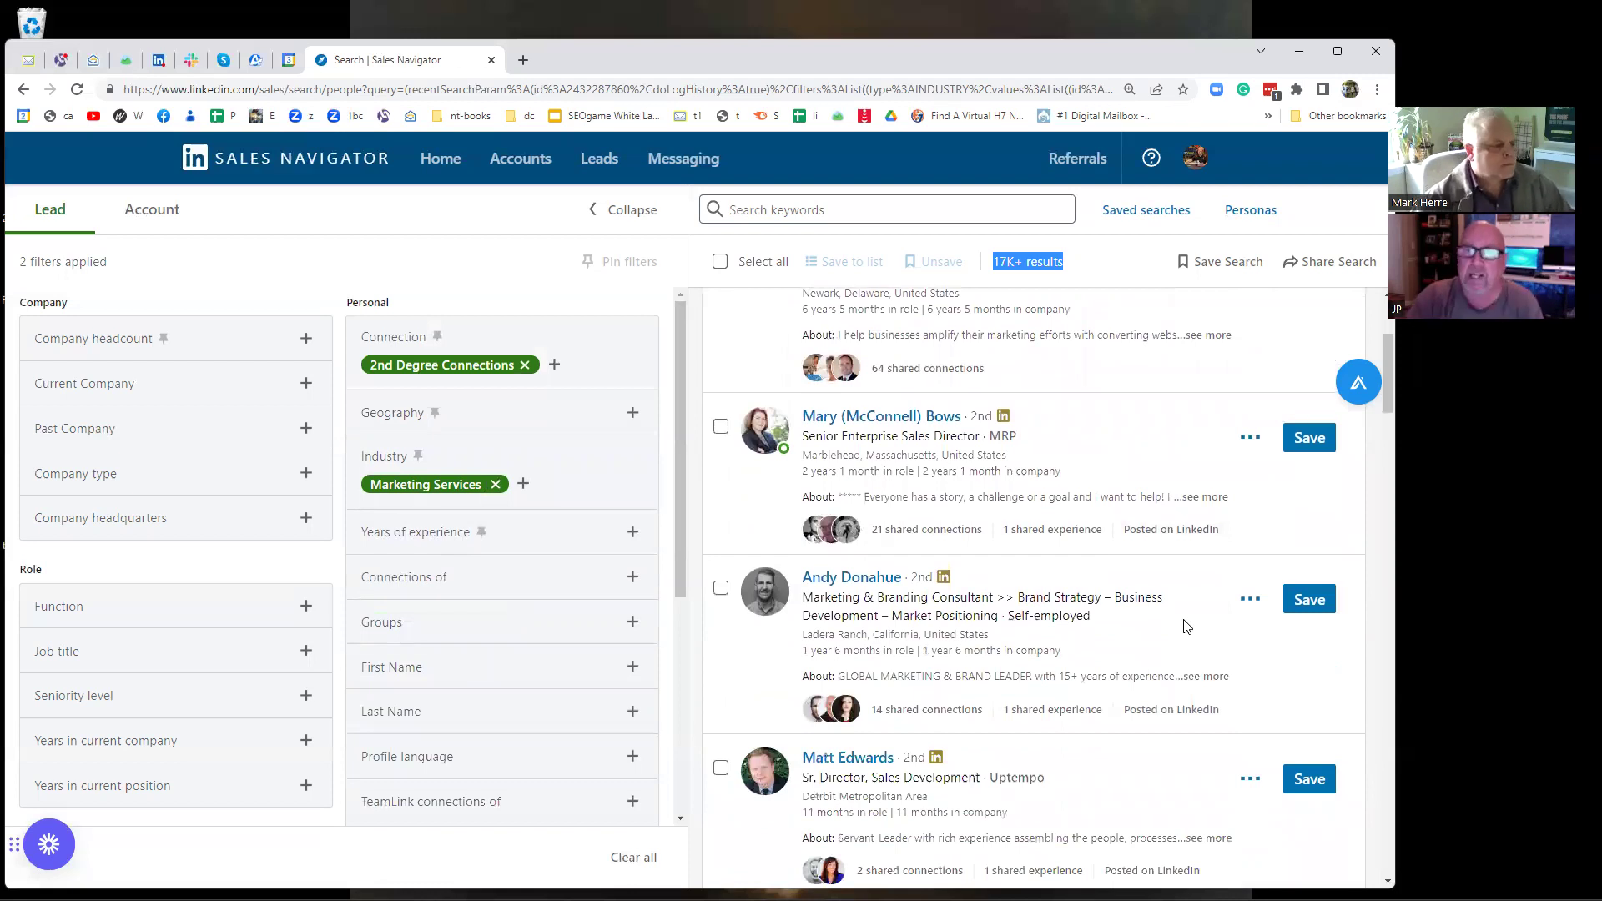
pyautogui.scroll(3, 997, 722)
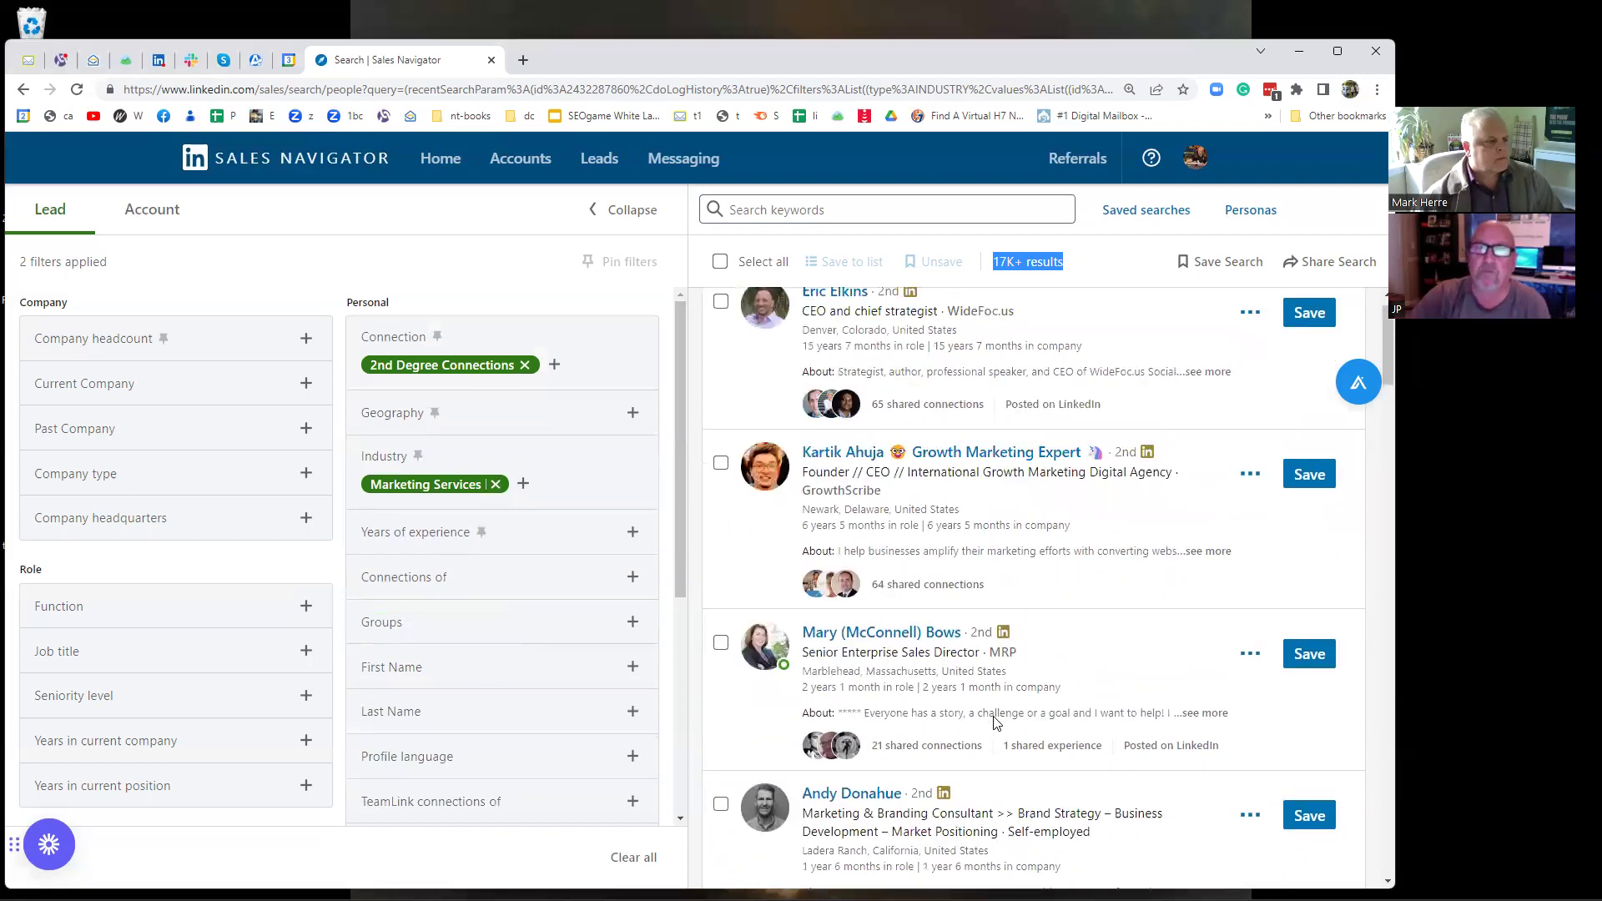
pyautogui.scroll(1, 998, 717)
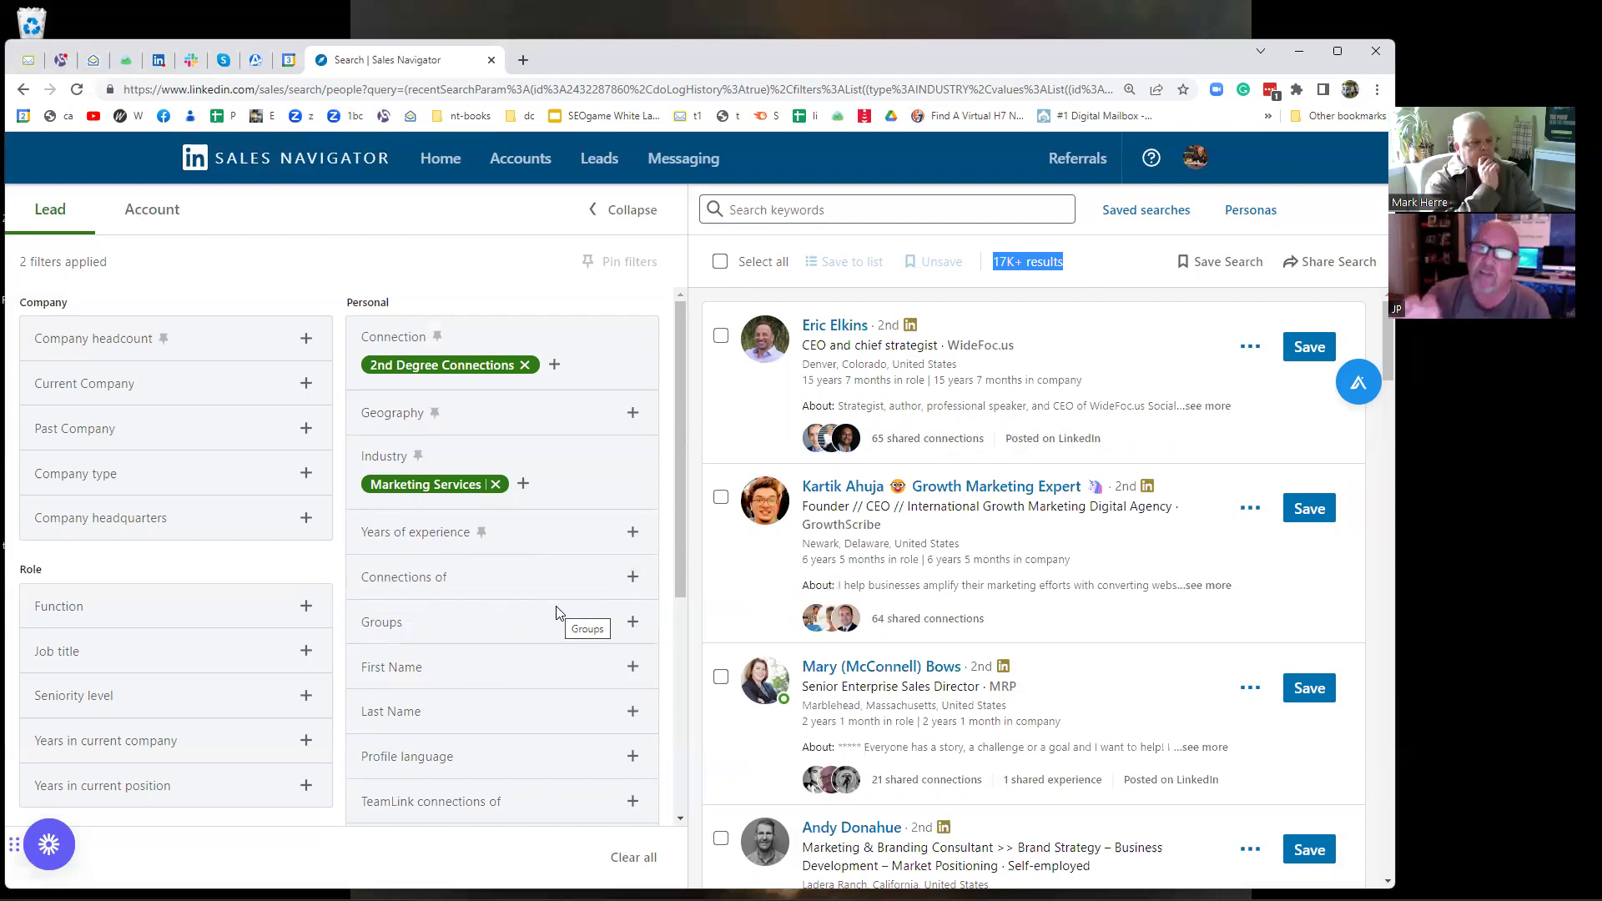
# Include United States in the Geography filter, then remove that location again.
pyautogui.click(633, 412)
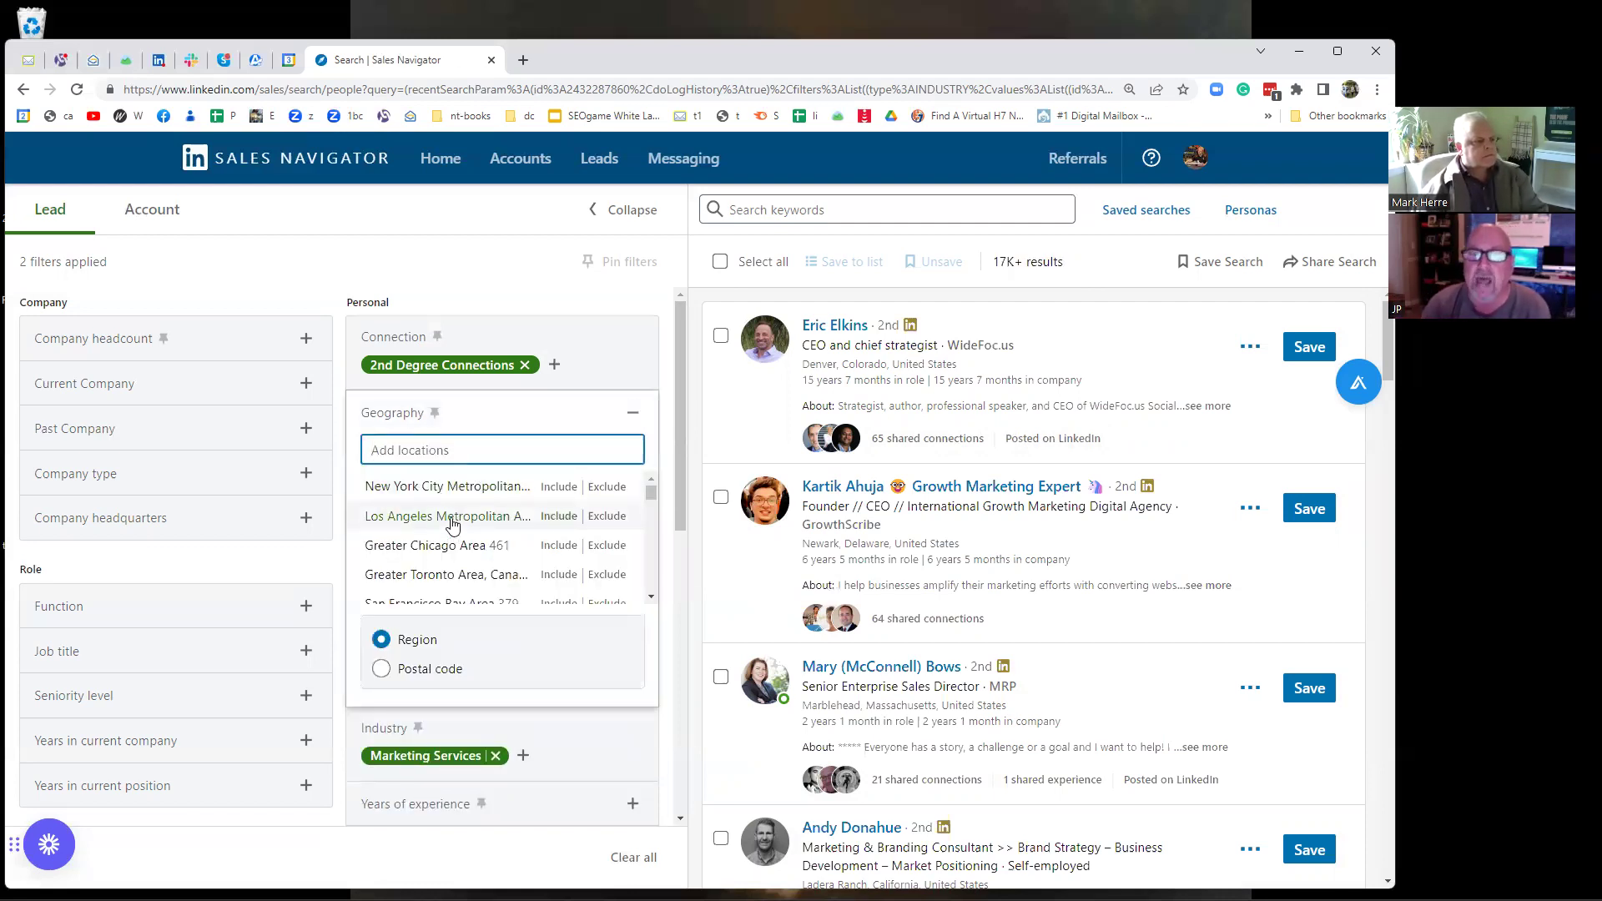
pyautogui.write('un')
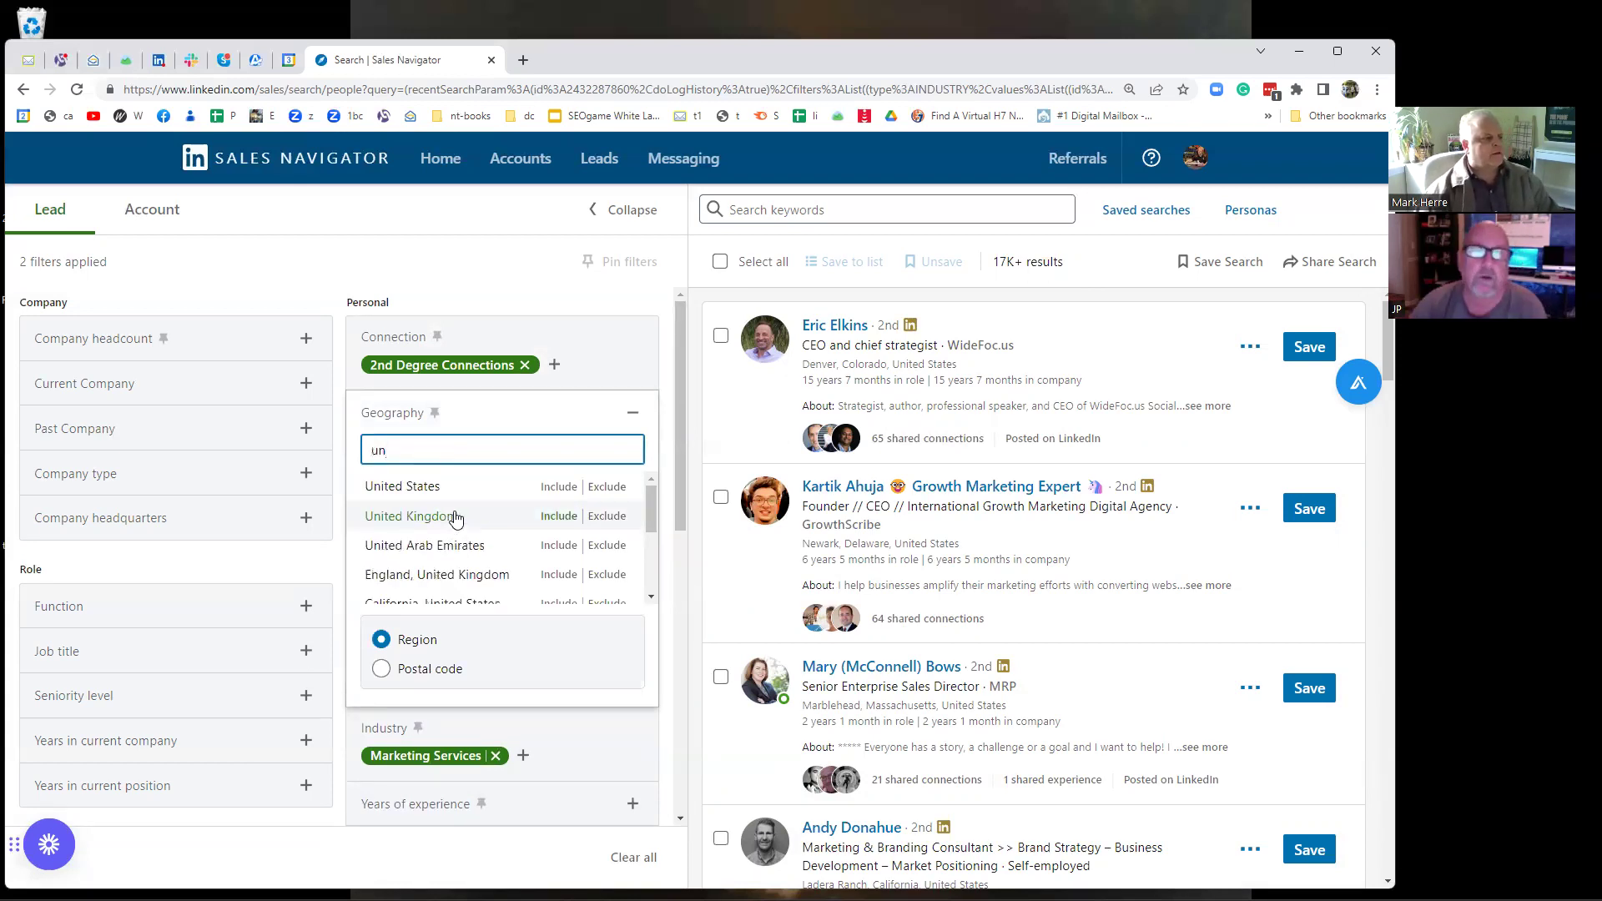
pyautogui.click(423, 489)
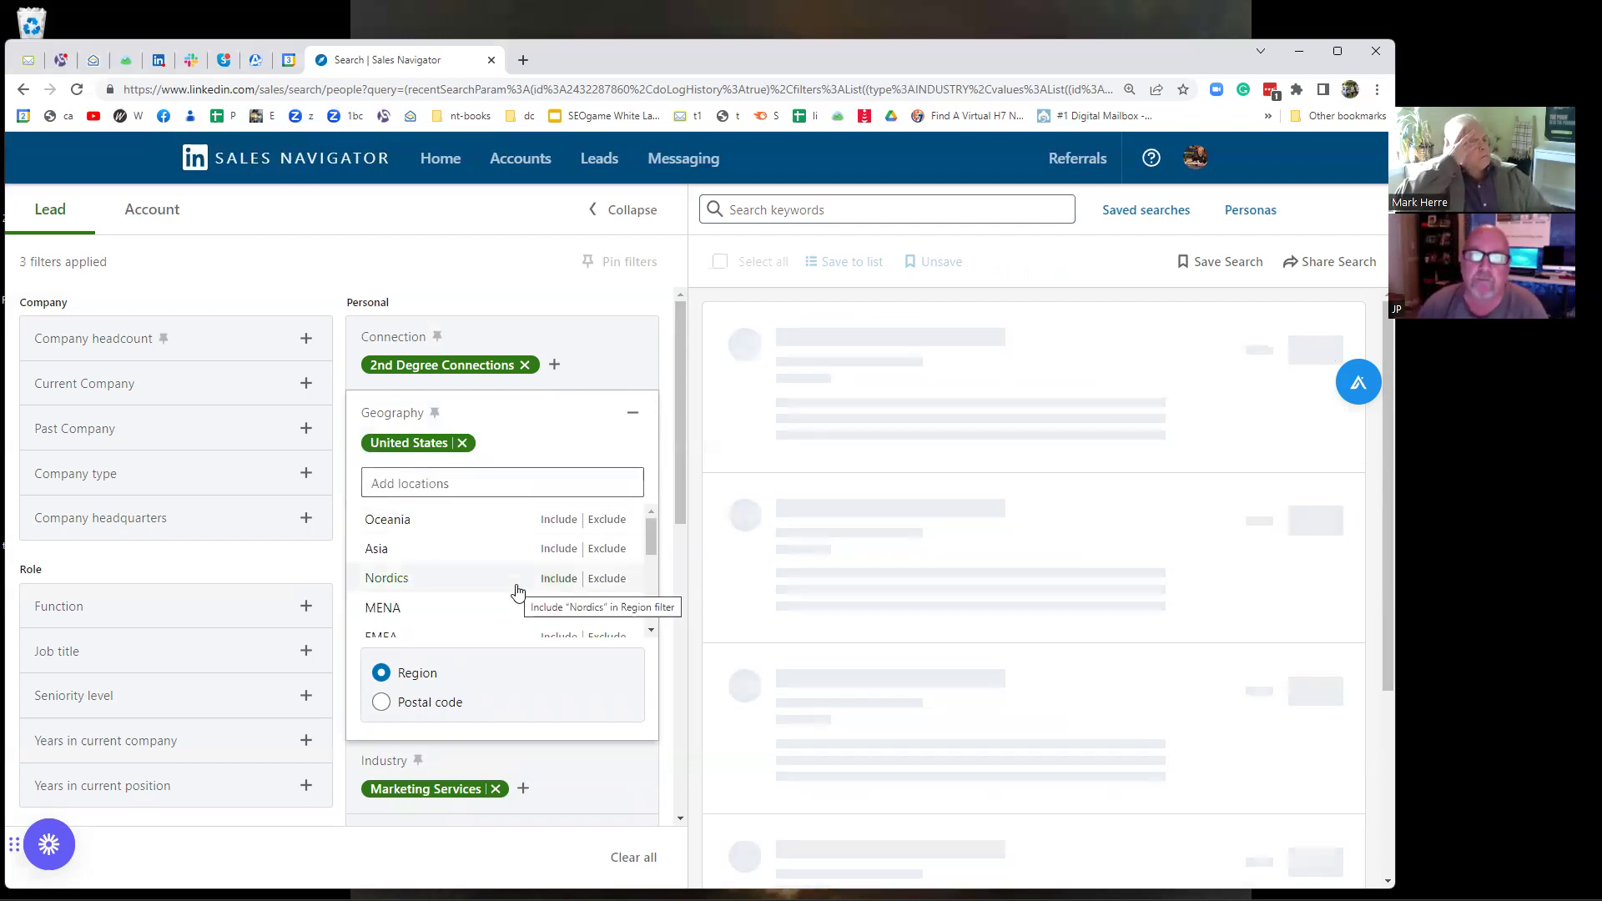
pyautogui.click(667, 421)
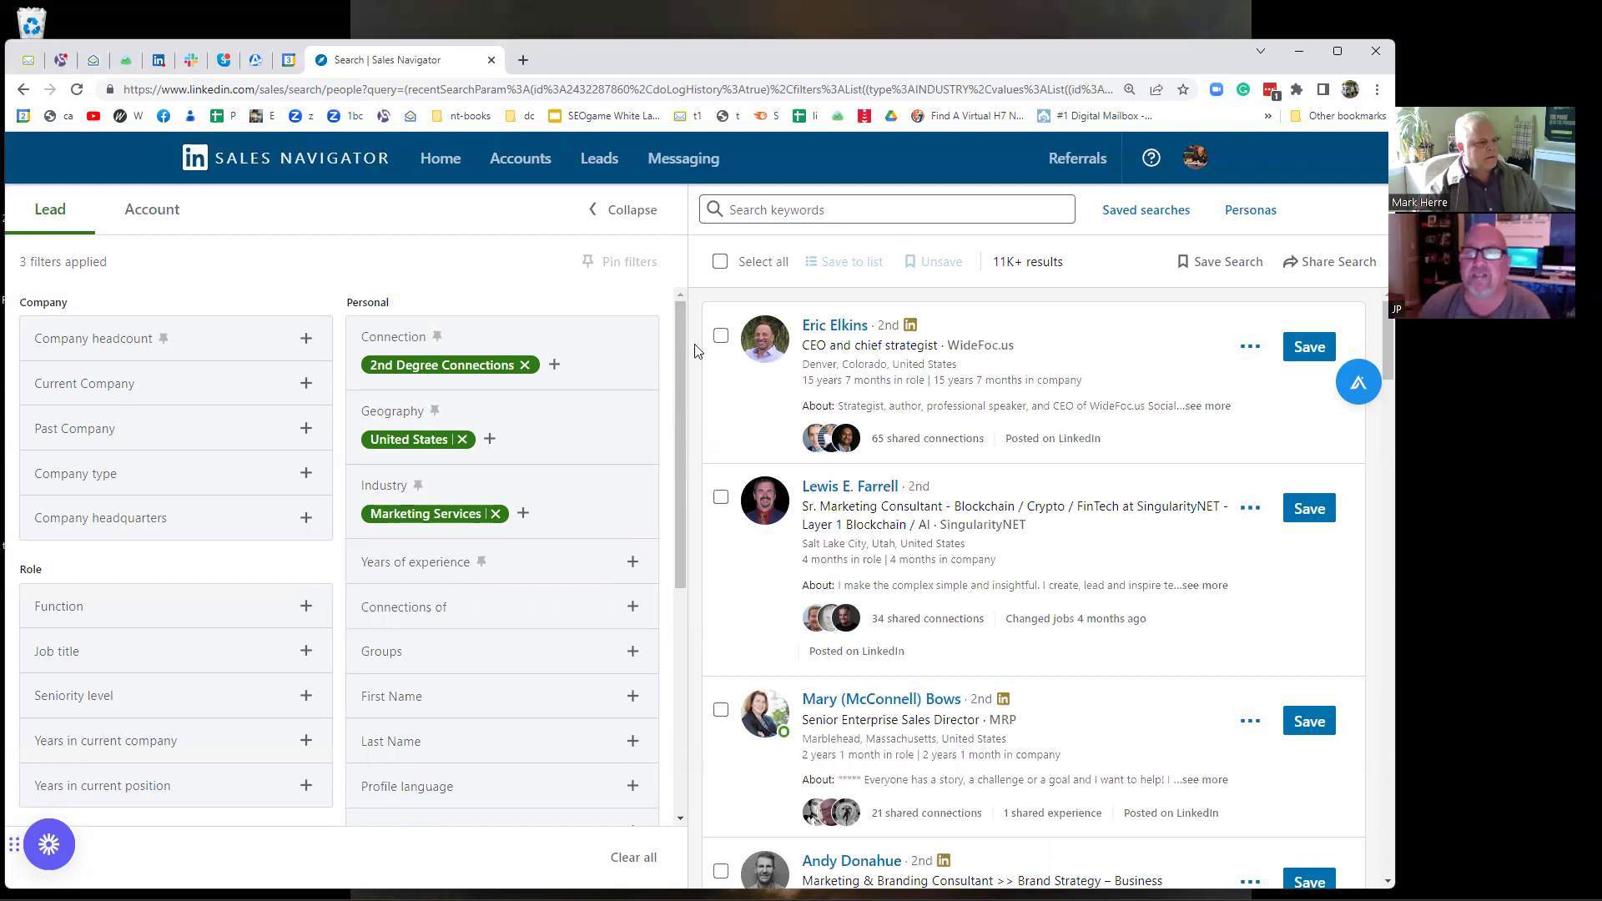
pyautogui.click(461, 440)
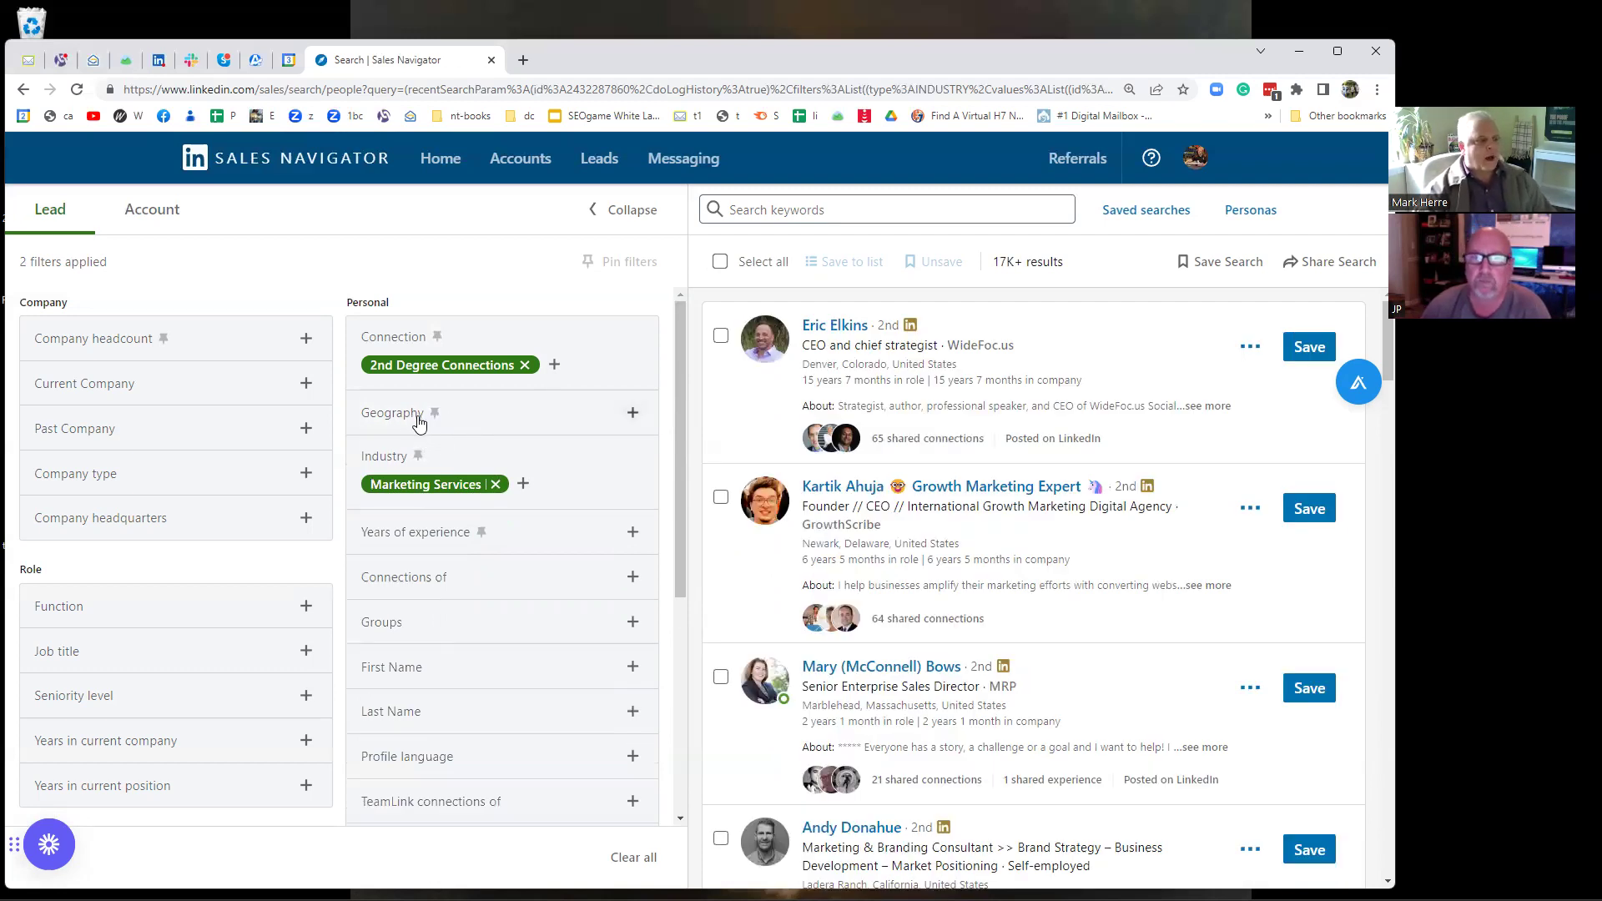
# Find Utah, United States in the Geography filter, include it and close the filter.
pyautogui.click(417, 425)
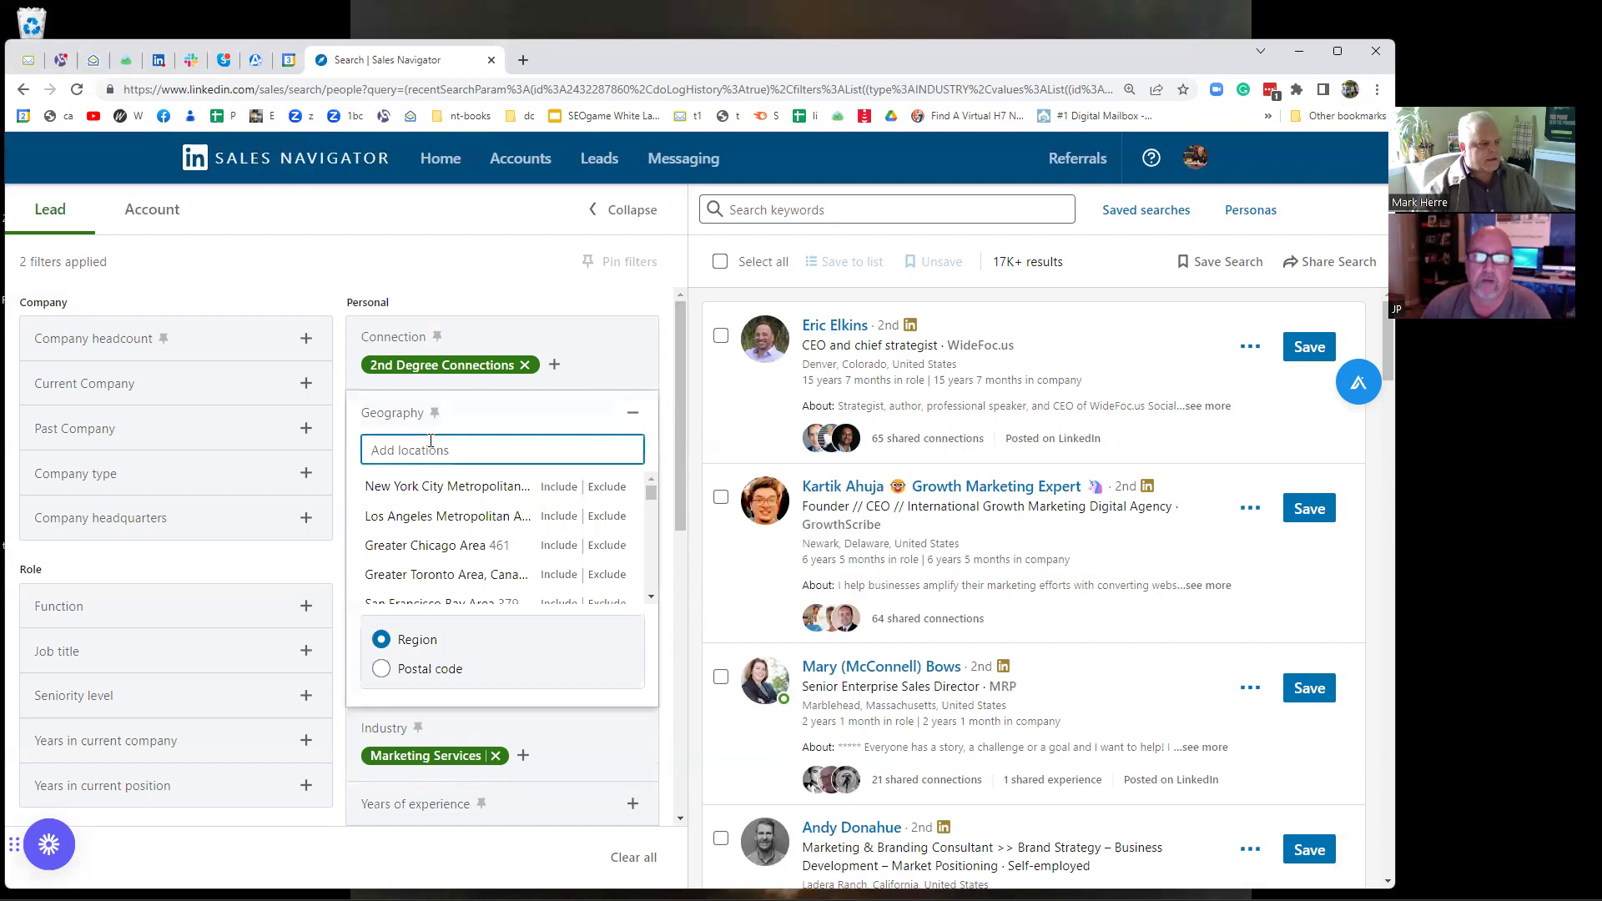
pyautogui.write('utah')
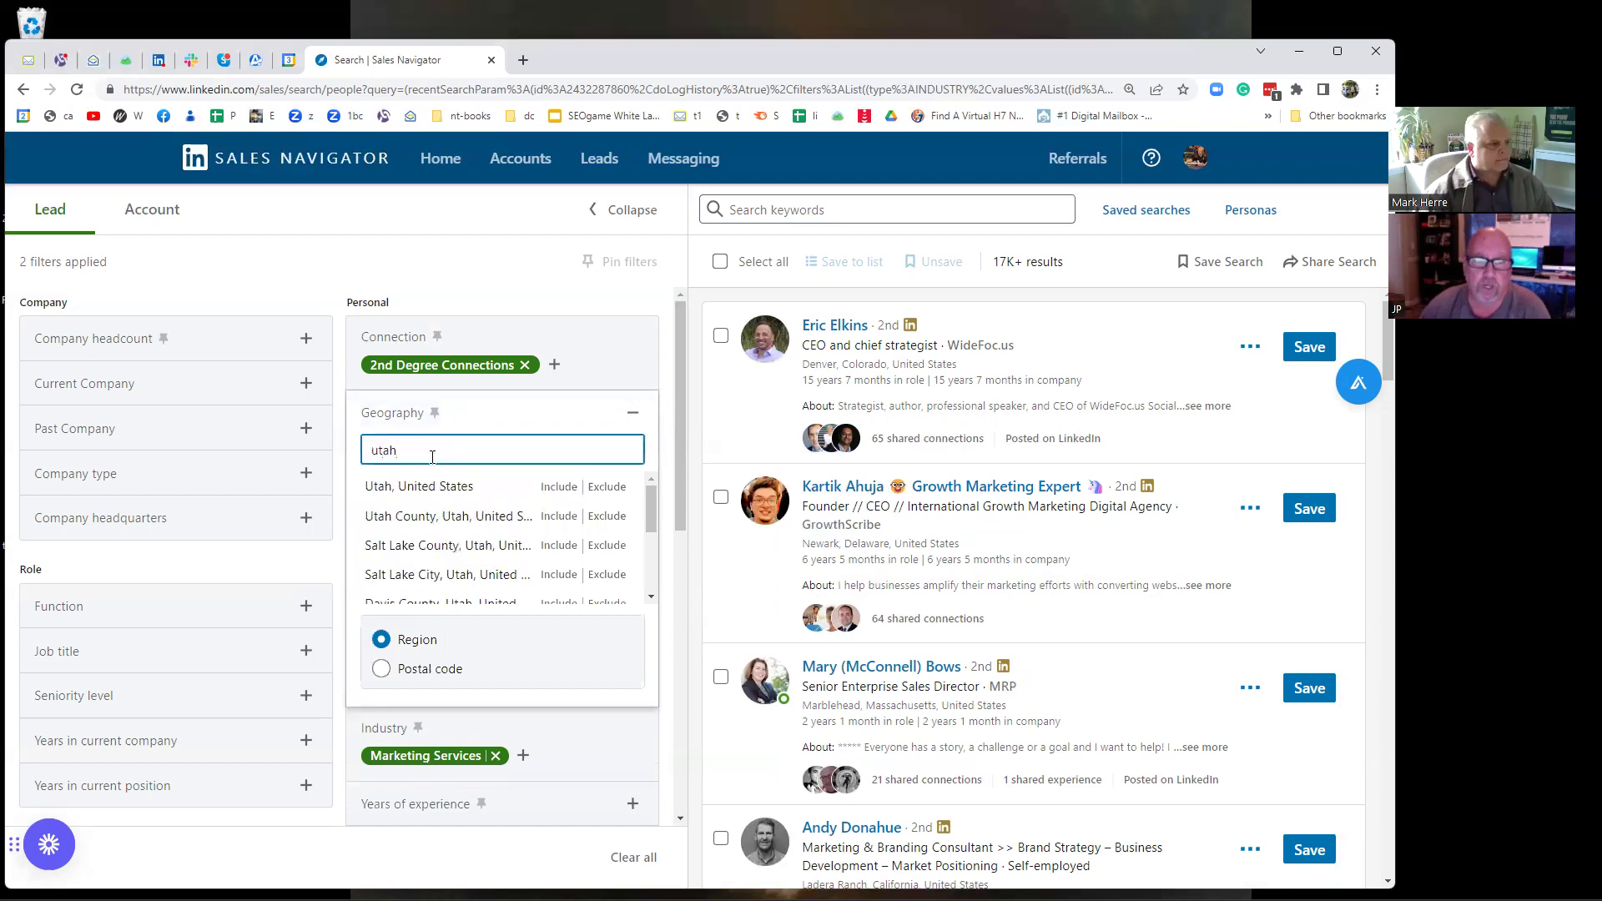
pyautogui.click(558, 486)
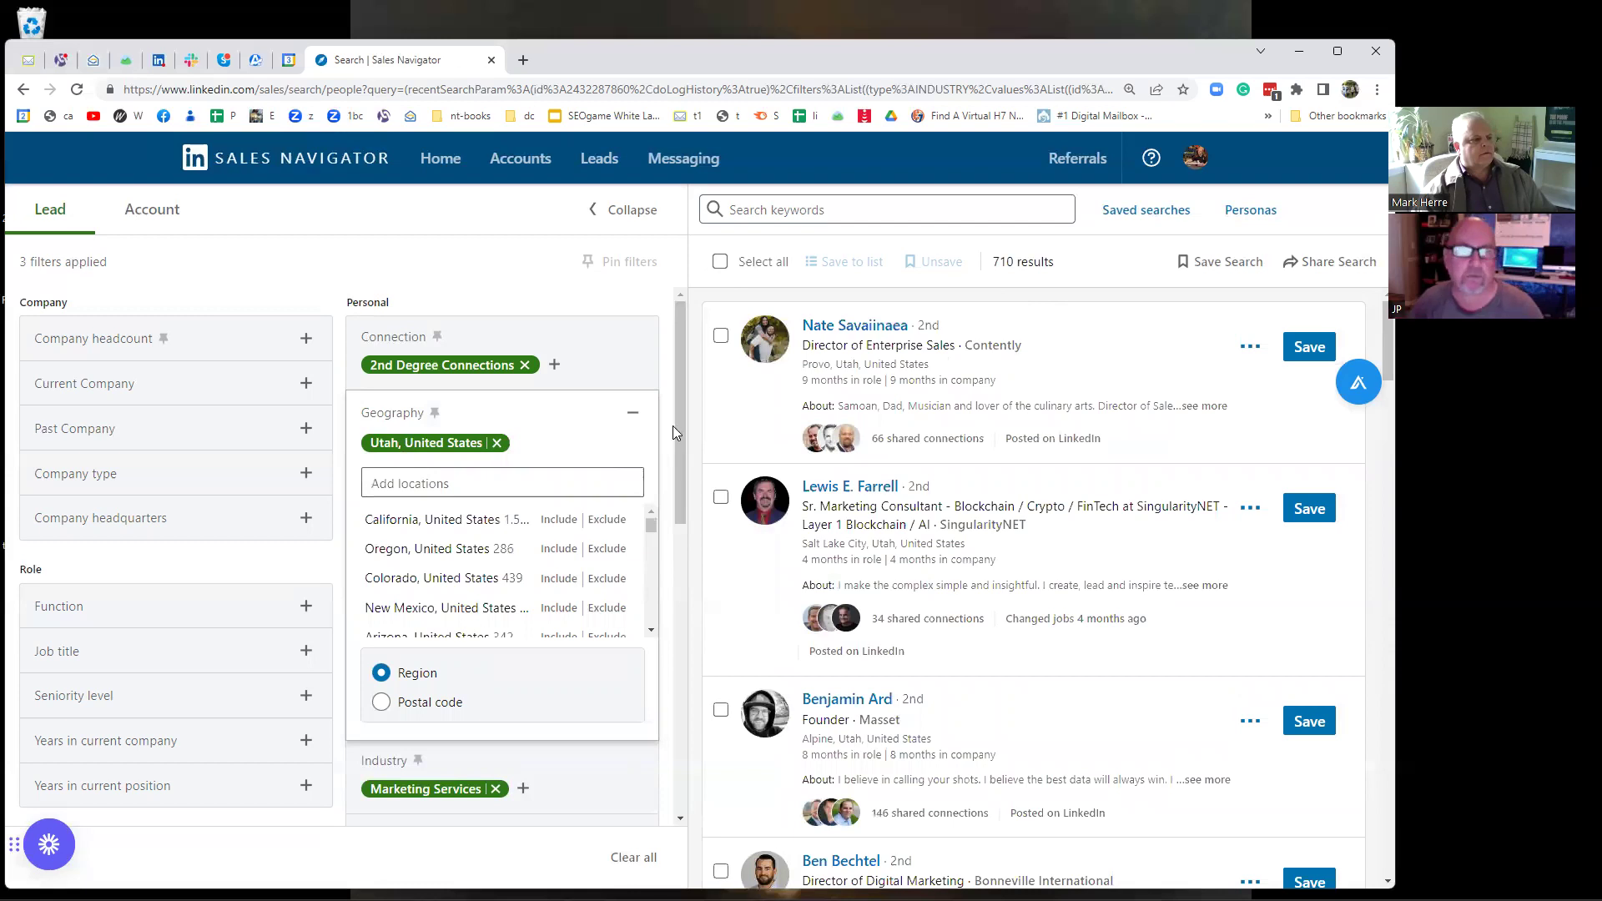
pyautogui.click(674, 586)
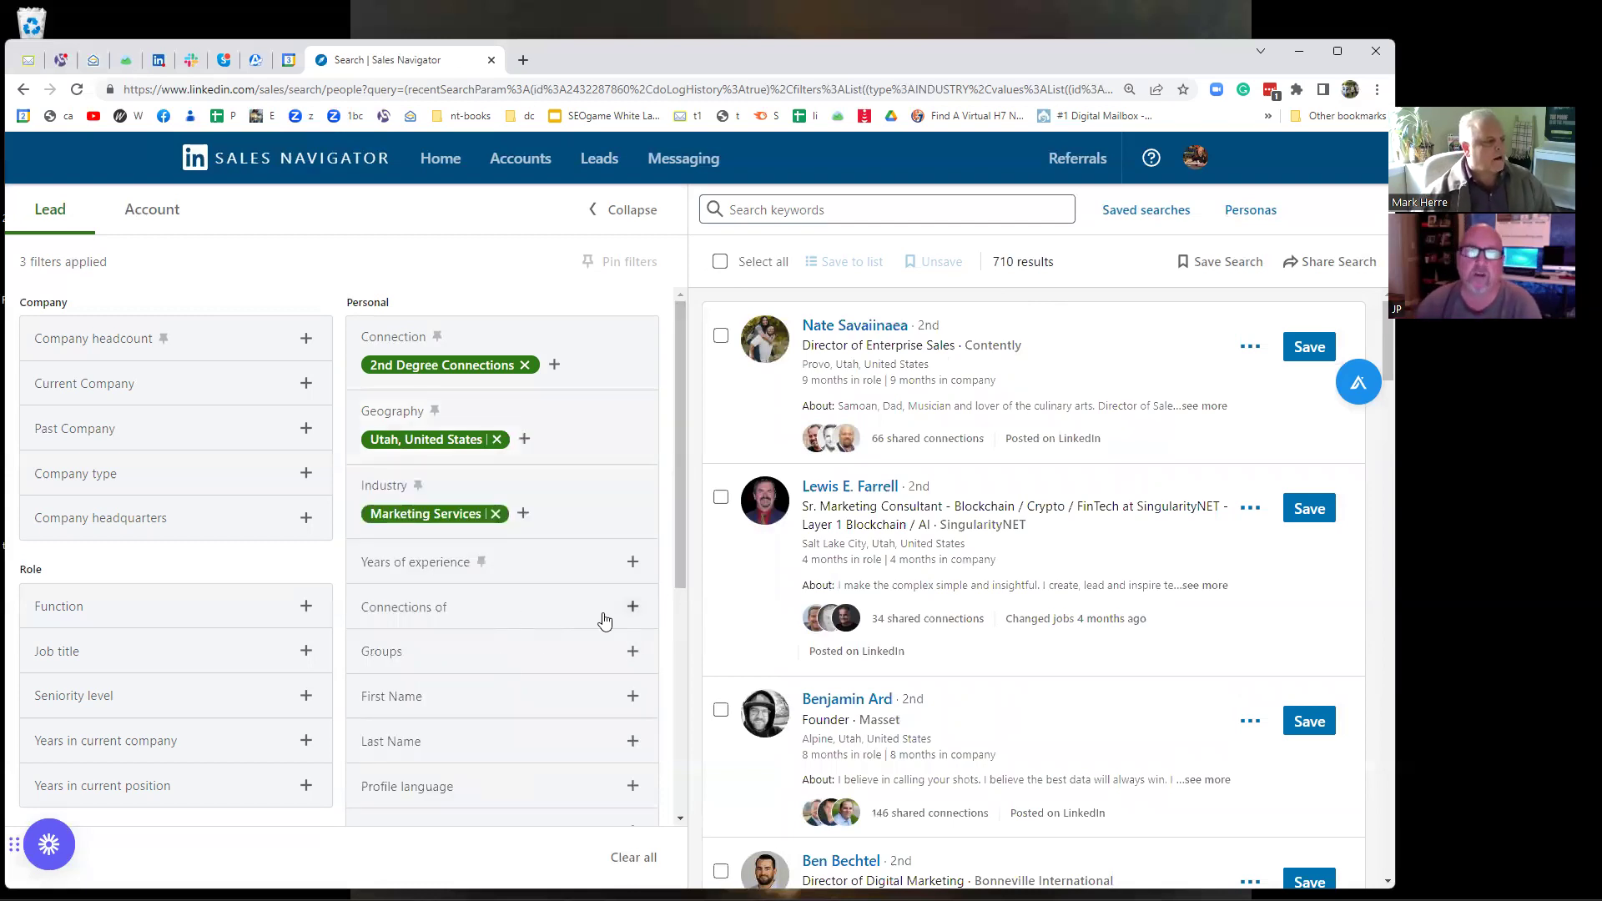
# Include President and Chief Executive Officer as current titles in the Job title filter and check the result count.
pyautogui.scroll(-1, 492, 675)
pyautogui.scroll(-1, 489, 682)
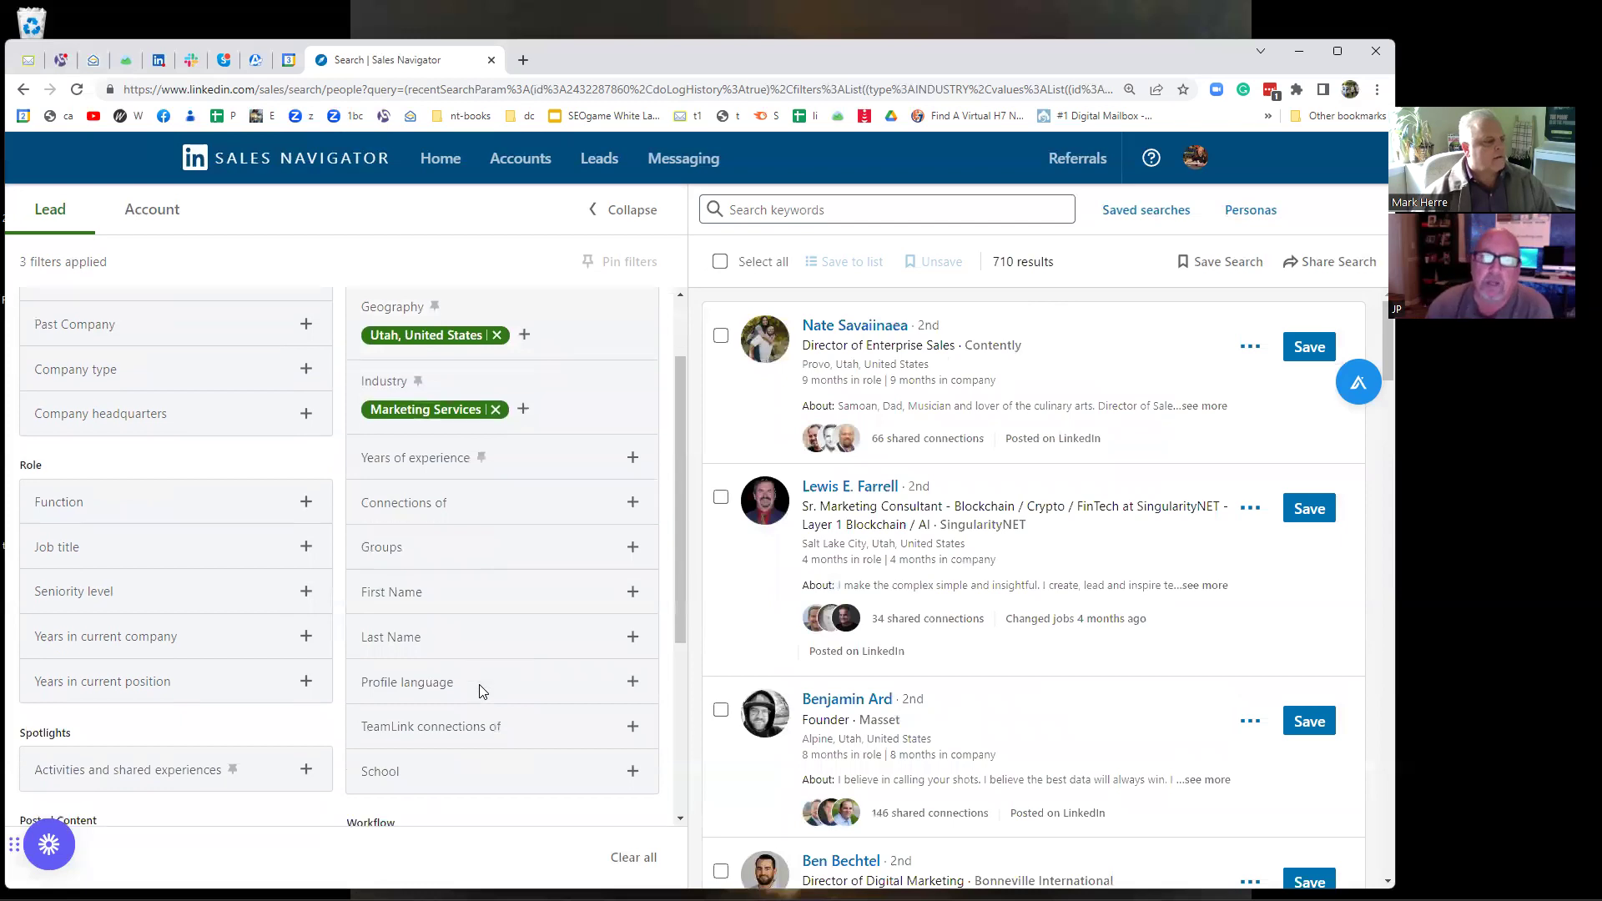
pyautogui.scroll(1, 465, 641)
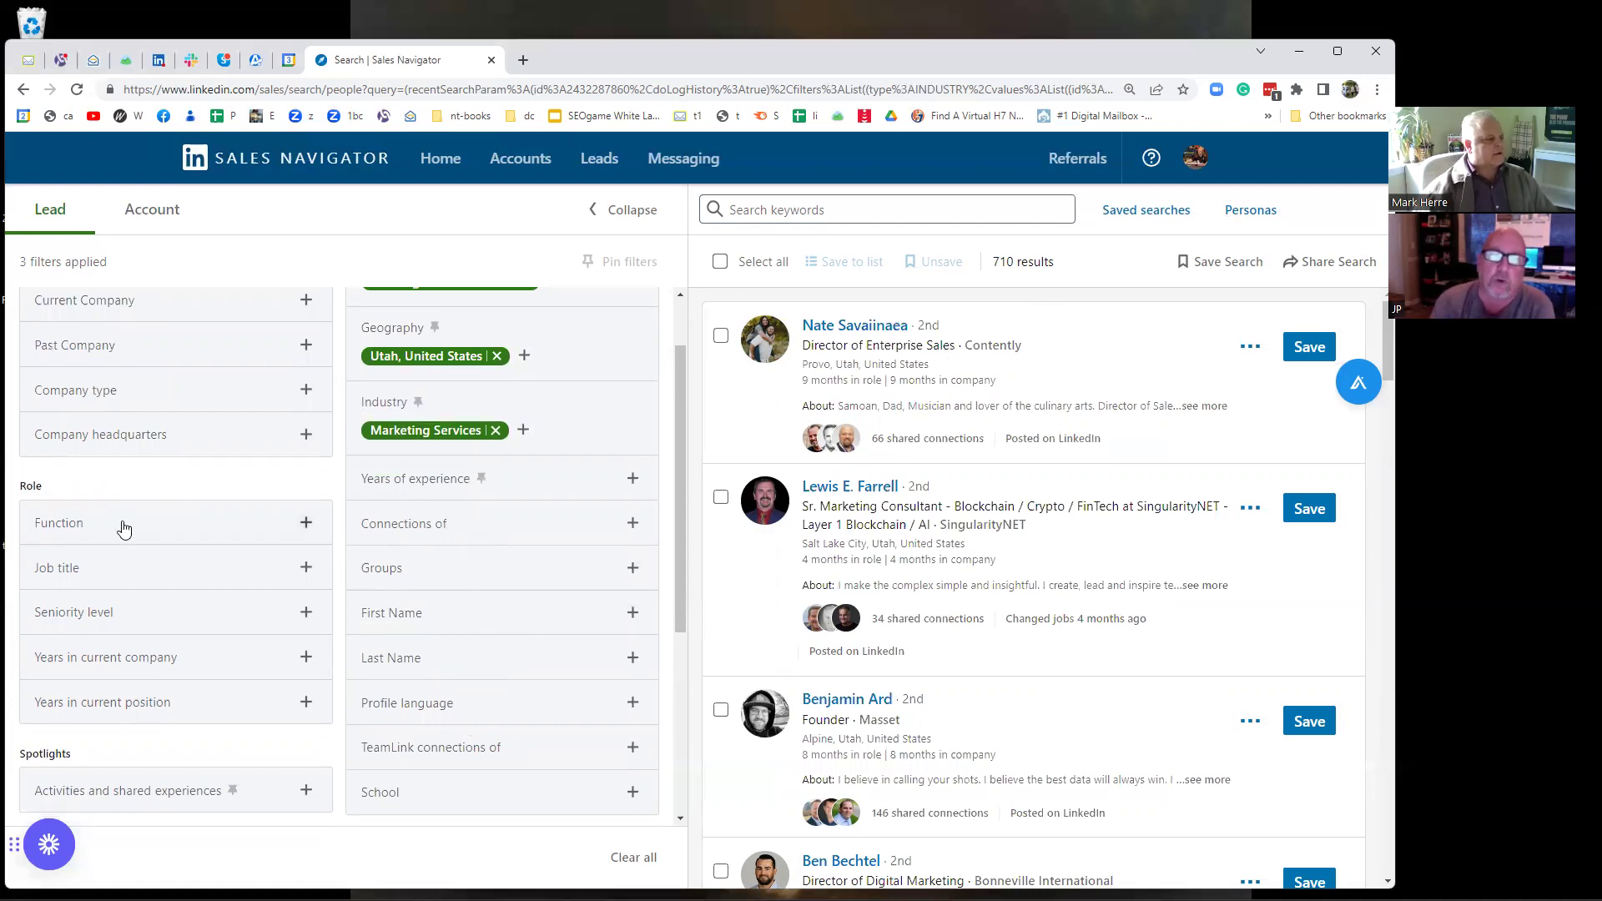
pyautogui.click(119, 574)
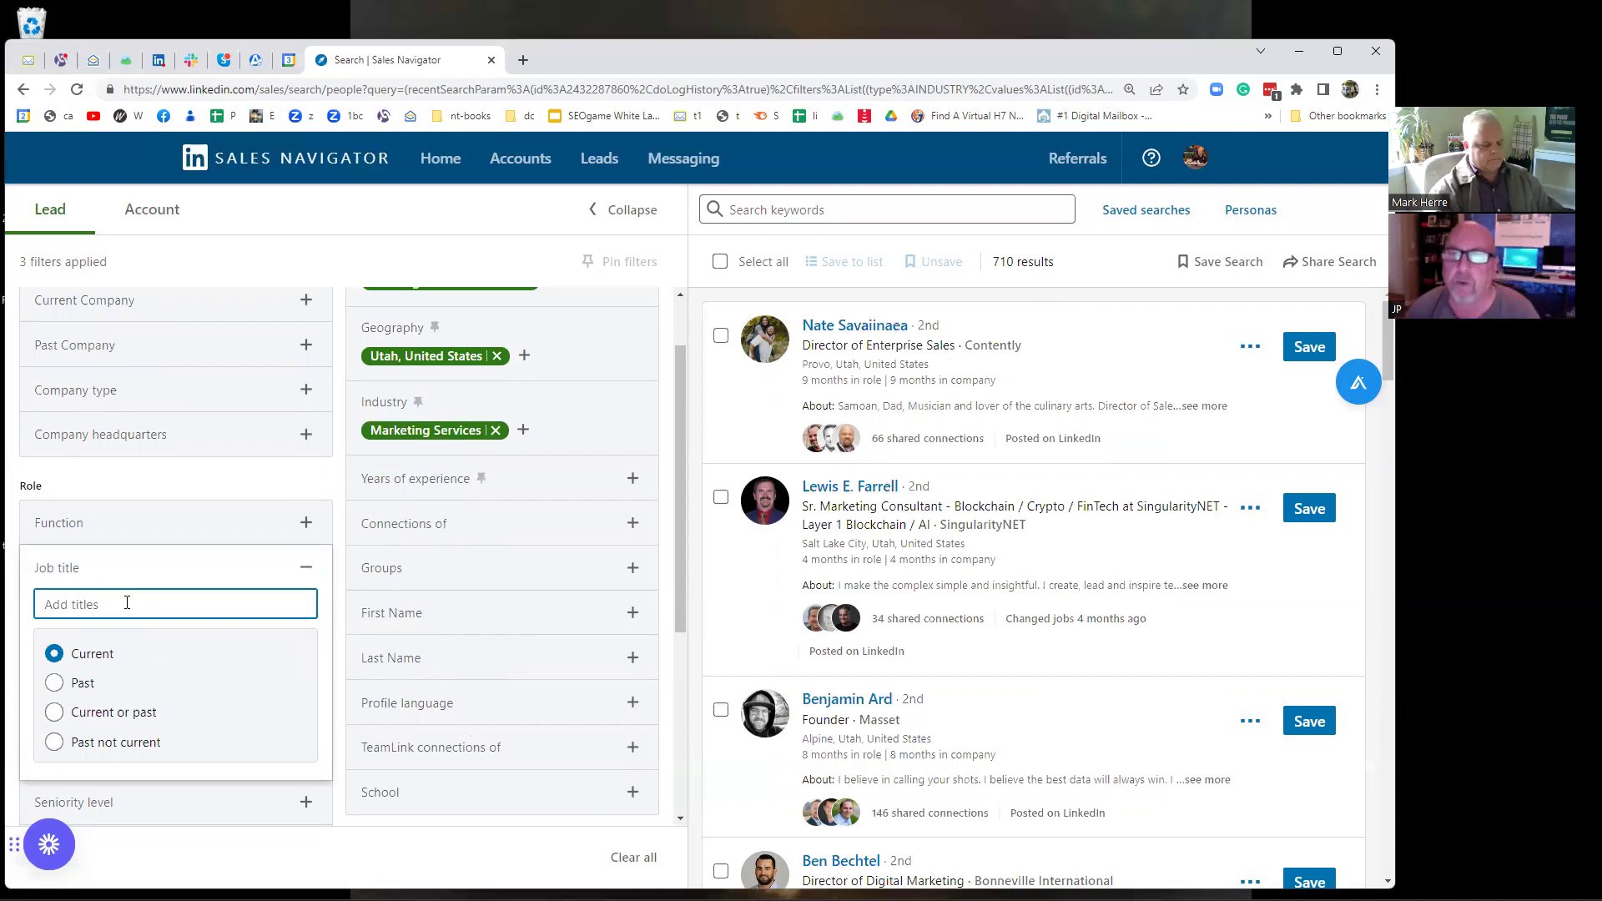
pyautogui.write('president')
pyautogui.click(214, 640)
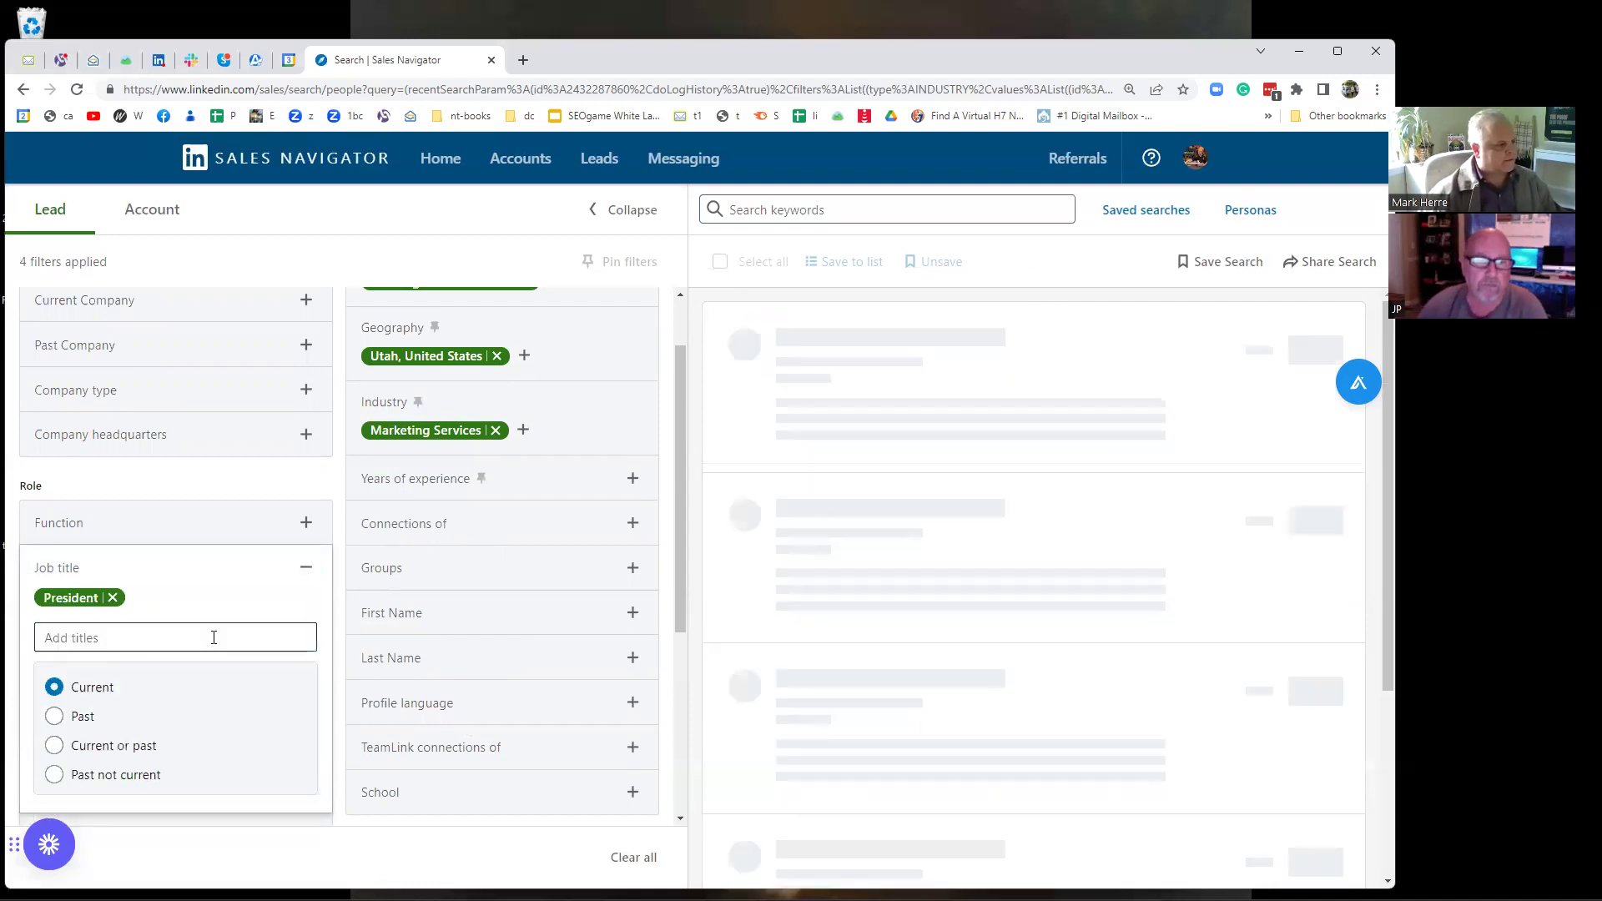
pyautogui.click(110, 634)
pyautogui.write('ceo')
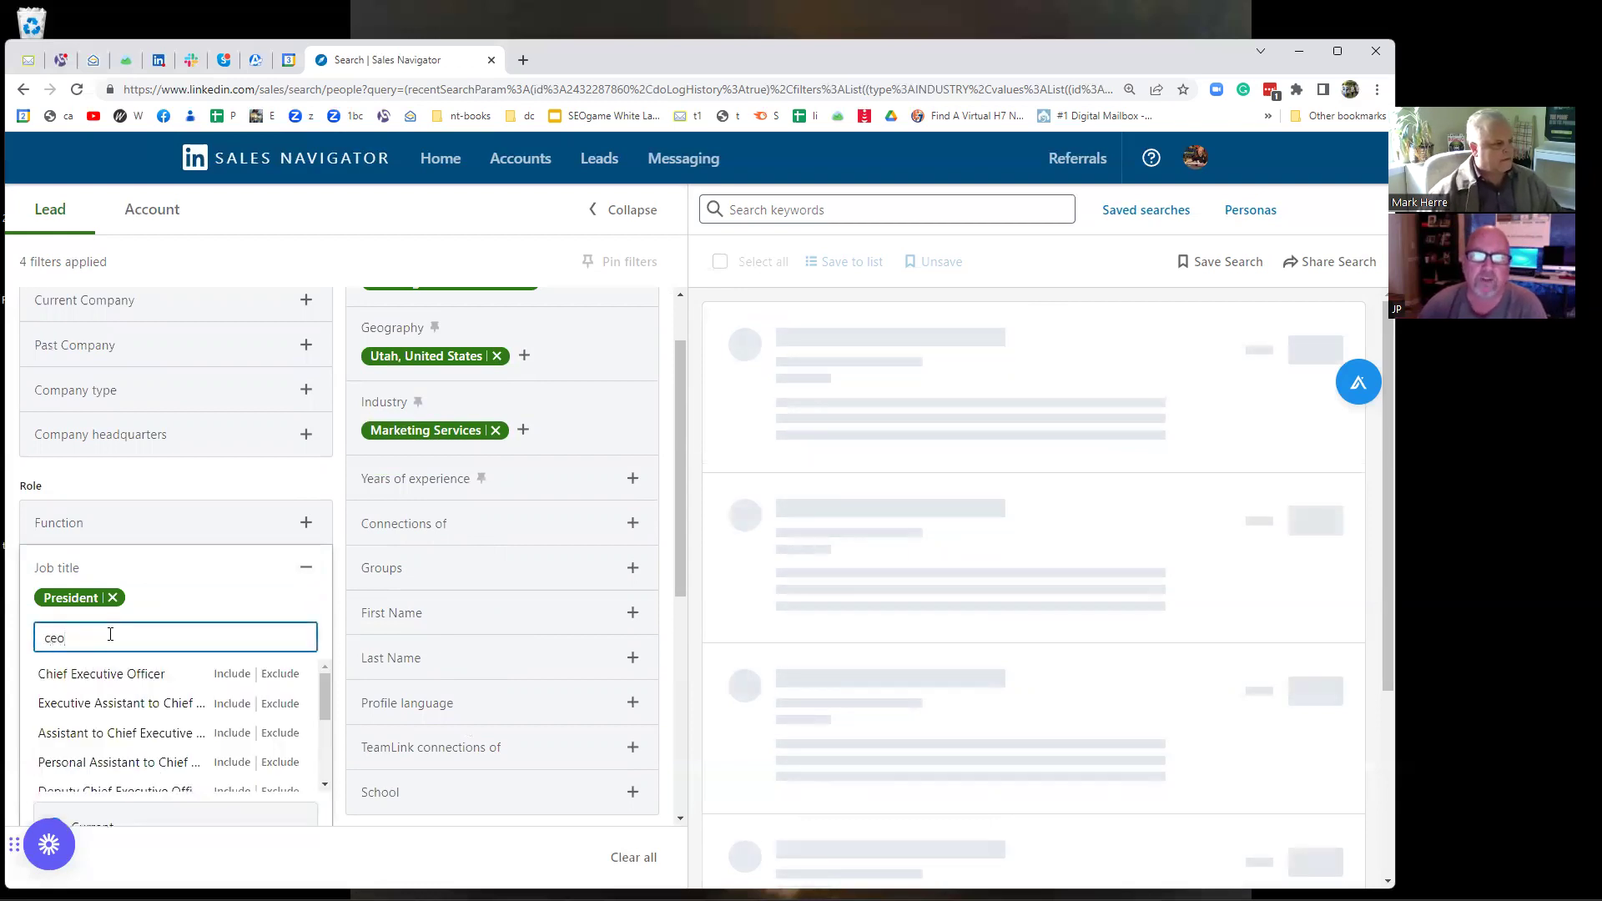
pyautogui.click(232, 674)
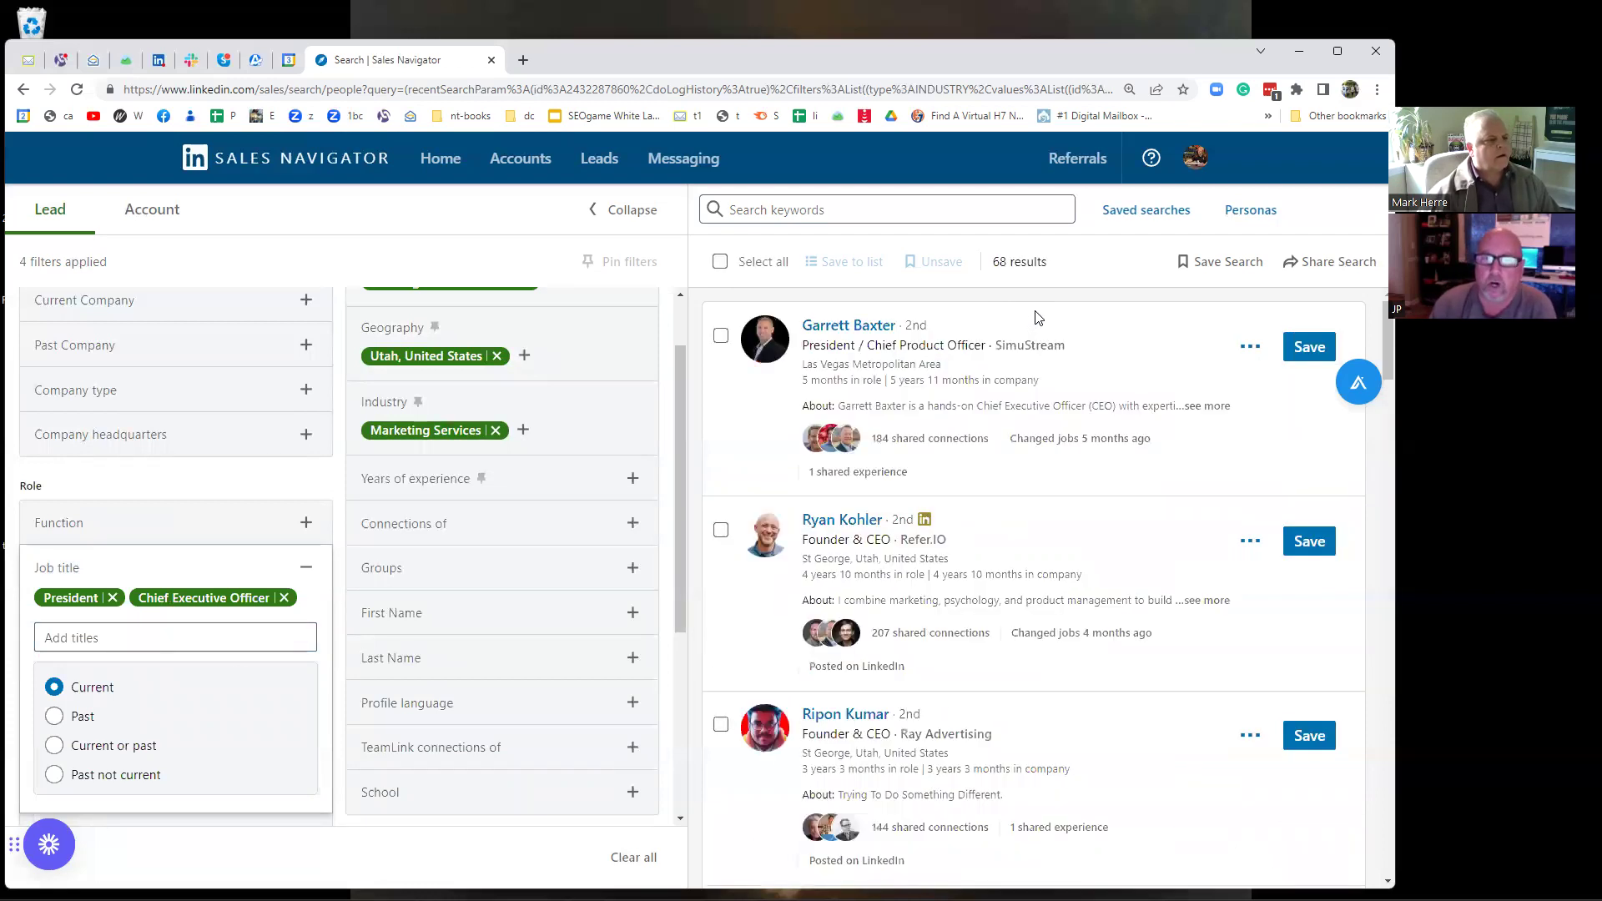
pyautogui.doubleClick(995, 264)
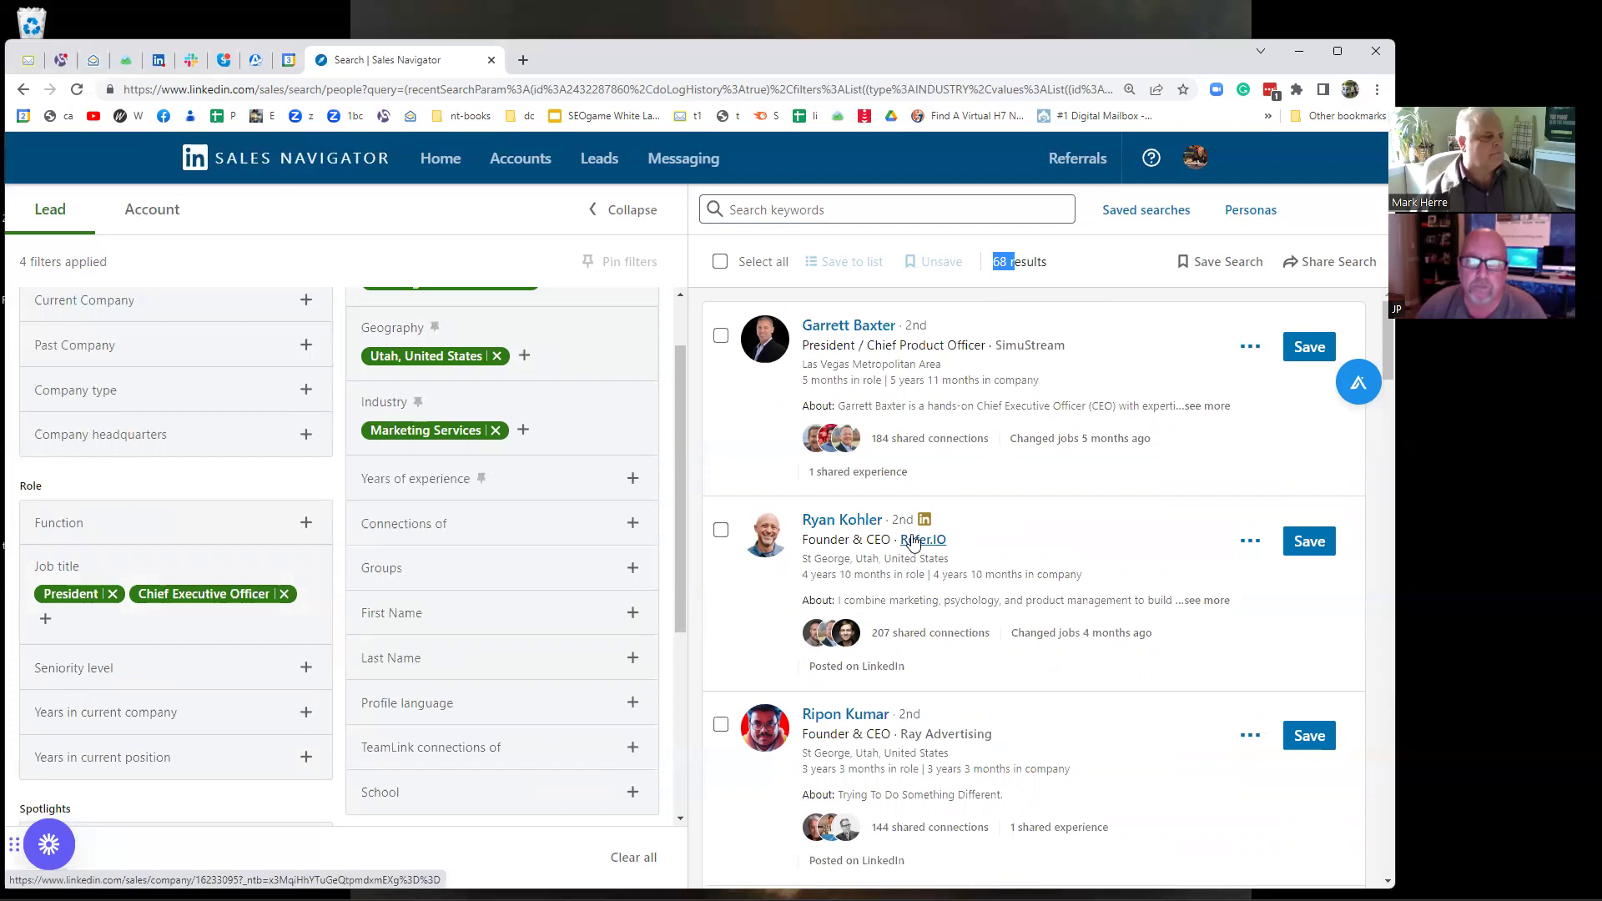
pyautogui.moveTo(913, 542)
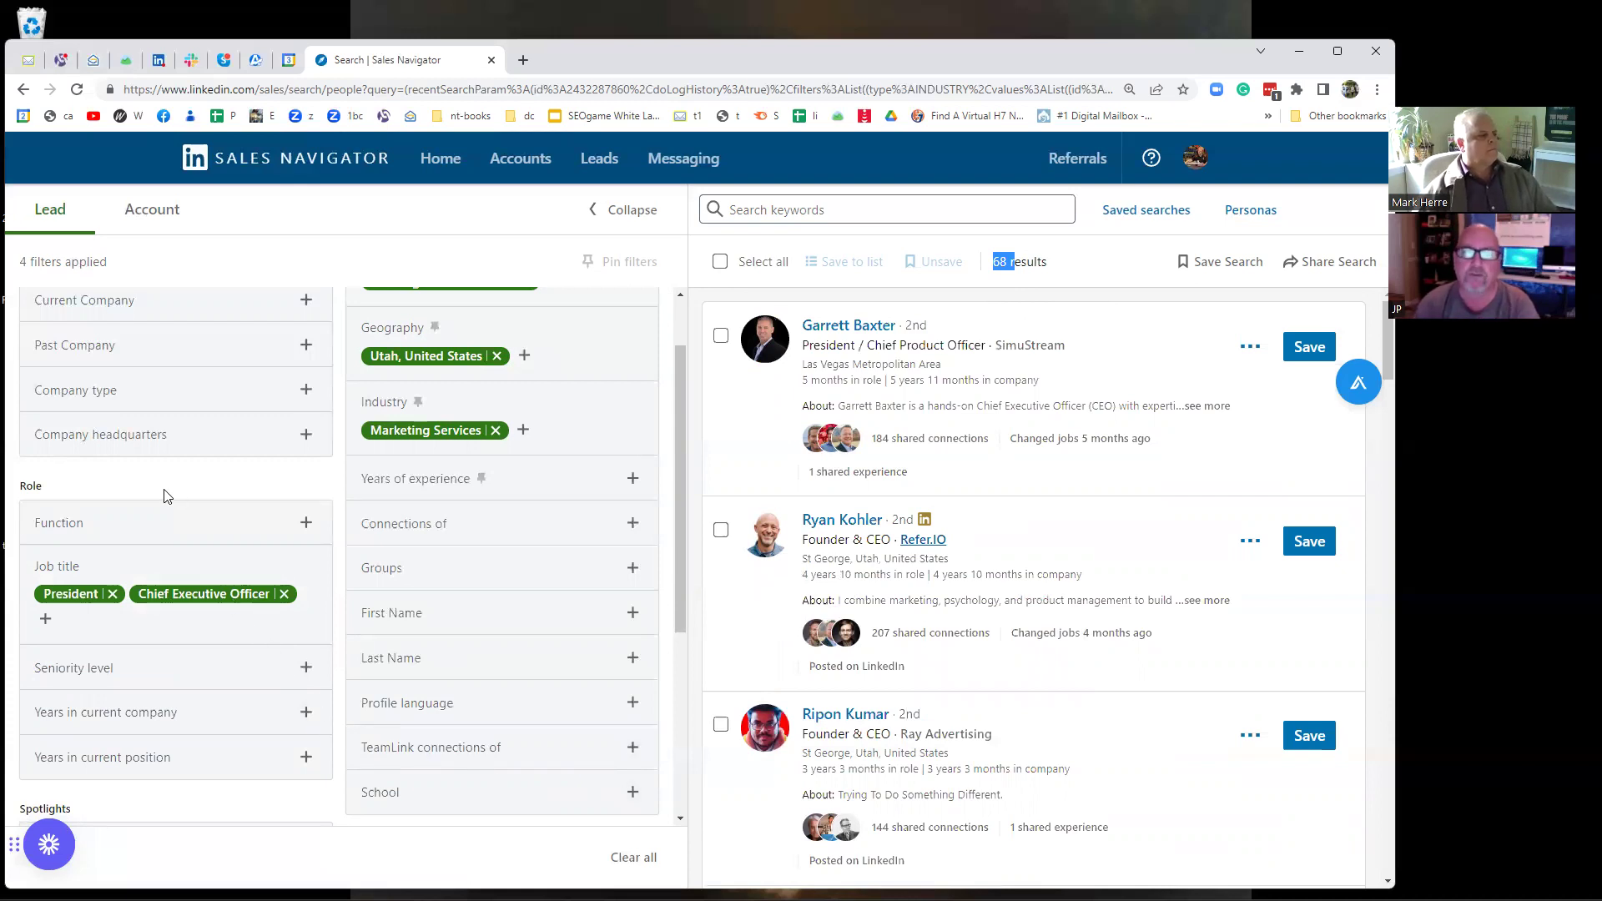
# Narrow the leads by activities and shared experiences to those who posted on LinkedIn in 30 days.
pyautogui.scroll(-3, 154, 639)
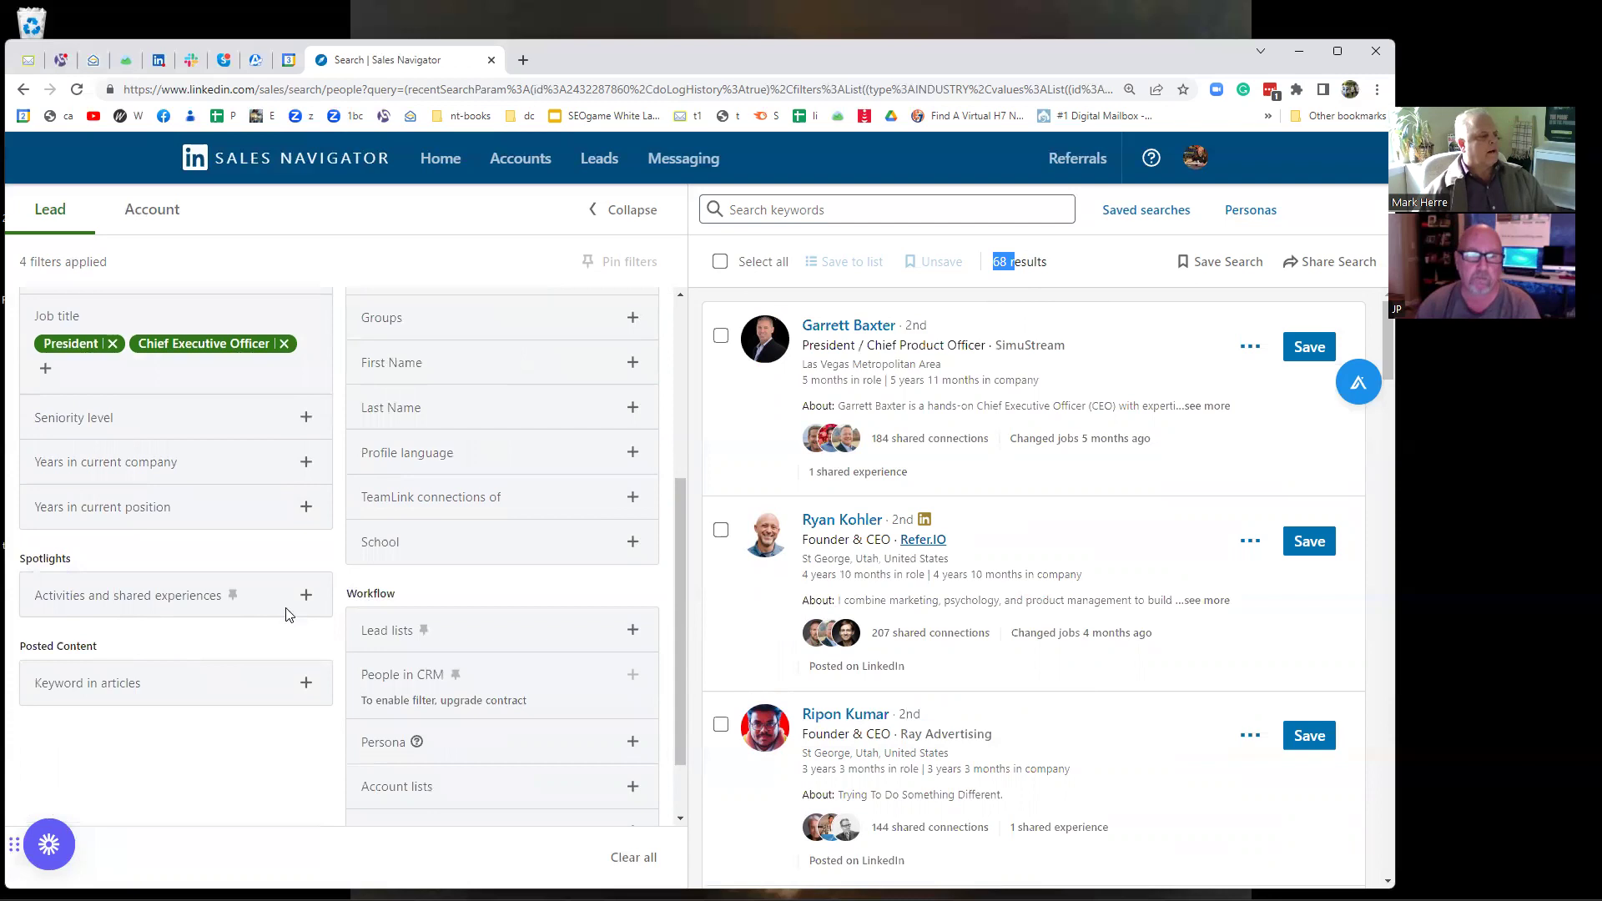
pyautogui.click(307, 595)
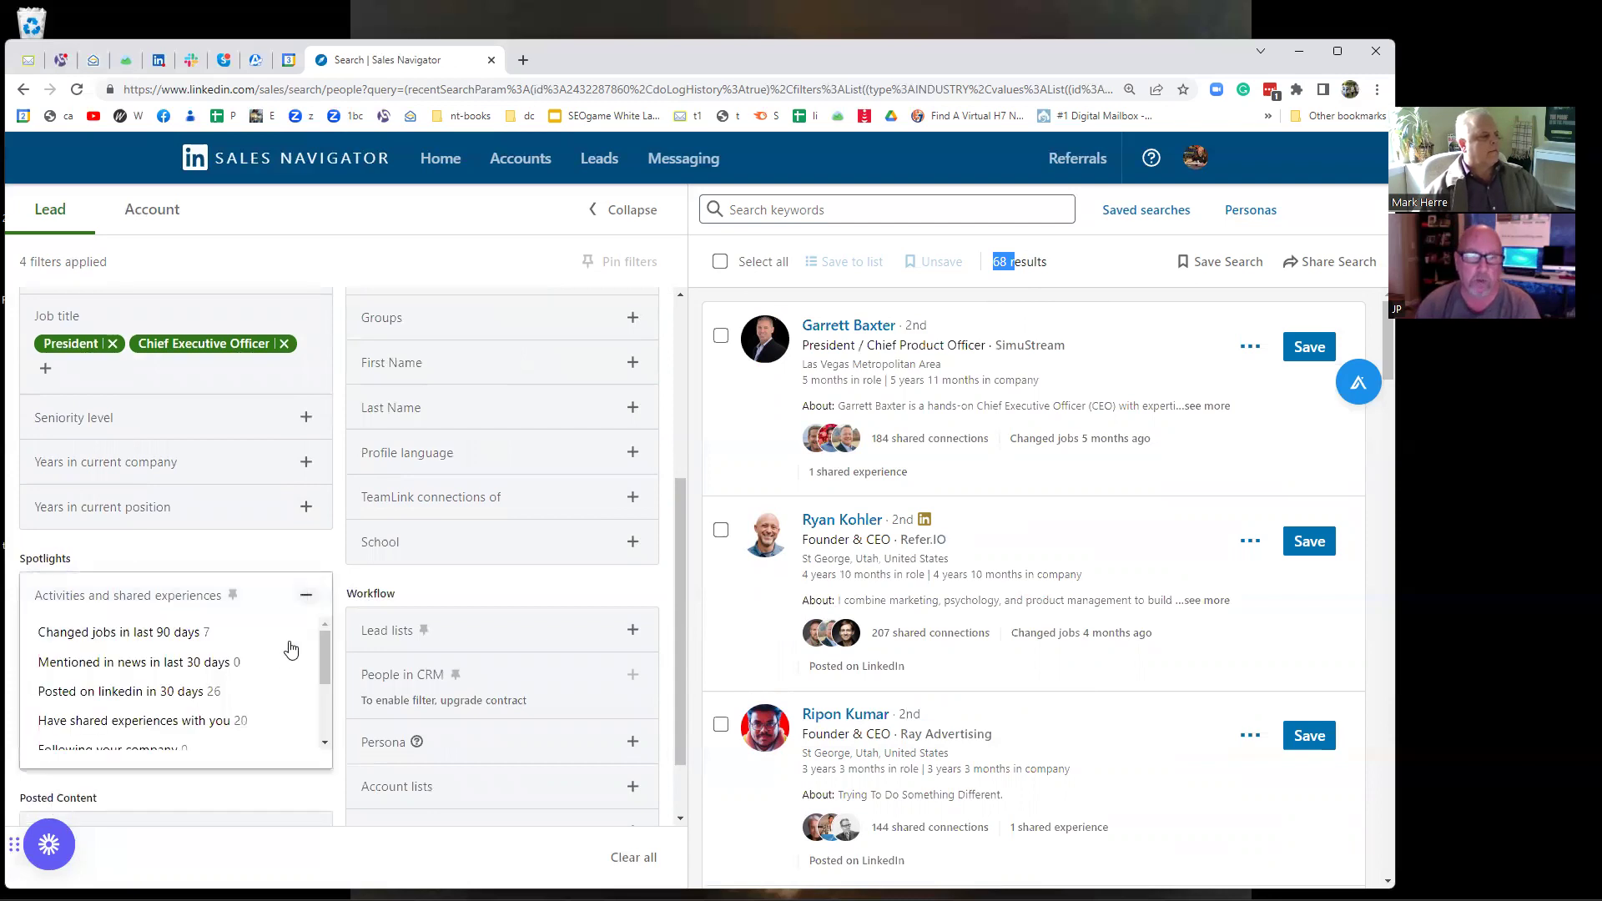
pyautogui.click(199, 692)
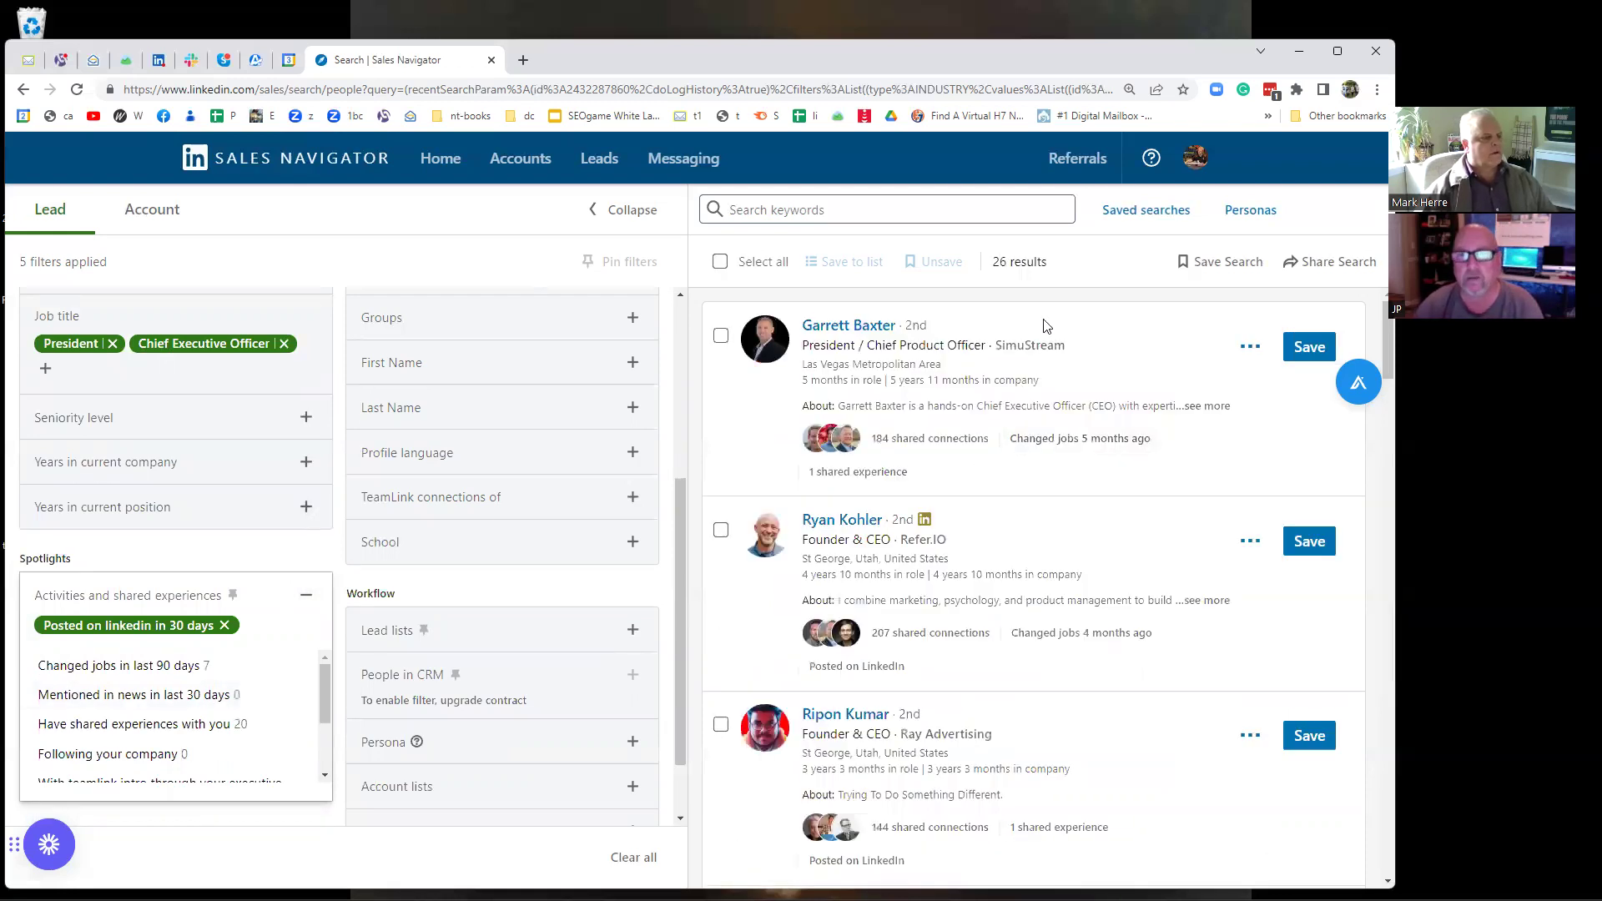
# Remove Chief Executive Officer from the Job title filter and include it again.
pyautogui.click(285, 348)
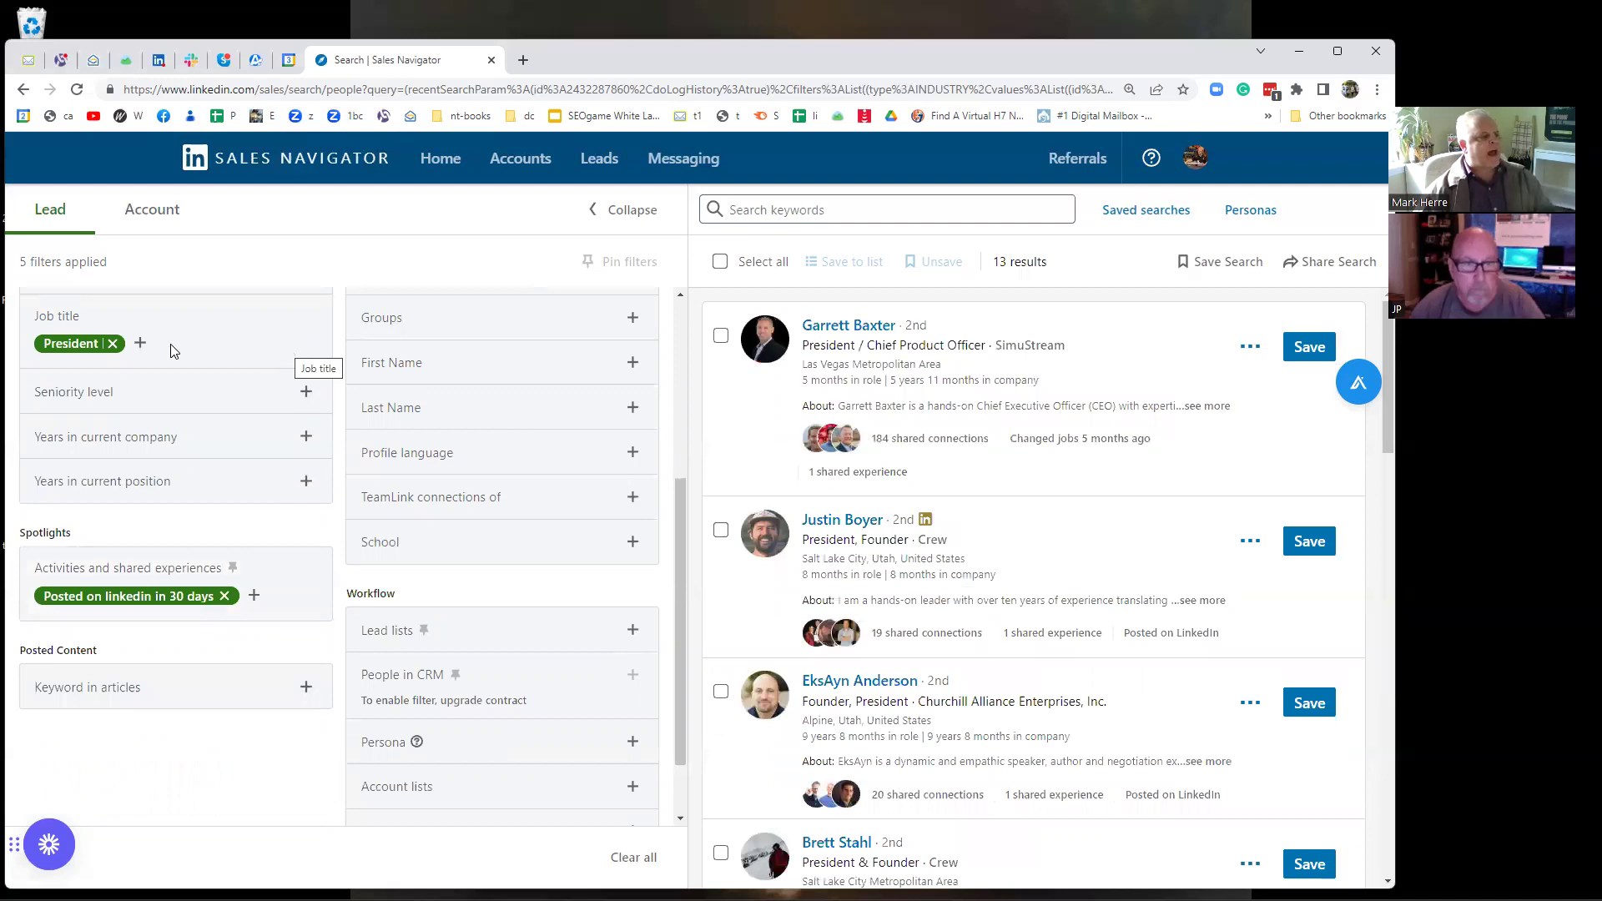
pyautogui.scroll(1, 170, 365)
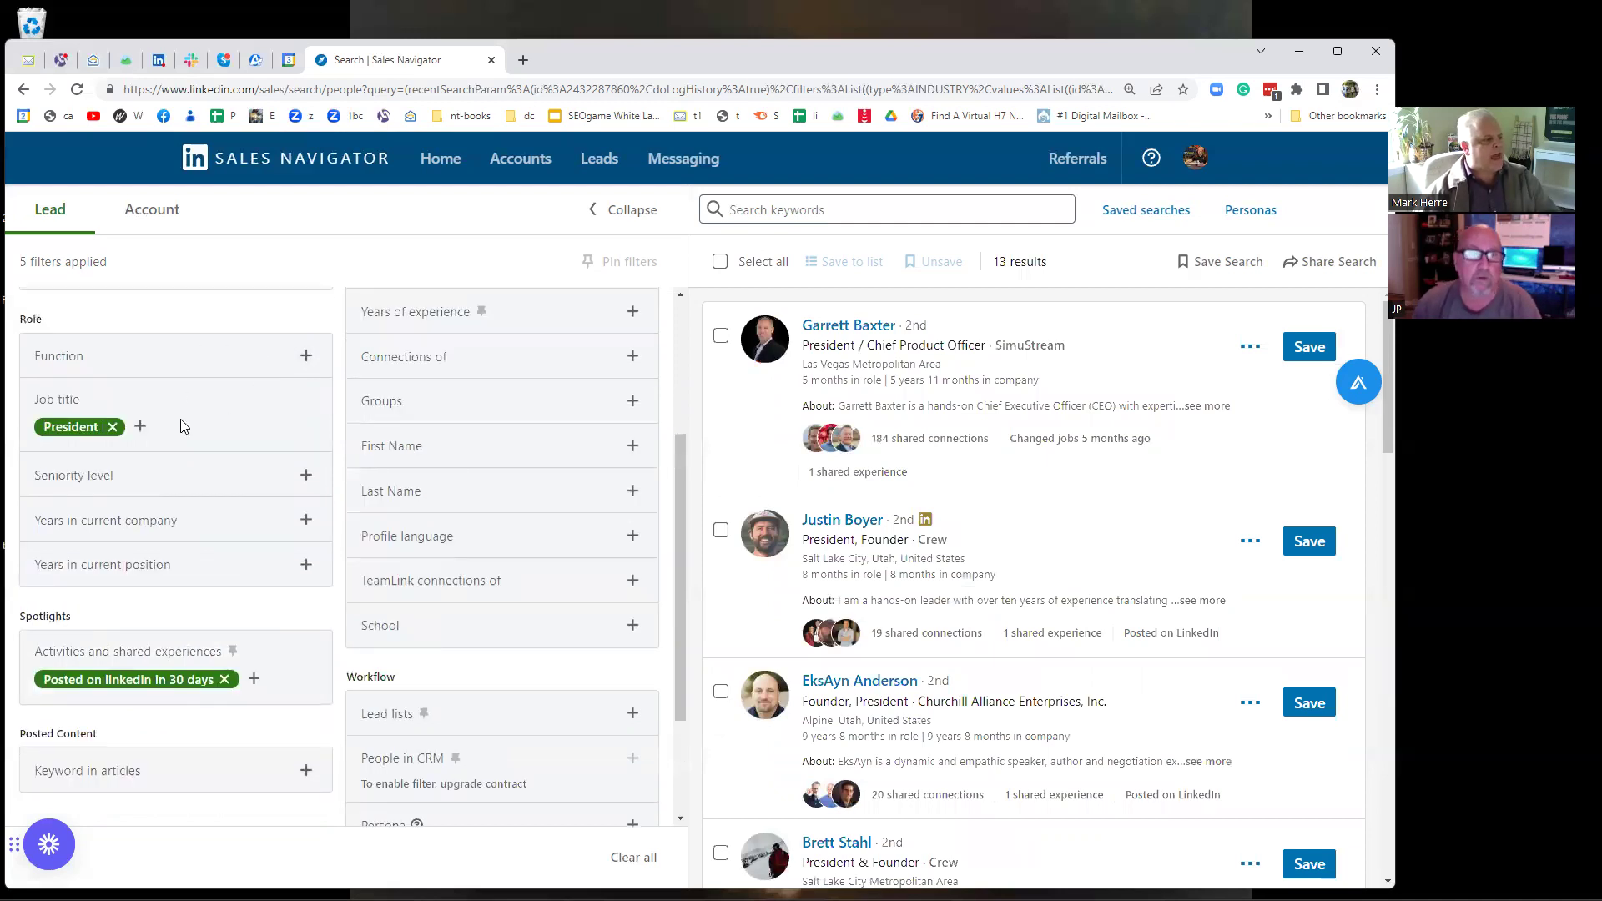
pyautogui.click(141, 427)
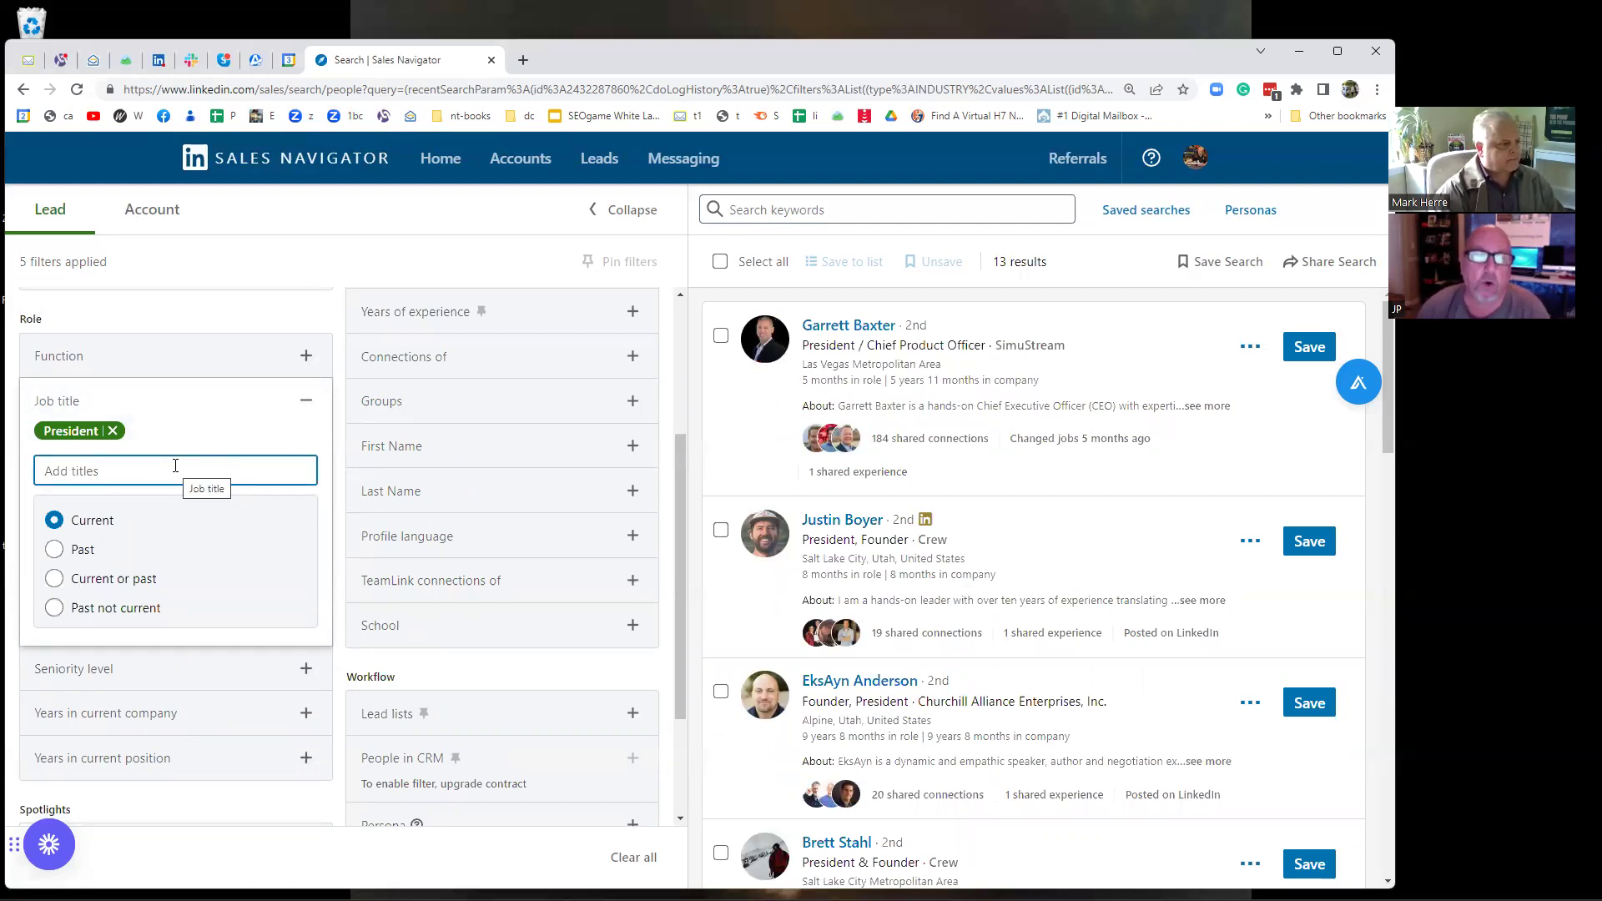
pyautogui.write('ceo')
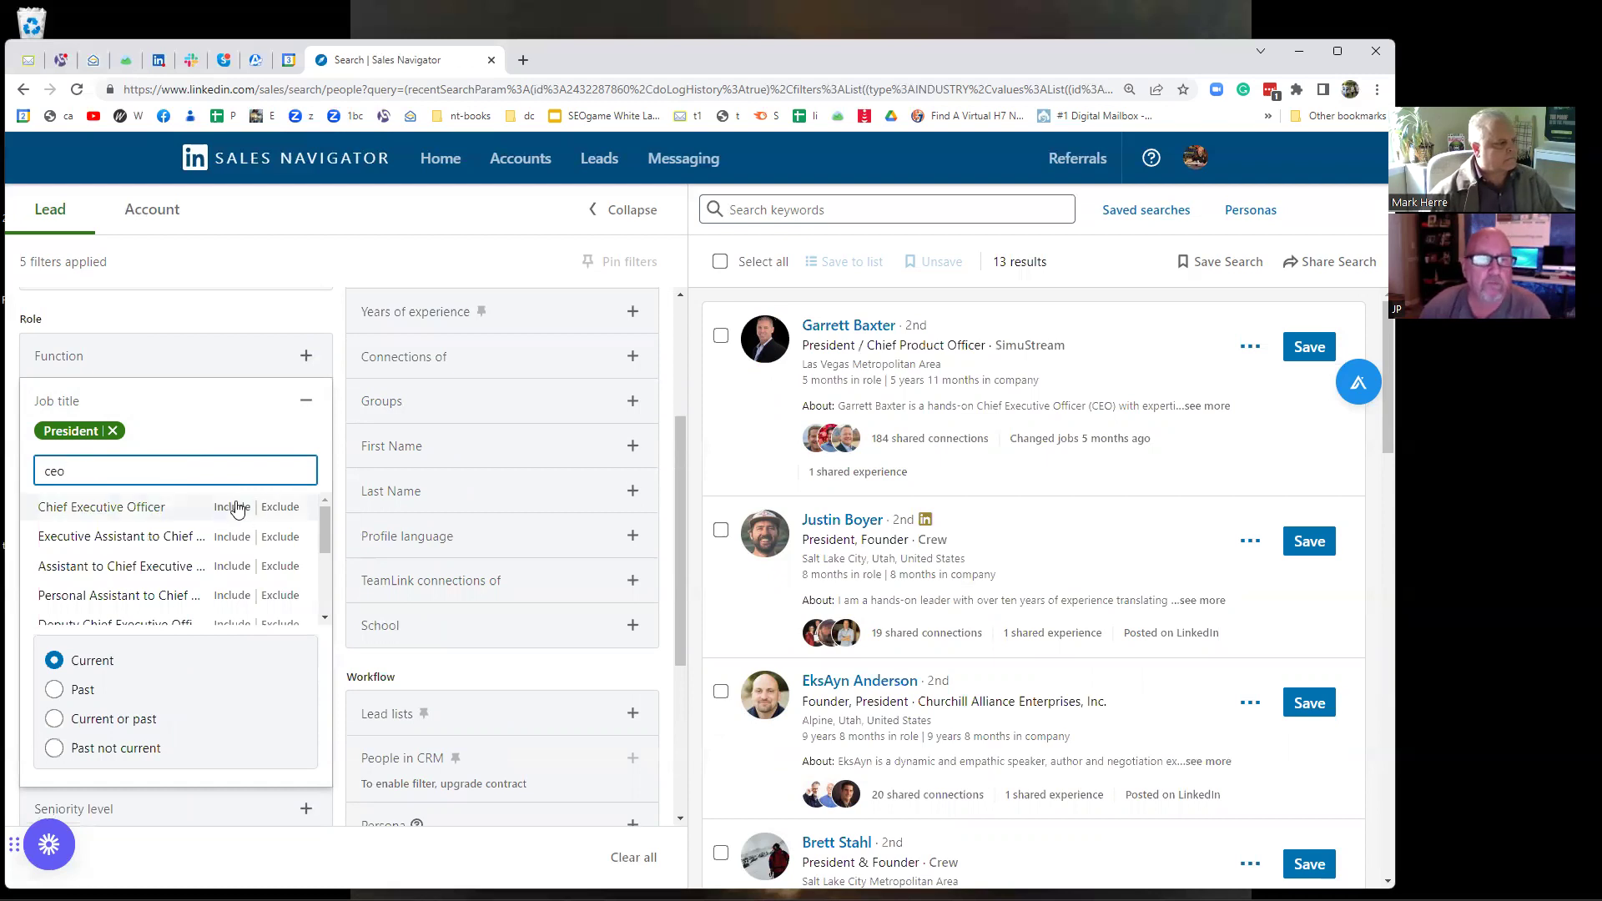
pyautogui.click(238, 507)
# Include Owner, Co-Founder and Founder as additional current titles in the Job title filter.
pyautogui.write('owner')
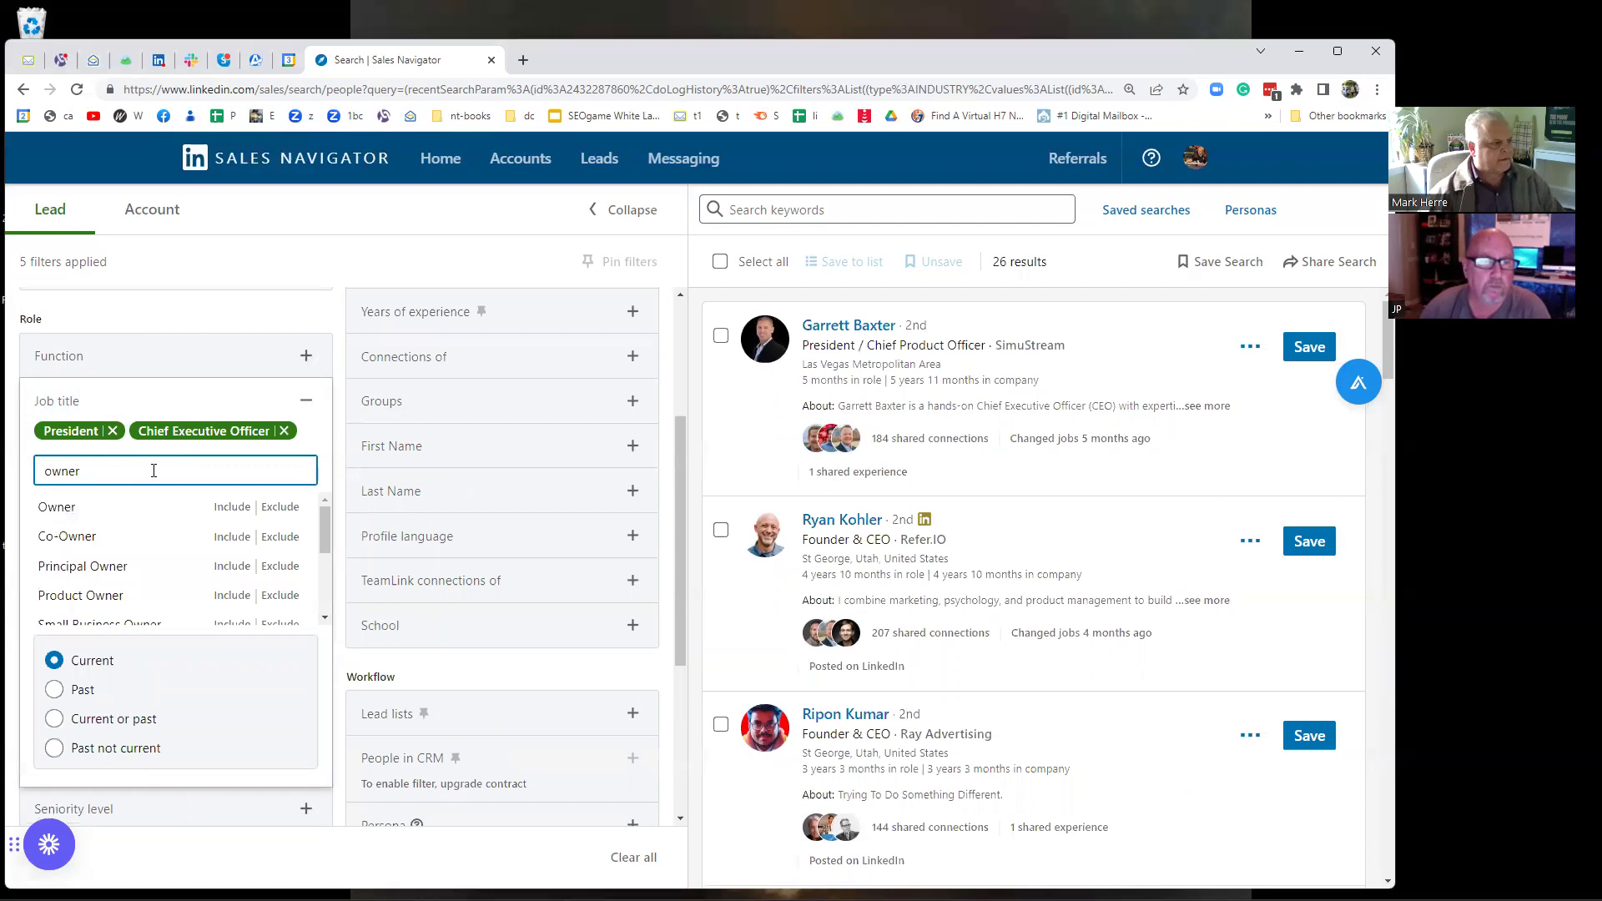
pyautogui.click(223, 507)
pyautogui.click(126, 496)
pyautogui.write('co')
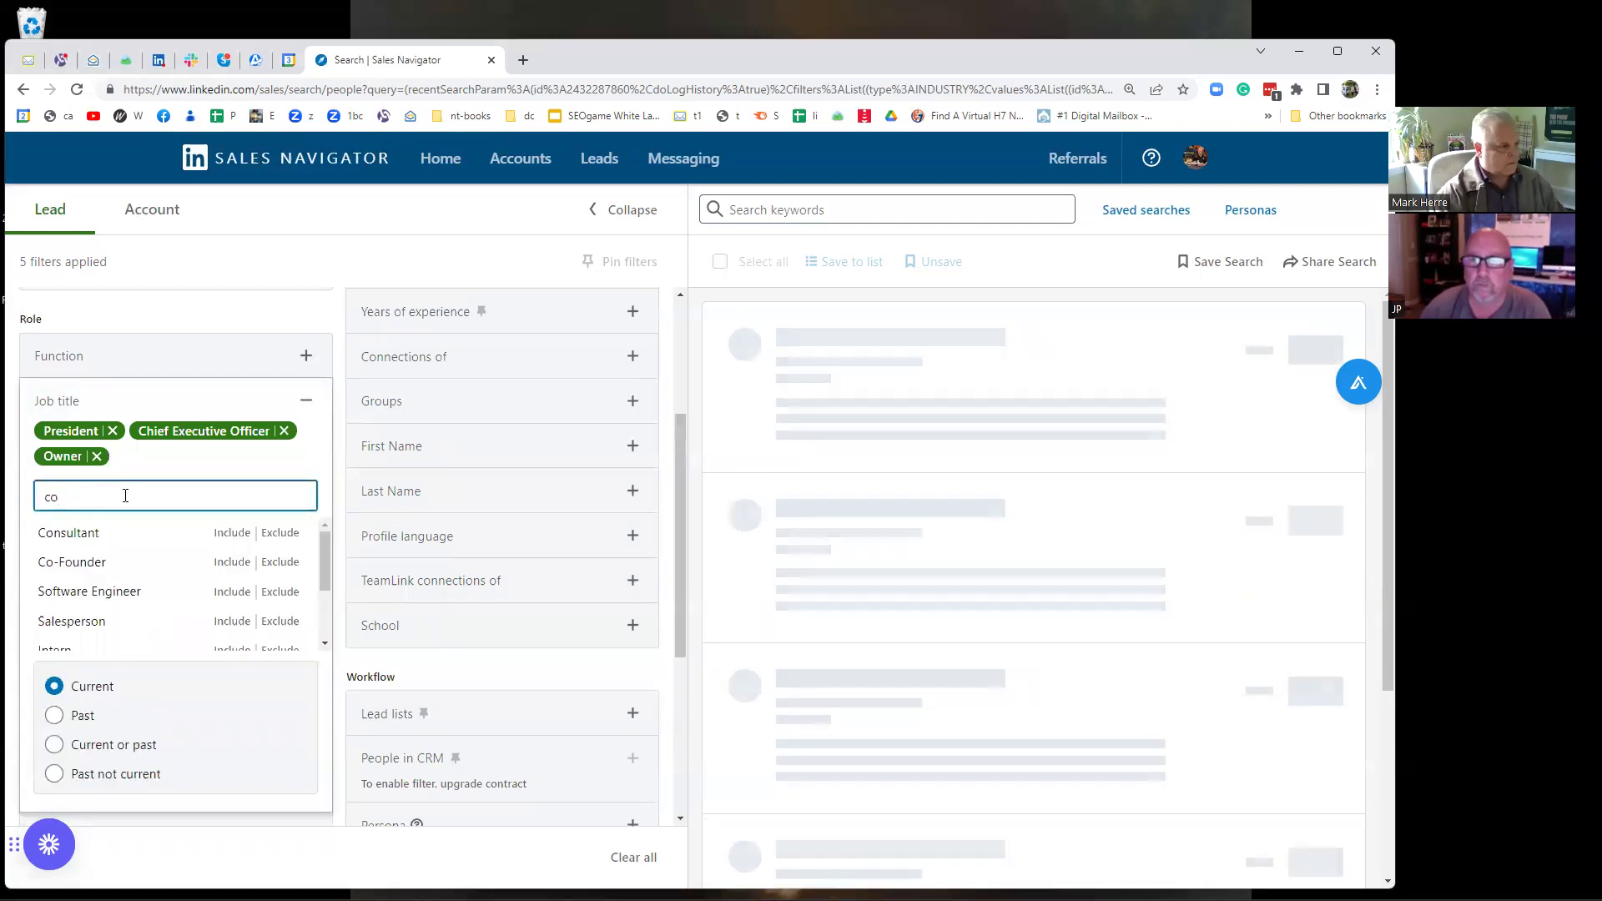
pyautogui.click(225, 561)
pyautogui.click(86, 503)
pyautogui.write('found')
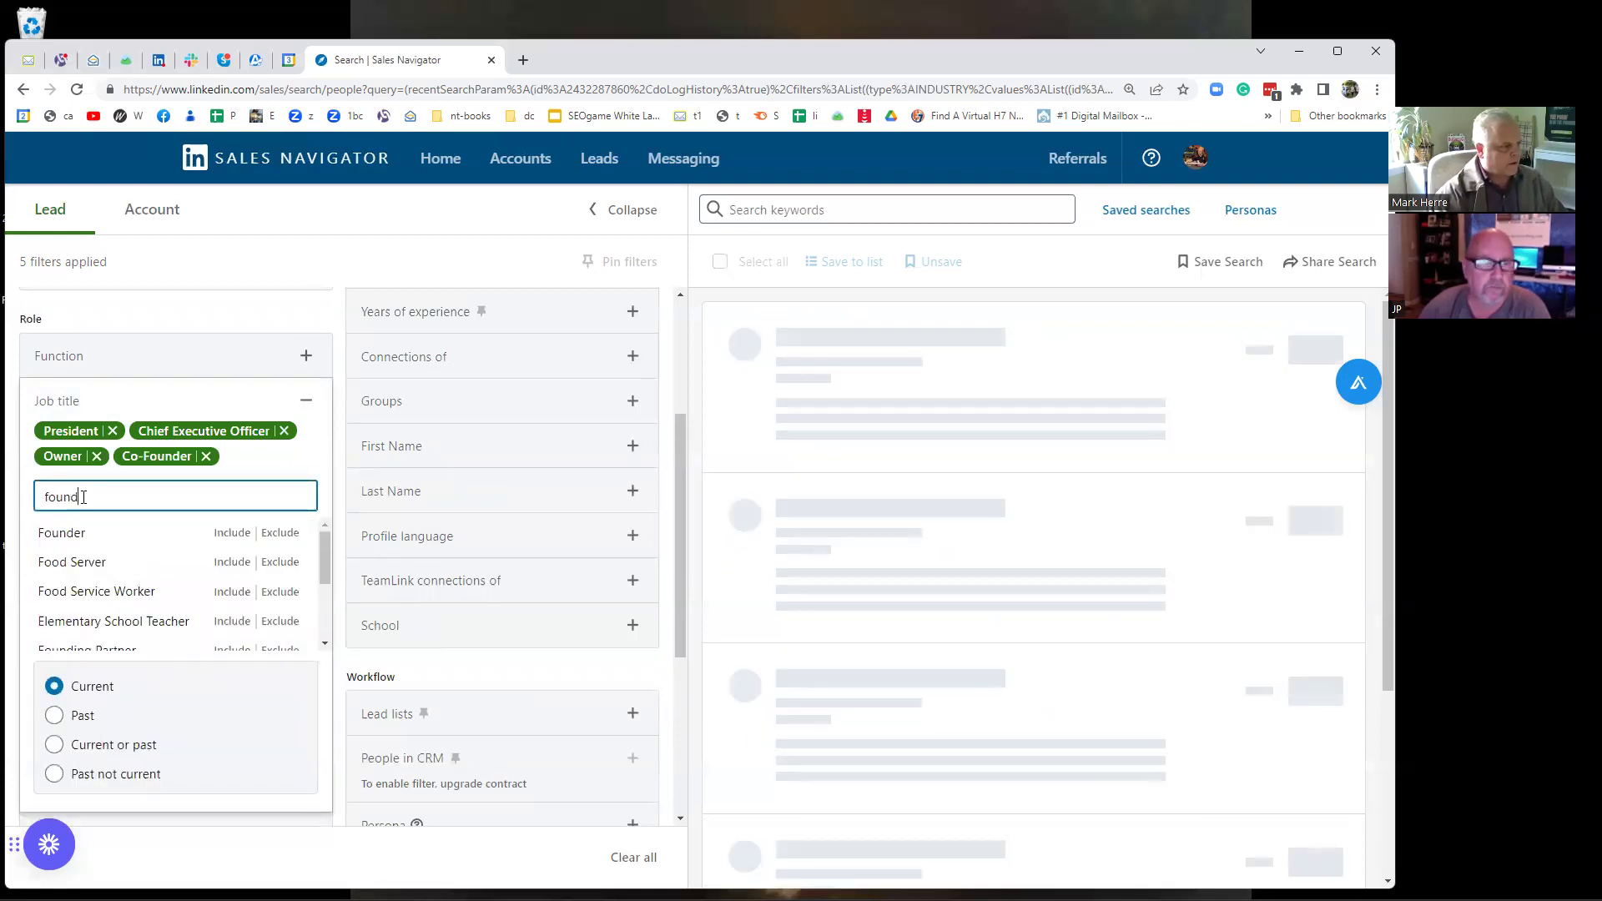
pyautogui.write('er')
pyautogui.click(250, 532)
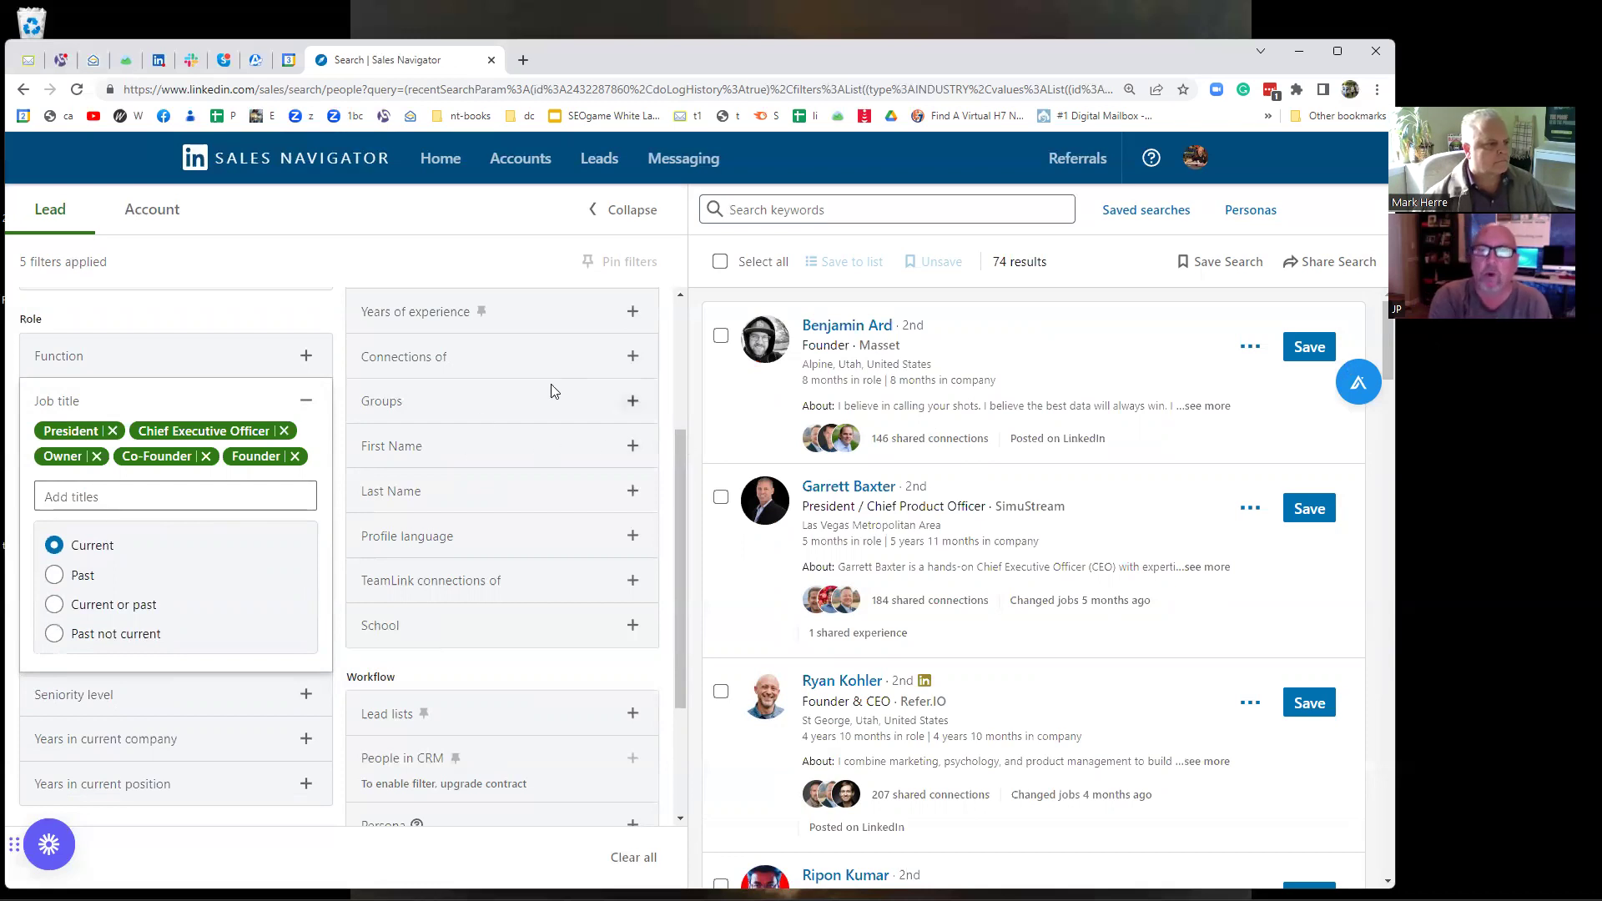
# Collapse the expanded filters and view the first lead's available actions and full About text.
pyautogui.click(628, 210)
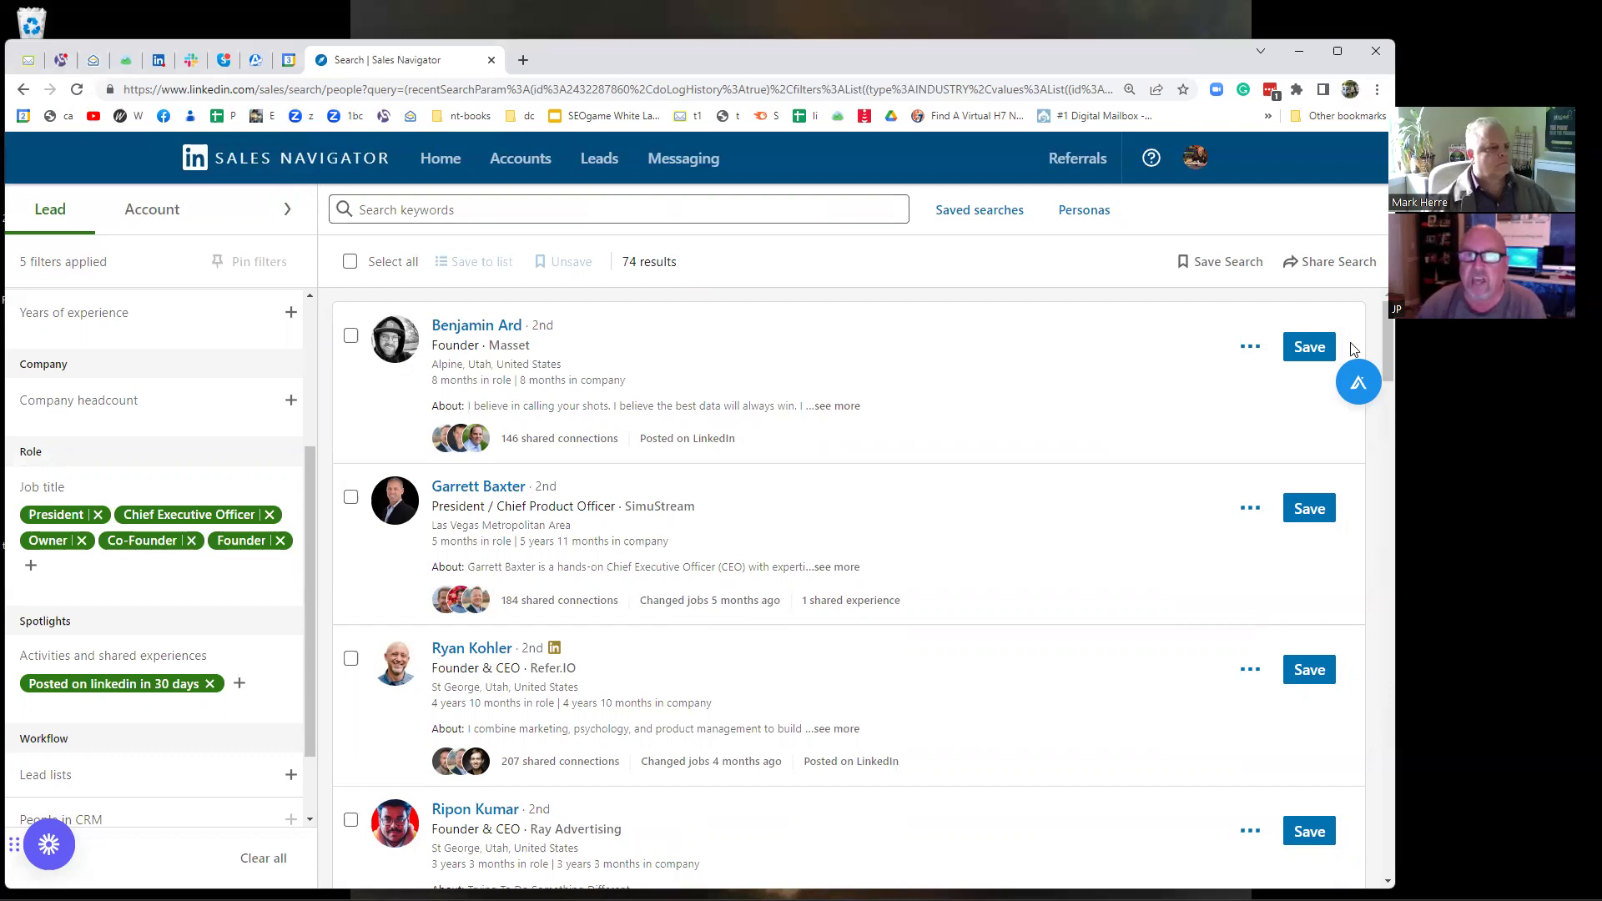
pyautogui.click(1250, 349)
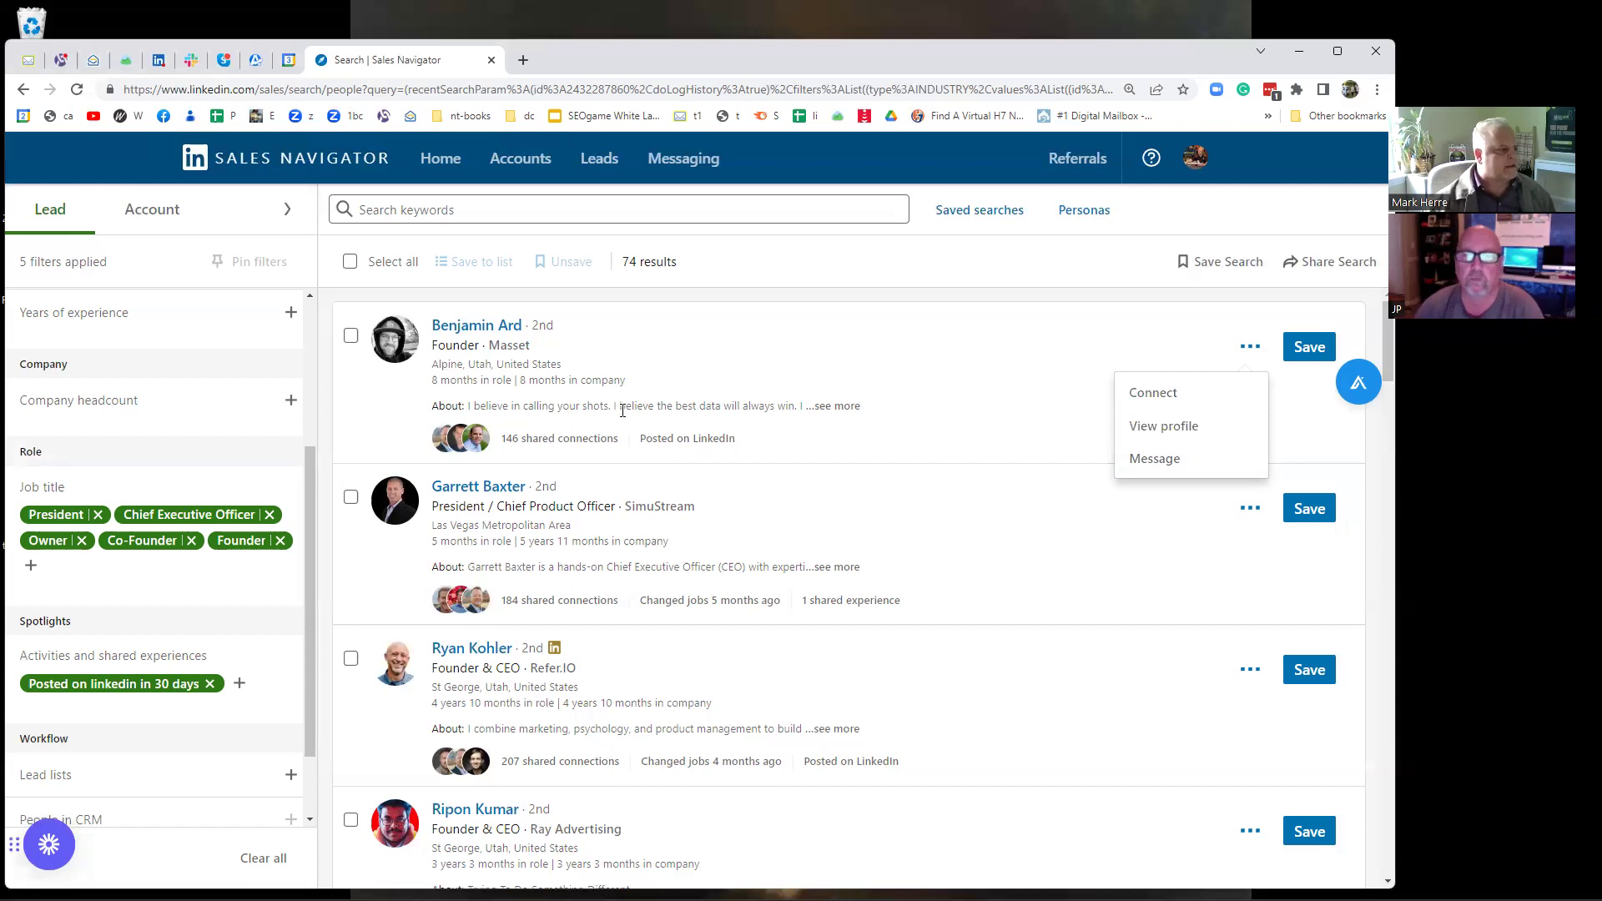
pyautogui.click(844, 407)
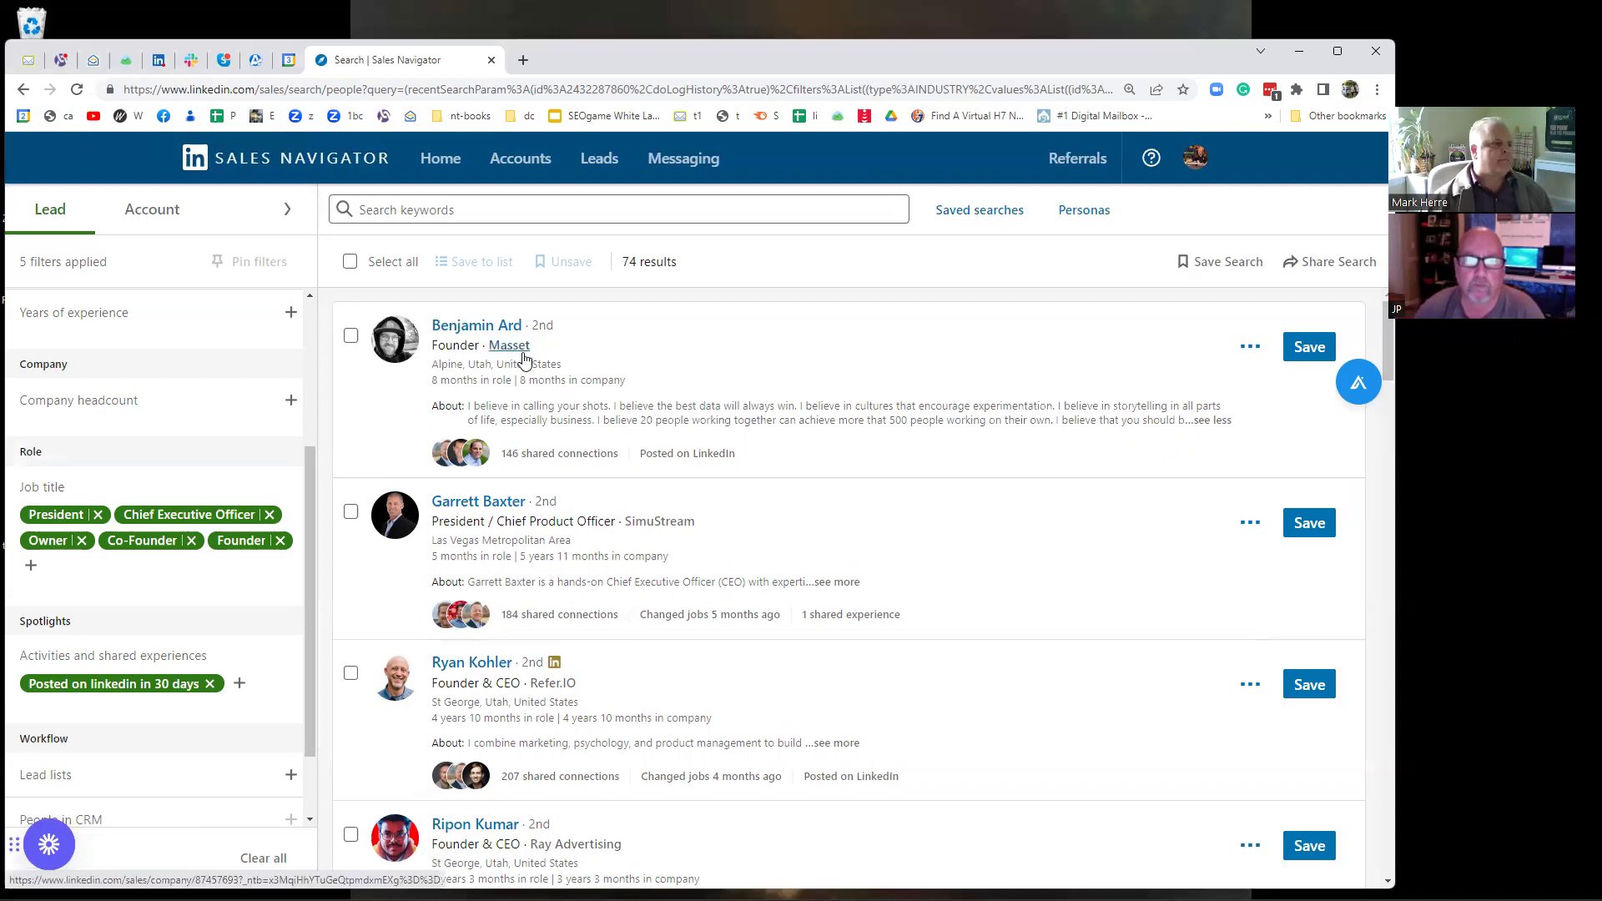
pyautogui.moveTo(511, 347)
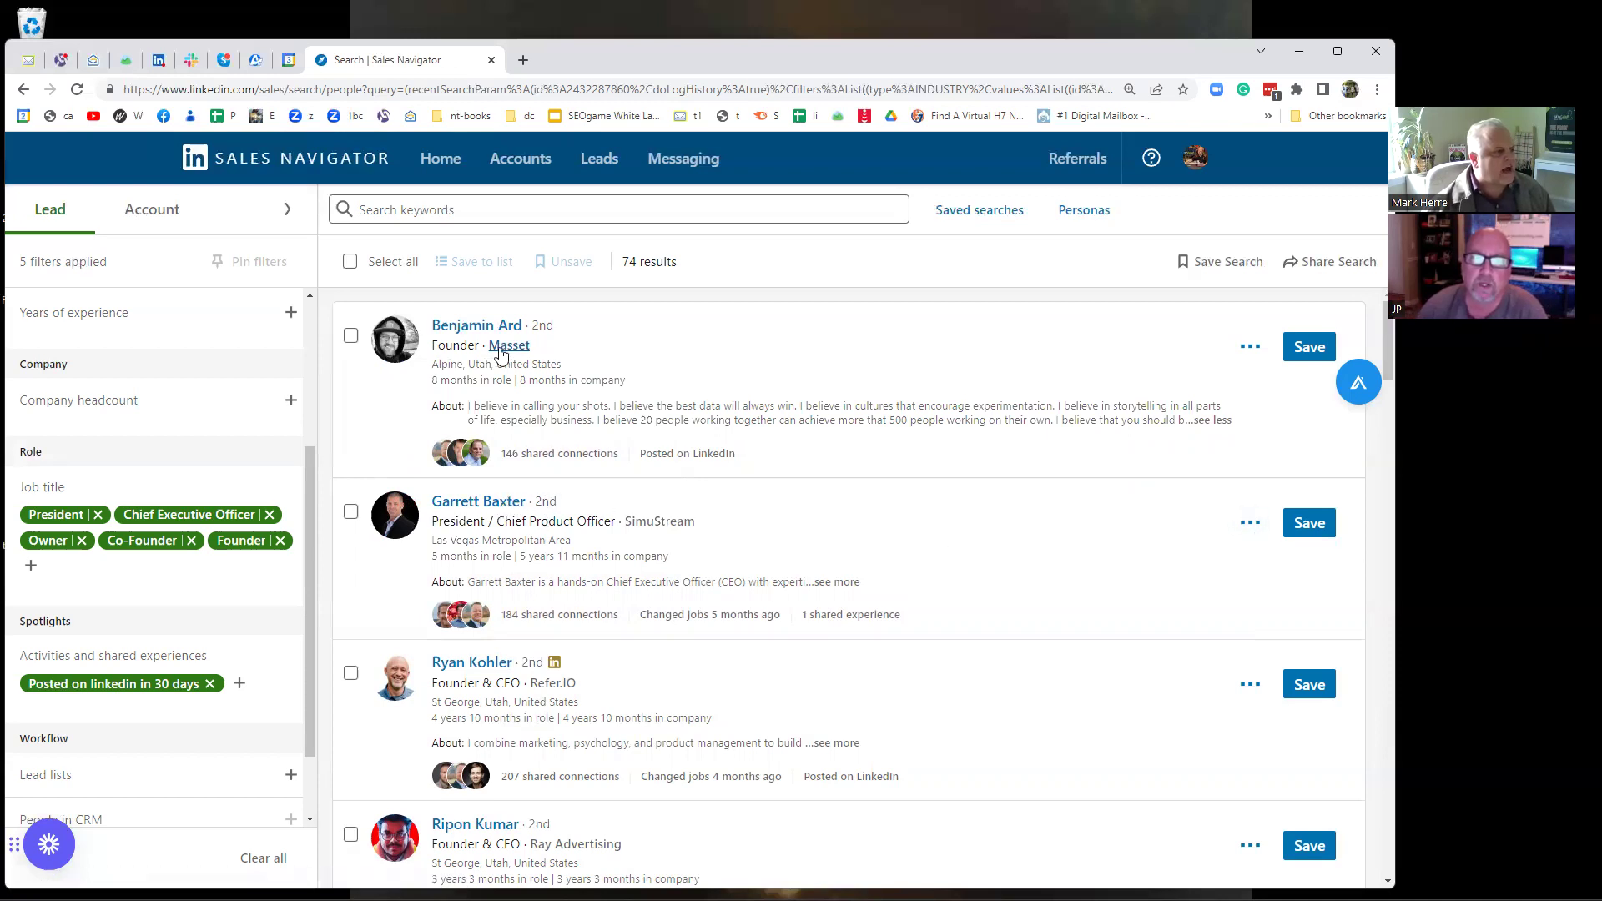
# Open the profile preview of the second lead, from SimuStream, and read through its roles and About section.
pyautogui.click(499, 503)
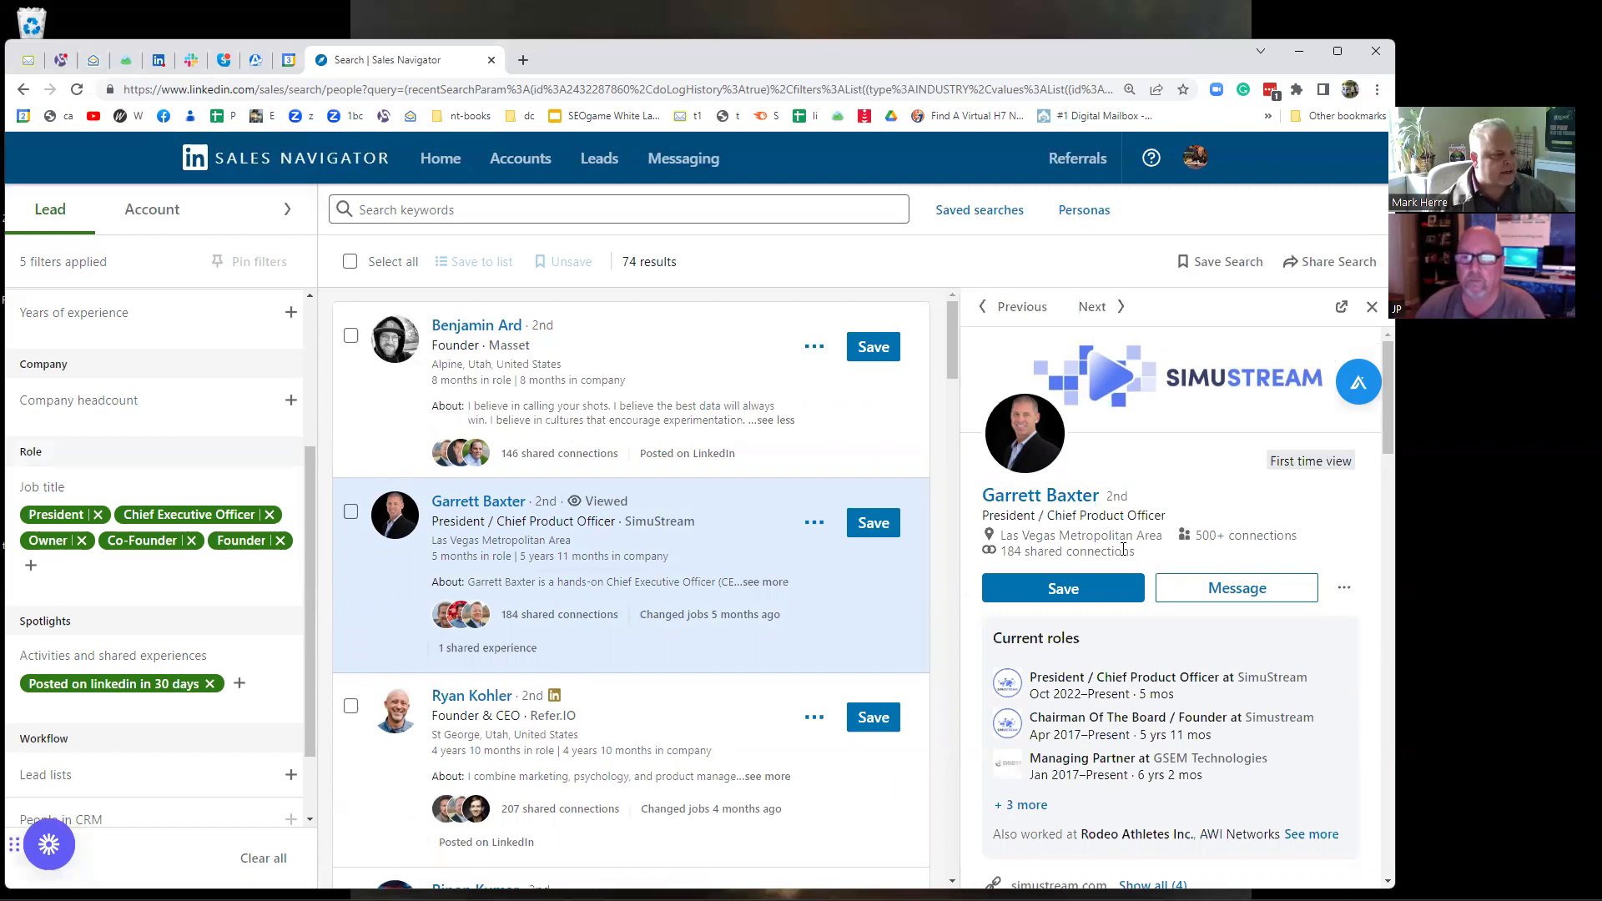
pyautogui.scroll(-6, 1120, 553)
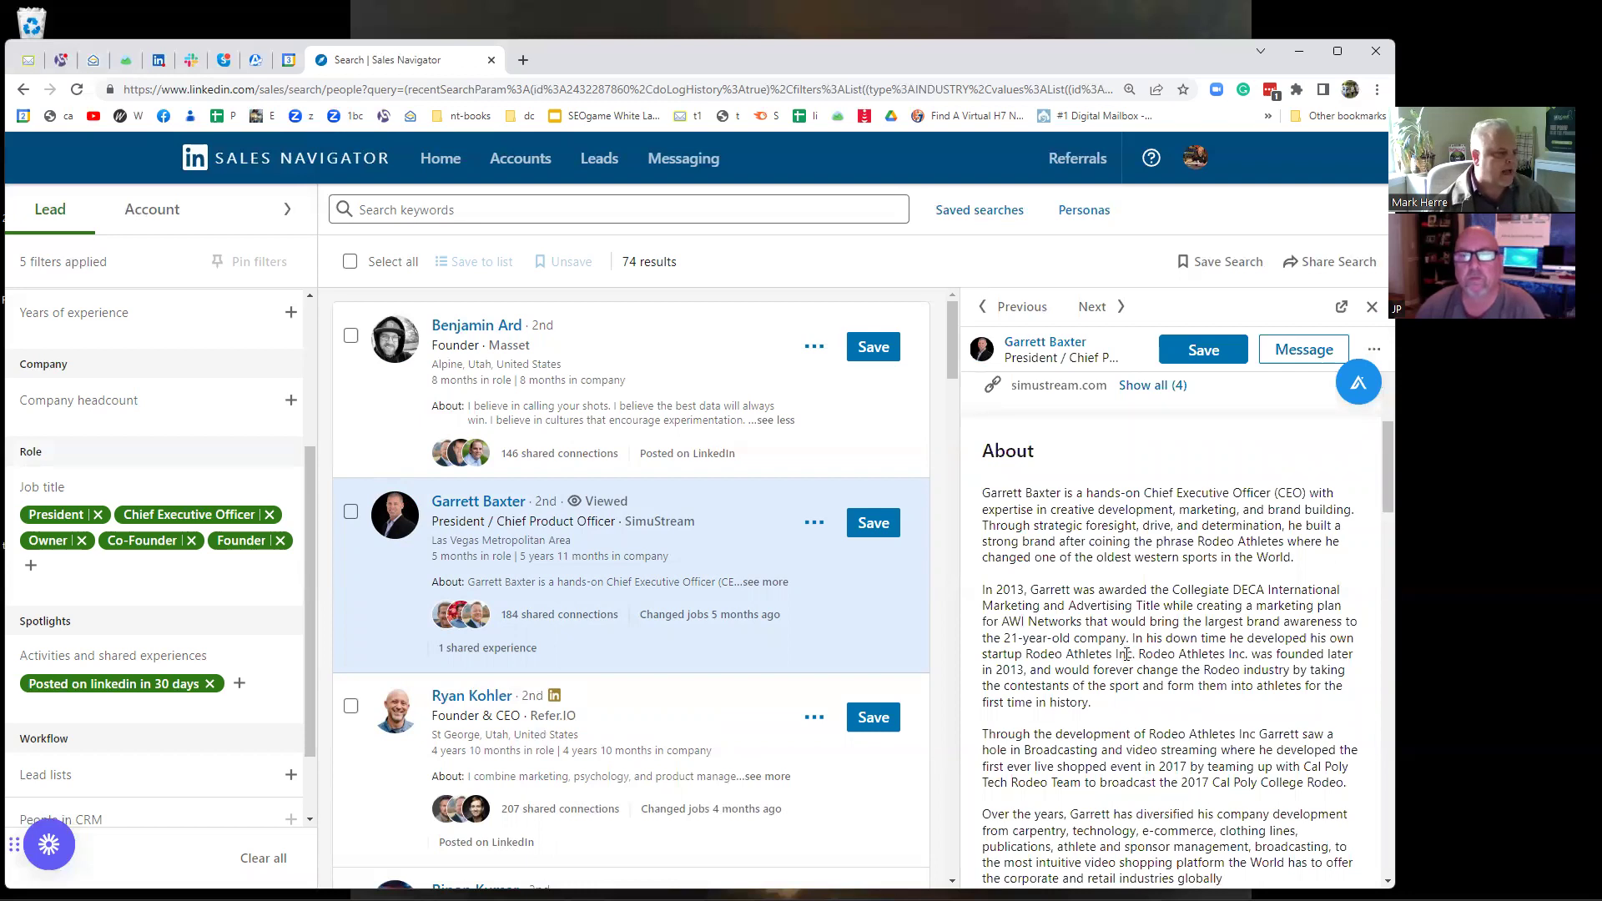
pyautogui.scroll(-6, 1113, 716)
pyautogui.scroll(8, 1109, 695)
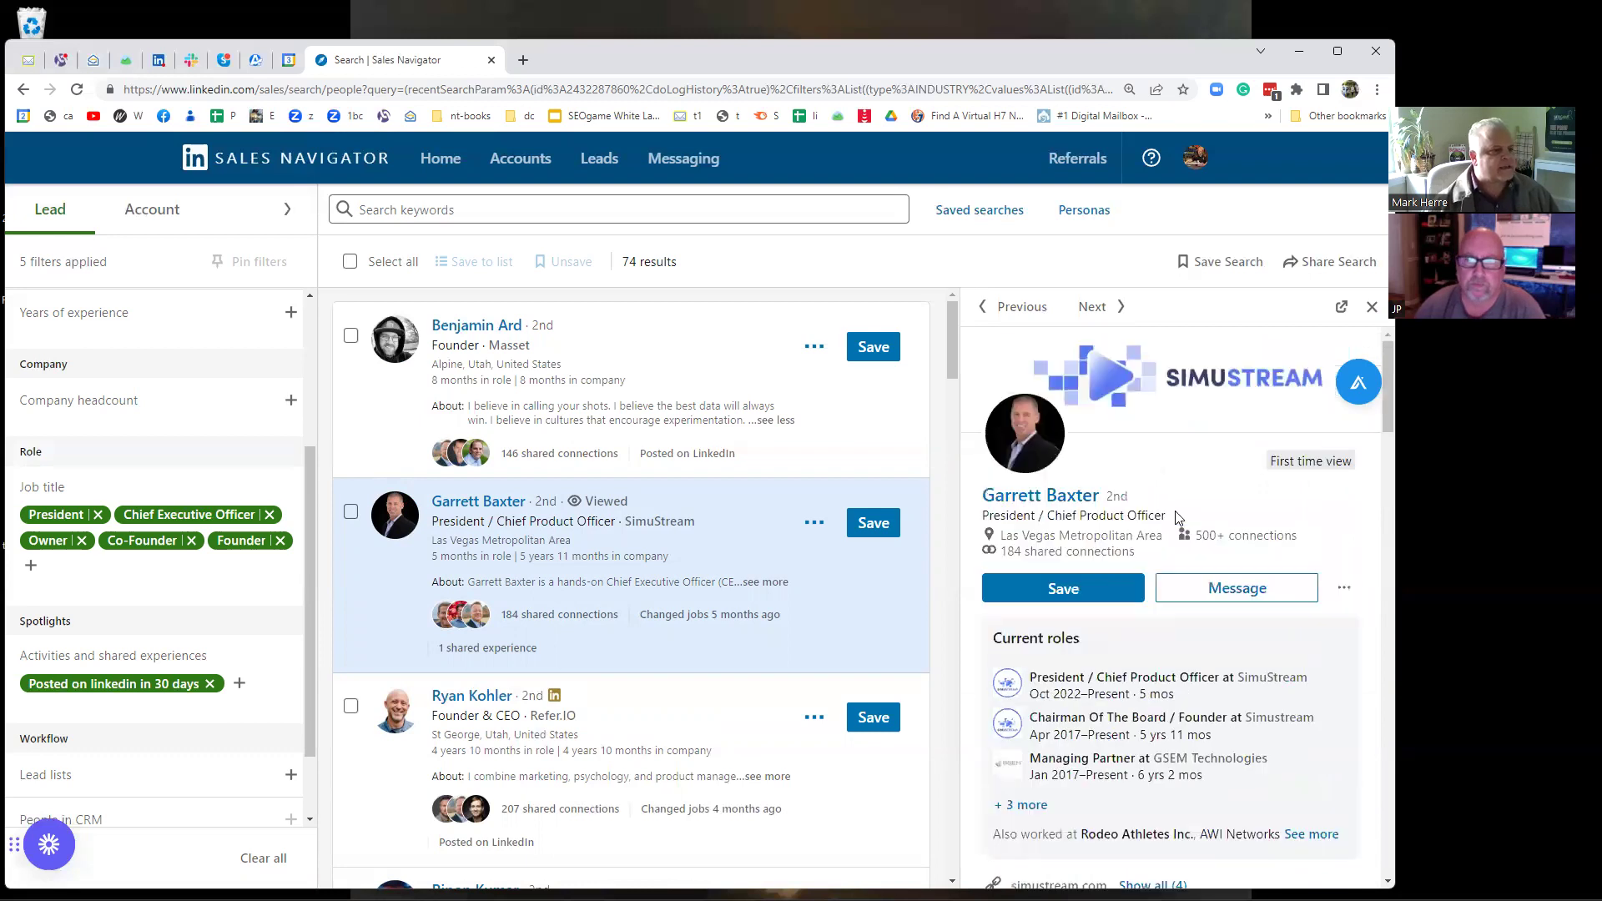
# Open a new InMail to the SimuStream lead to view its credit cost, and close the conversation and profile preview.
pyautogui.click(1235, 589)
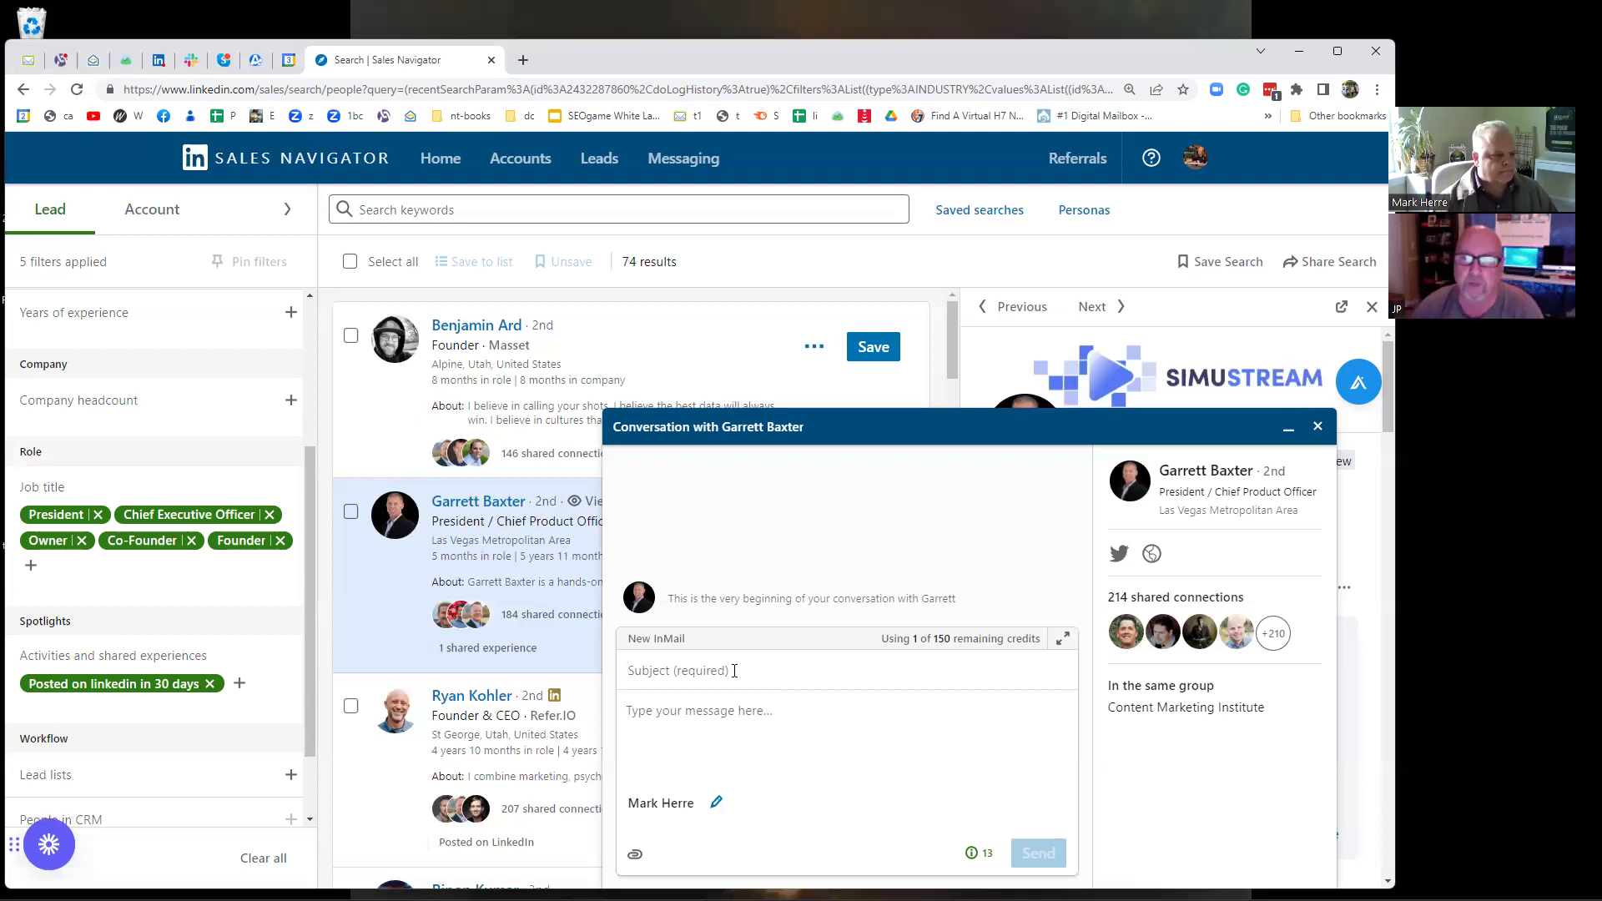
pyautogui.click(1318, 426)
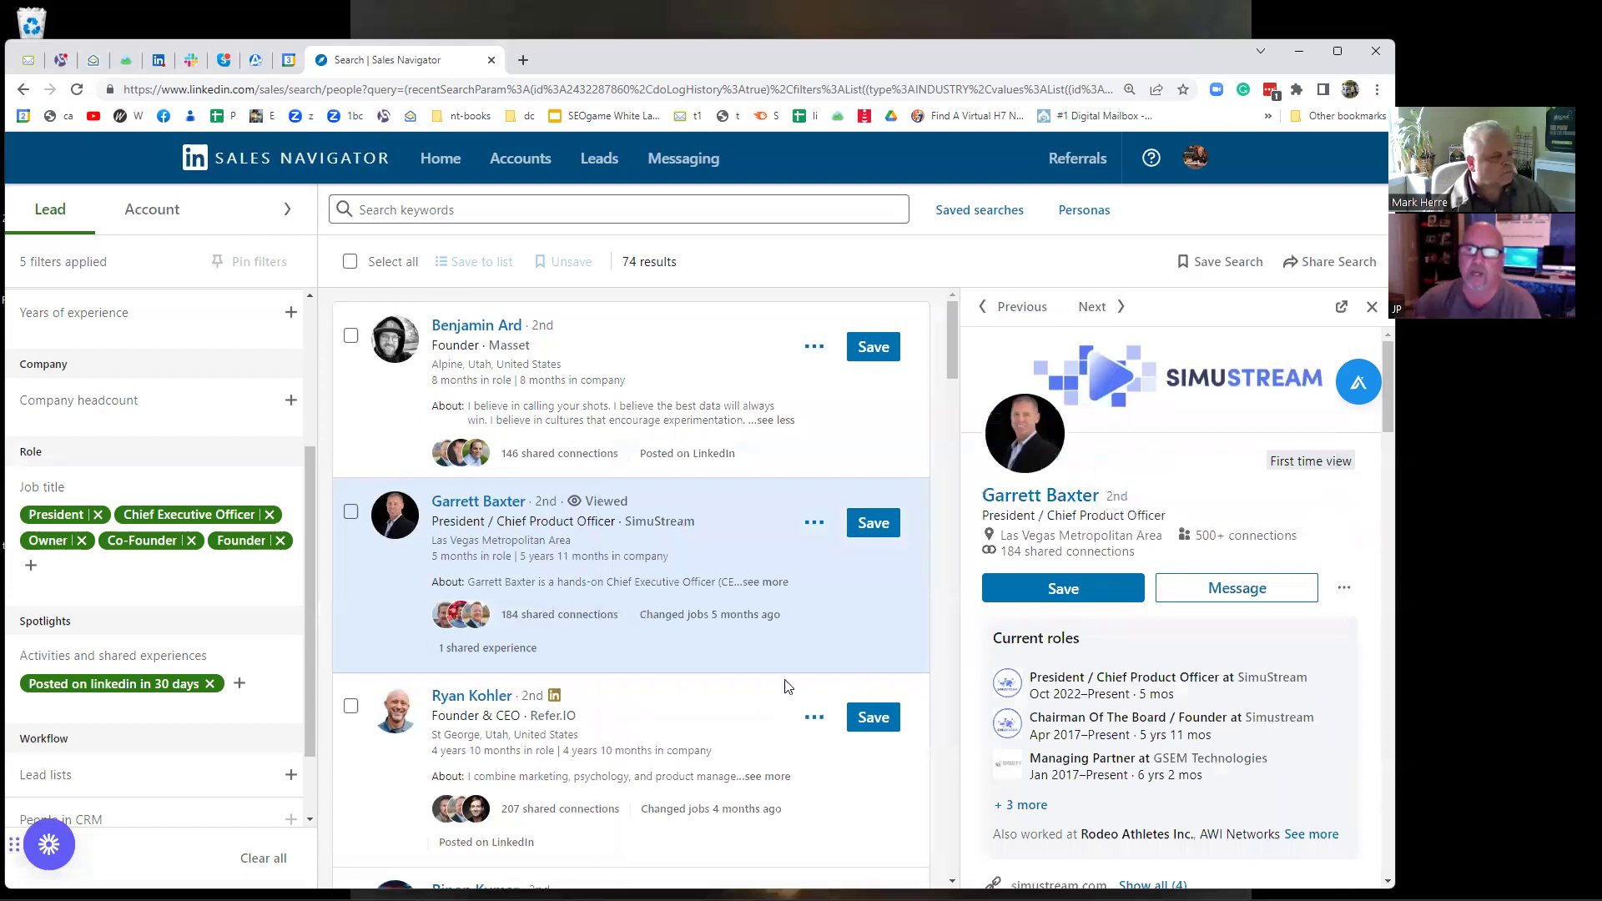
pyautogui.click(1373, 308)
pyautogui.scroll(-1, 867, 525)
pyautogui.scroll(1, 868, 531)
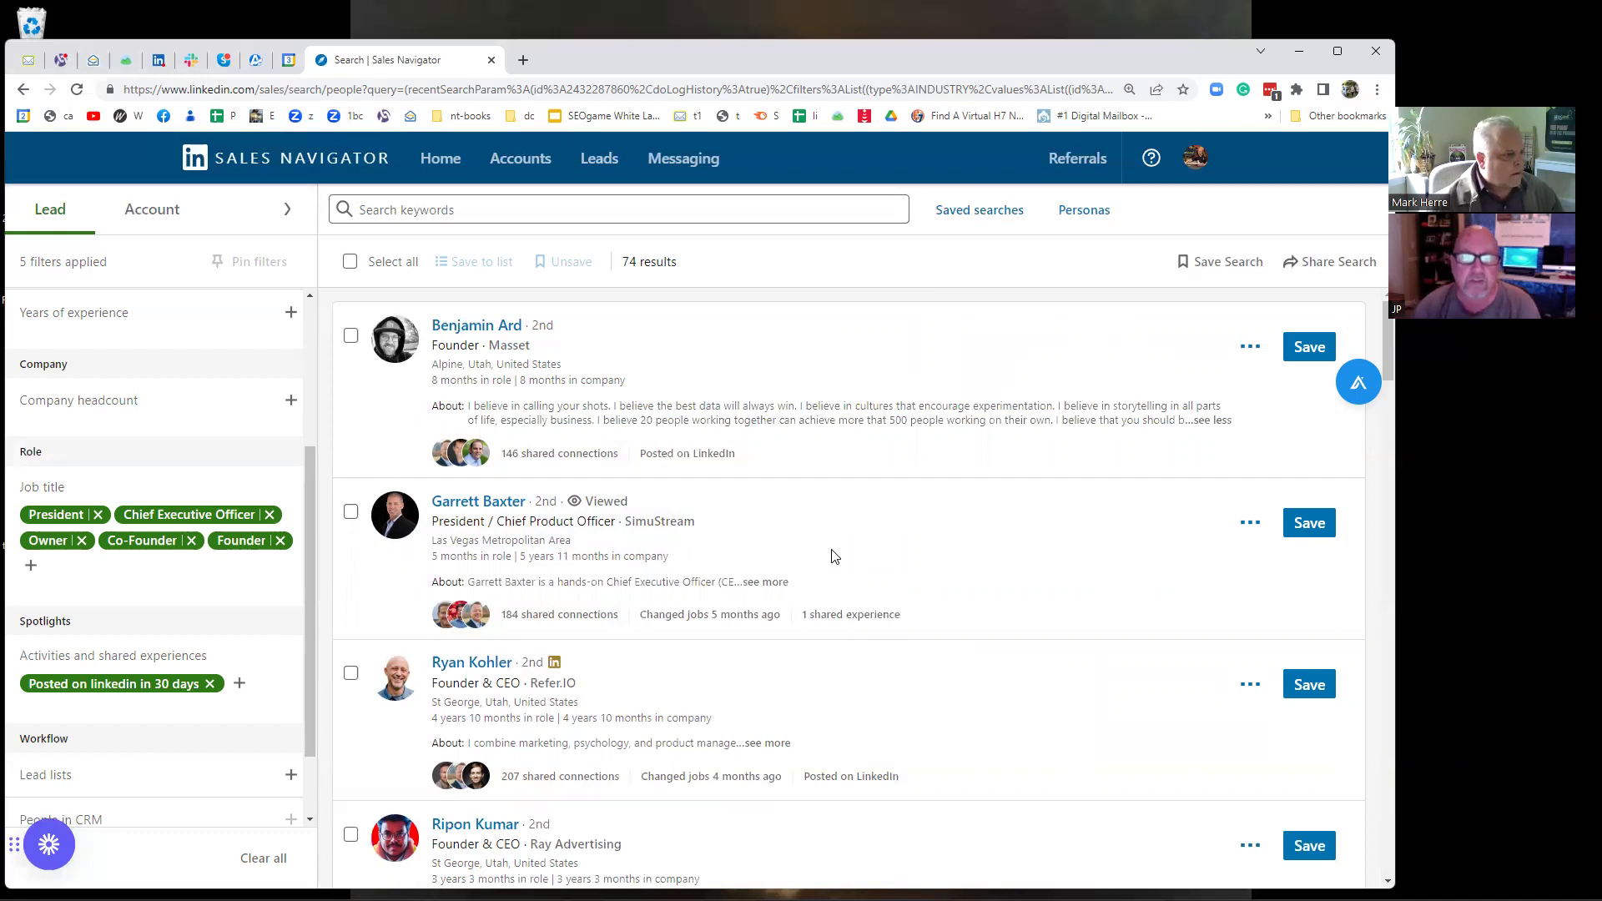
# Preview the Refer.IO founder's profile, read the Open Profile badge and view the InMail form, closing both without sending.
pyautogui.scroll(-4, 572, 567)
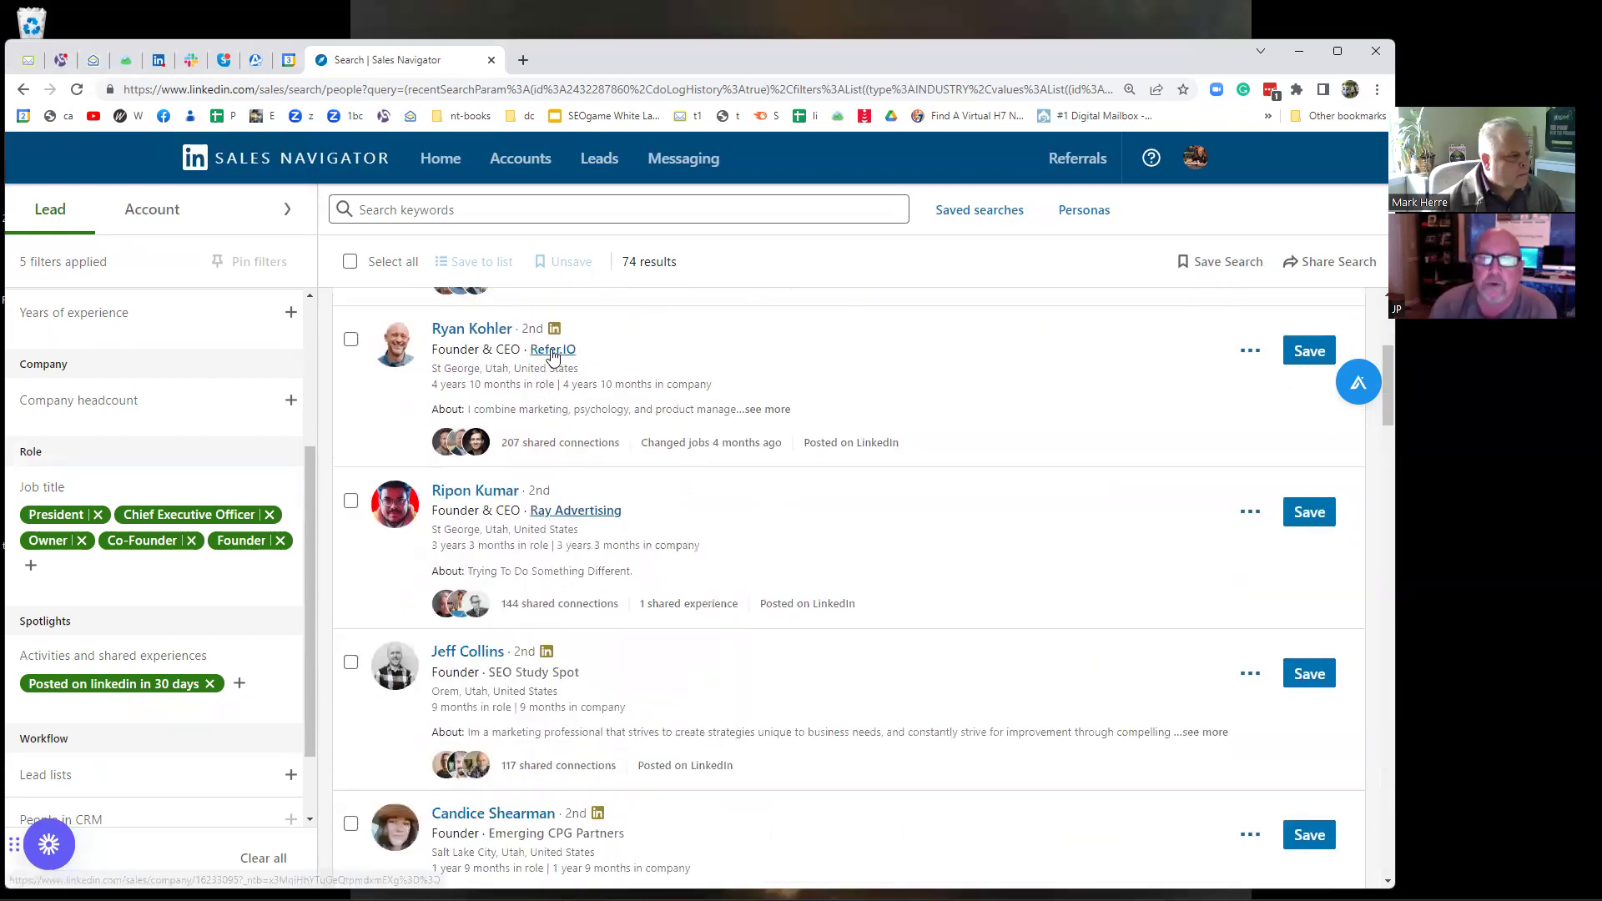
pyautogui.moveTo(553, 355)
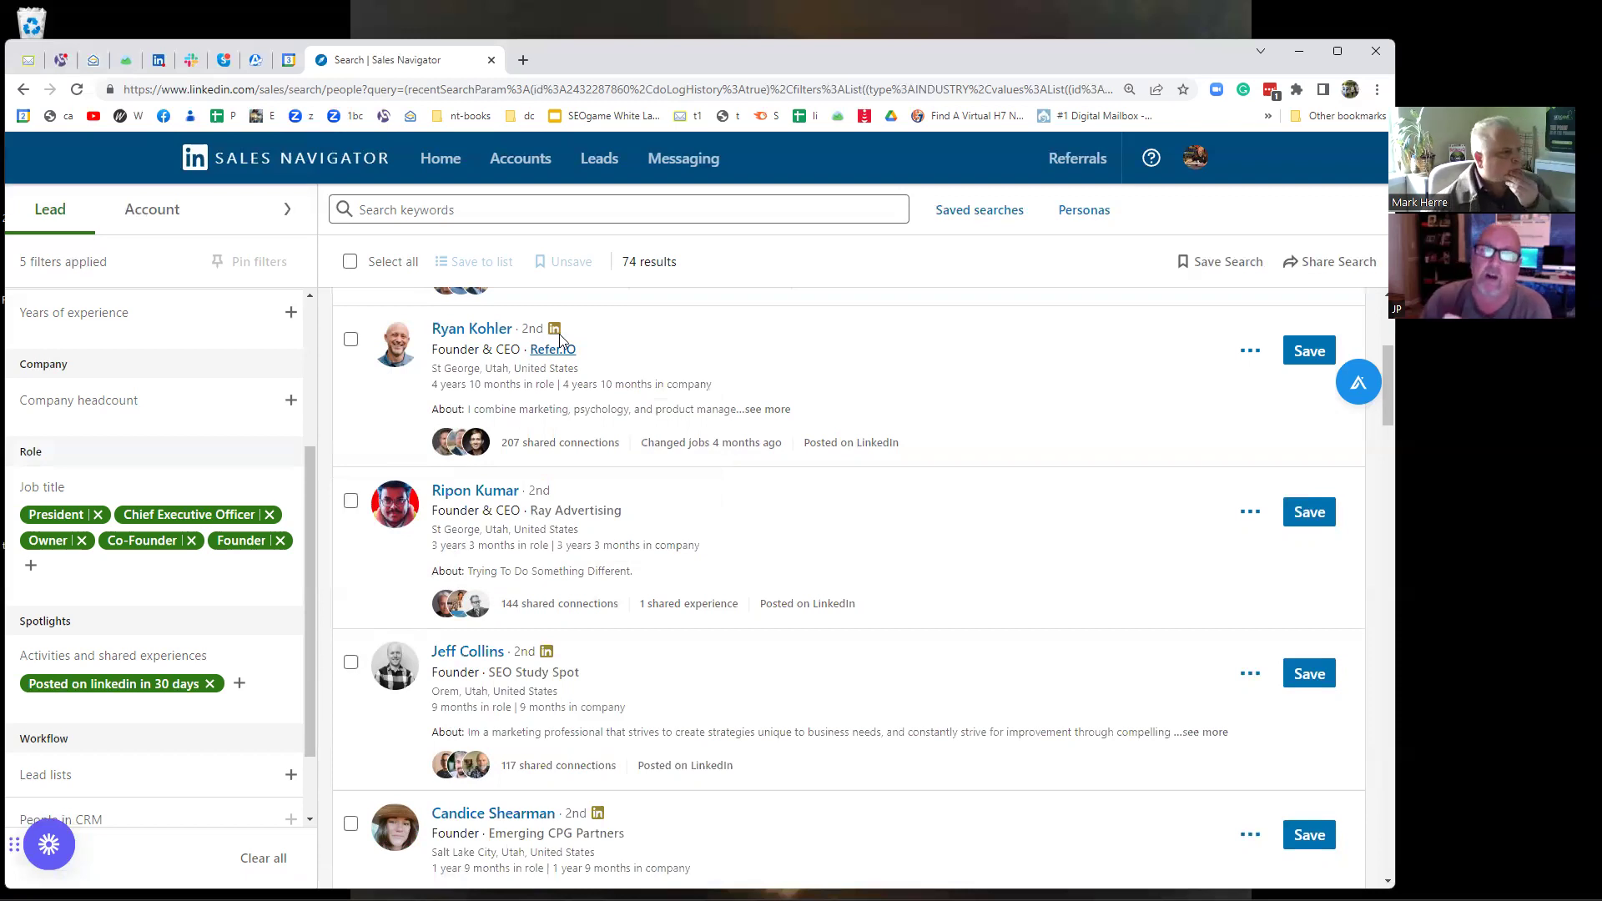
pyautogui.click(470, 329)
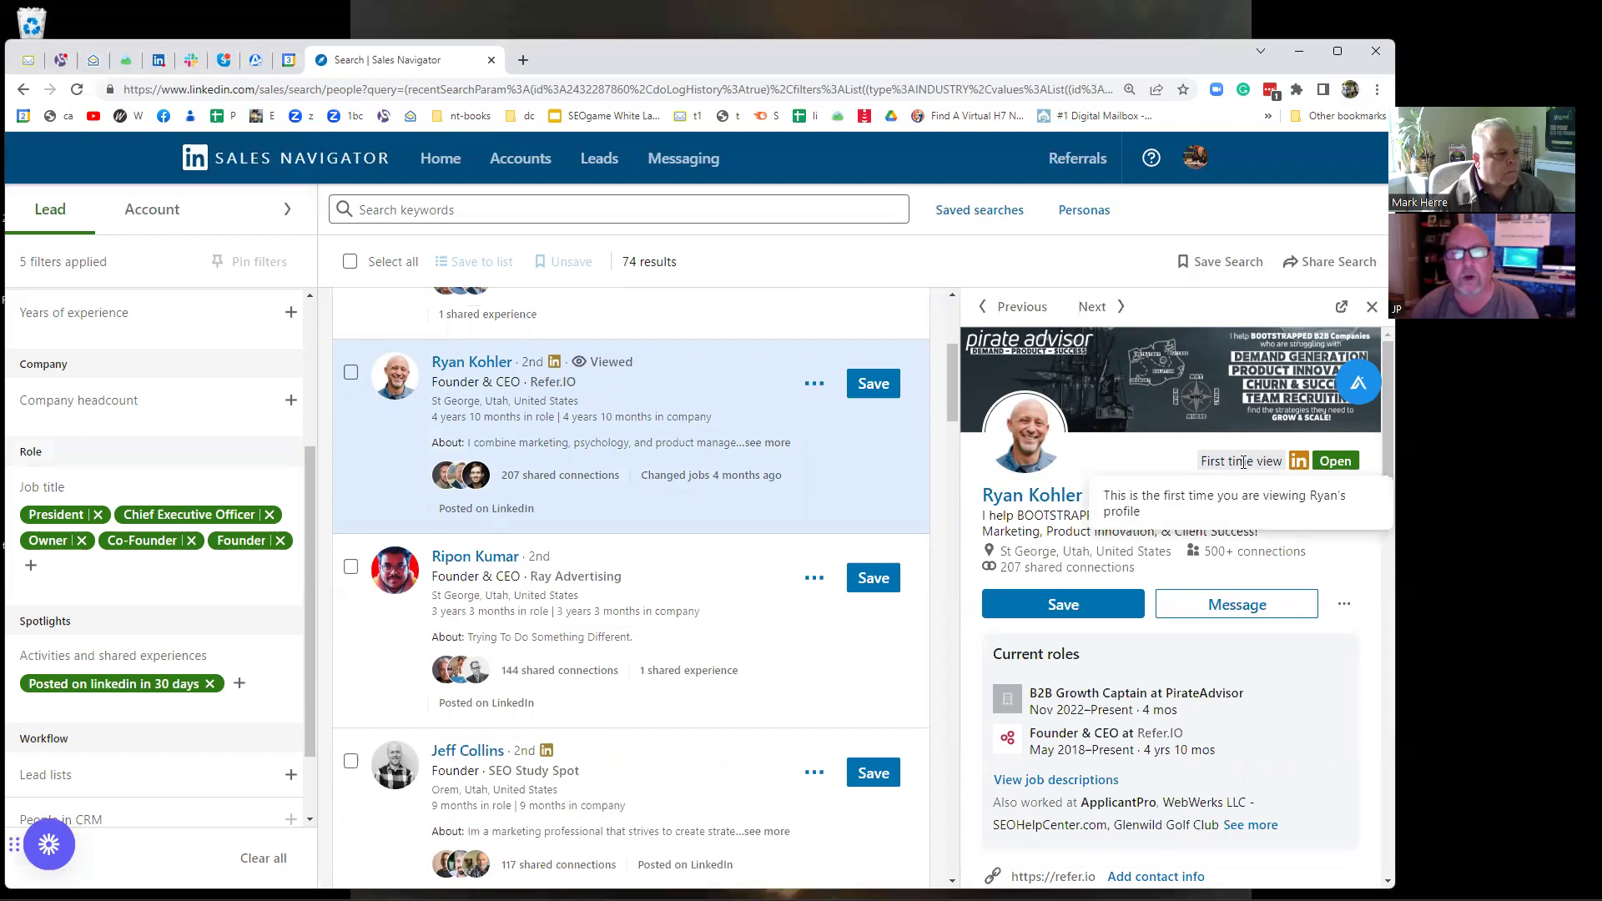
pyautogui.moveTo(1299, 468)
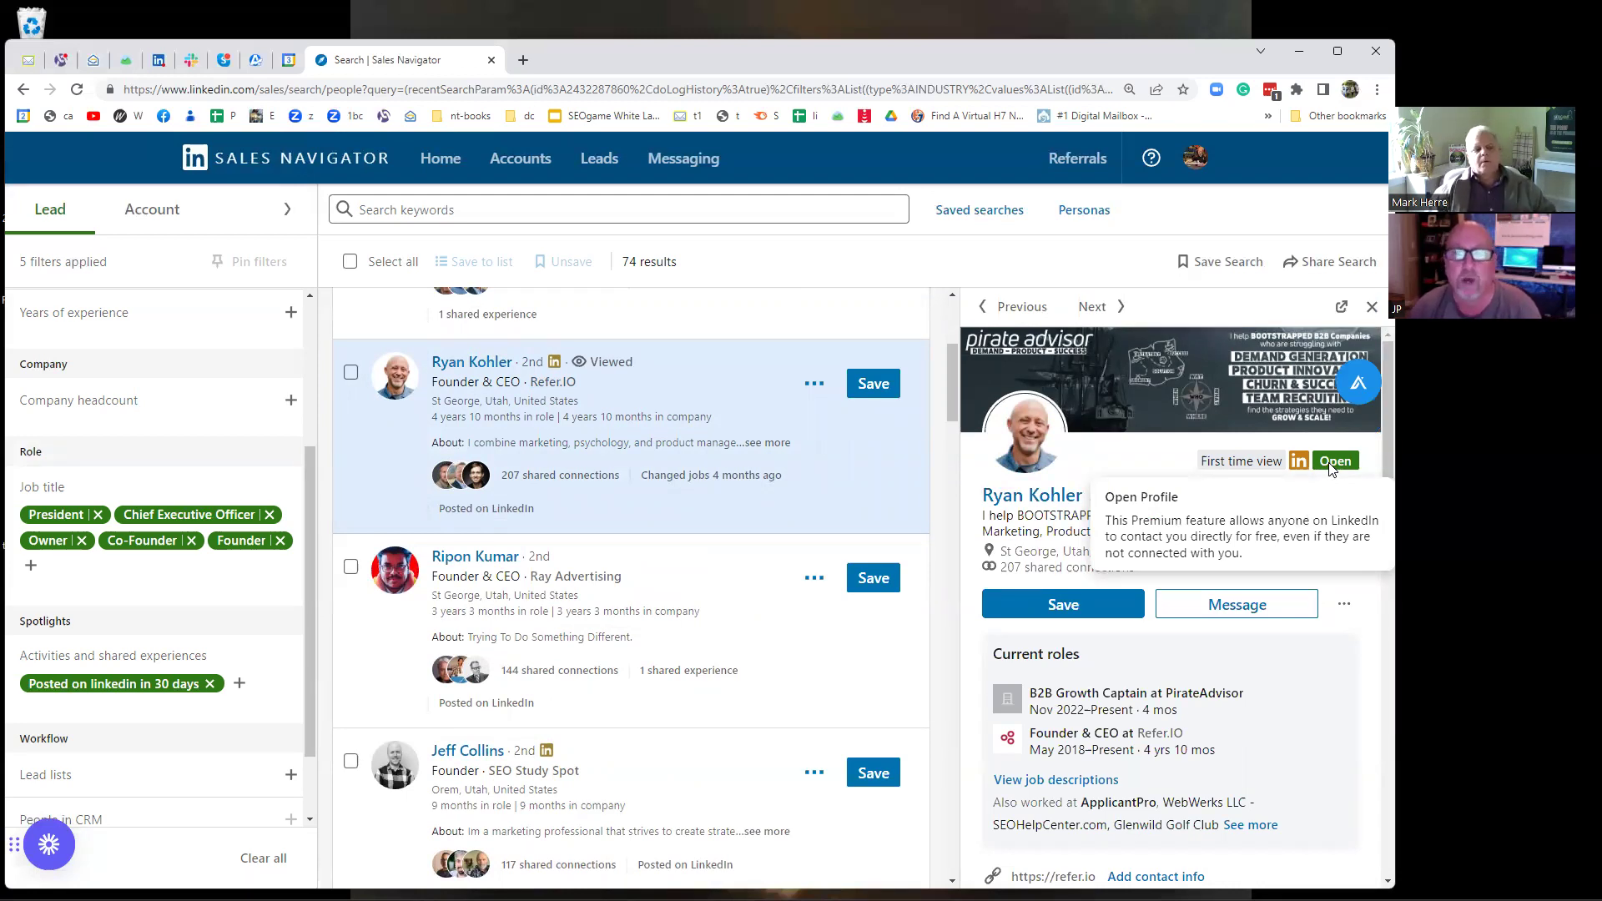
pyautogui.click(1268, 607)
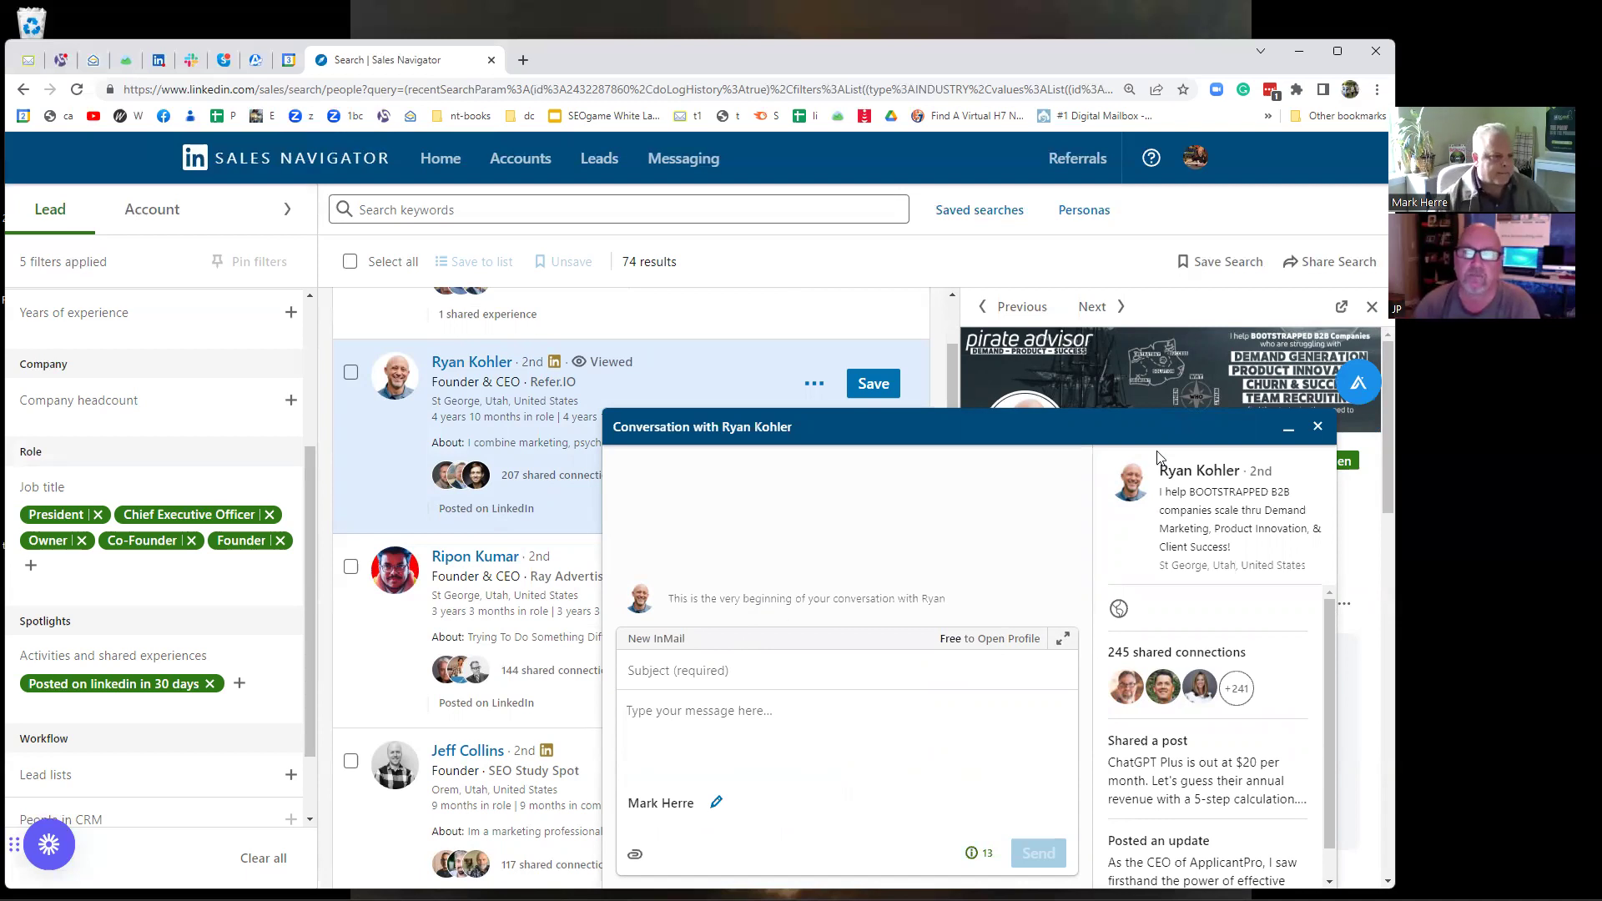
pyautogui.click(1318, 427)
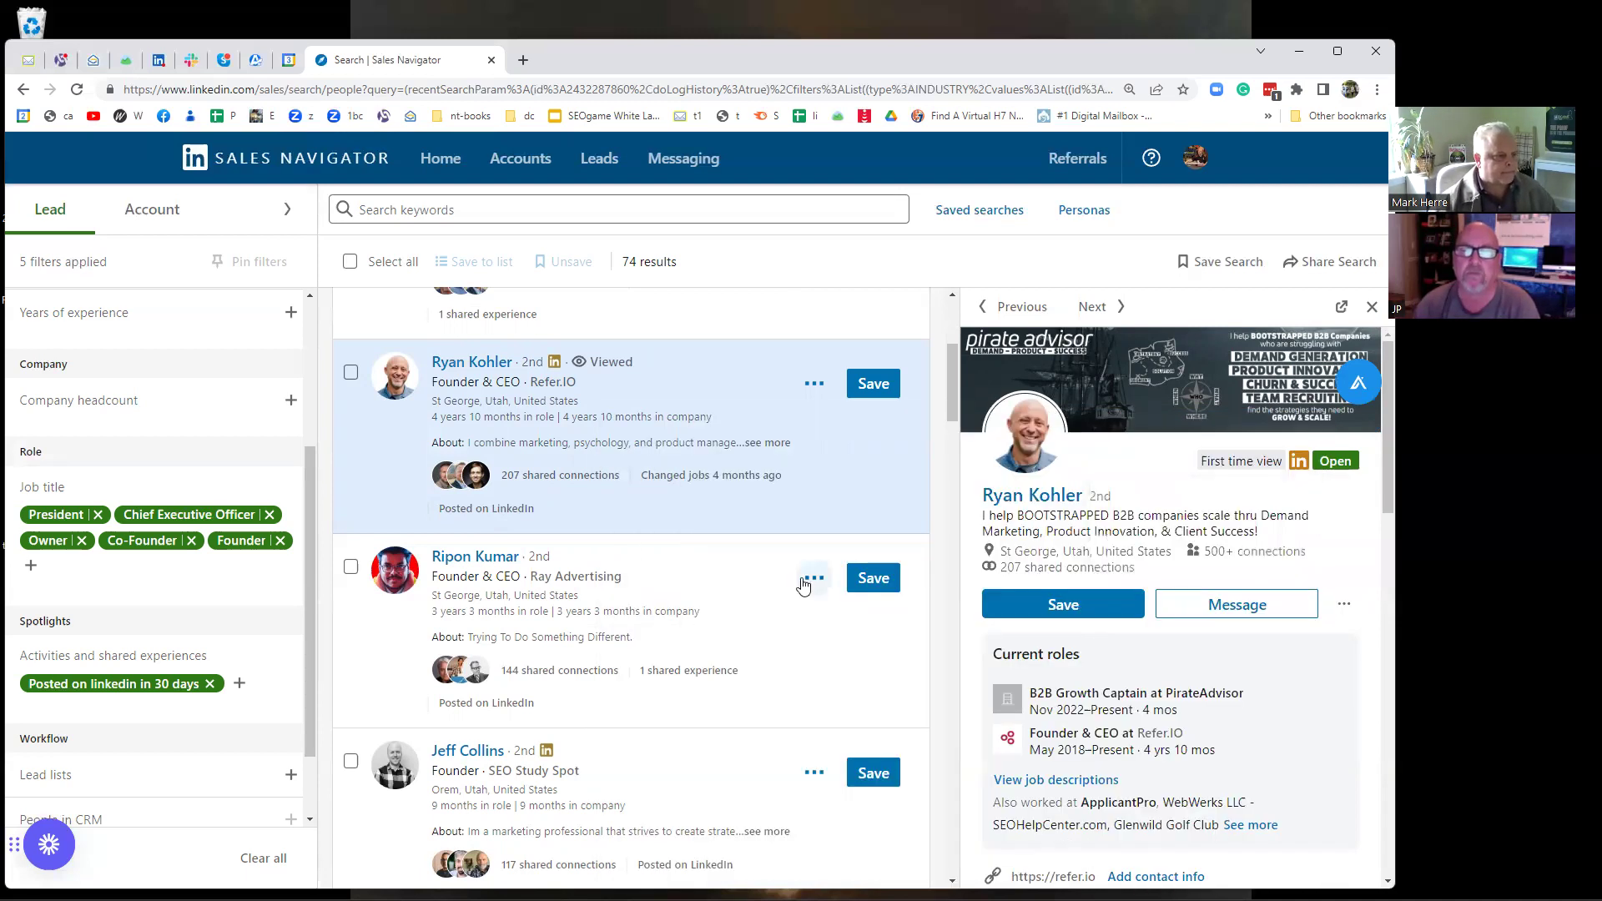
pyautogui.click(1370, 307)
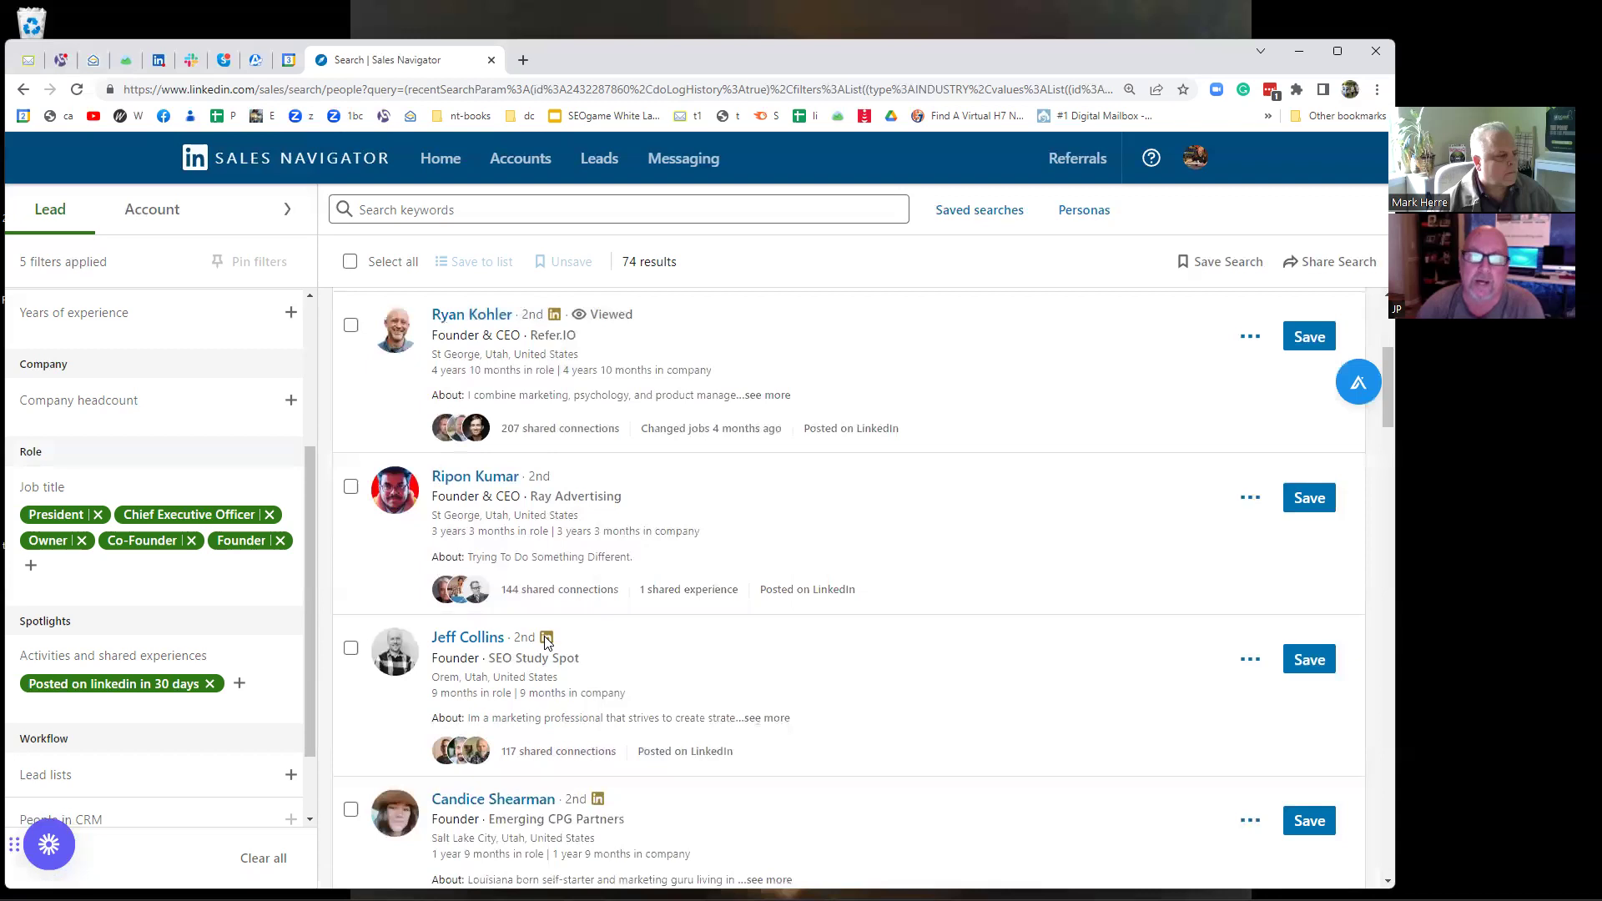
# Preview the SEO Study Spot founder's profile and check the InMail cost in the message form, closing it unsent.
pyautogui.click(467, 638)
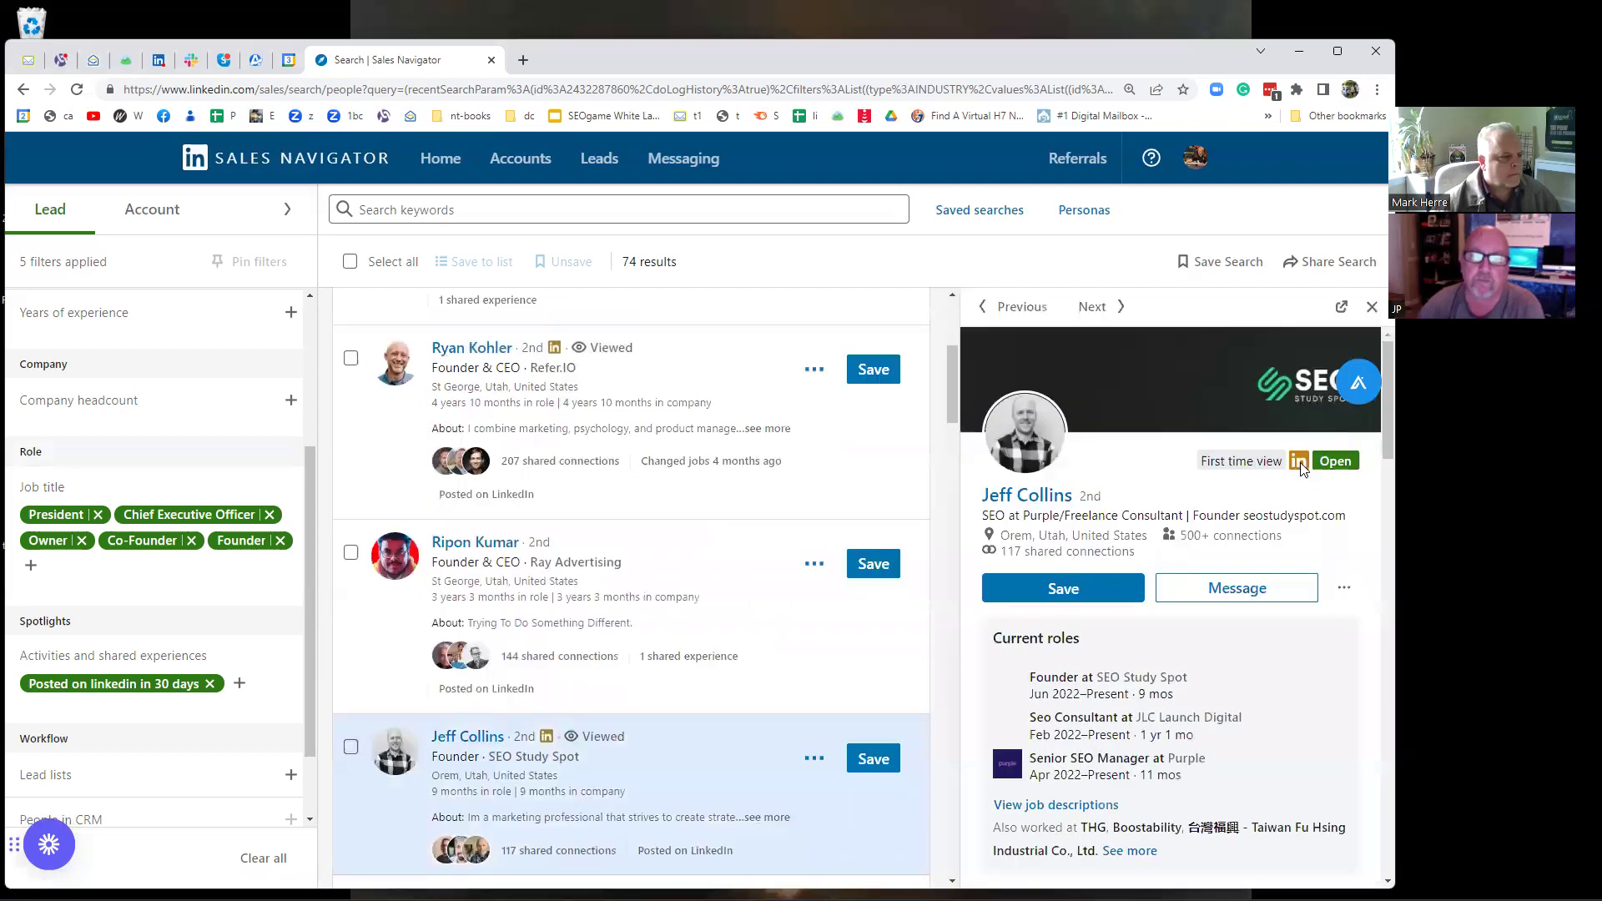
pyautogui.click(1238, 588)
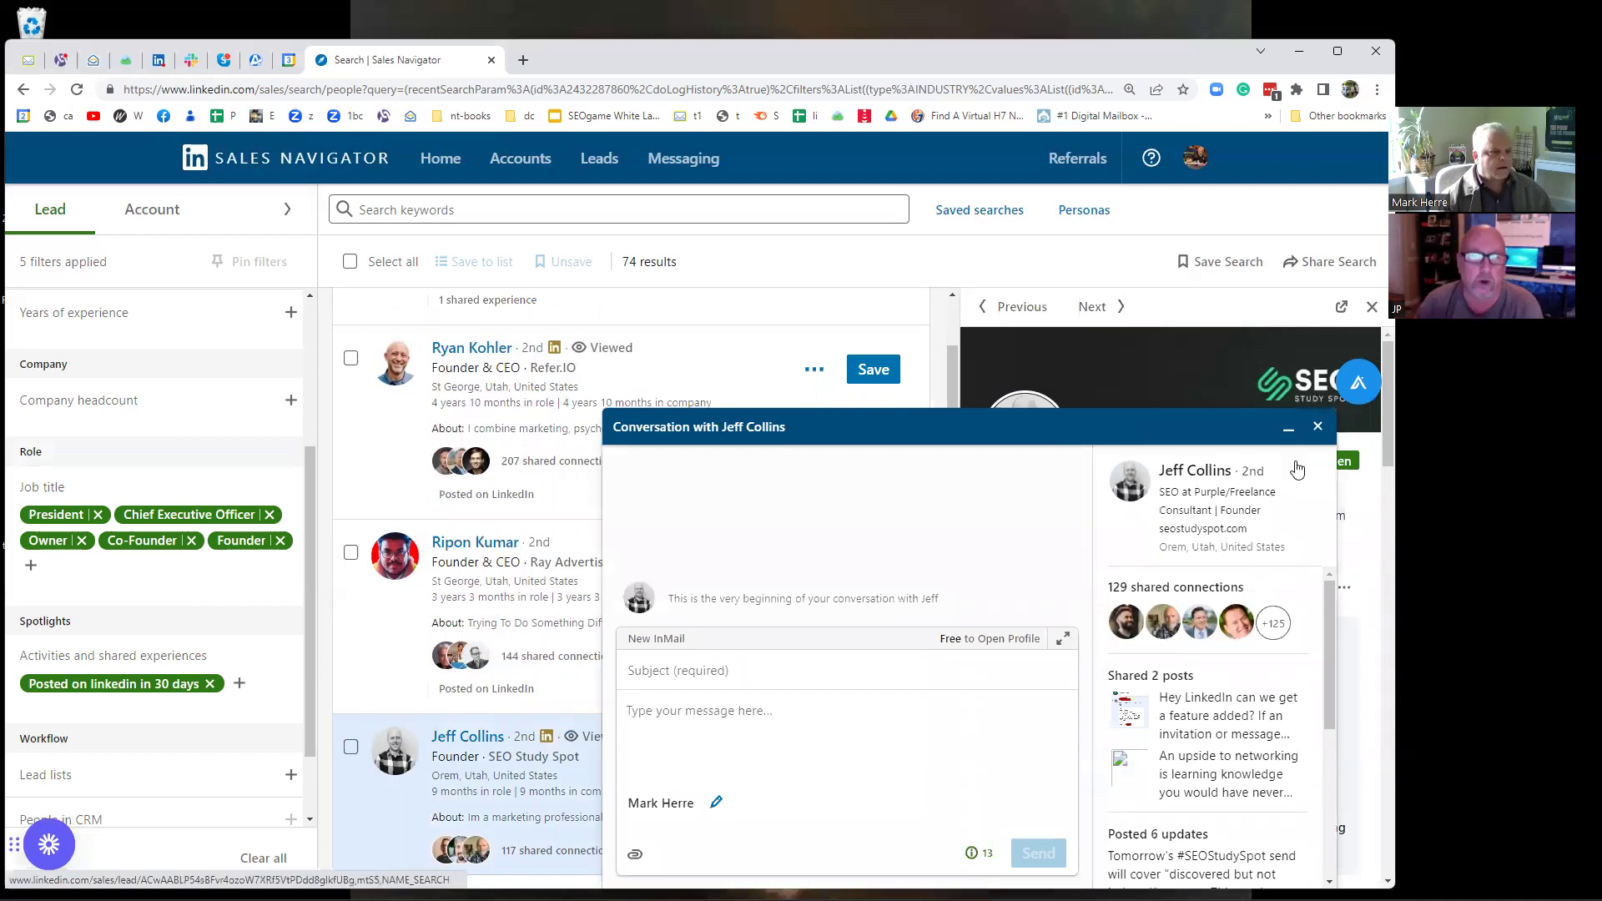
pyautogui.click(1317, 428)
# Open the profile preview of the Emerging CPG Partners founder and look back over the preceding leads in the results.
pyautogui.scroll(-6, 518, 693)
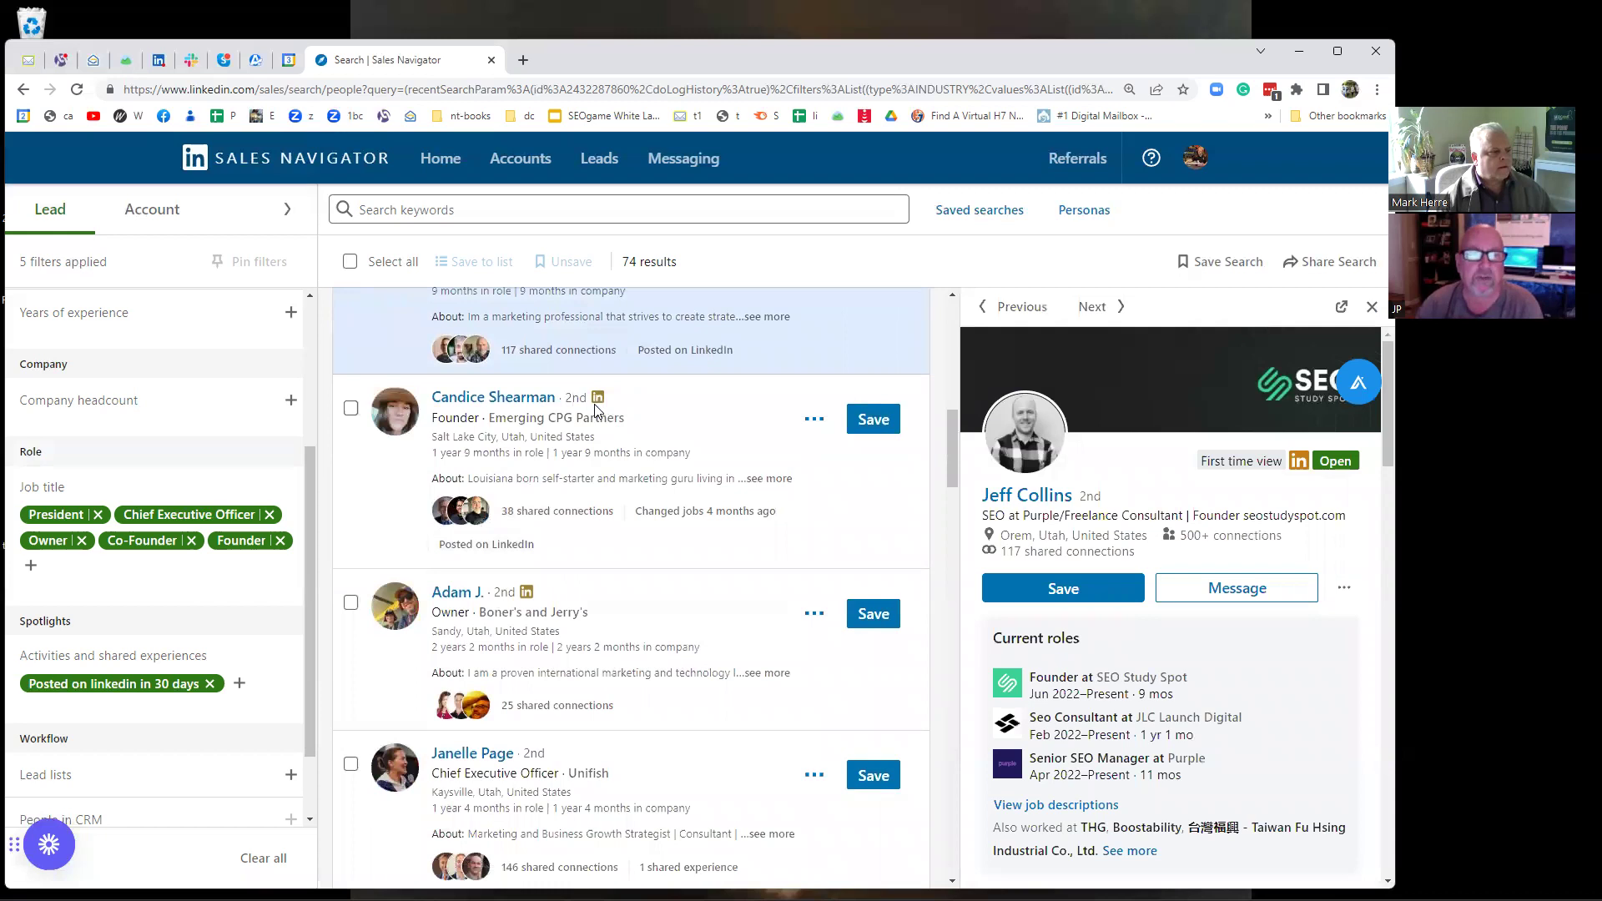
pyautogui.click(539, 403)
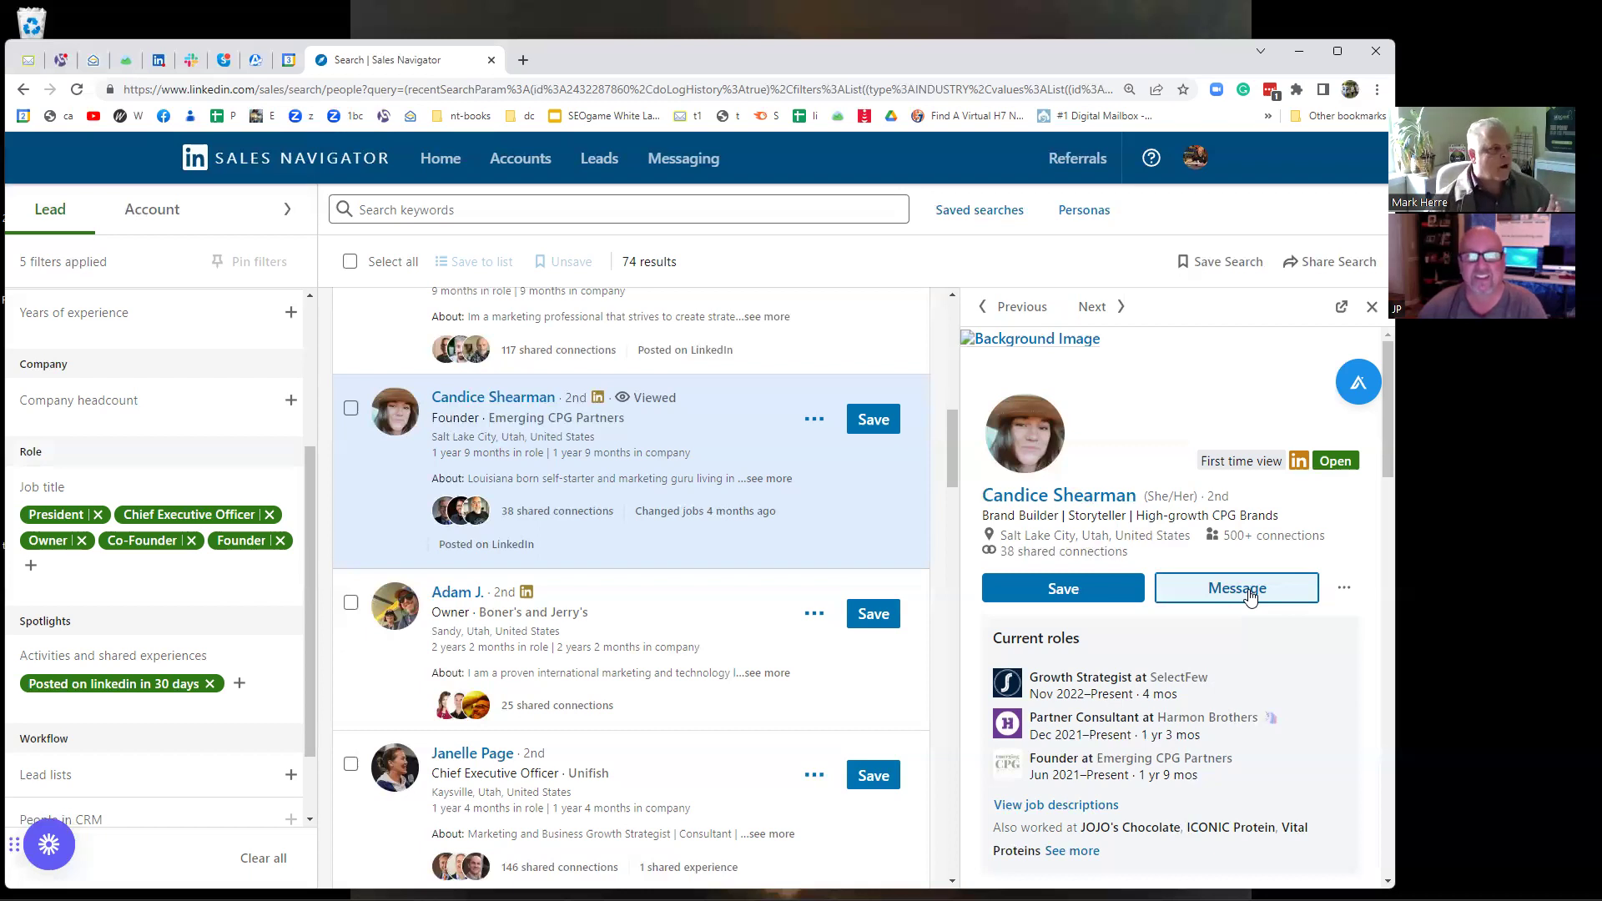
pyautogui.scroll(5, 459, 517)
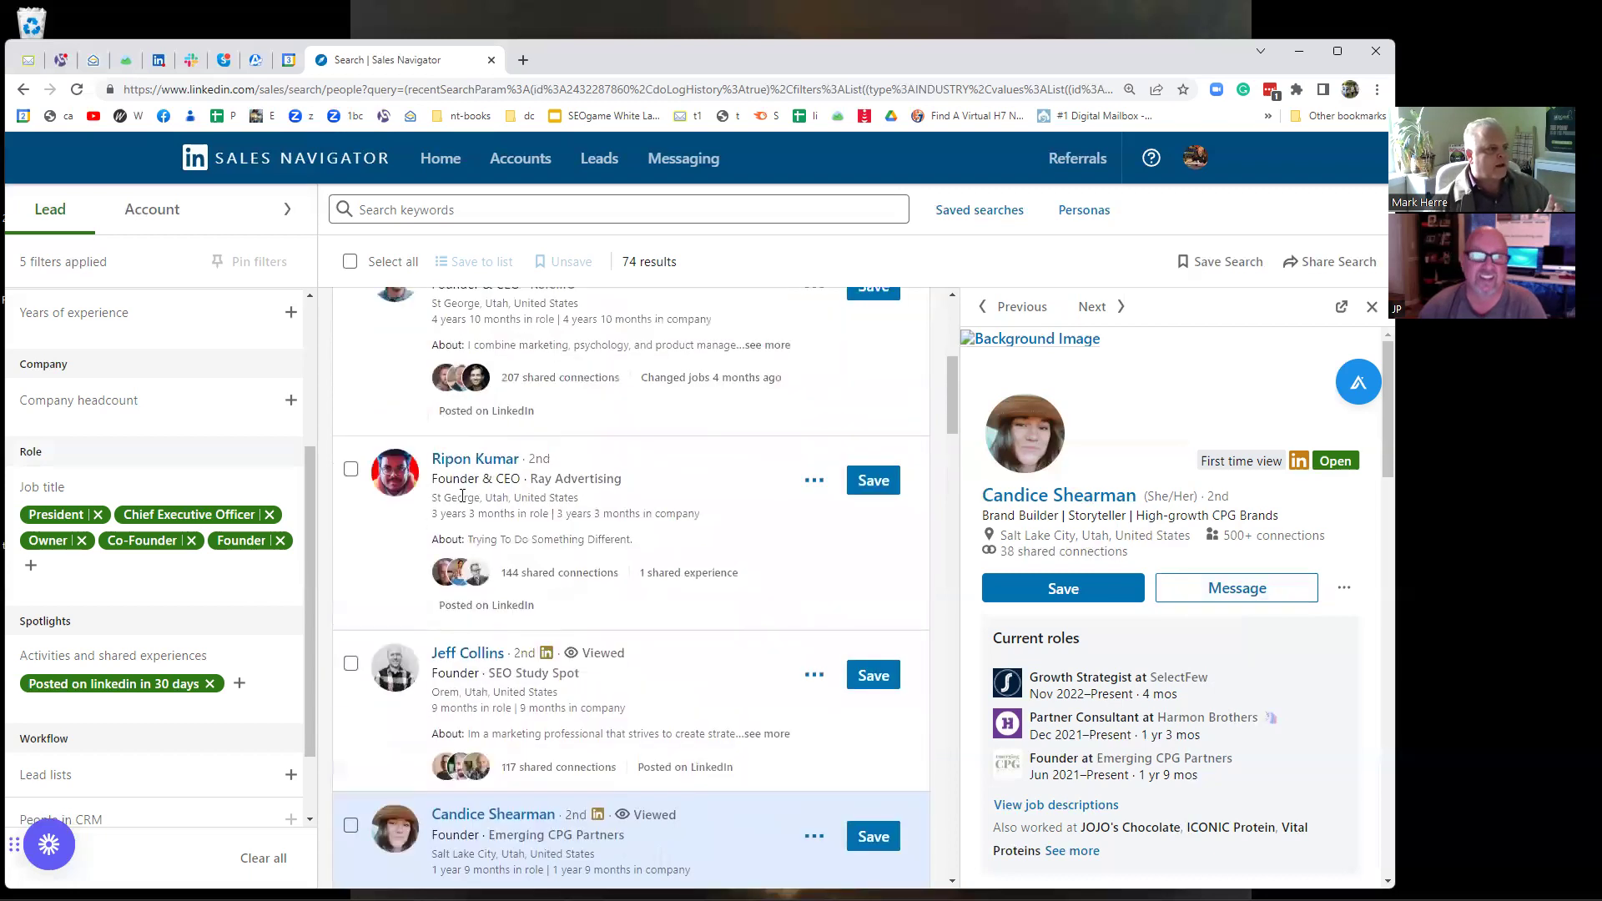
pyautogui.scroll(3, 461, 497)
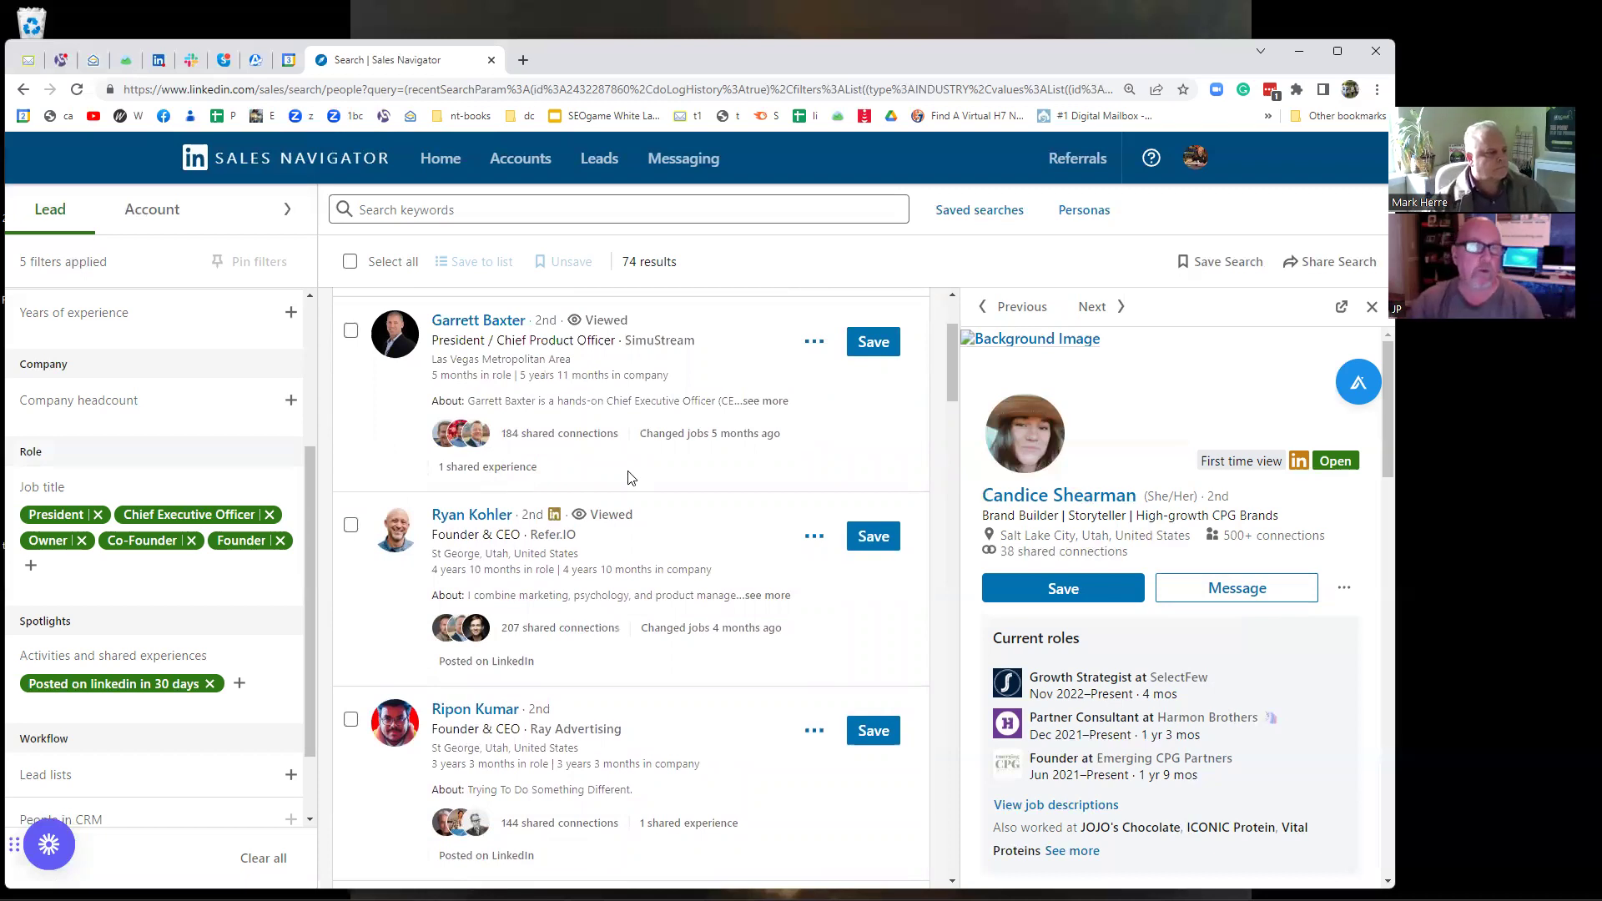
pyautogui.scroll(-1, 696, 491)
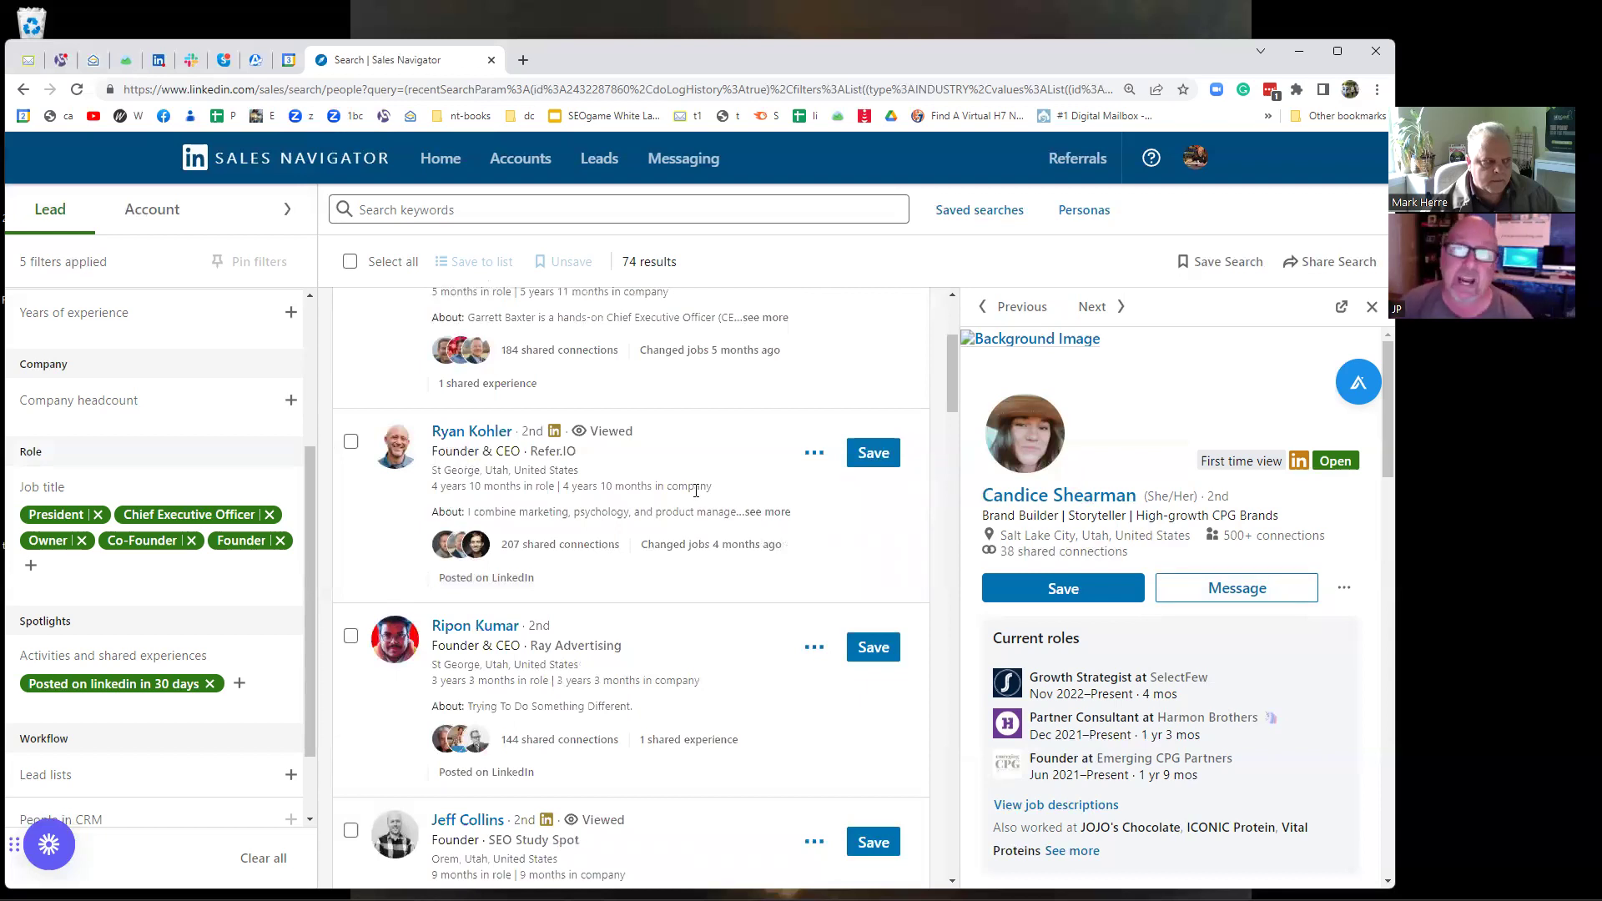
# Remove Marketing Services from the Industry filter.
pyautogui.scroll(3, 167, 614)
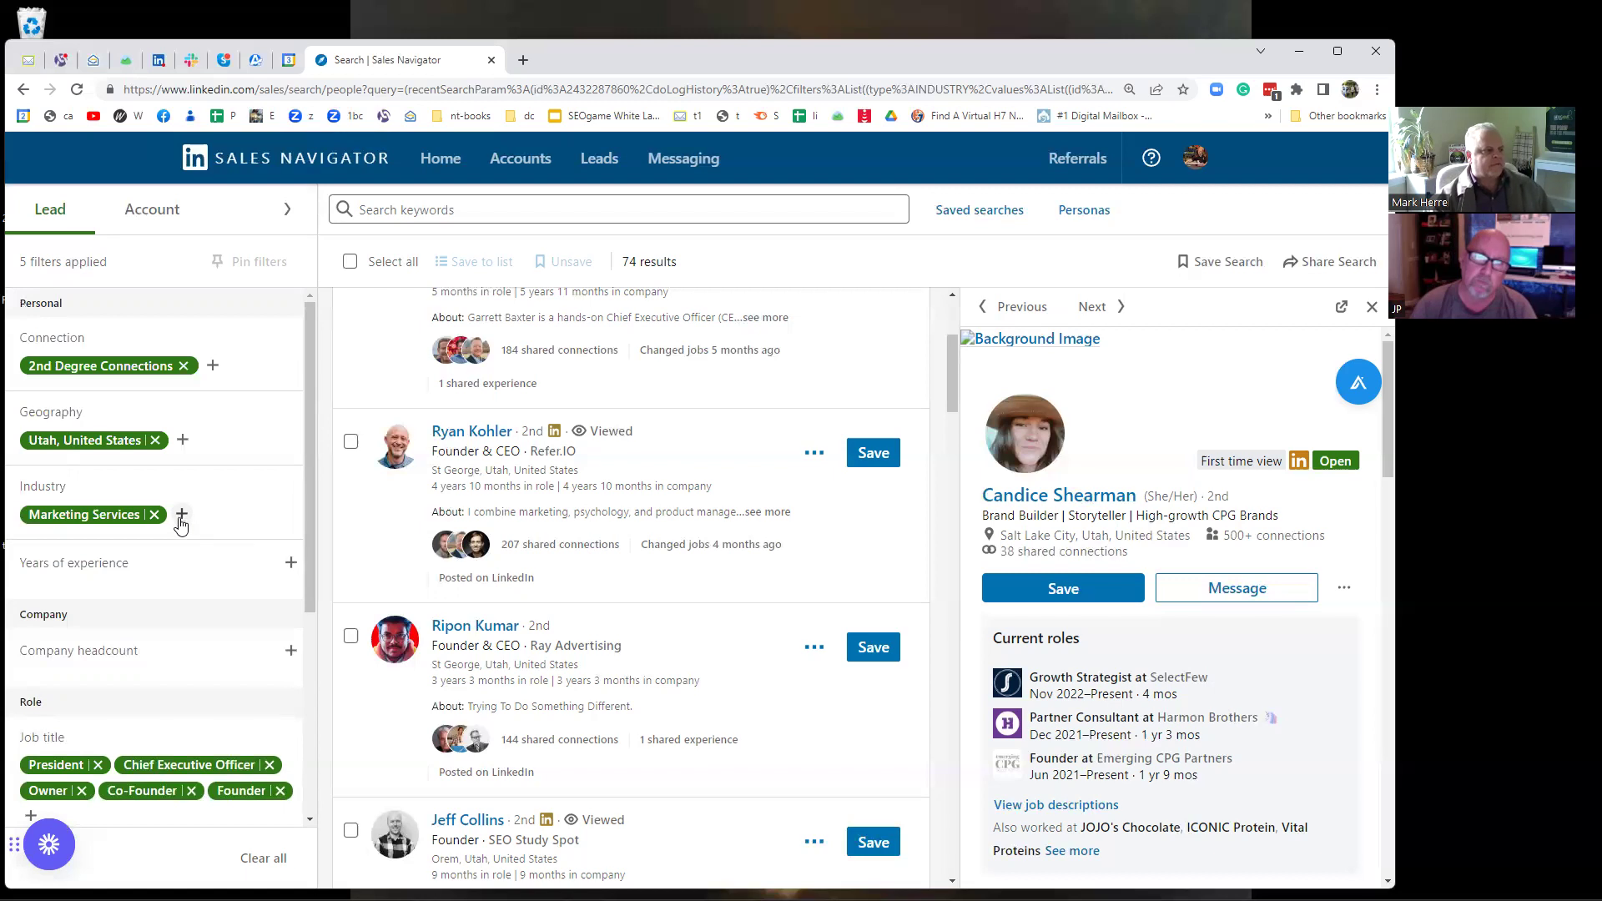
pyautogui.click(154, 516)
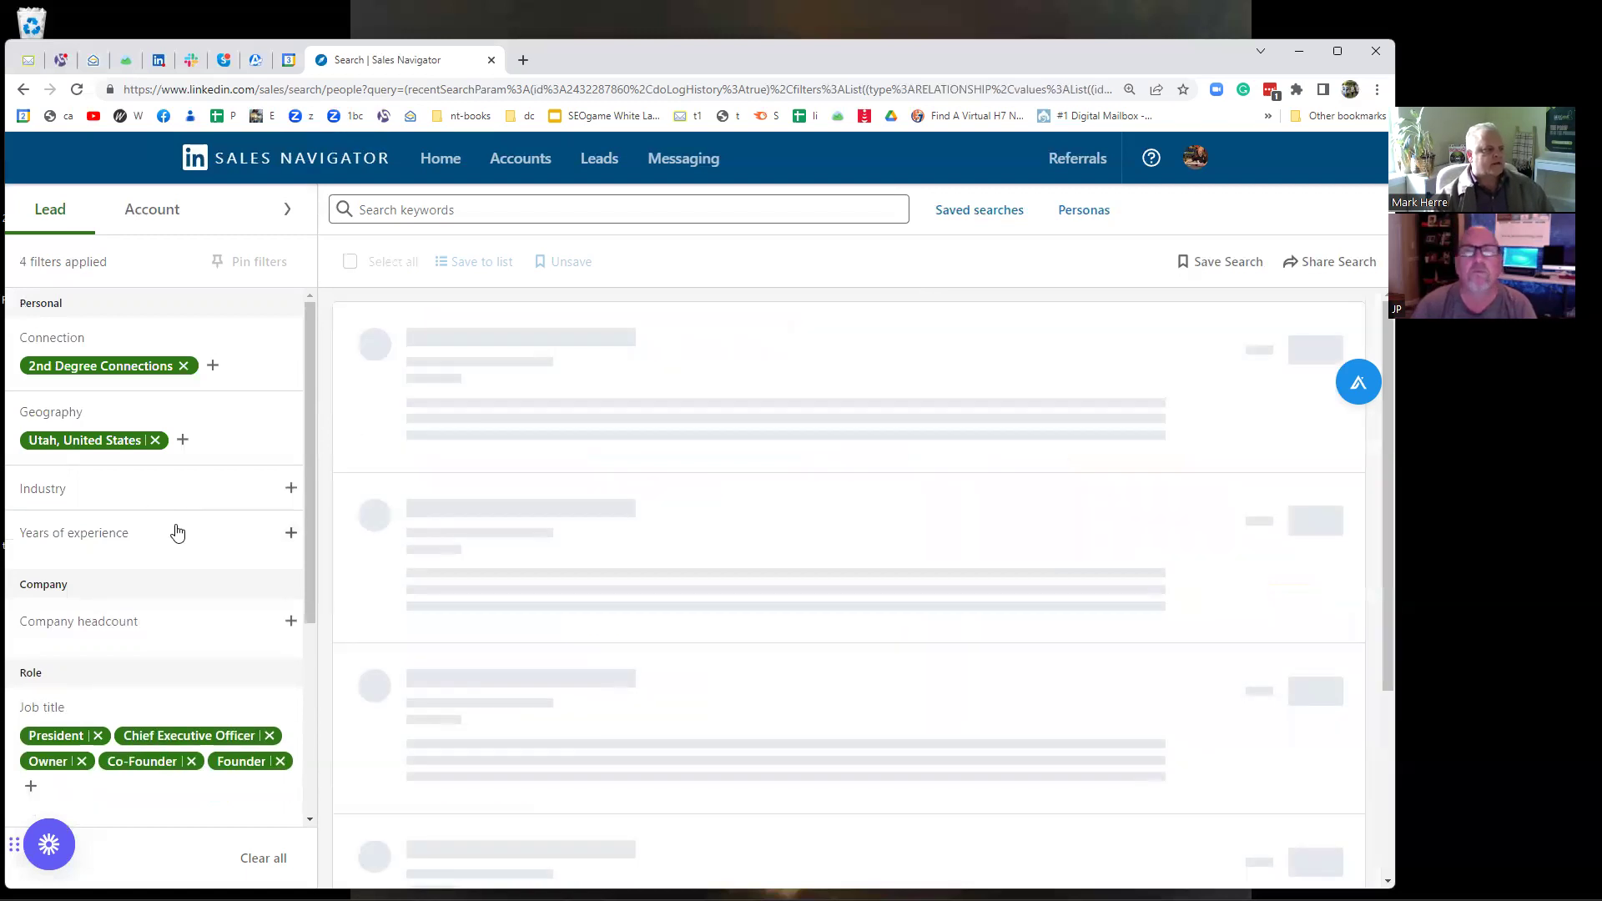
# Try to find an industry matching seo in the Industry filter and clear the entry.
pyautogui.click(292, 494)
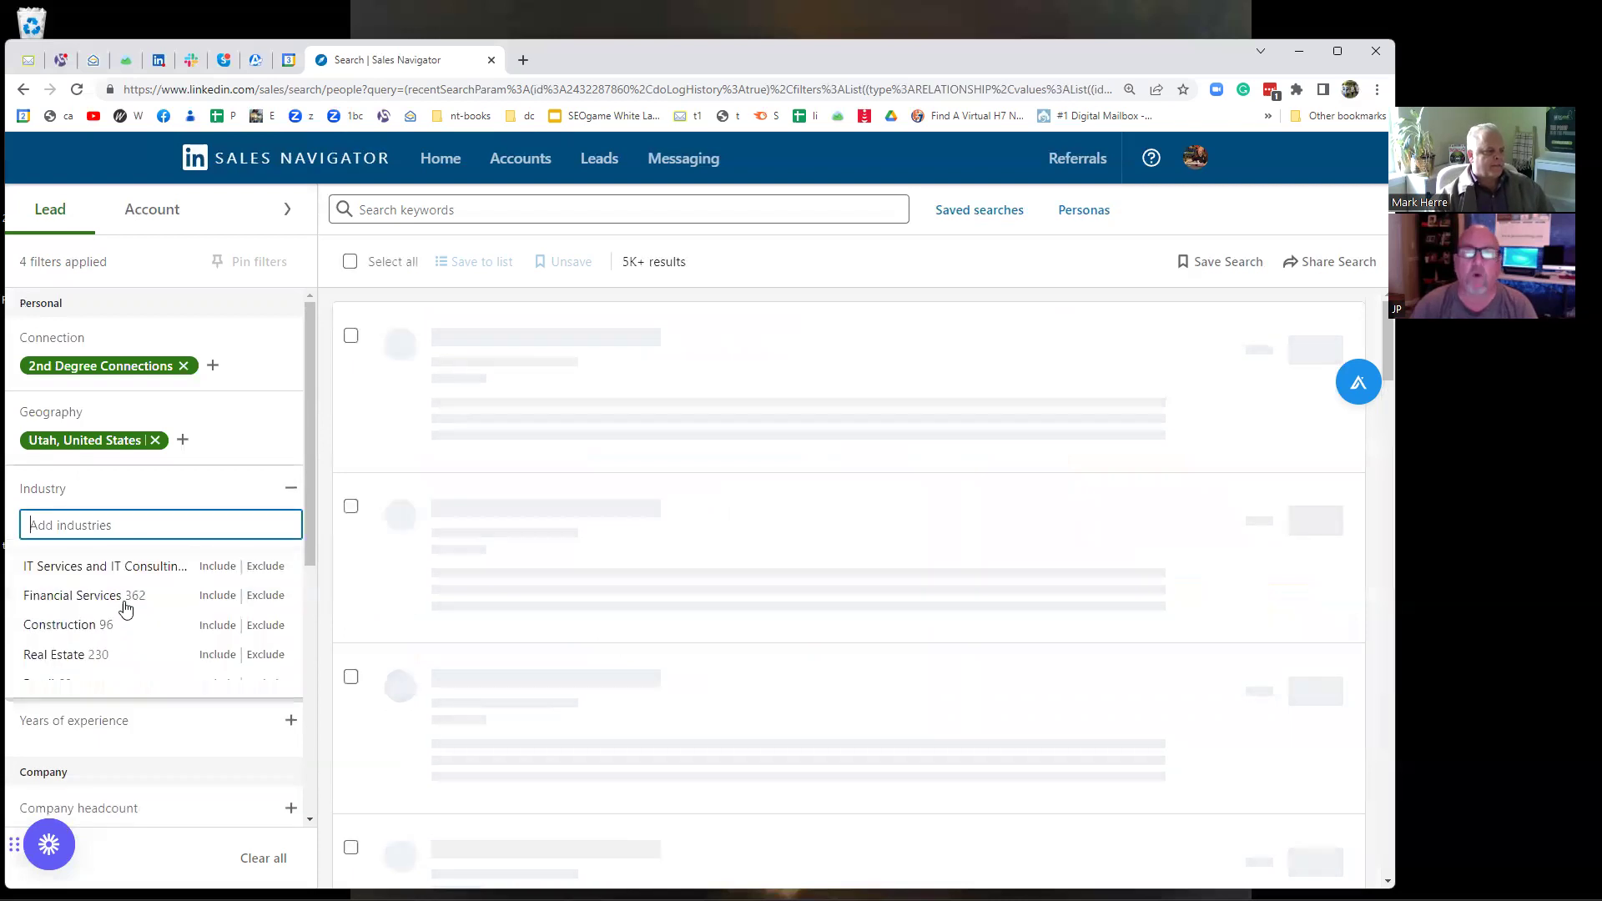
pyautogui.write('seo')
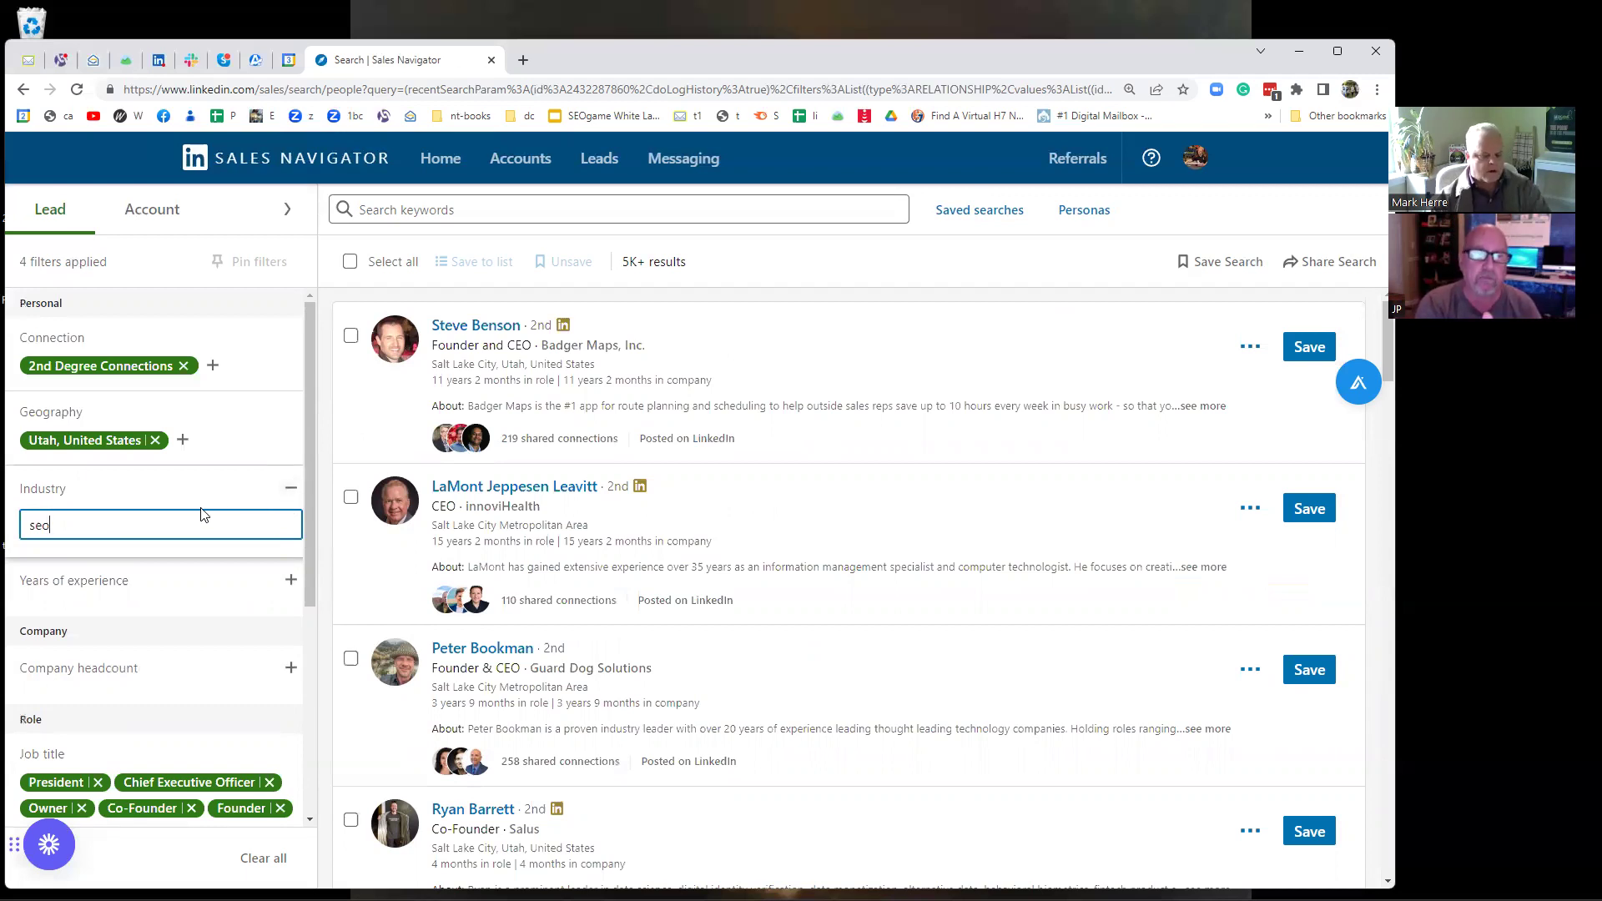
pyautogui.press('BackSpace')
pyautogui.press('BackSpace')
pyautogui.press('BackSpace')
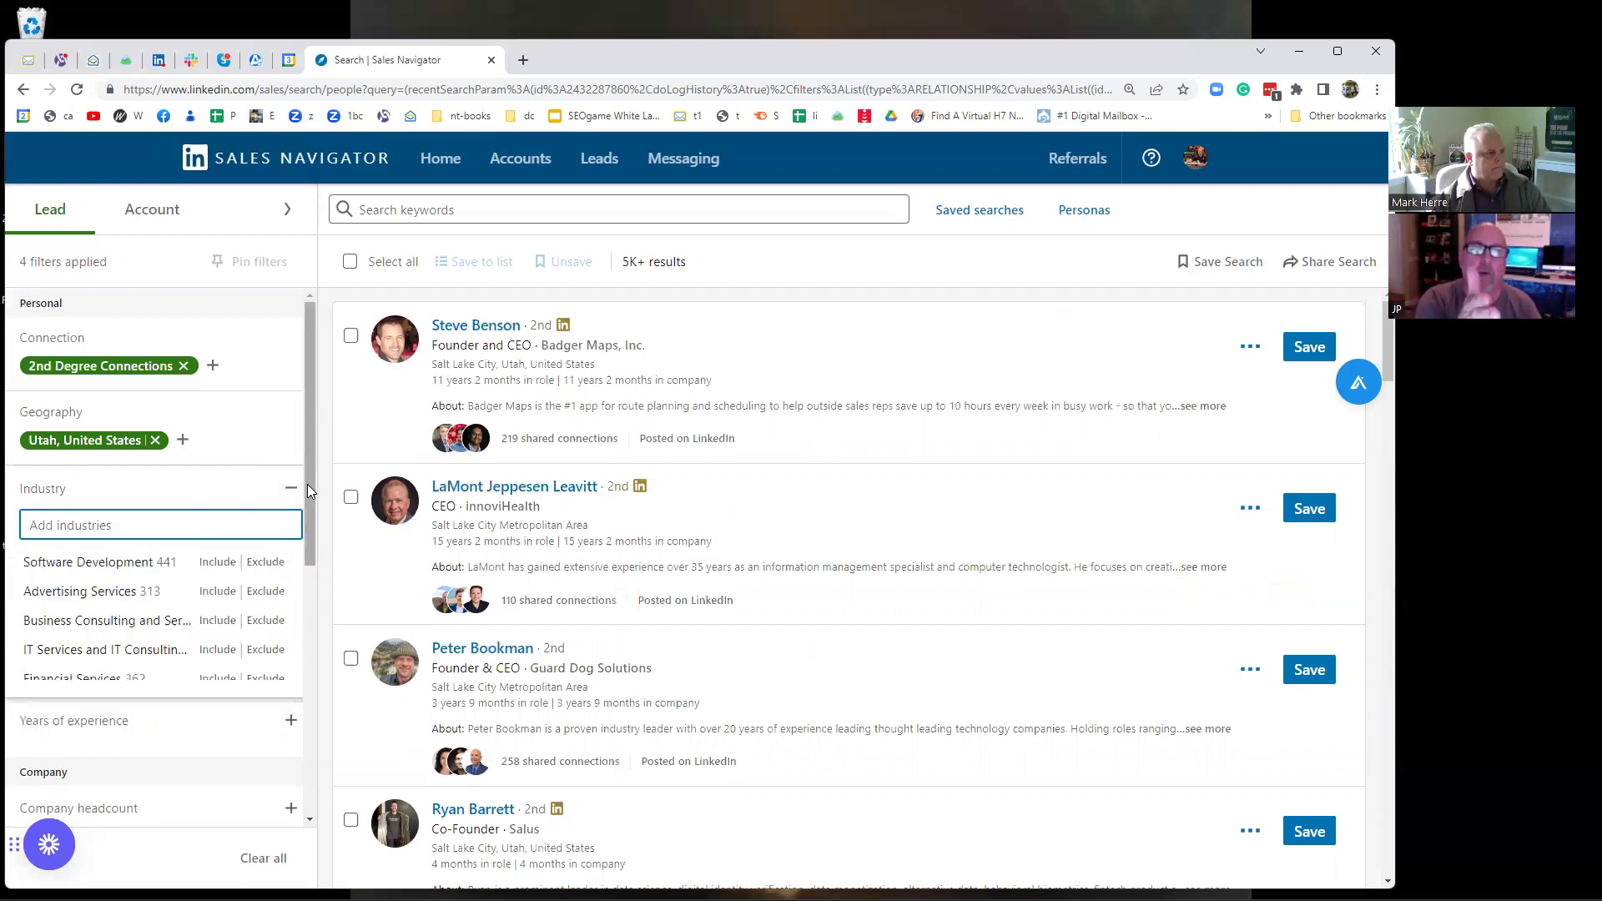
pyautogui.scroll(-2, 308, 501)
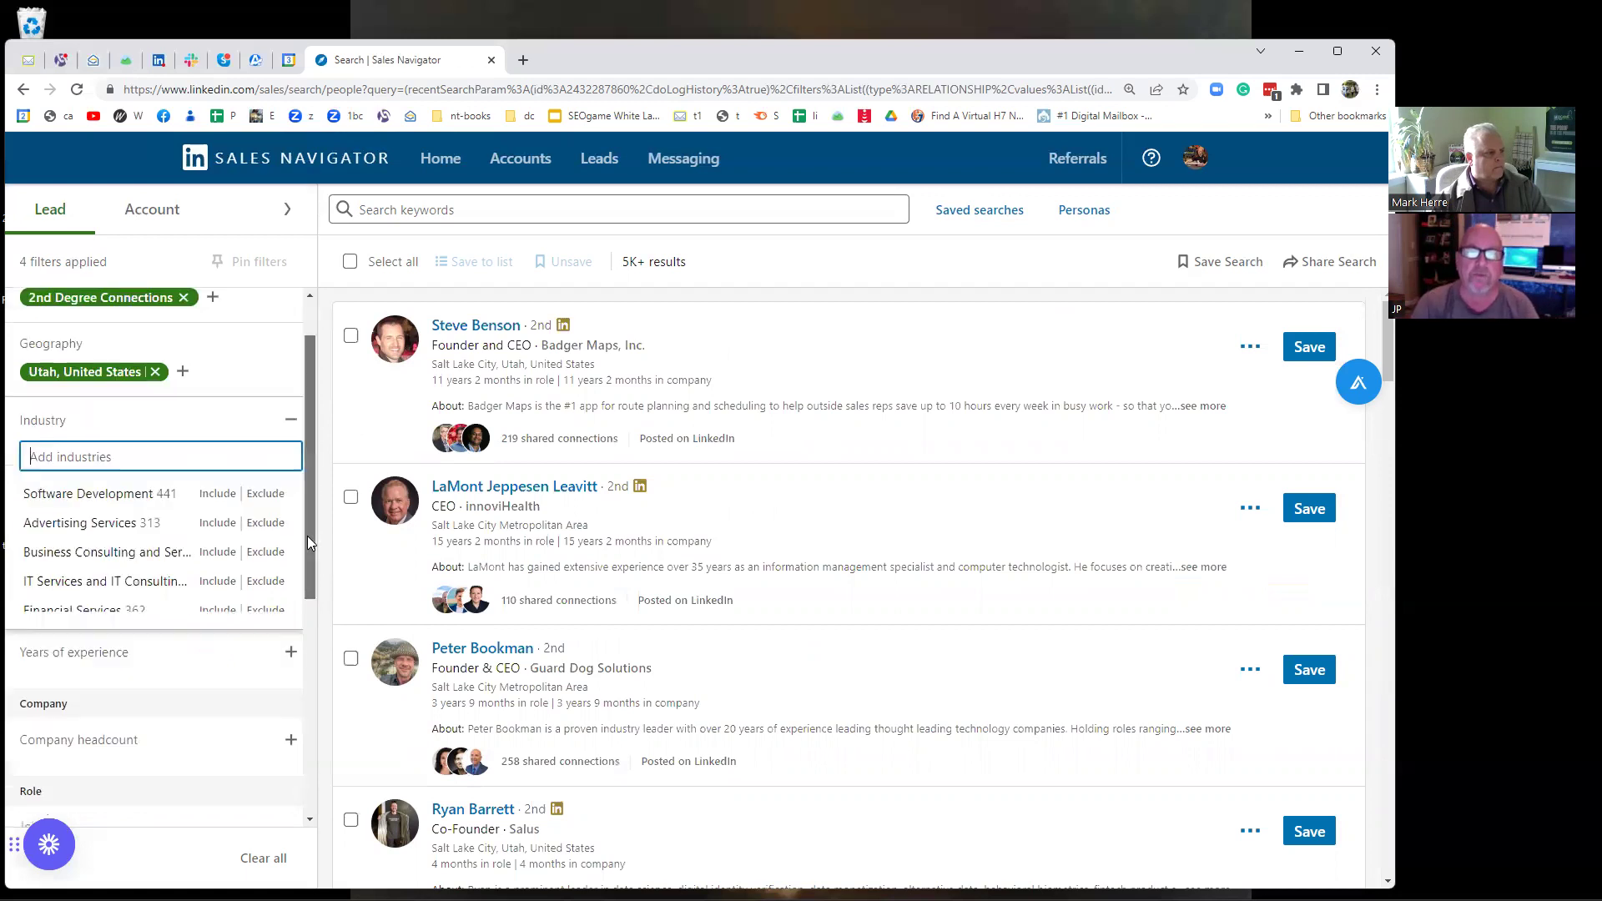
pyautogui.scroll(2, 312, 434)
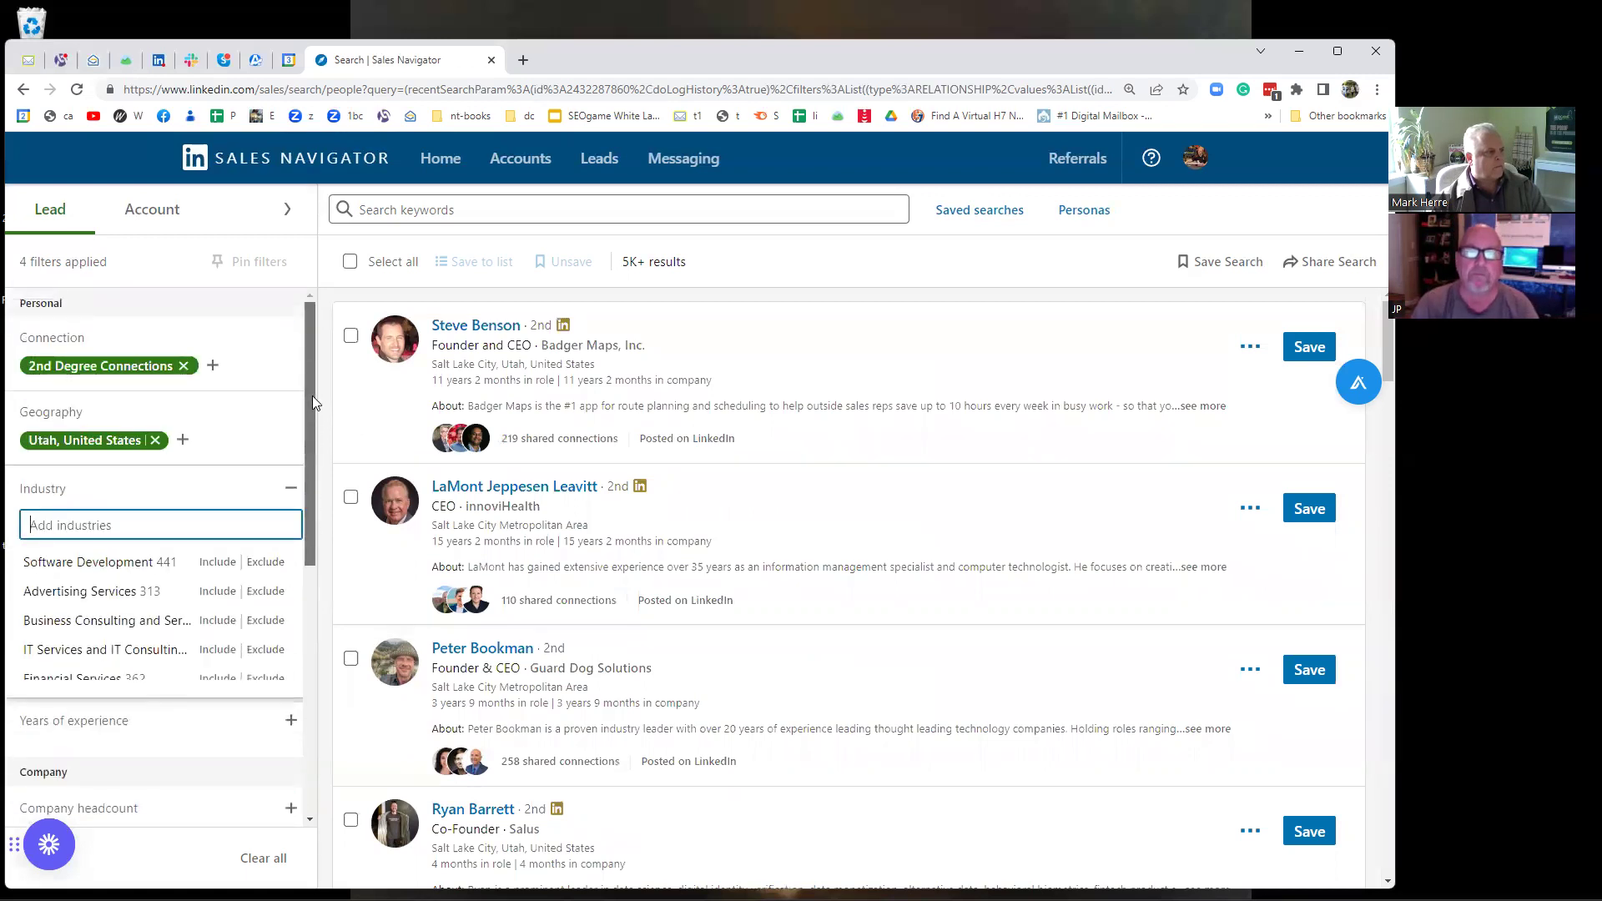
# Expand the full set of lead filters and look through the available Company, Role and Personal options.
pyautogui.click(287, 210)
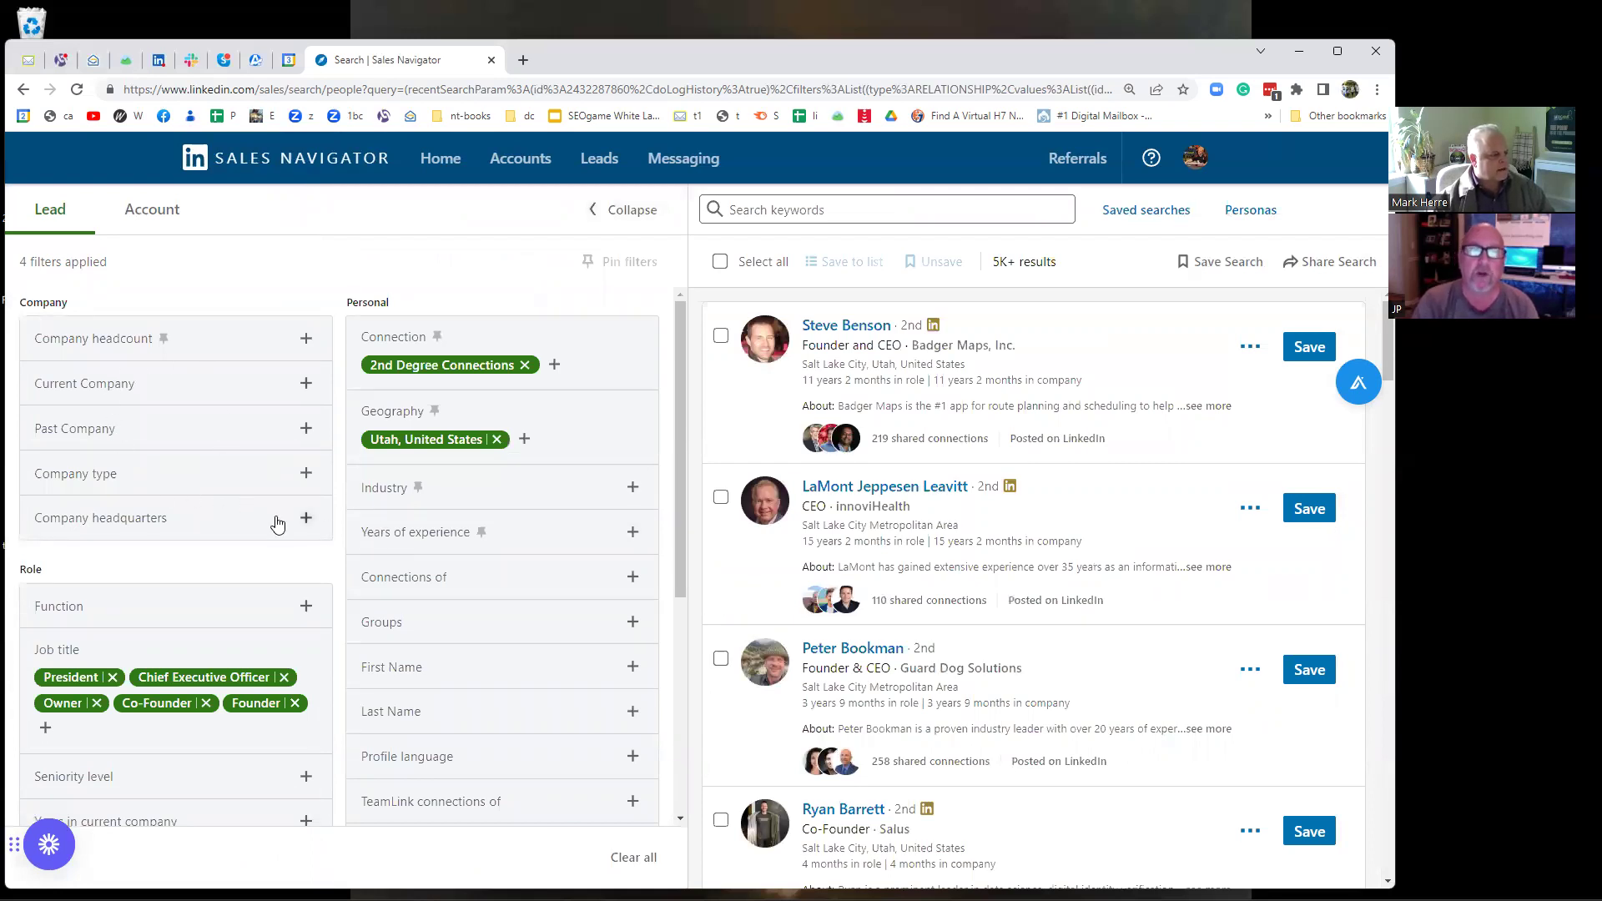
pyautogui.scroll(-5, 255, 512)
pyautogui.scroll(5, 386, 504)
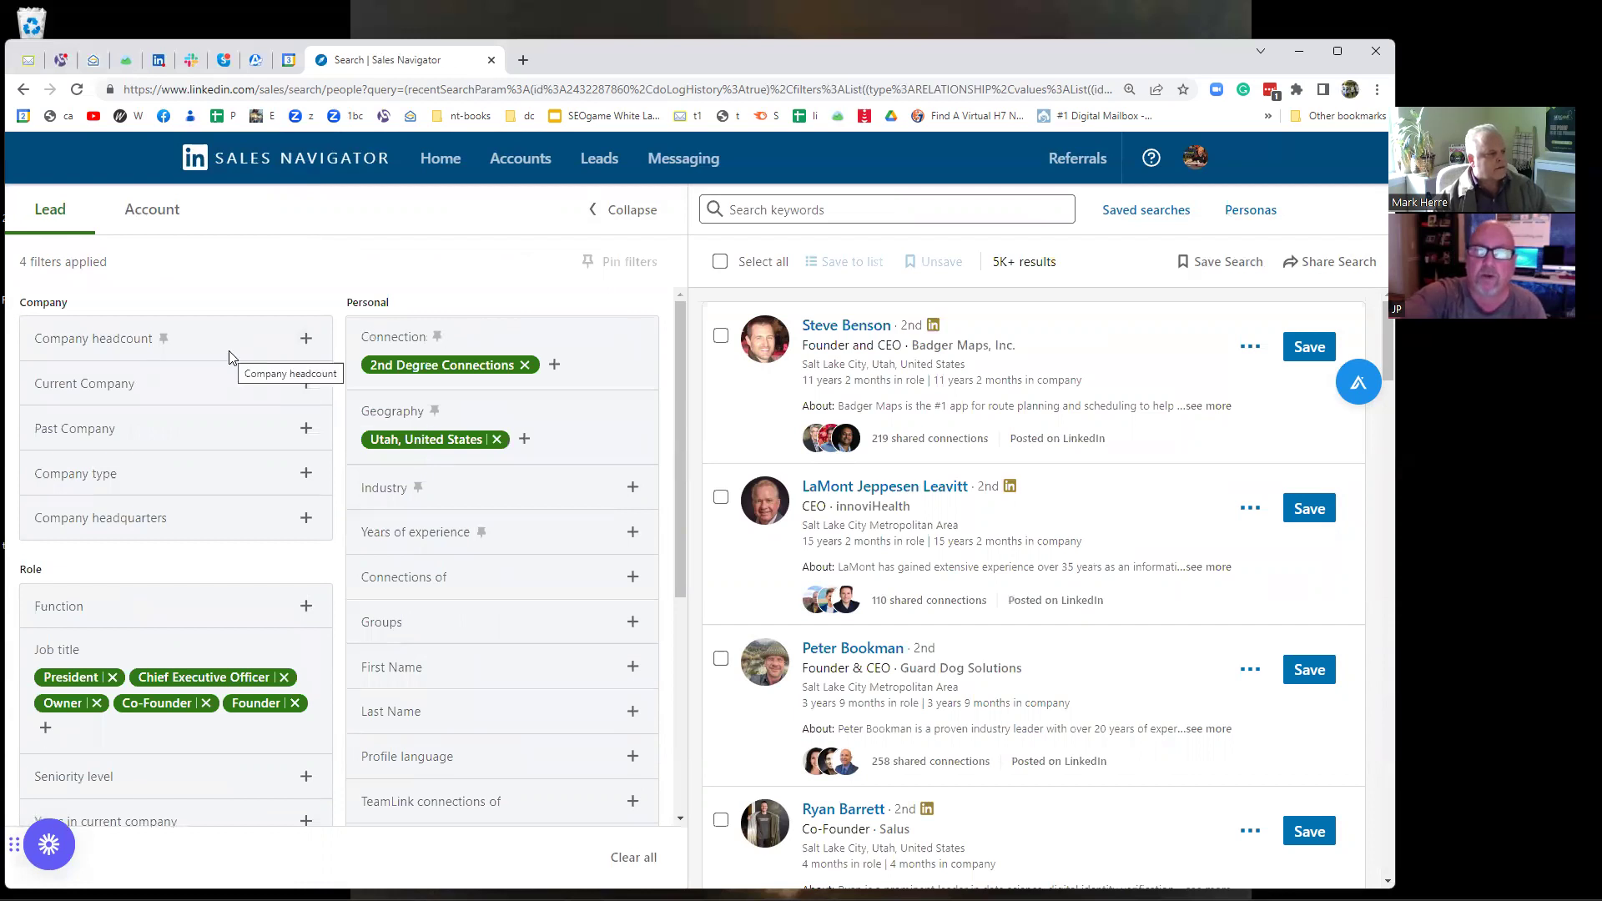
pyautogui.click(773, 209)
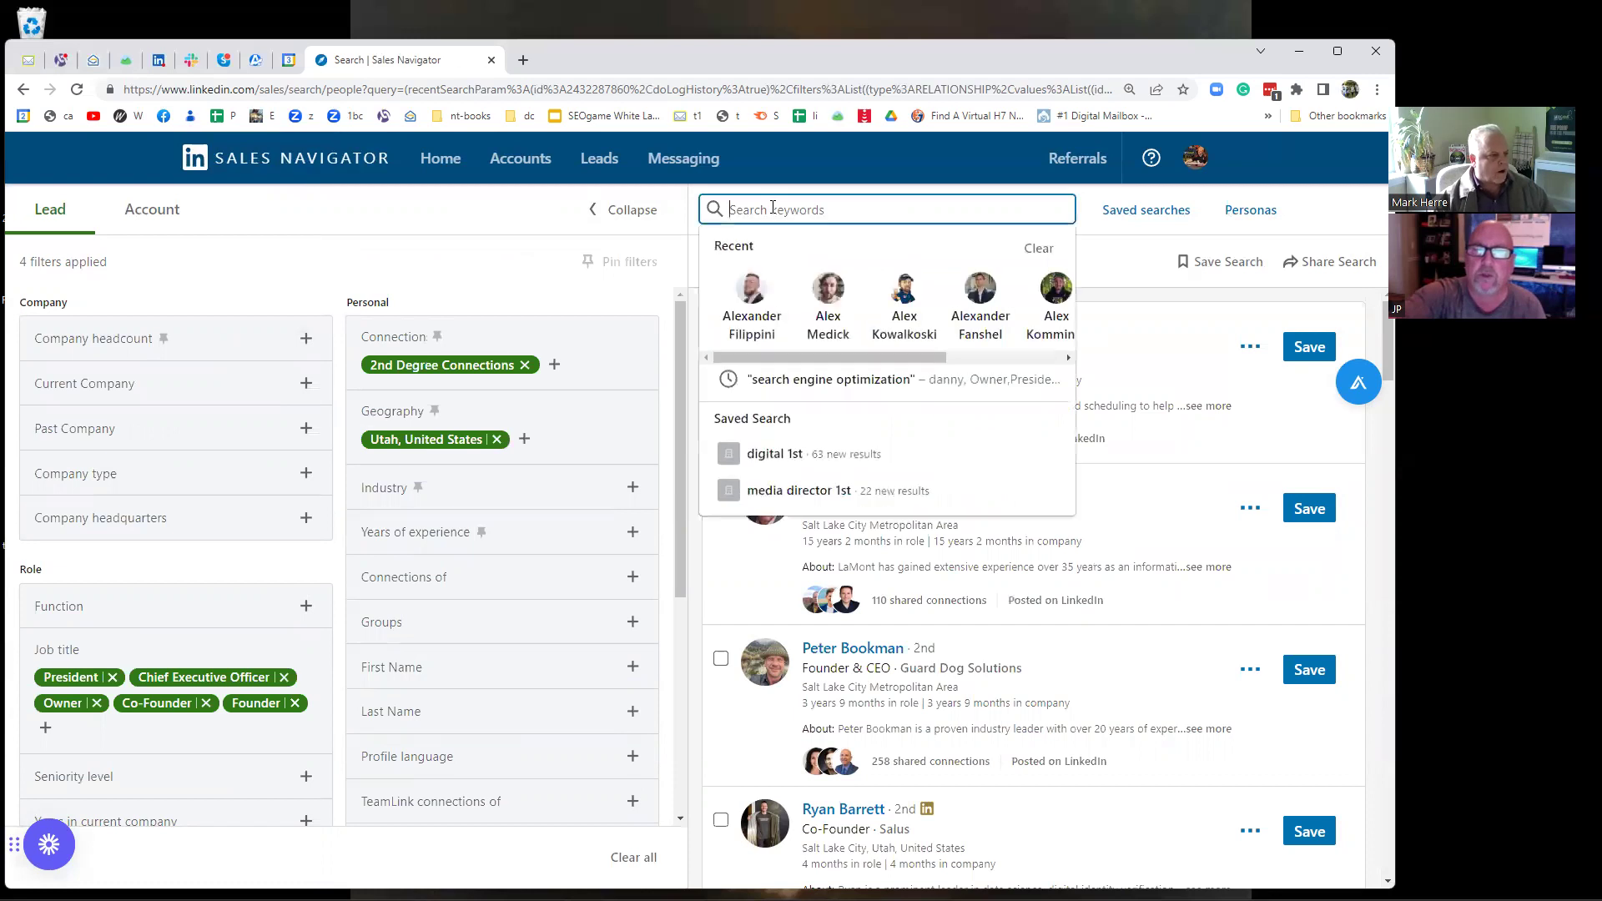
pyautogui.write('se')
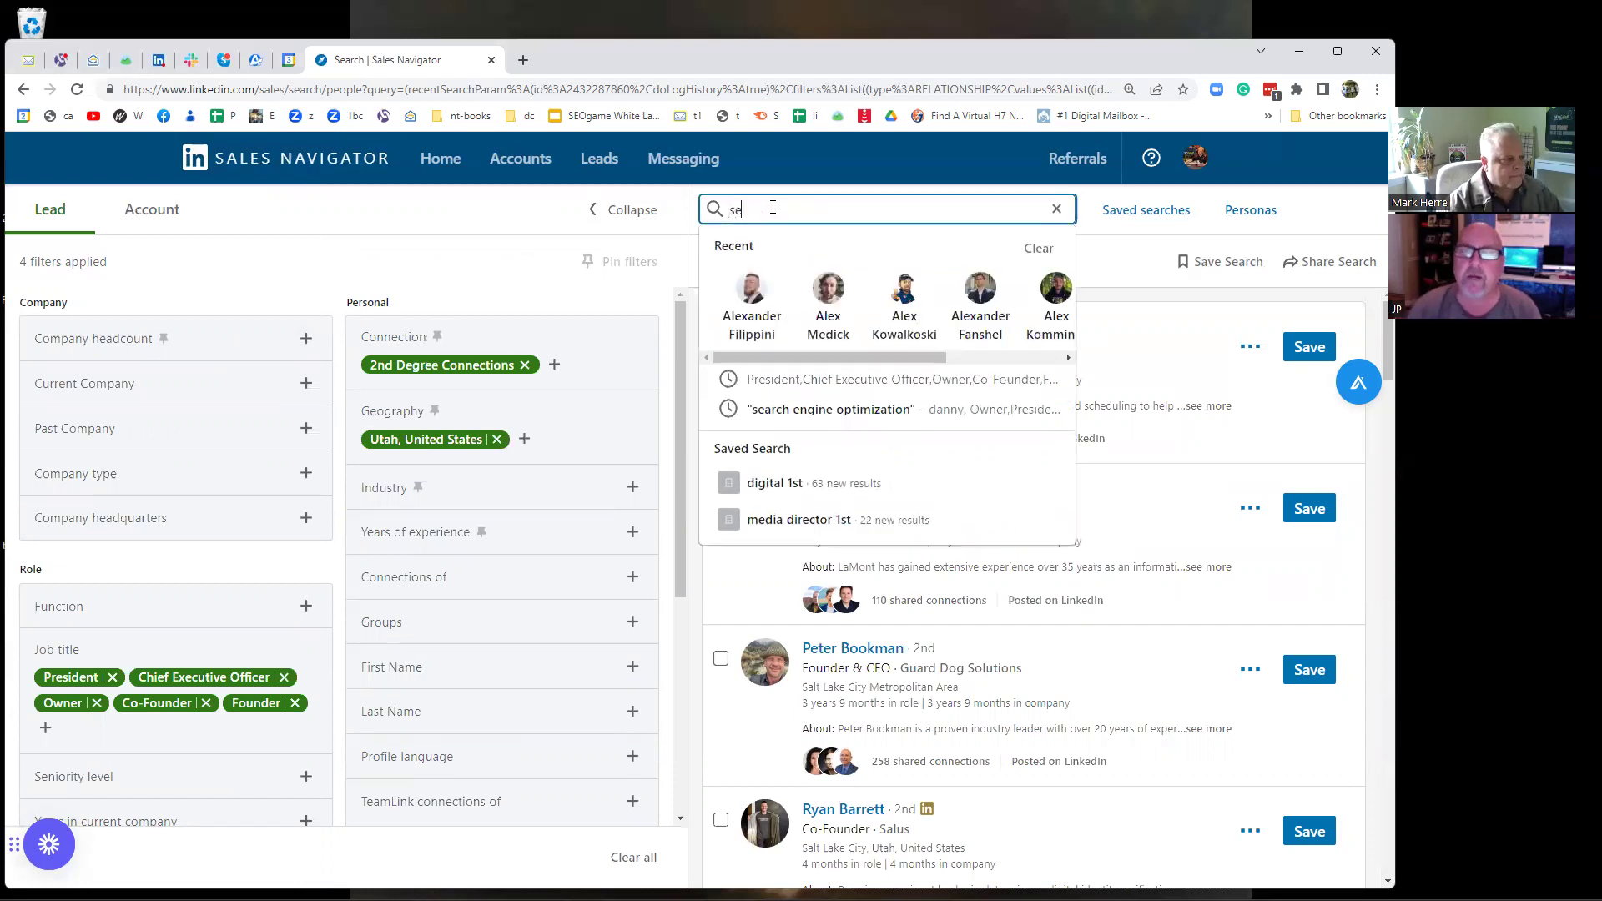
pyautogui.write('o')
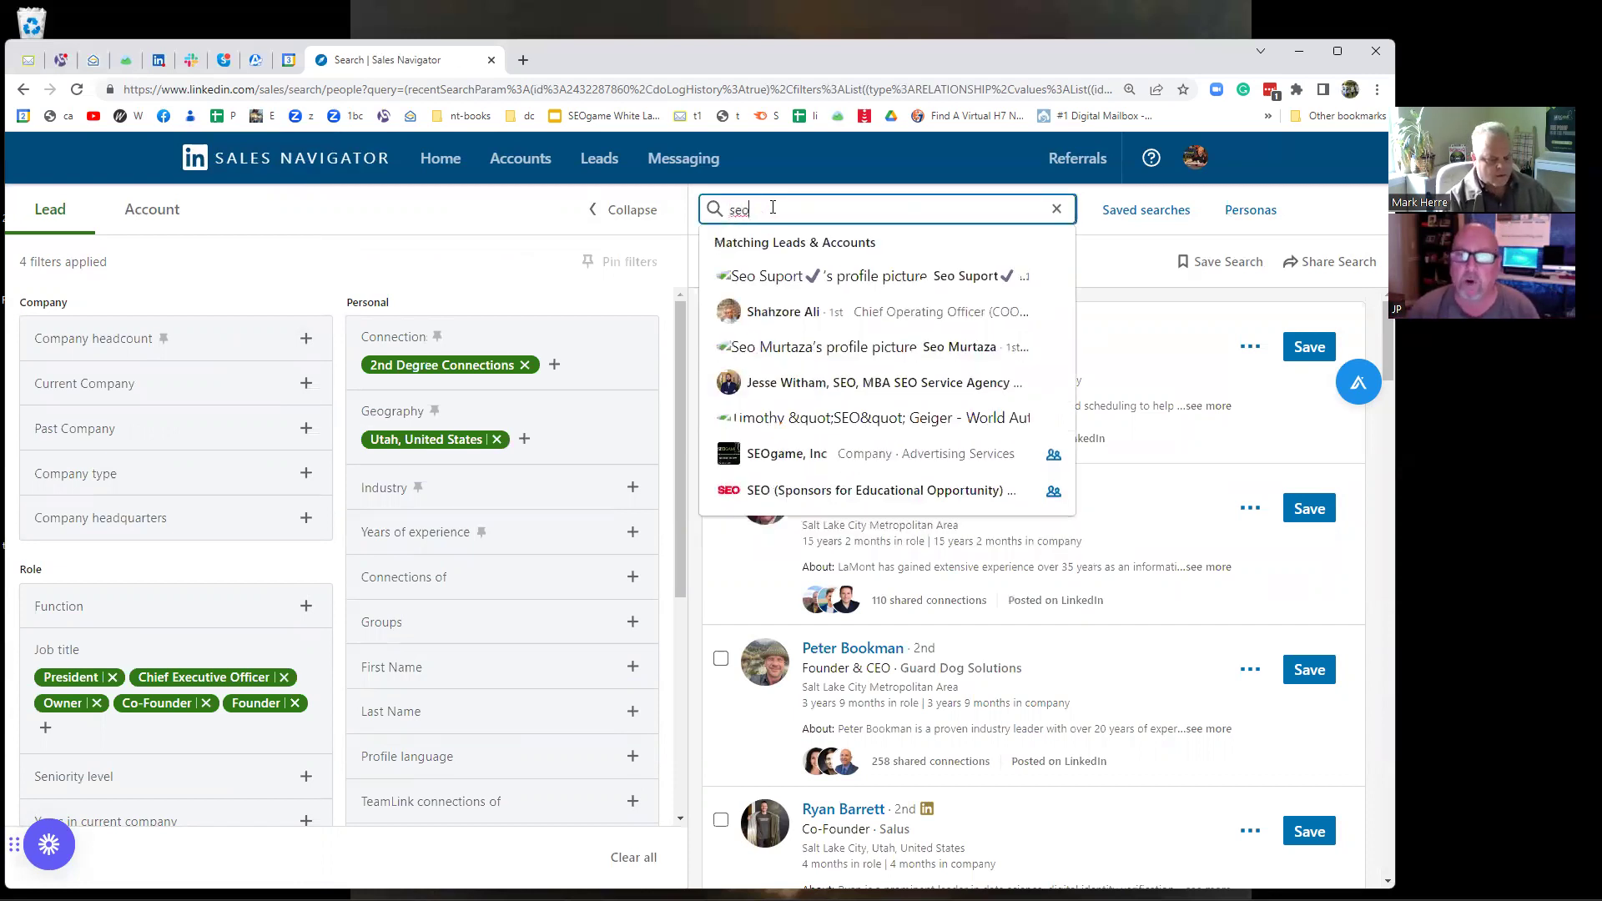
pyautogui.press('BackSpace')
pyautogui.press('BackSpace')
pyautogui.press('BackSpace')
# Run a keyword search for the exact phrase "search engine optimization" within the filtered leads.
pyautogui.write('"')
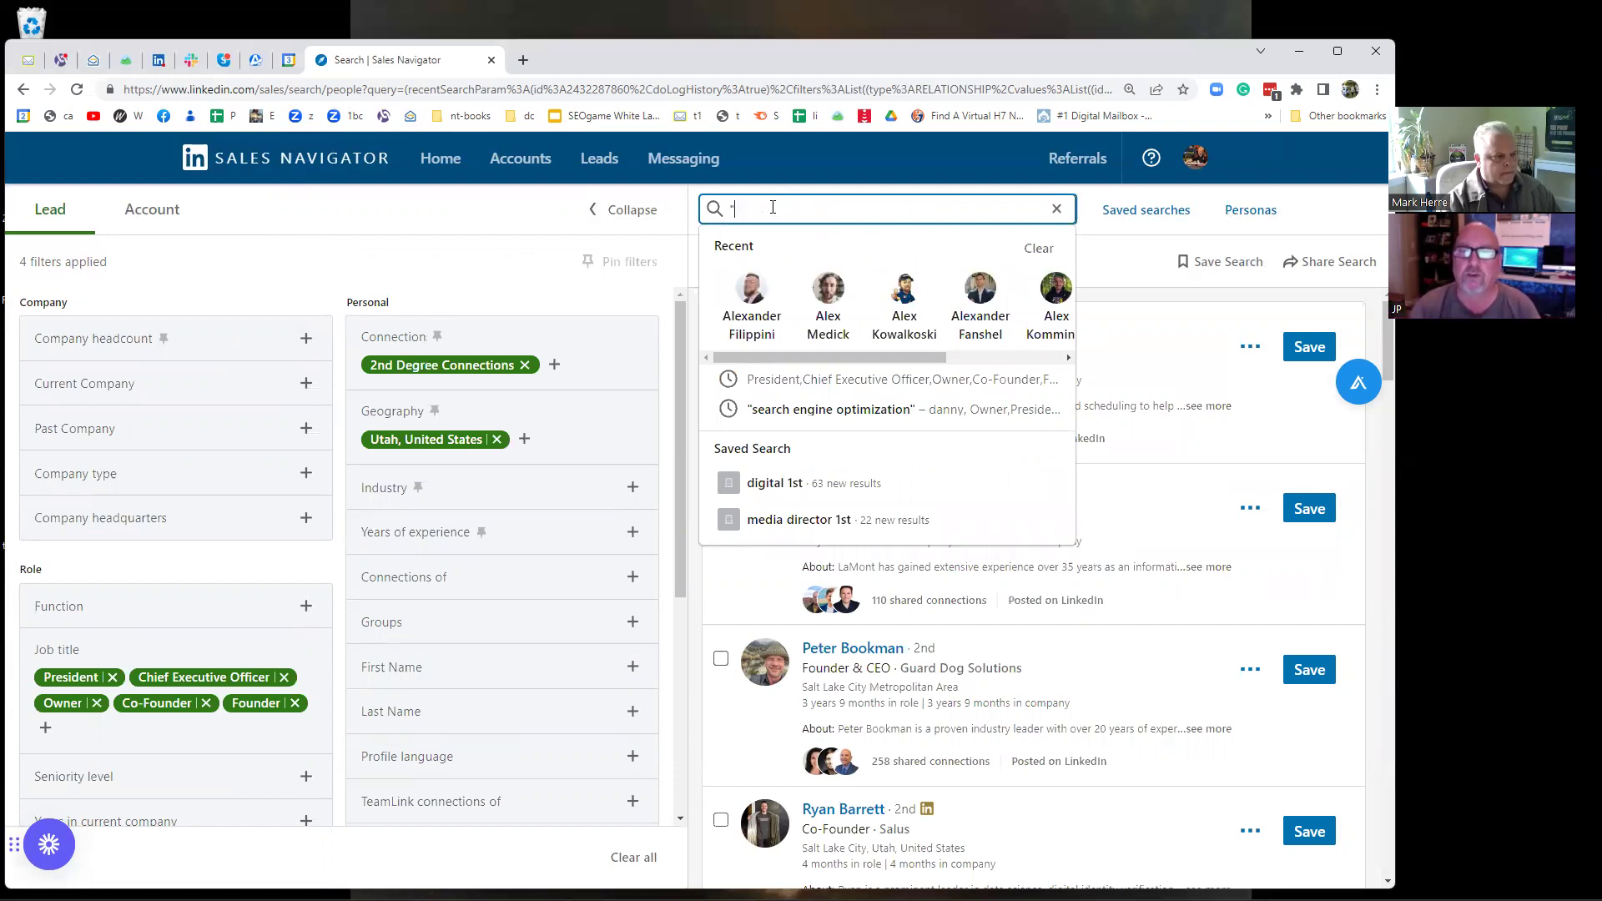
pyautogui.write('search')
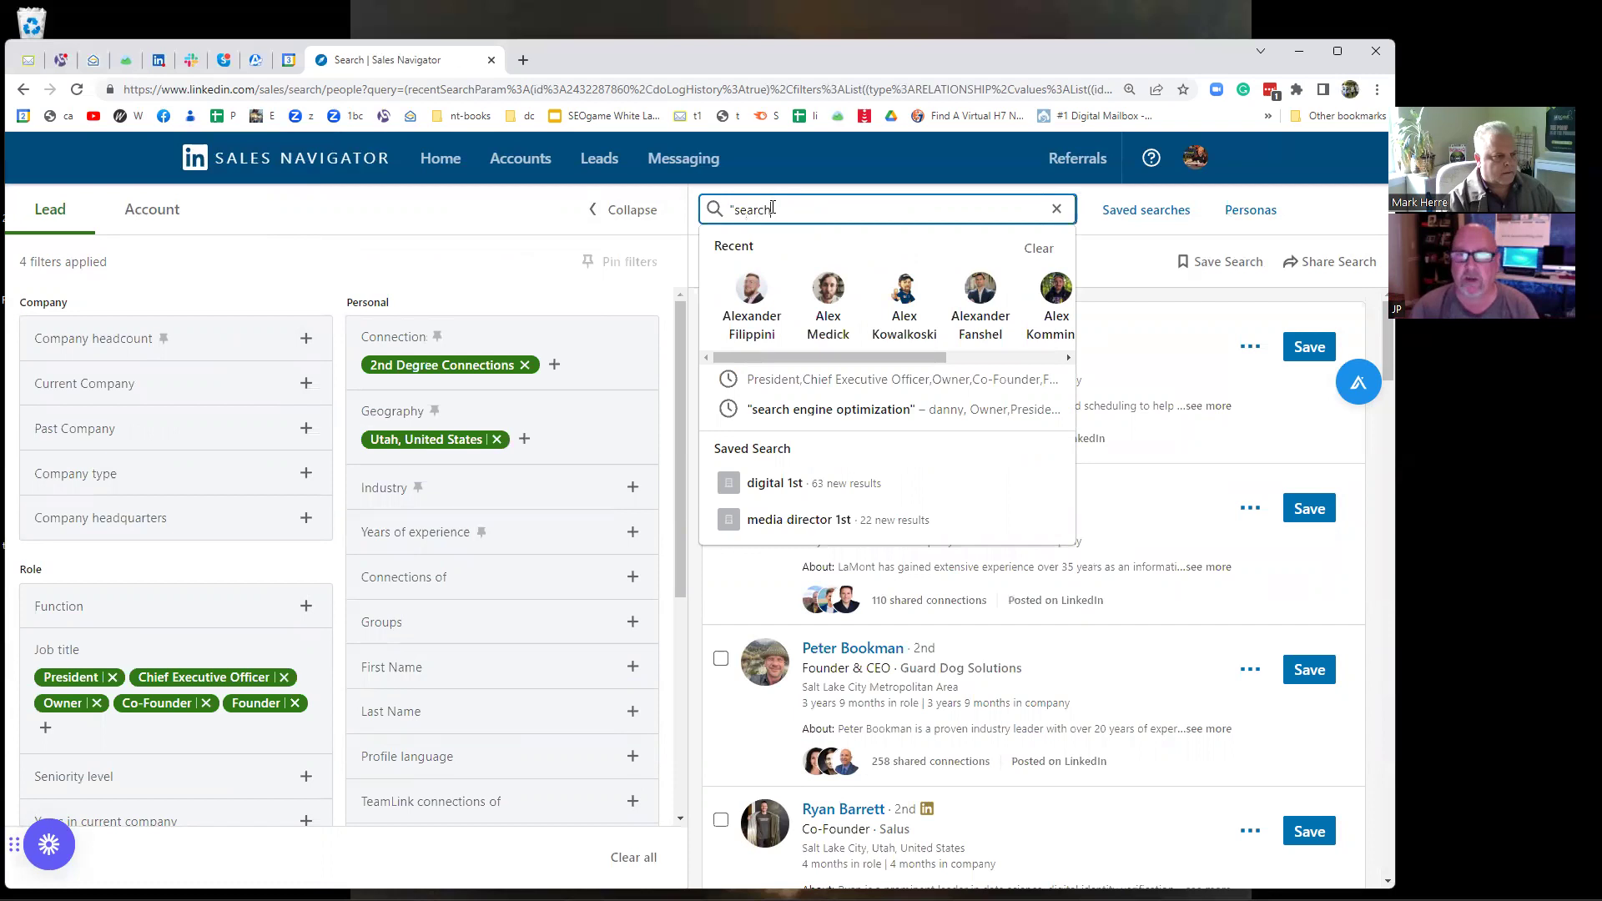
pyautogui.write(' en')
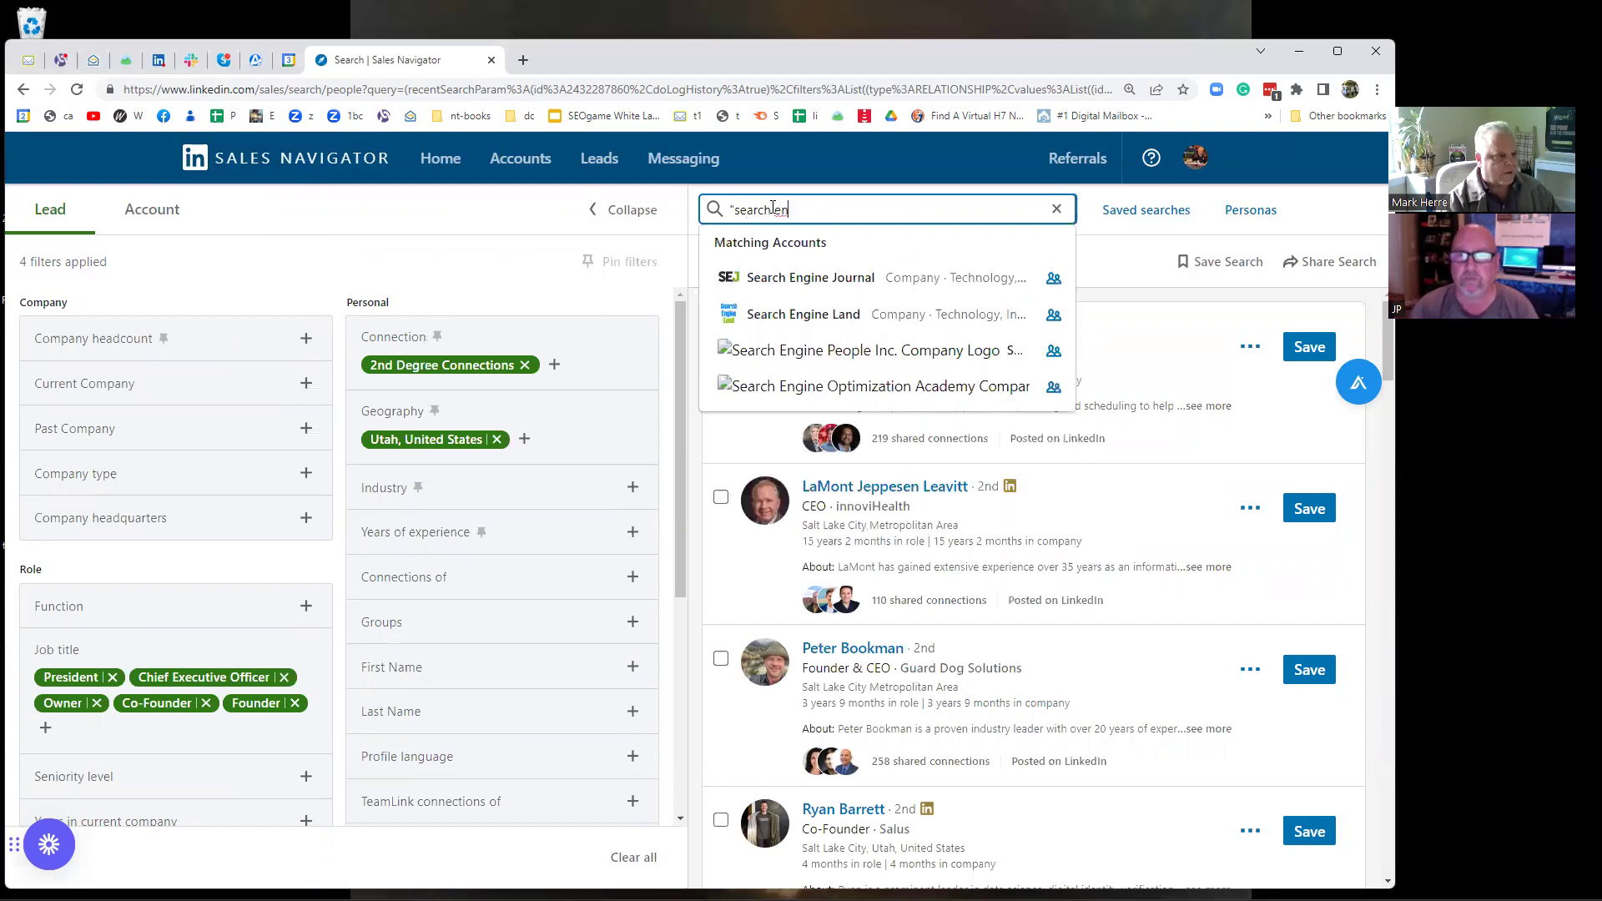
pyautogui.write('gine')
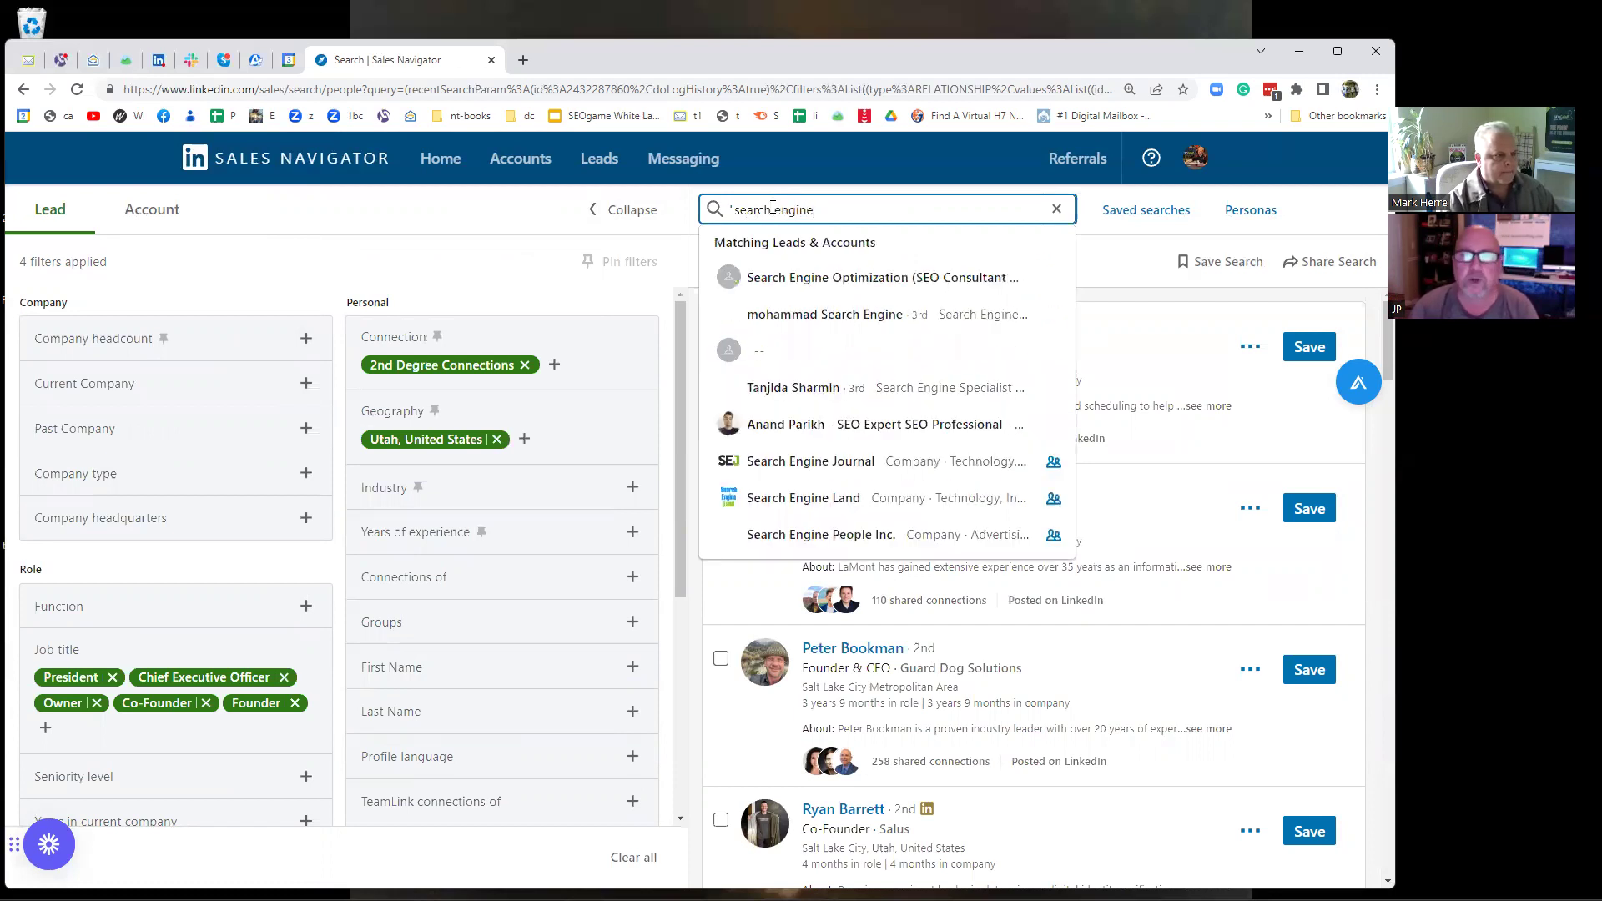
pyautogui.write(' optimization"')
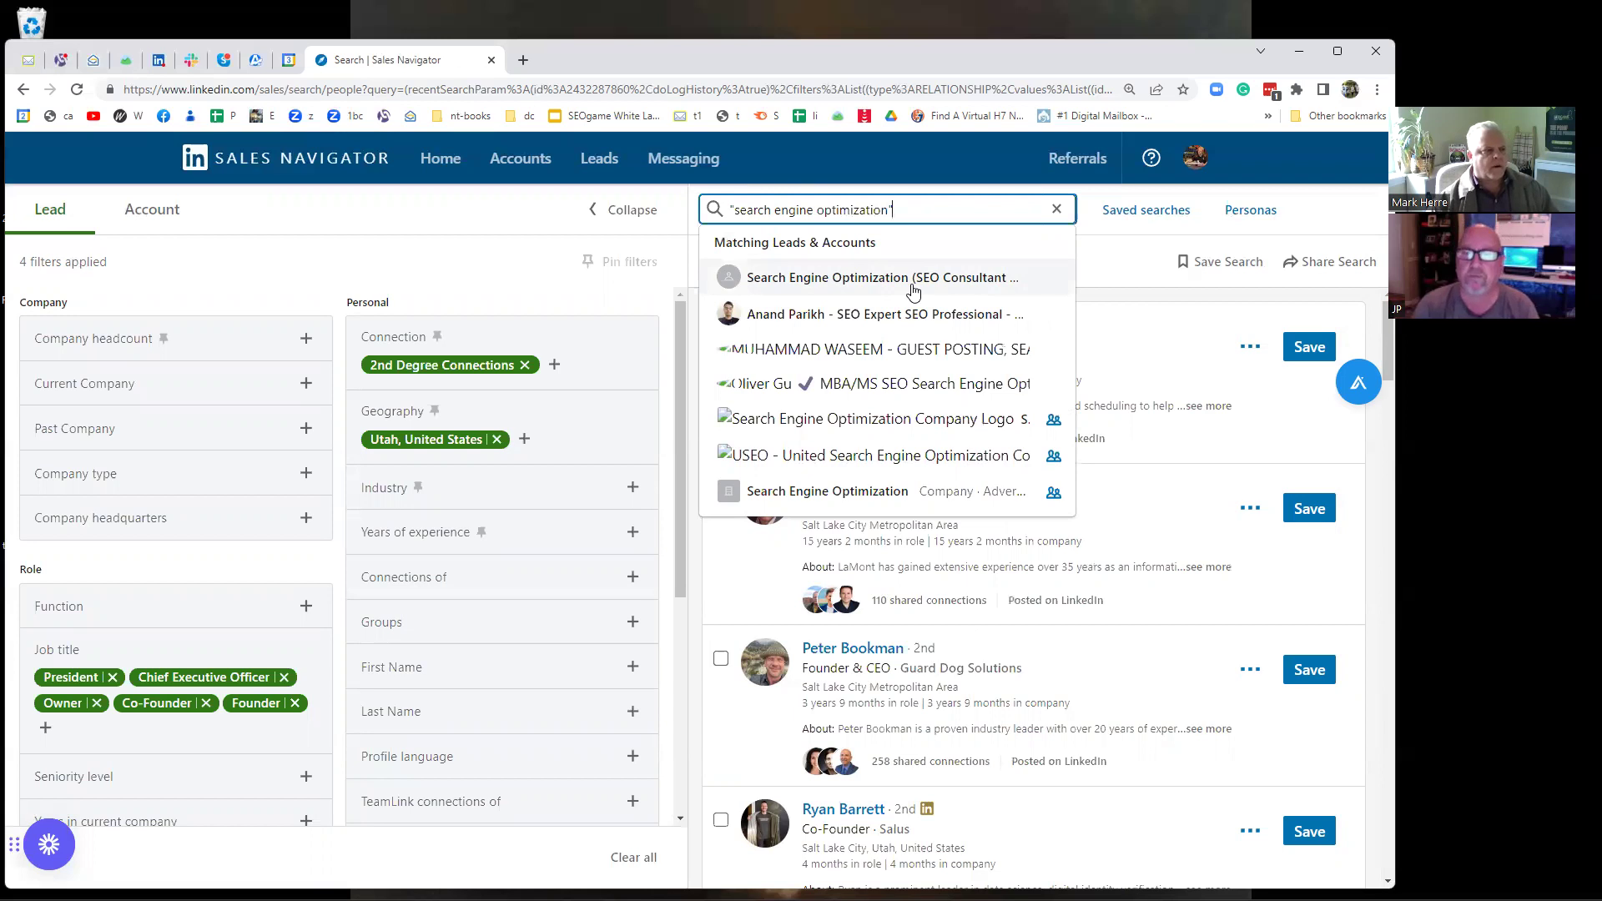
pyautogui.press('Return')
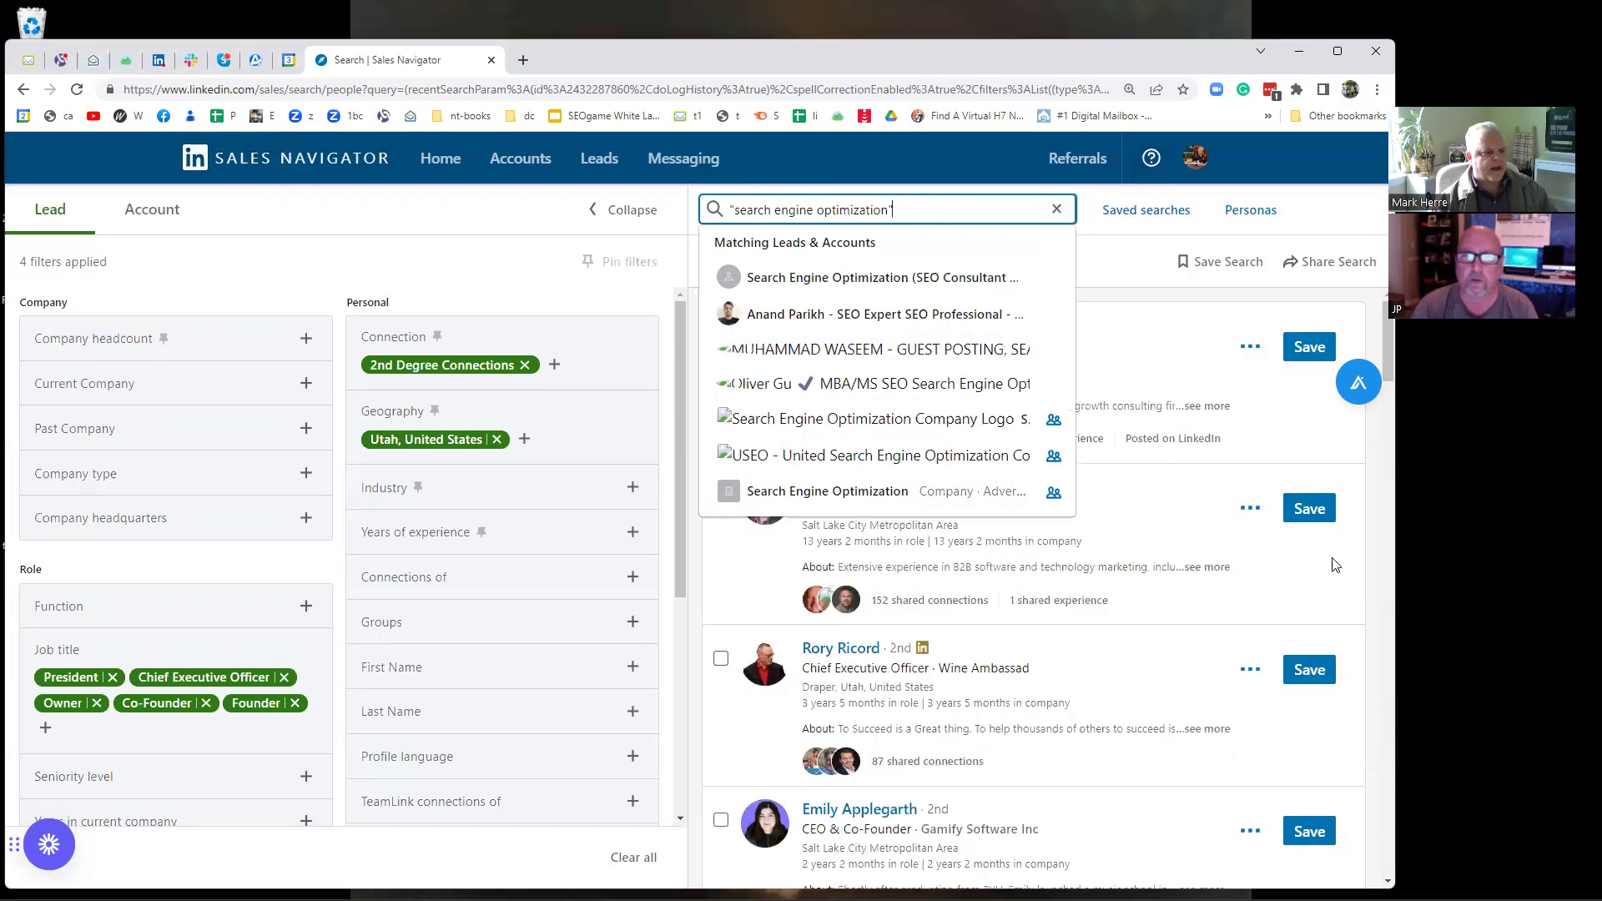
# Add the word seo after the exact phrase "search engine optimization" and run the combined keyword search.
pyautogui.click(1386, 510)
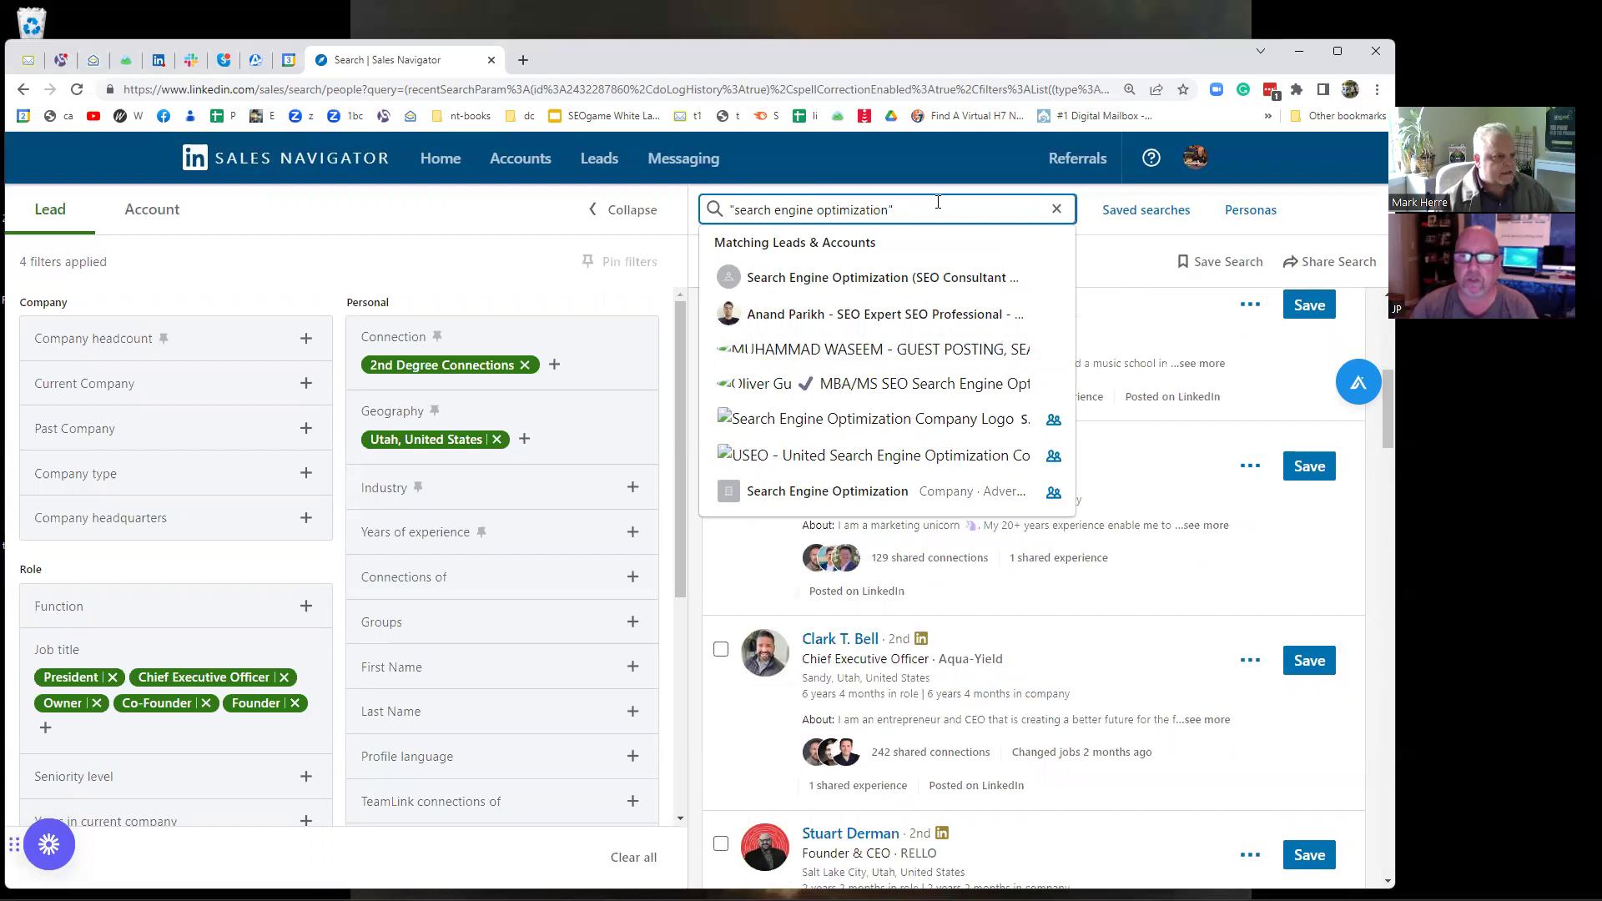
pyautogui.press('Return')
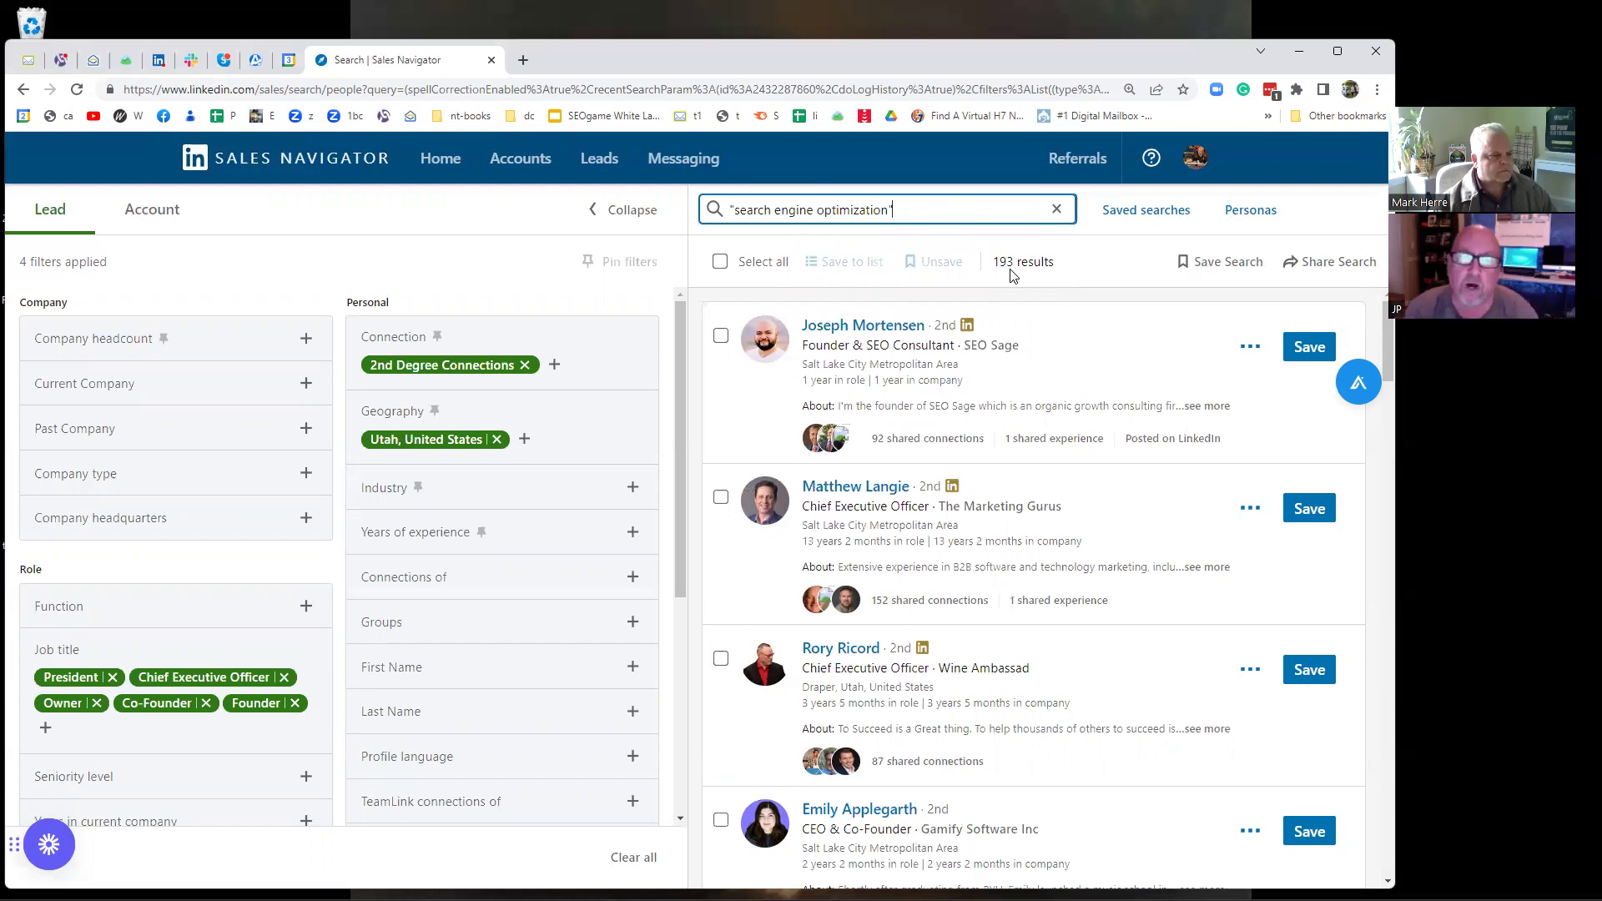
pyautogui.write('se')
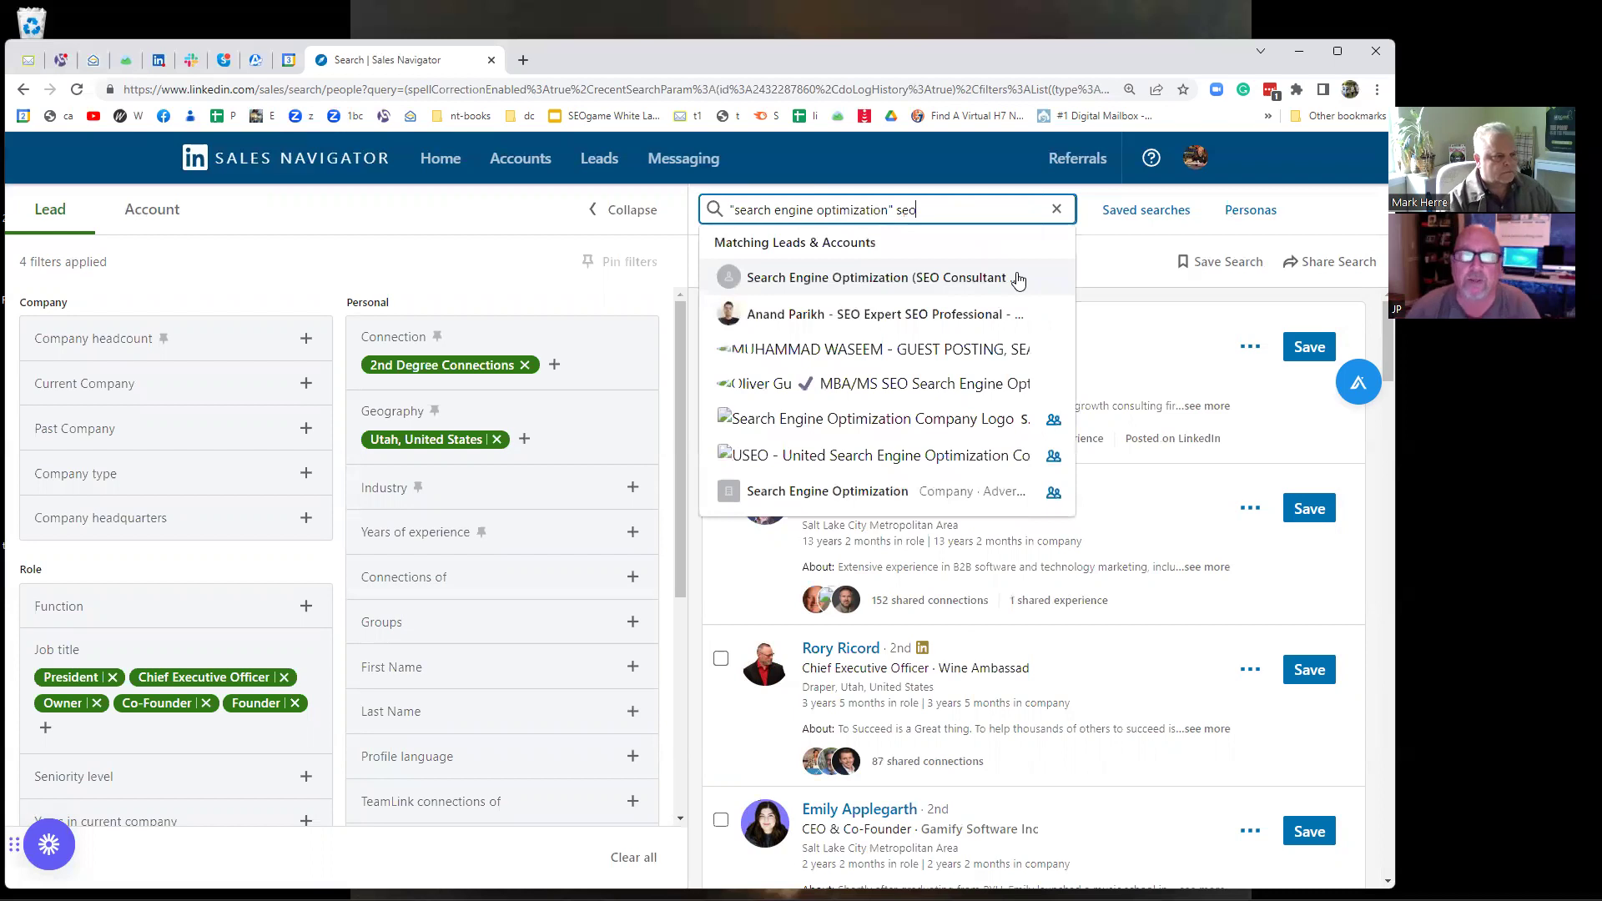
pyautogui.write('o')
pyautogui.press('Return')
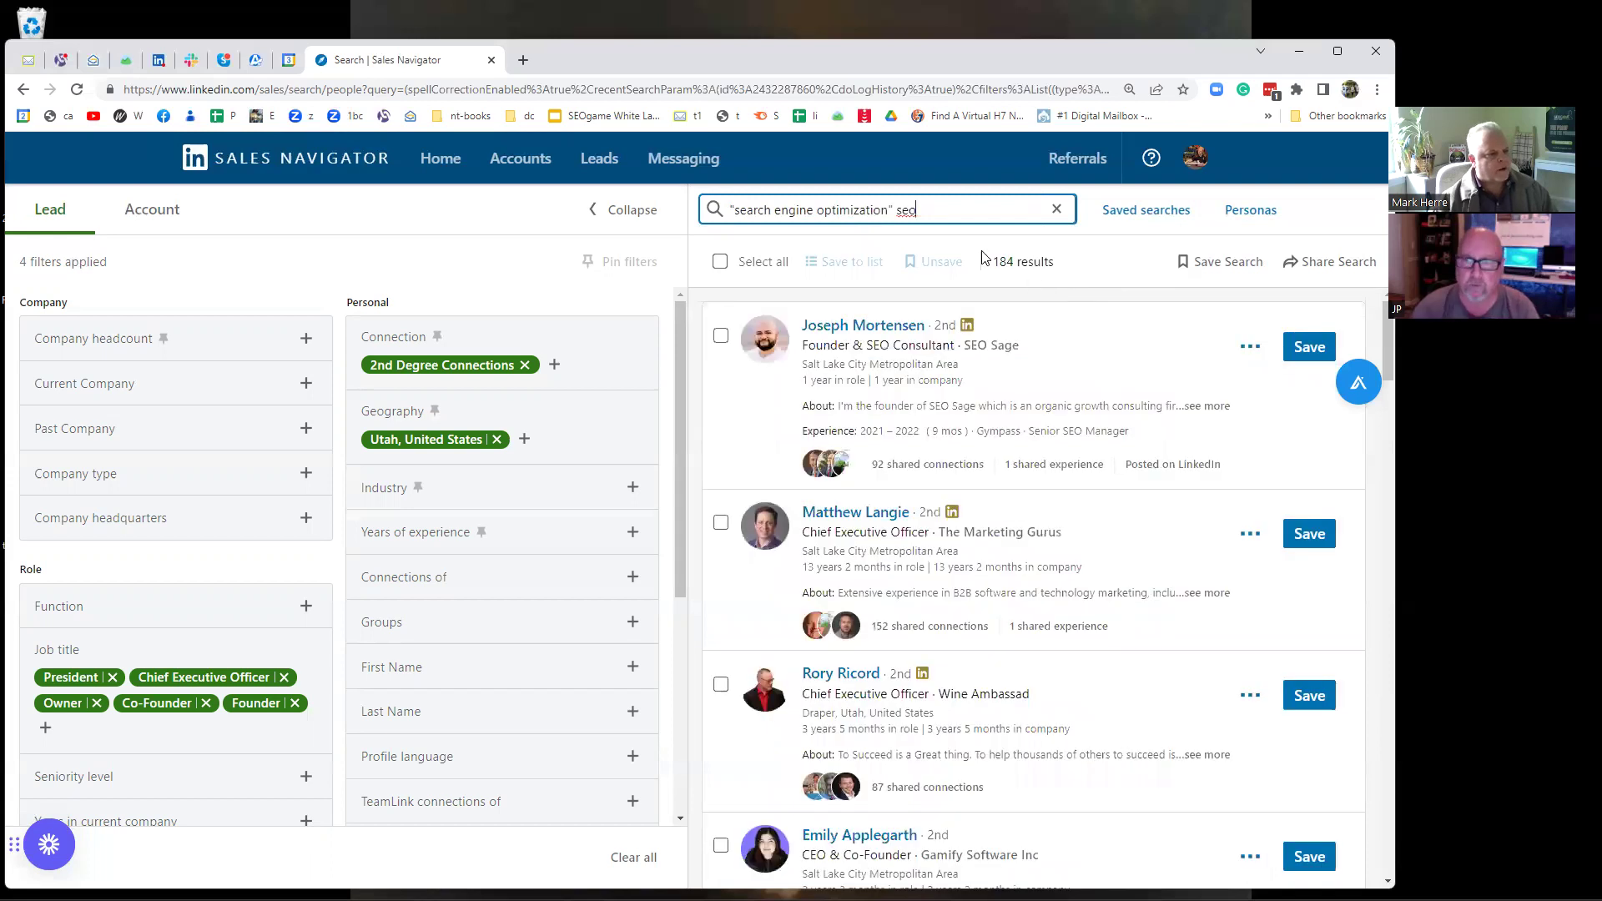
# Remove seo from the keywords and rerun the lead search with only the exact phrase "search engine optimization".
pyautogui.press('BackSpace')
pyautogui.press('BackSpace')
pyautogui.press('BackSpace')
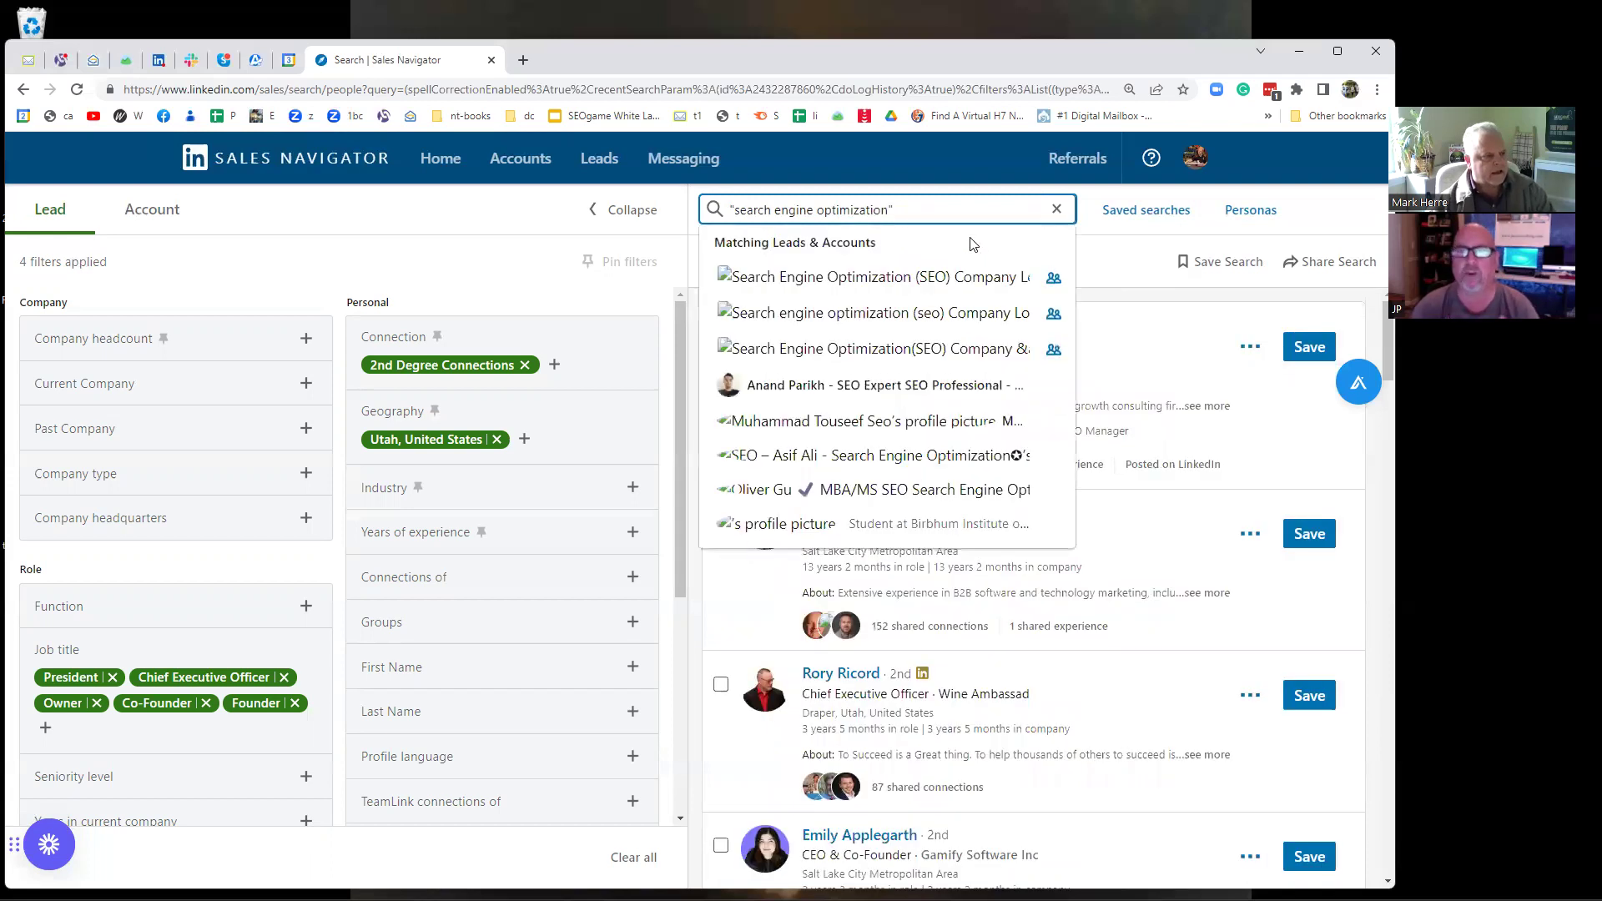
pyautogui.press('Return')
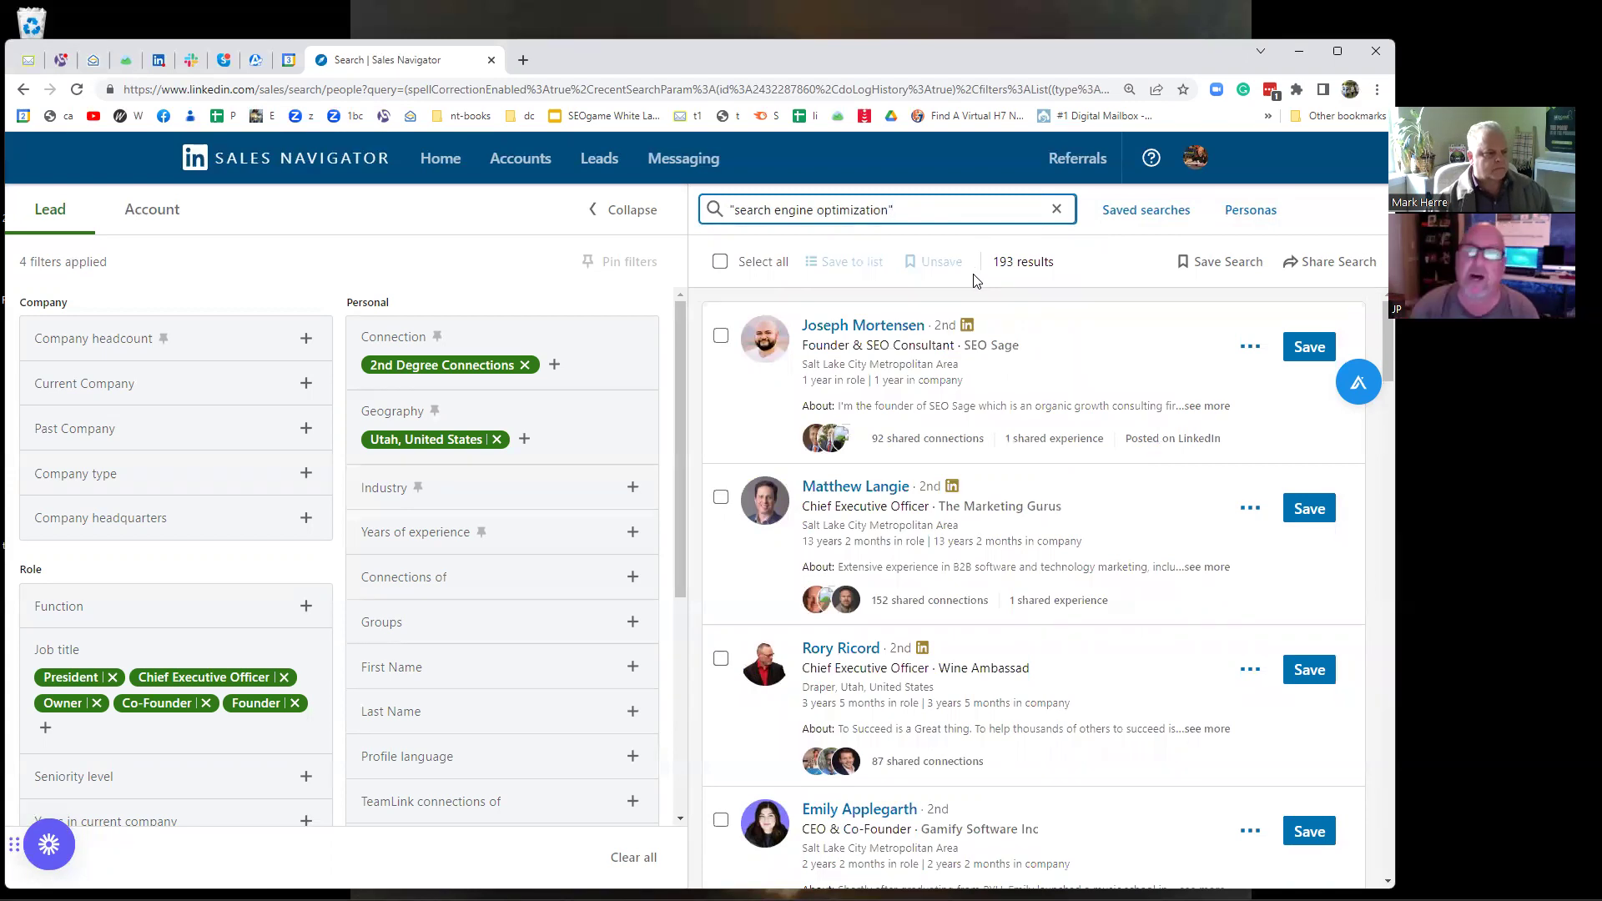
# Replace the exact-phrase keyword with seo and run the lead search.
pyautogui.press('BackSpace')
pyautogui.press('BackSpace')
pyautogui.press('BackSpace')
pyautogui.press('BackSpace')
pyautogui.press('BackSpace')
pyautogui.press('BackSpace')
pyautogui.press('BackSpace')
pyautogui.press('BackSpace')
pyautogui.press('BackSpace')
pyautogui.press('BackSpace')
pyautogui.press('BackSpace')
pyautogui.press('BackSpace')
pyautogui.press('BackSpace')
pyautogui.press('BackSpace')
pyautogui.press('BackSpace')
pyautogui.press('BackSpace')
pyautogui.press('BackSpace')
pyautogui.press('BackSpace')
pyautogui.press('BackSpace')
pyautogui.press('BackSpace')
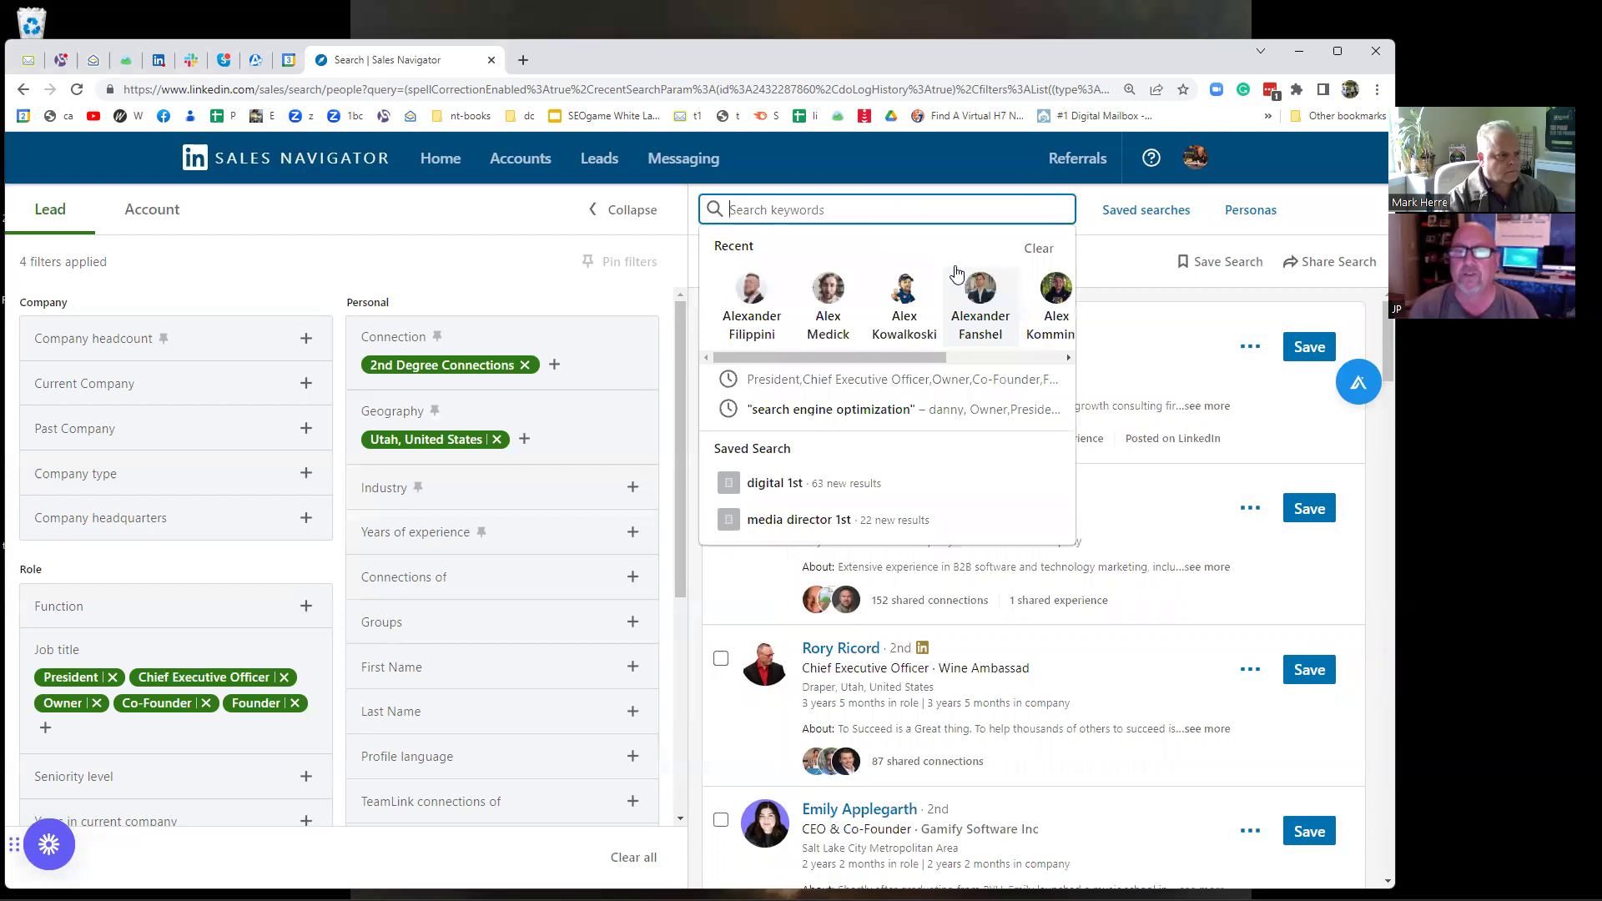
pyautogui.write('seo')
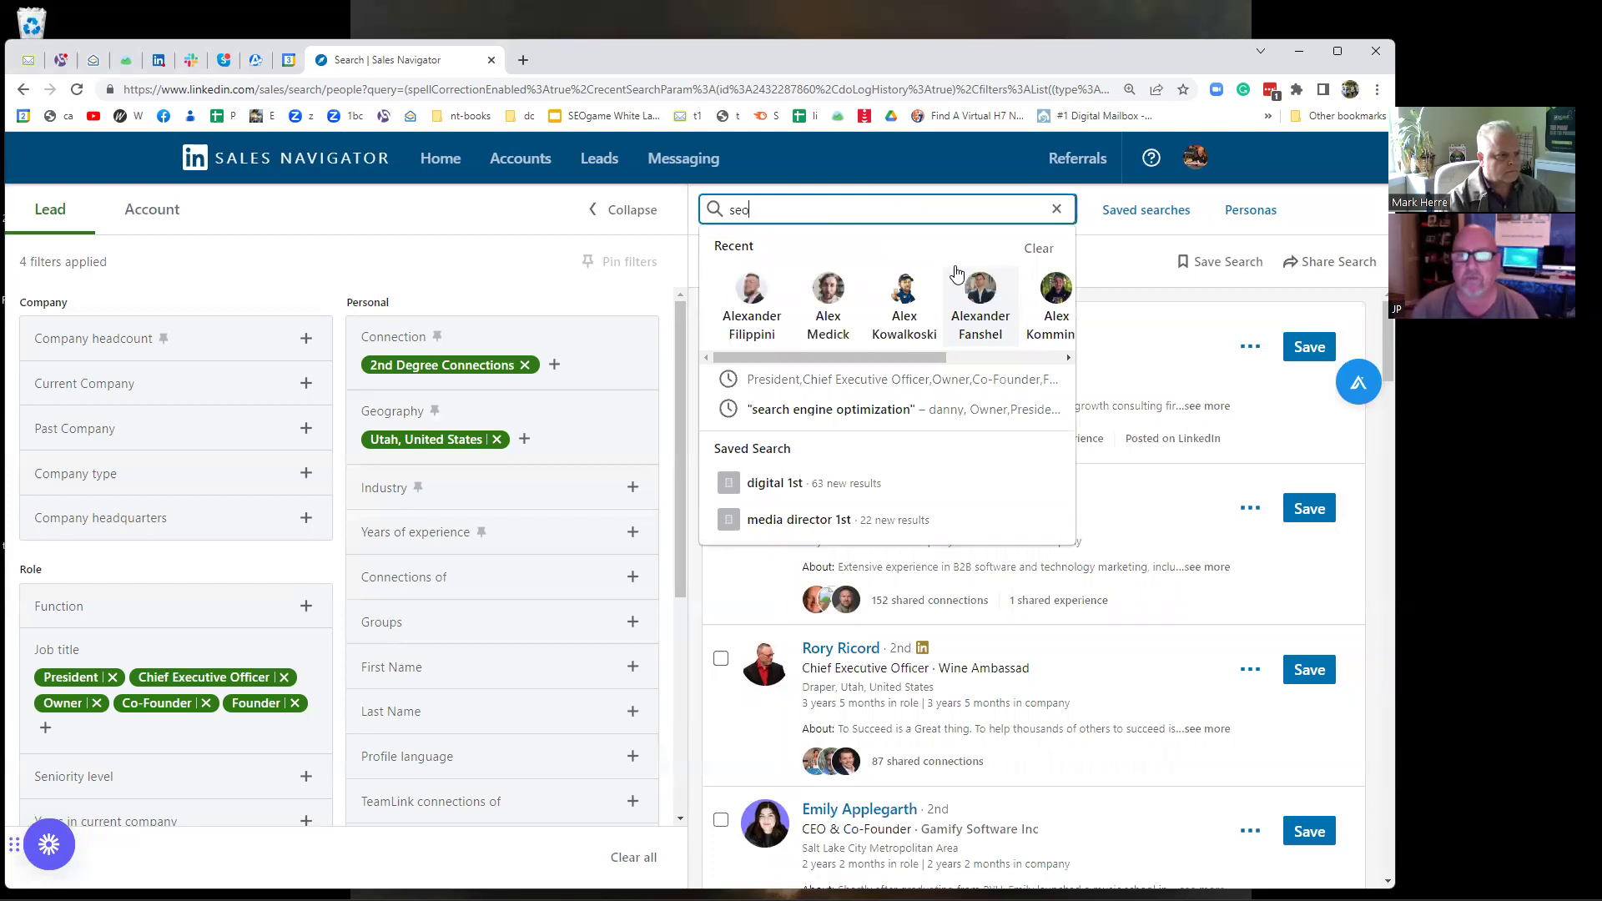
pyautogui.press('Return')
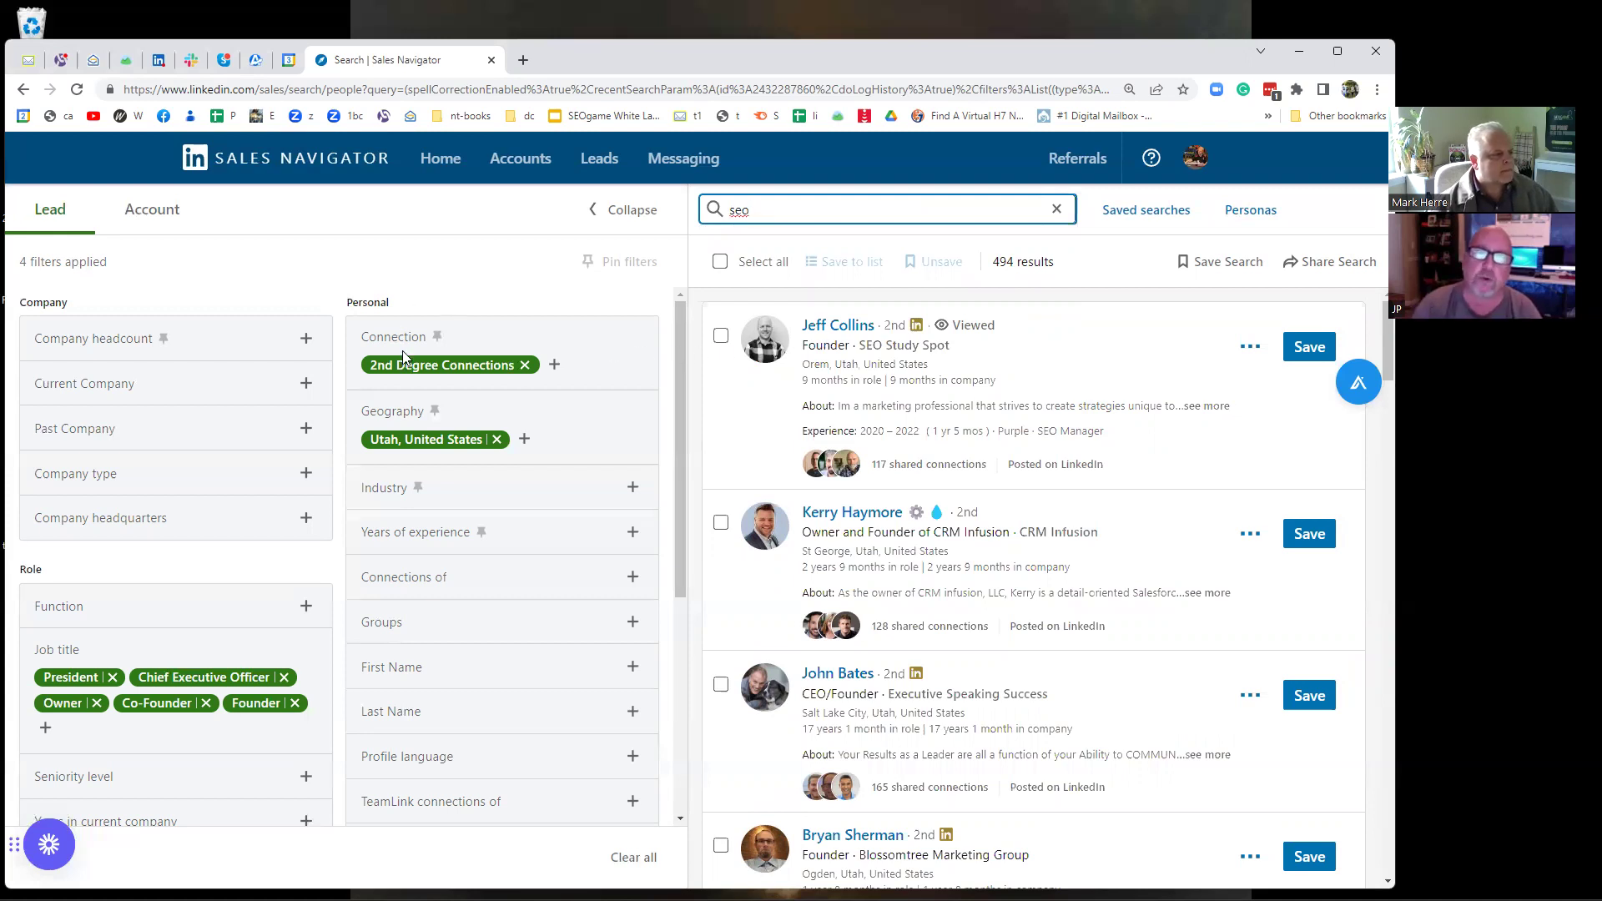
# Add 3rd Degree+ Connections to the Connection filter alongside 2nd Degree Connections.
pyautogui.click(555, 367)
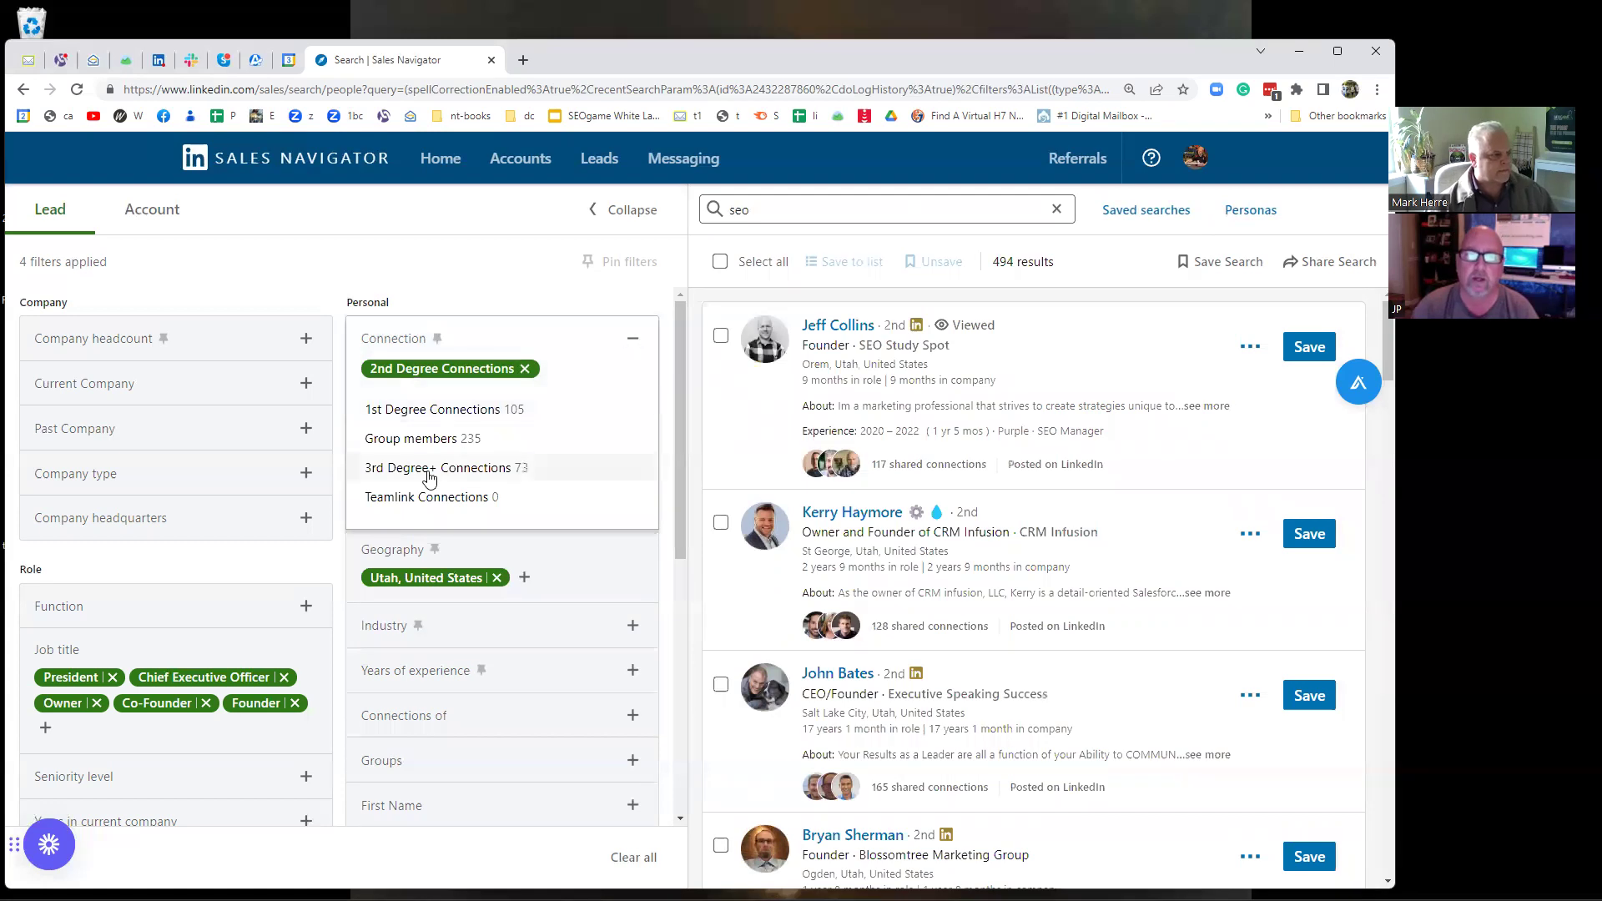
pyautogui.click(429, 474)
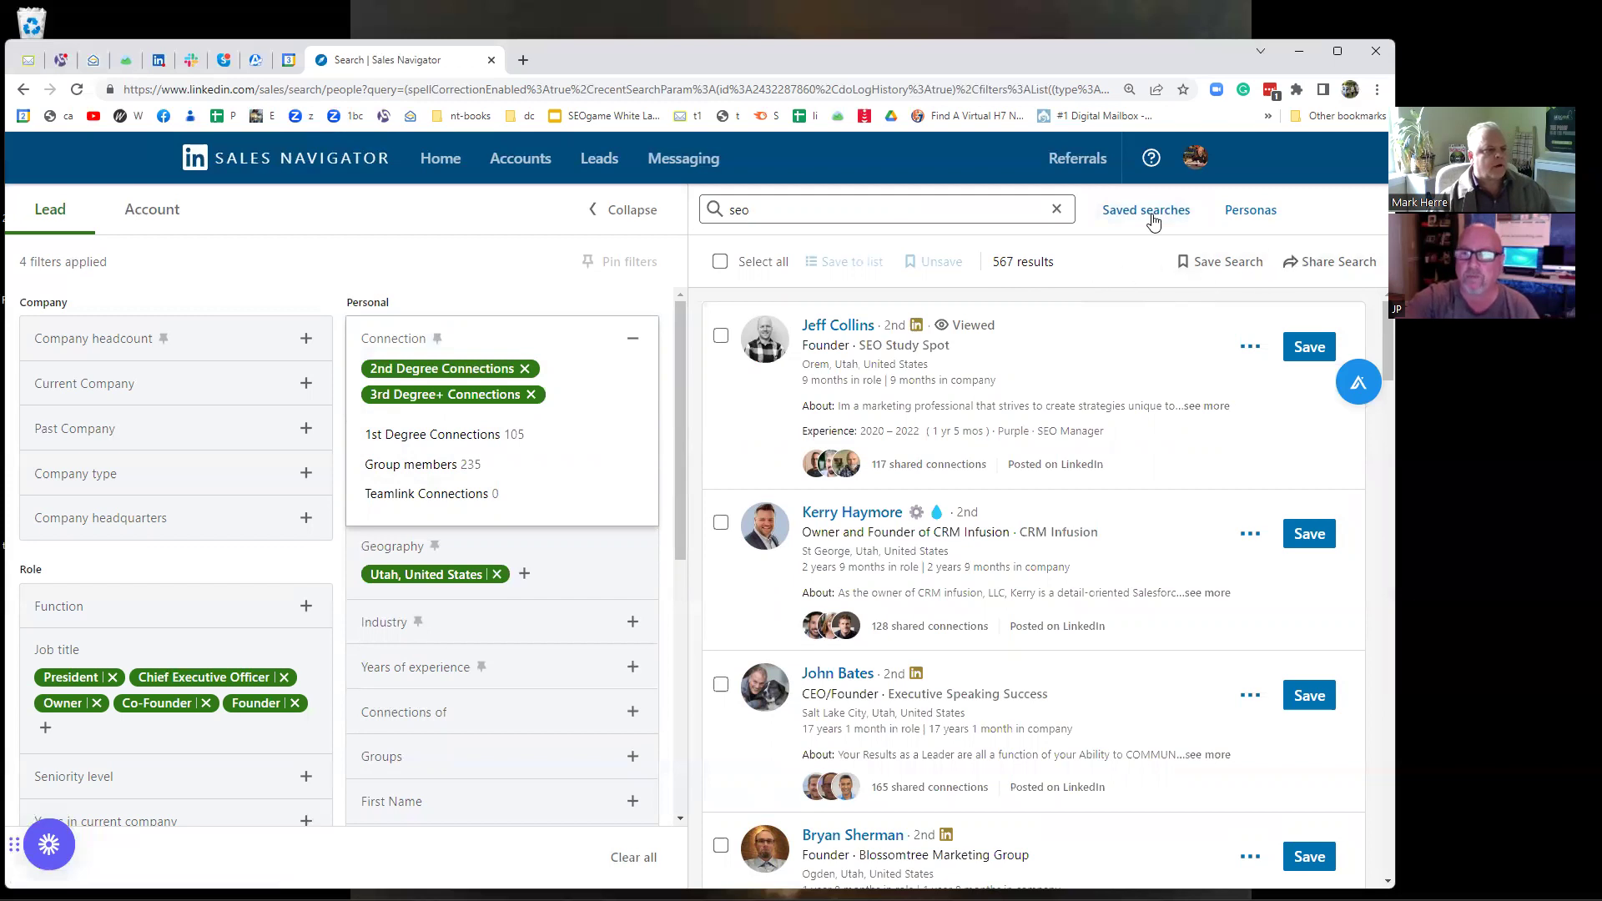
# Save the current lead search under the name seo-utah.
pyautogui.click(1218, 266)
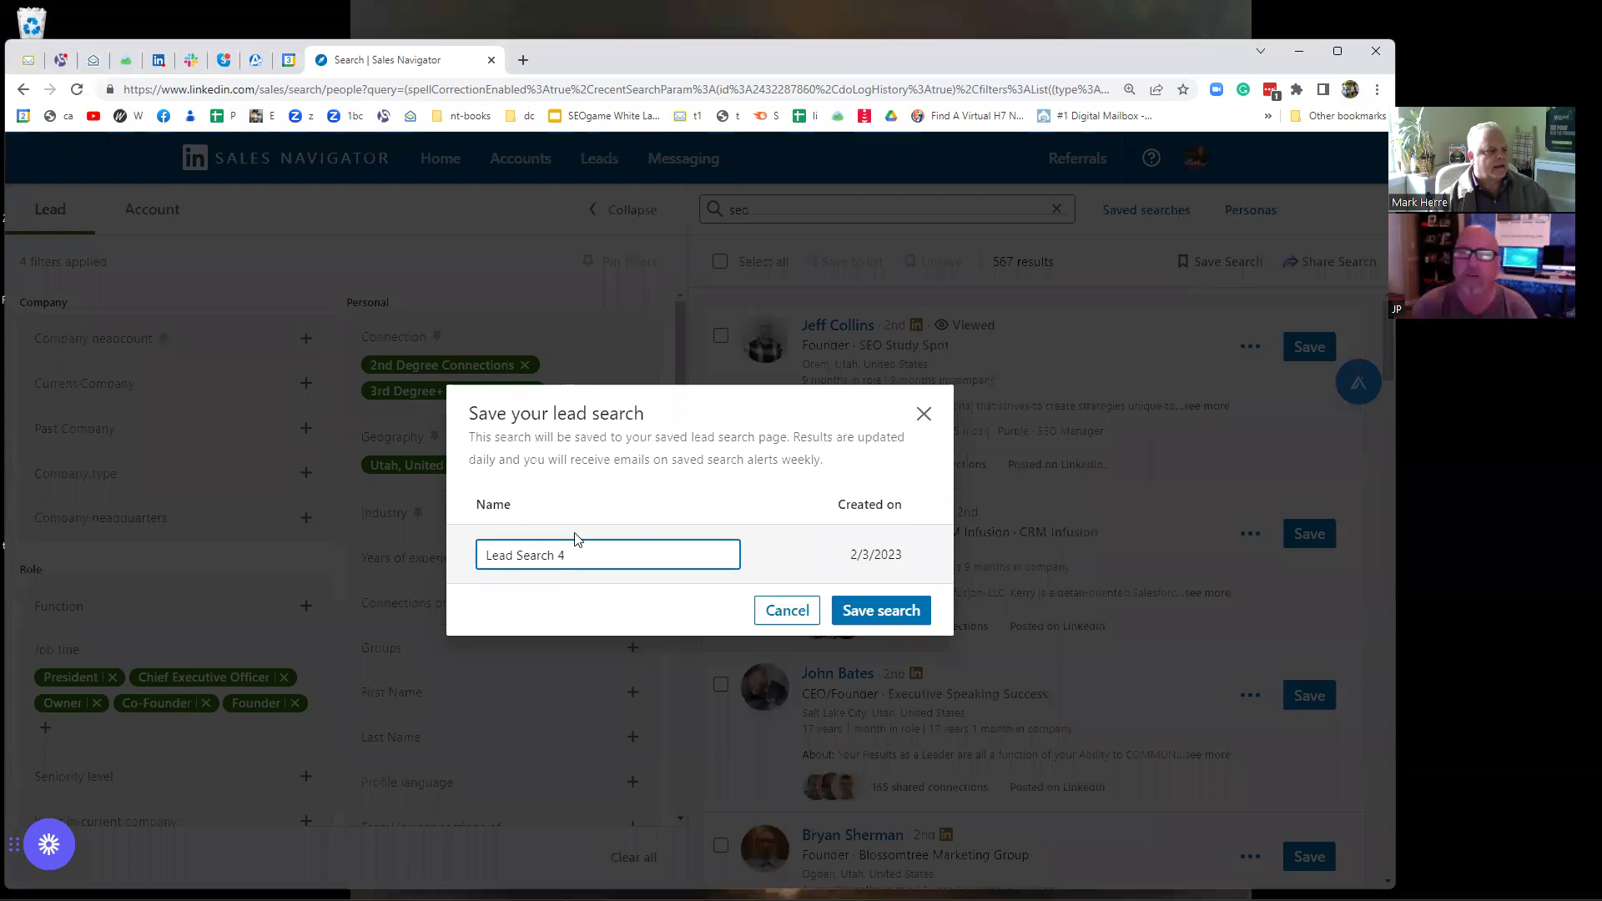
pyautogui.moveTo(571, 555); pyautogui.dragTo(444, 557)
pyautogui.write('s')
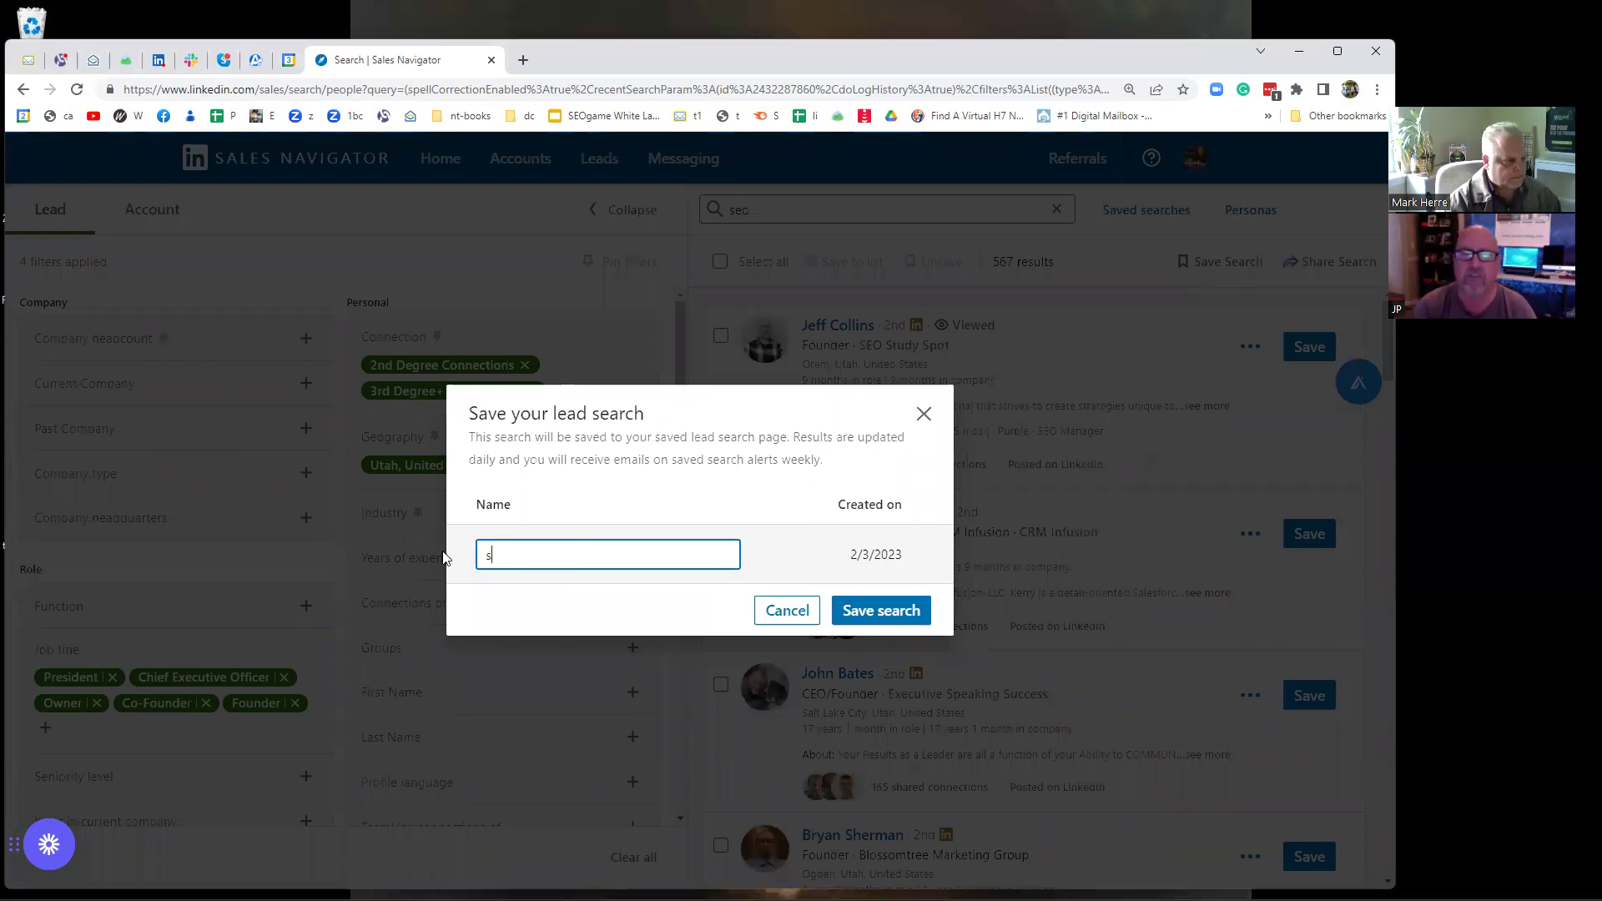
pyautogui.write('eo-utah')
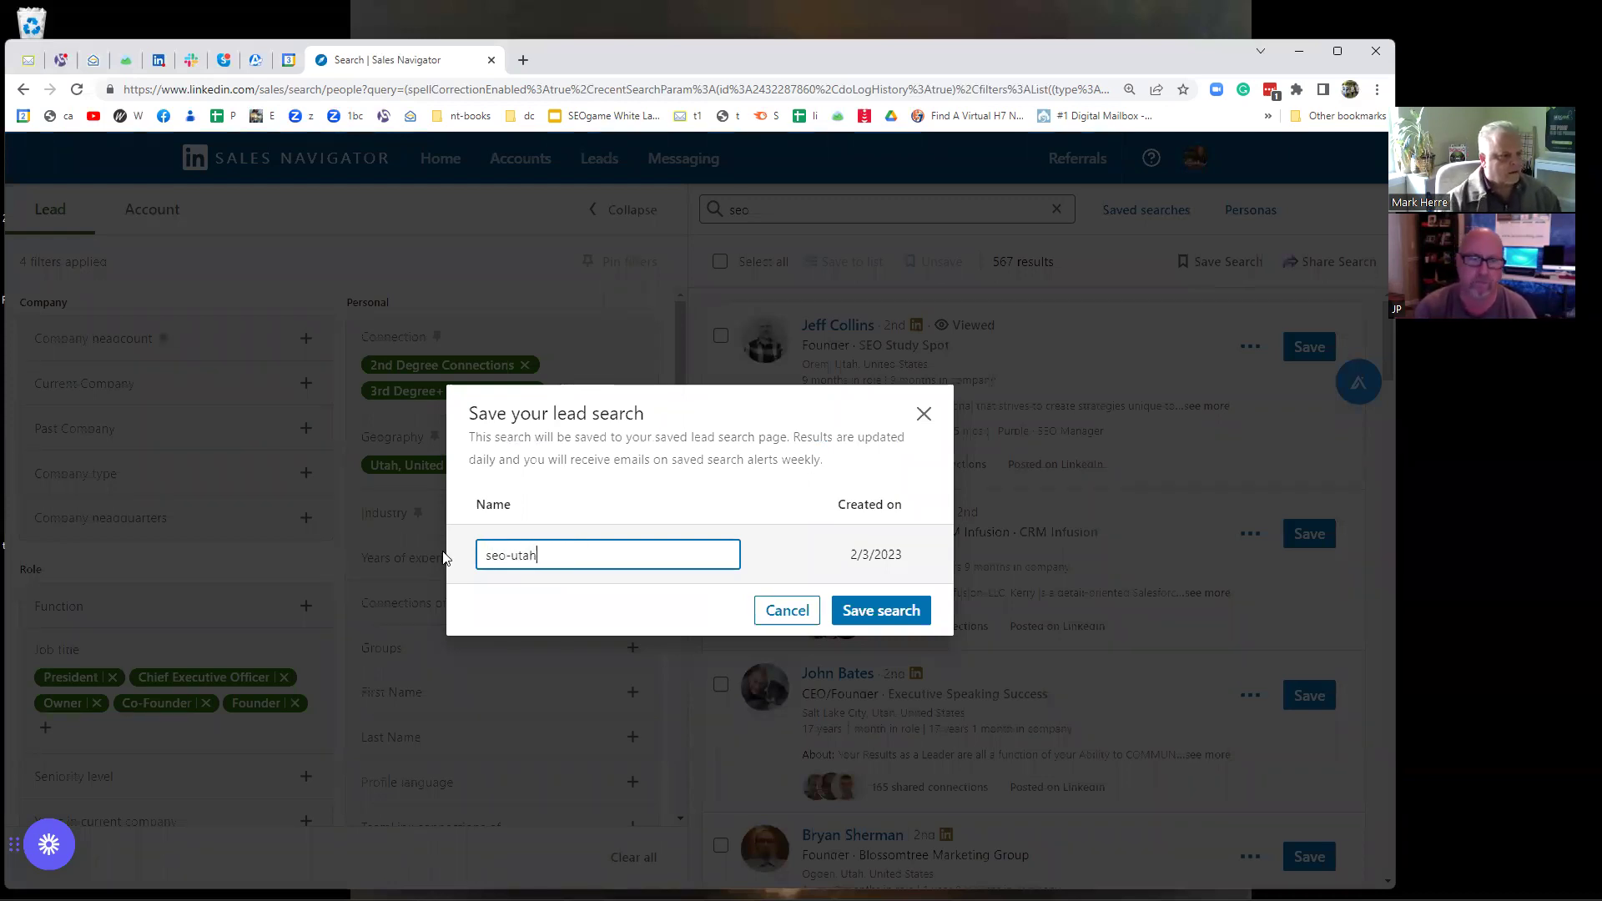
pyautogui.click(868, 613)
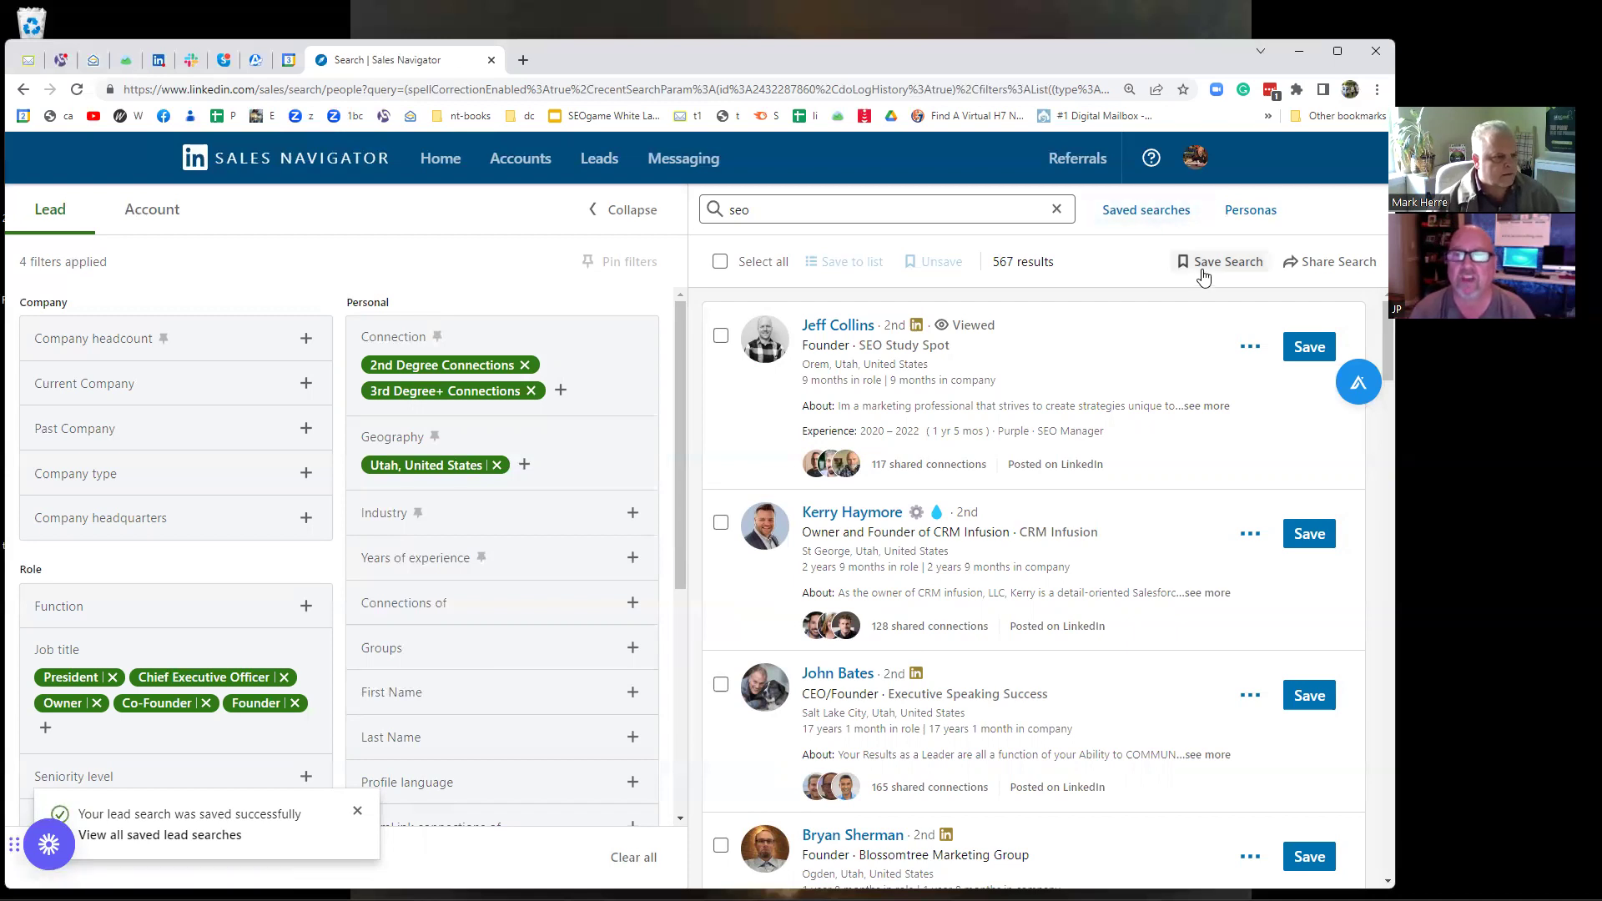
# Open the saved lead search seo-utah and collapse its expanded filters.
pyautogui.click(1147, 209)
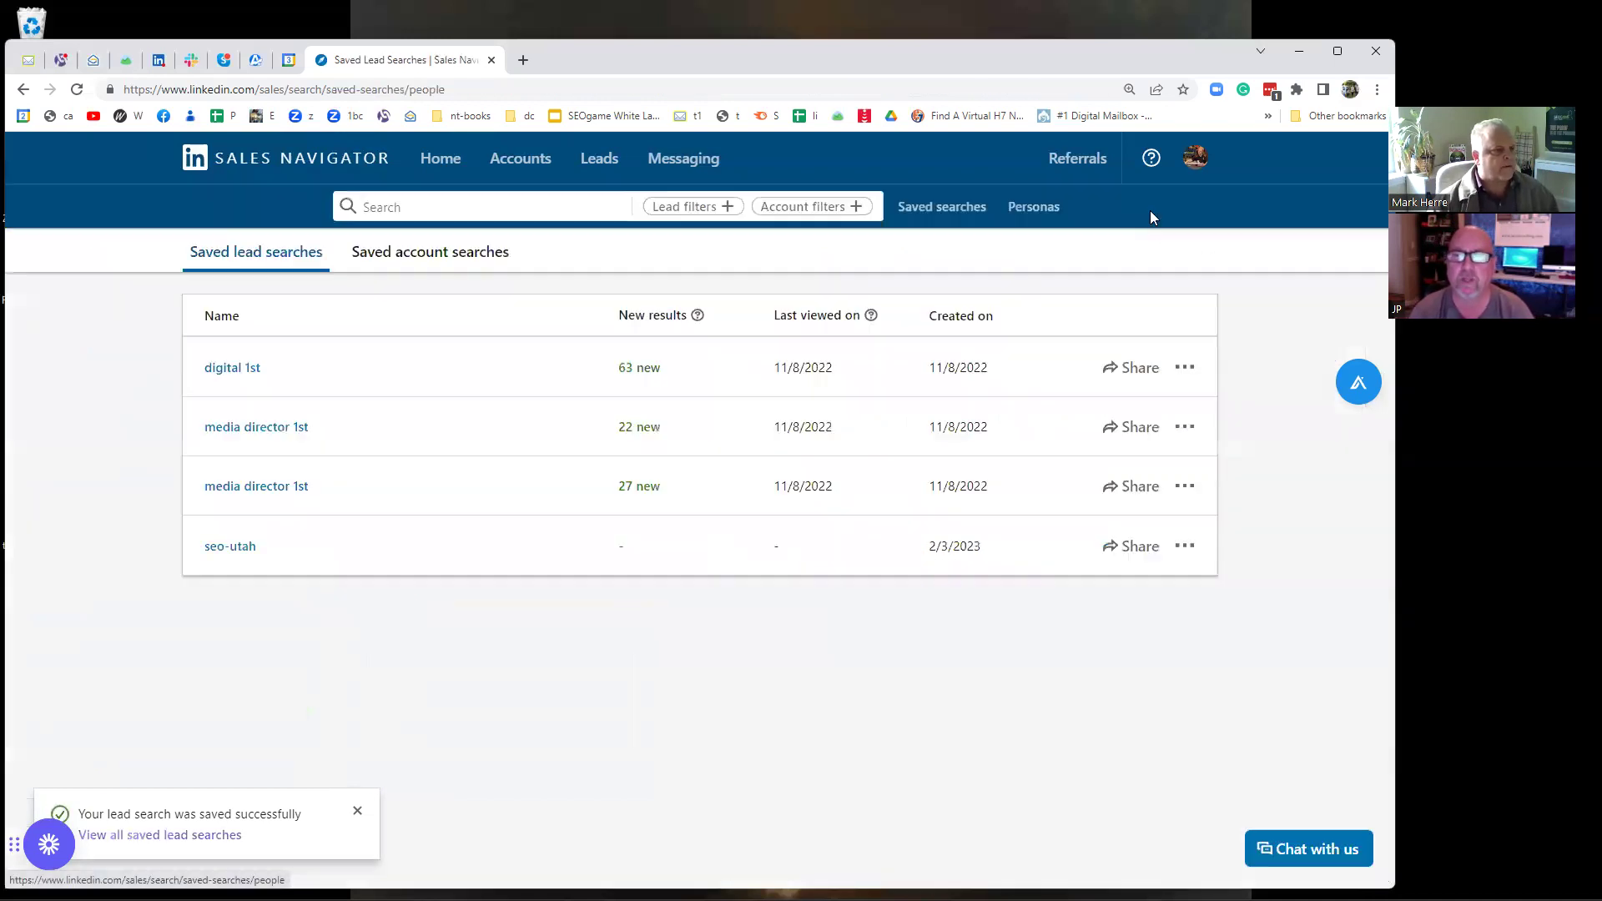
pyautogui.click(231, 547)
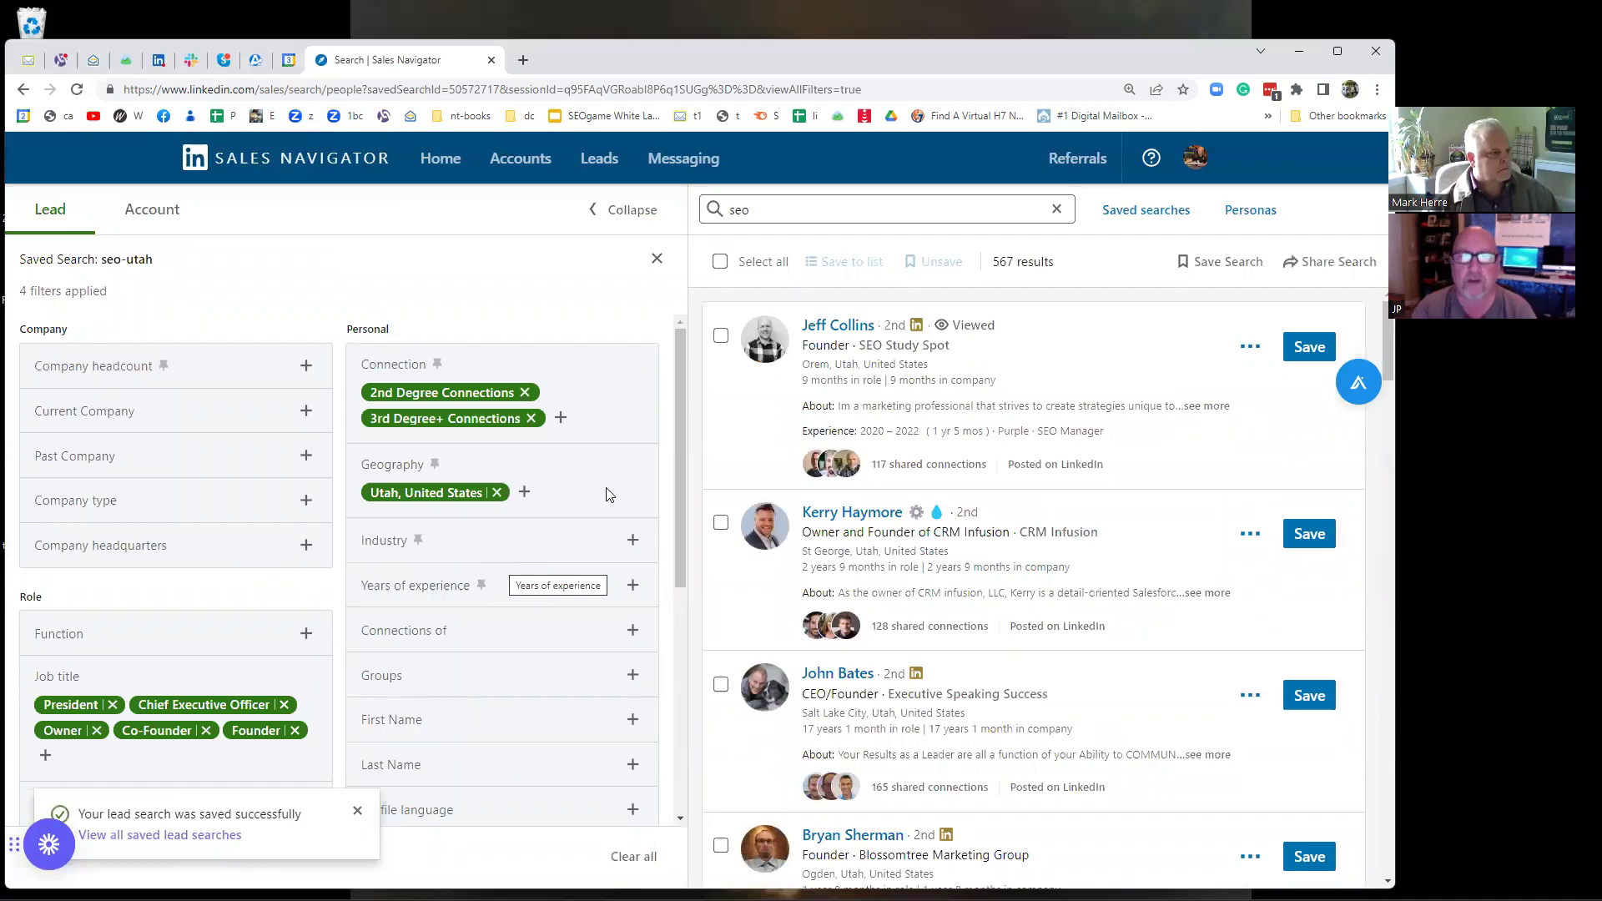
pyautogui.click(586, 211)
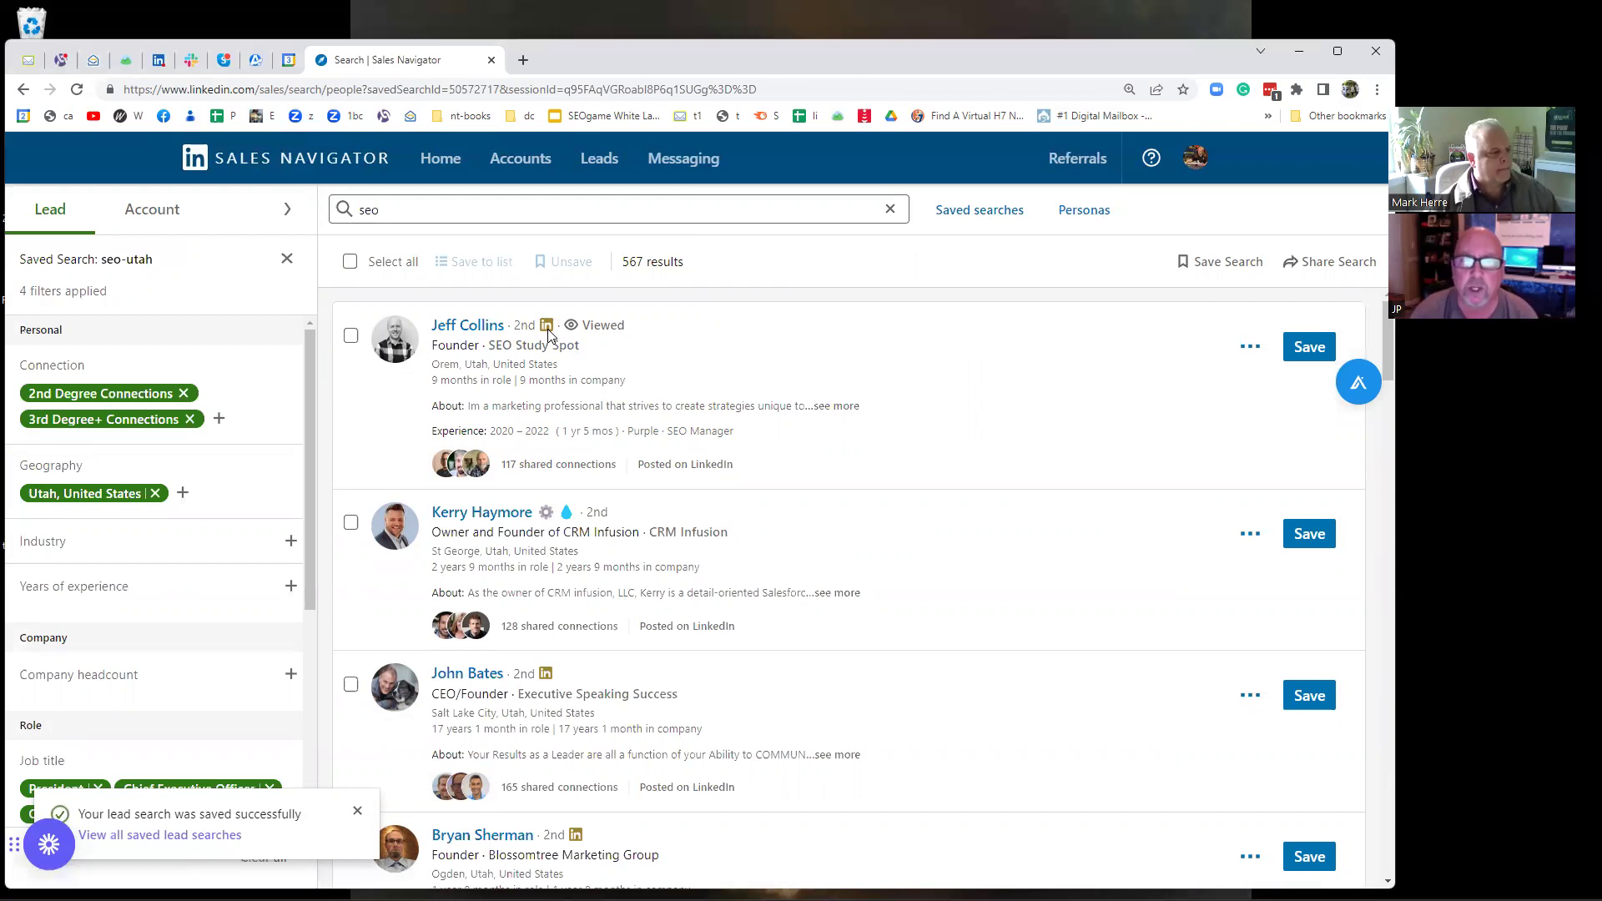
# Open the profile preview of the SEO Study Spot founder and read what the Open badge means.
pyautogui.click(469, 326)
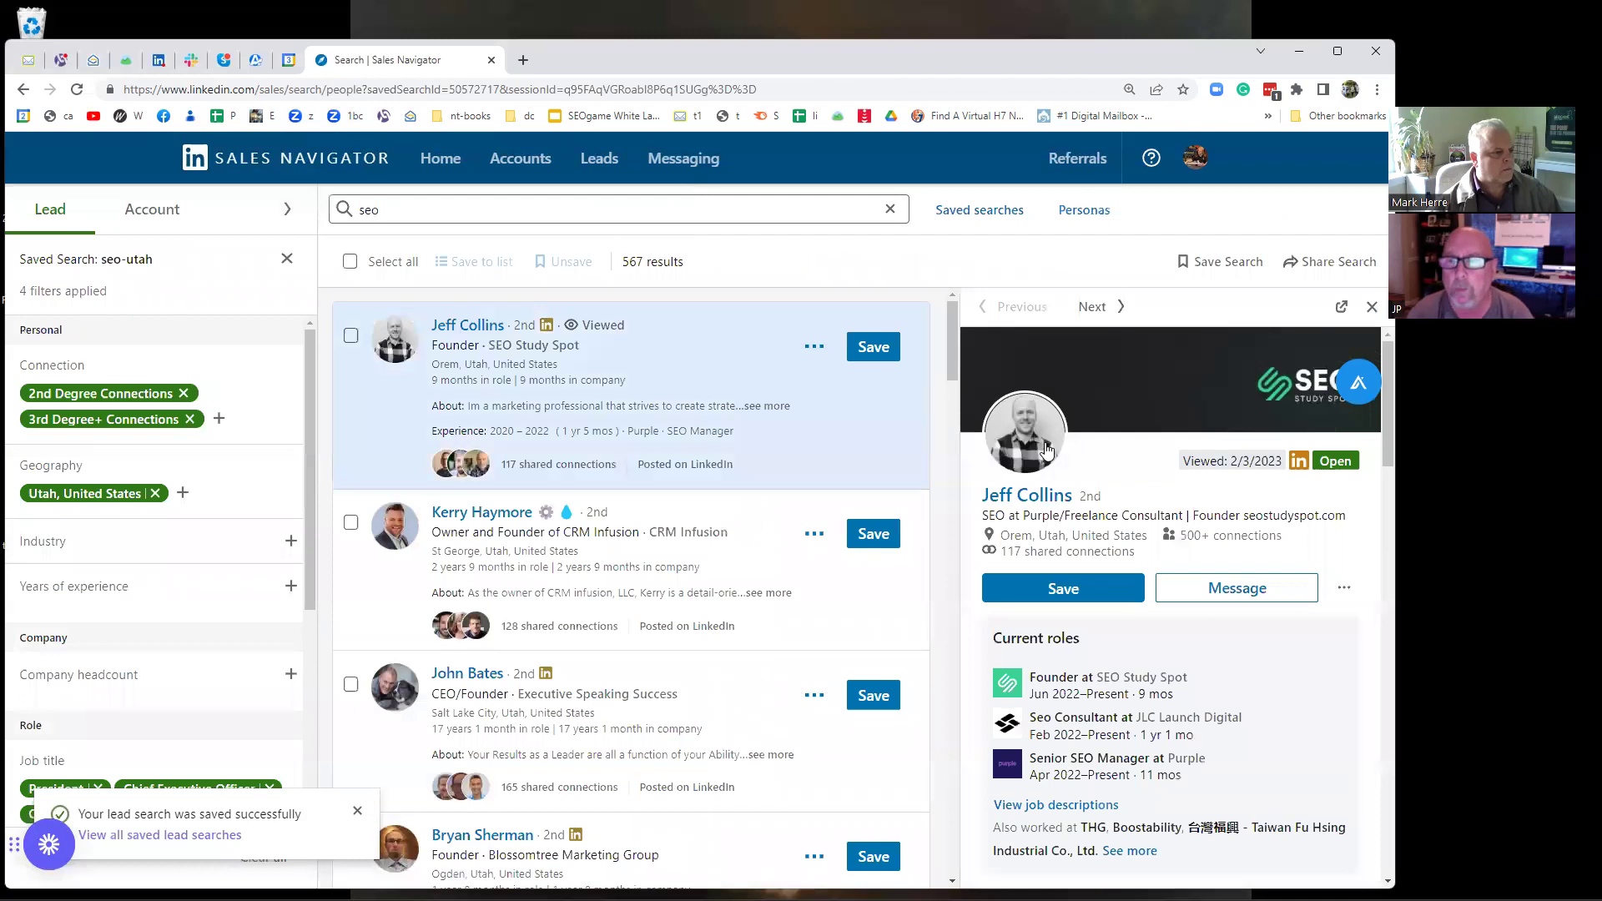
pyautogui.moveTo(1333, 467)
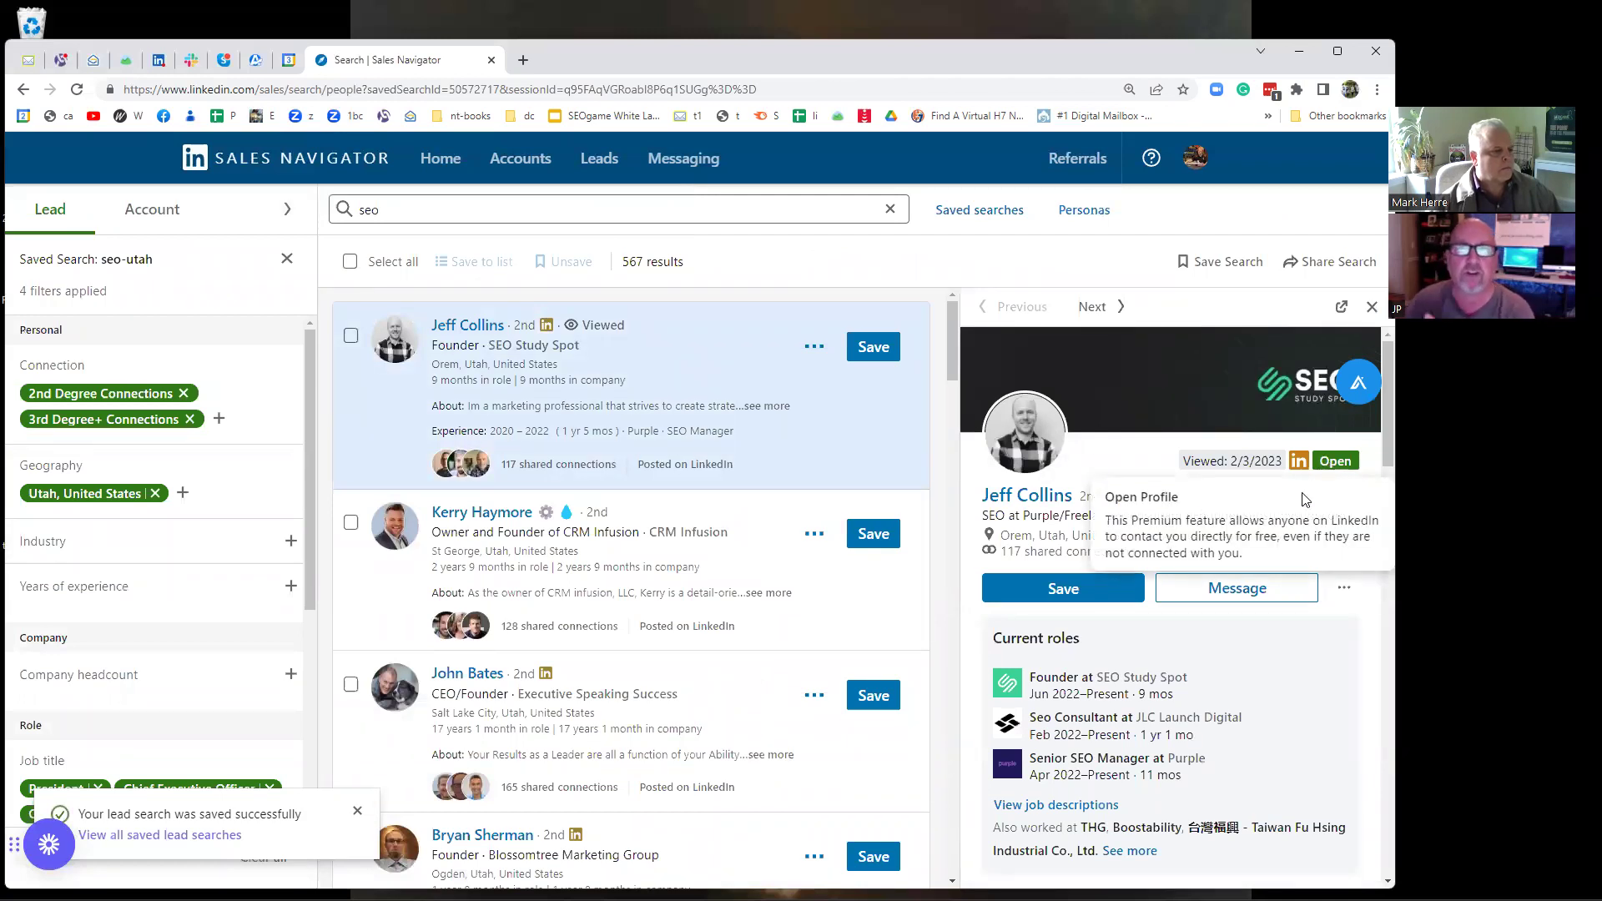
# Start an InMail to the SEO Study Spot founder with a first-name greeting in the body, and discard the draft.
pyautogui.click(1245, 593)
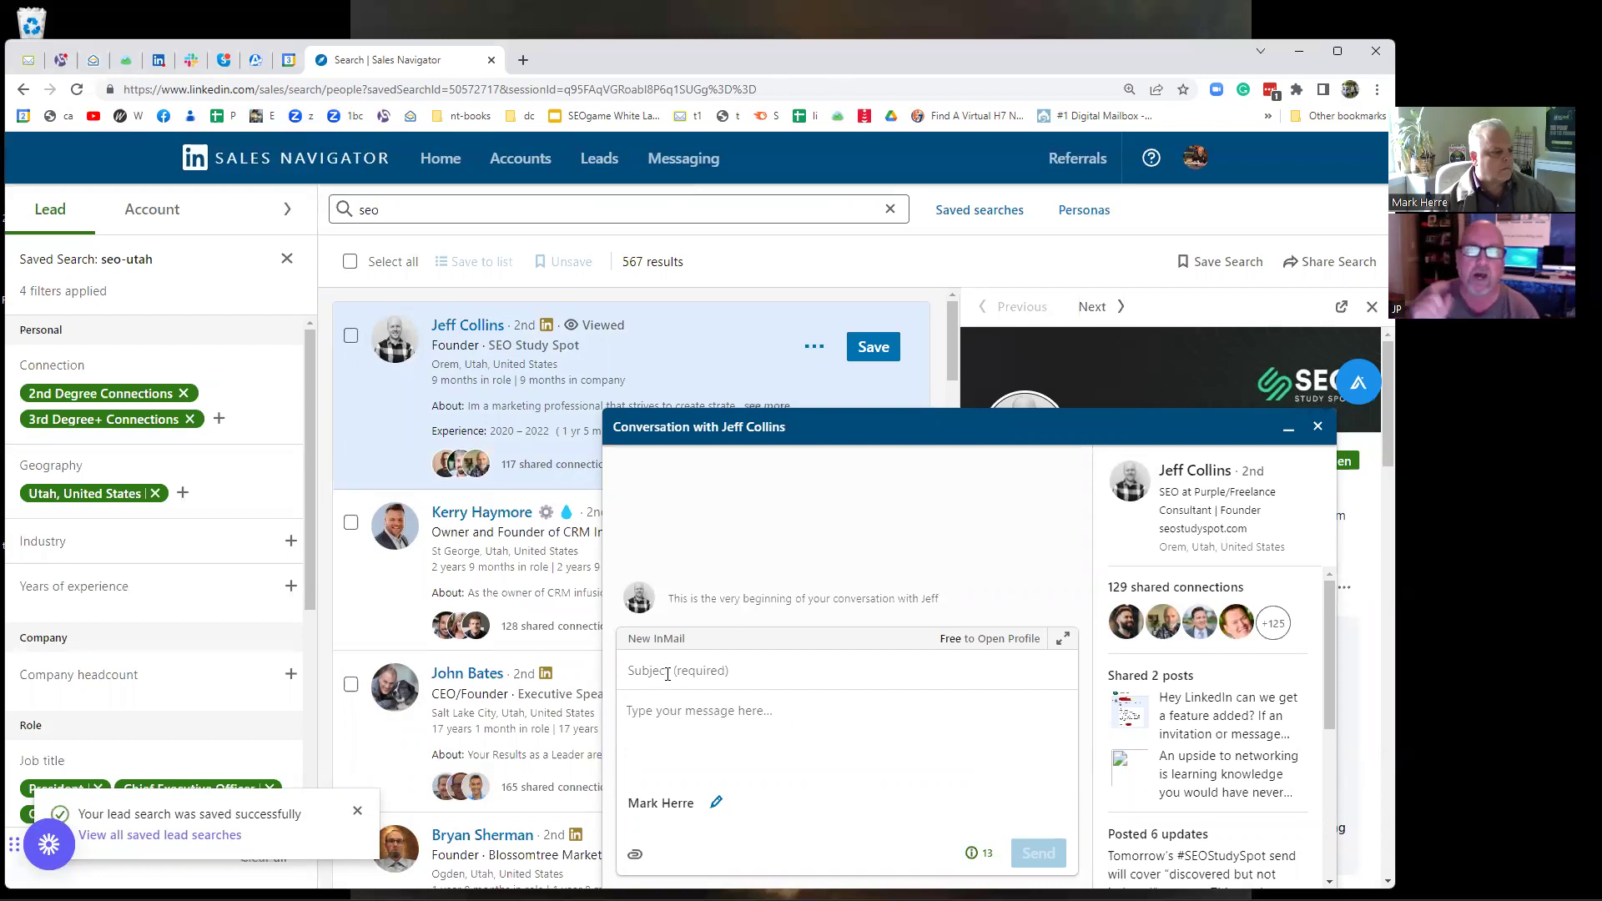
pyautogui.click(668, 703)
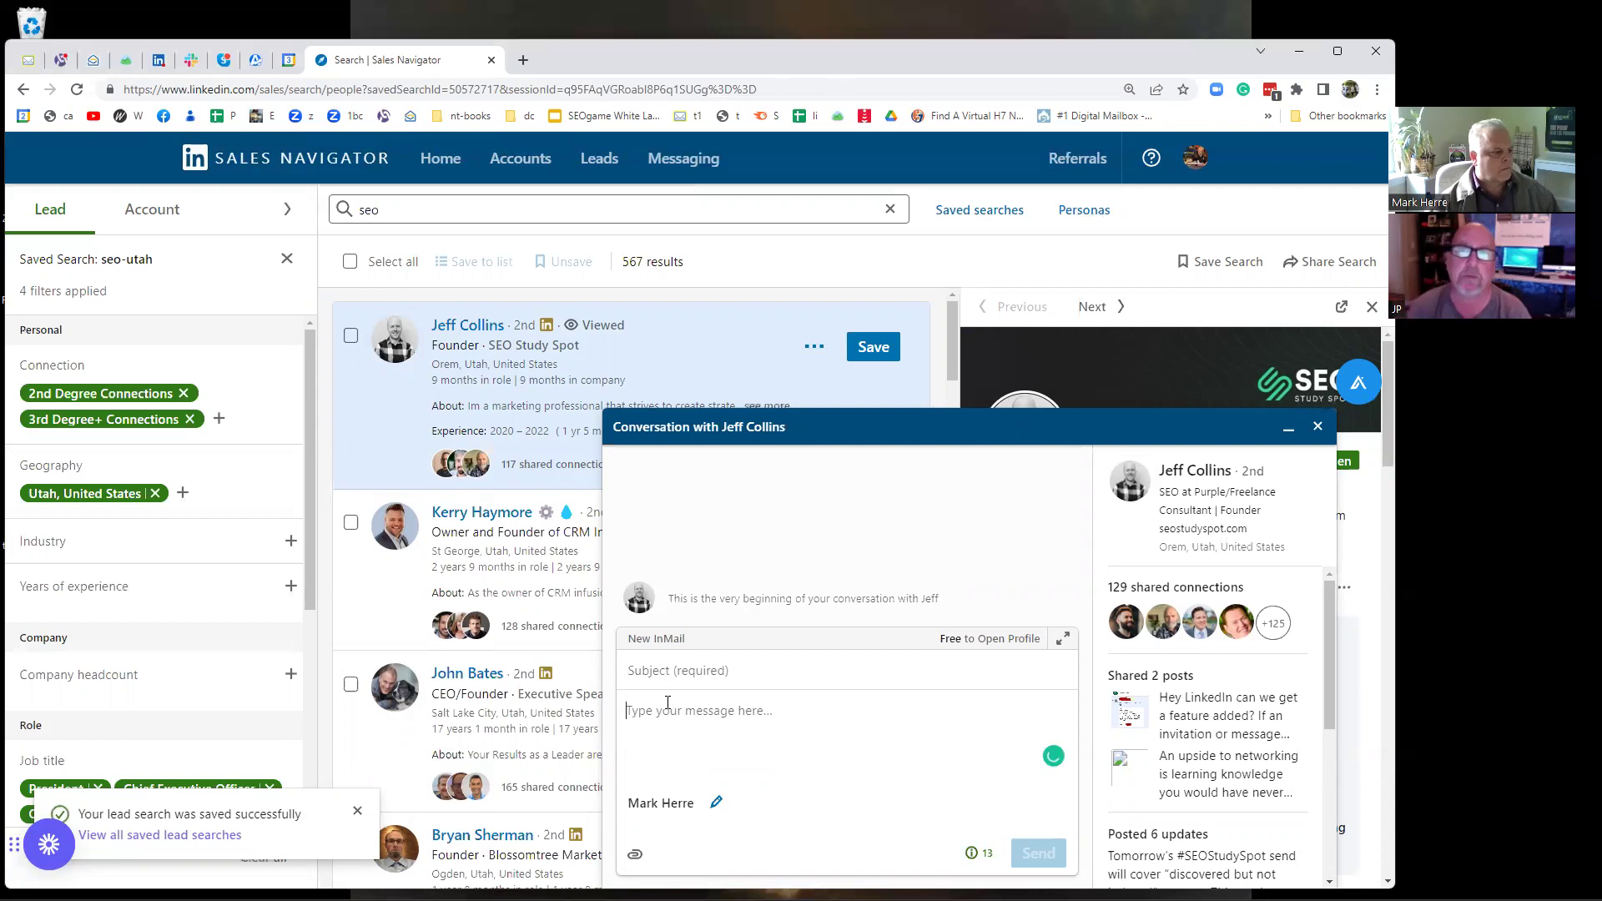
pyautogui.write('Hi Jeff')
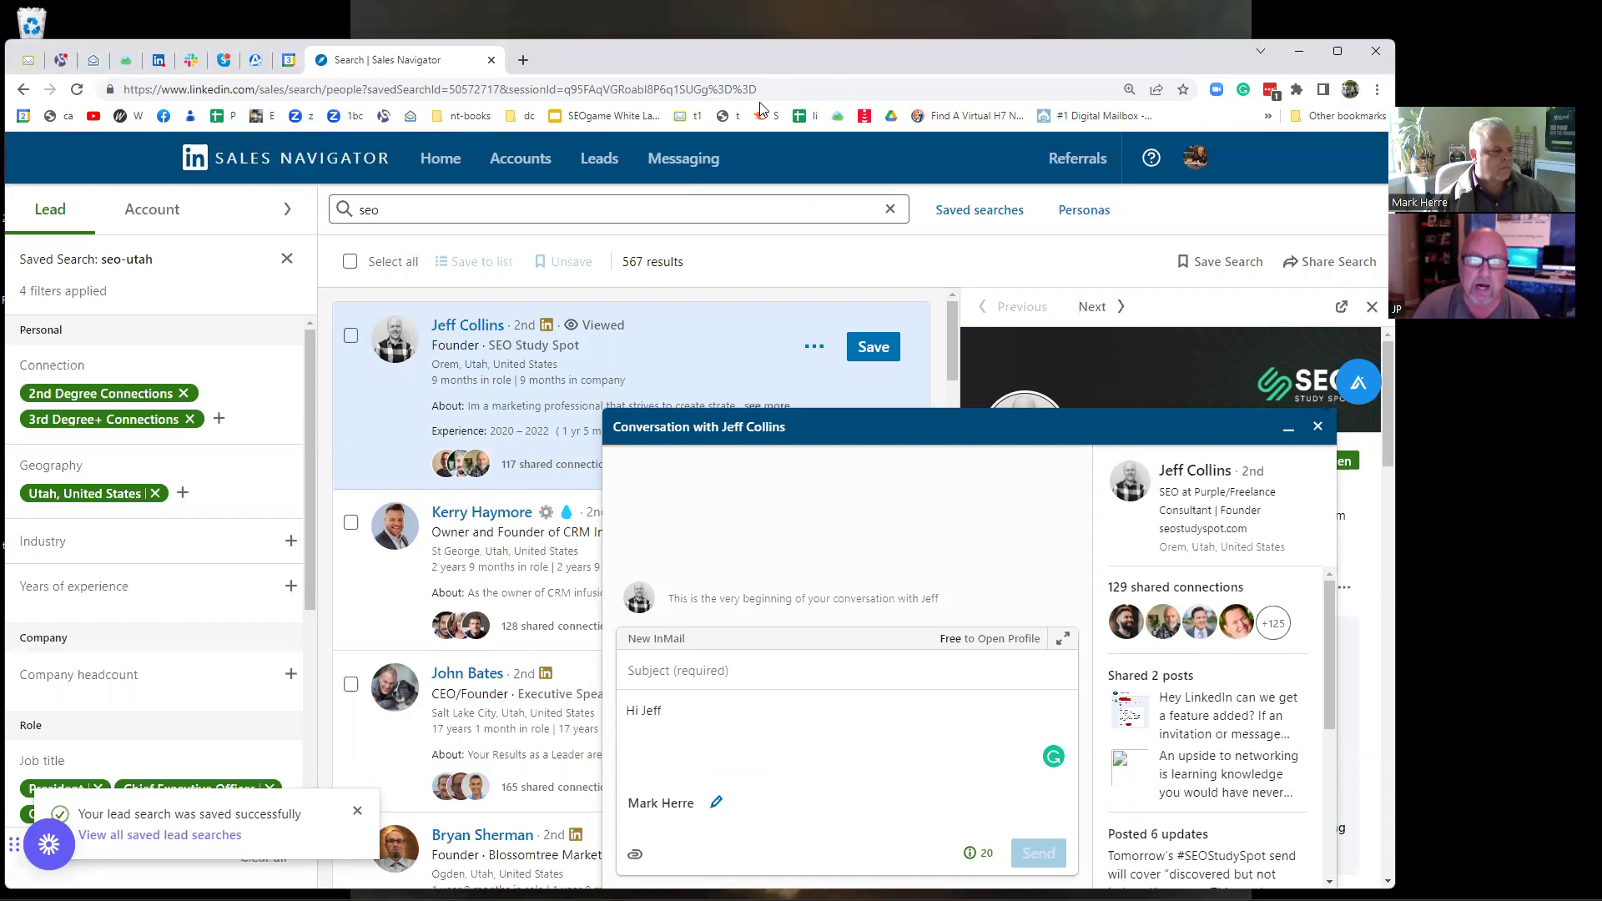
pyautogui.write(',')
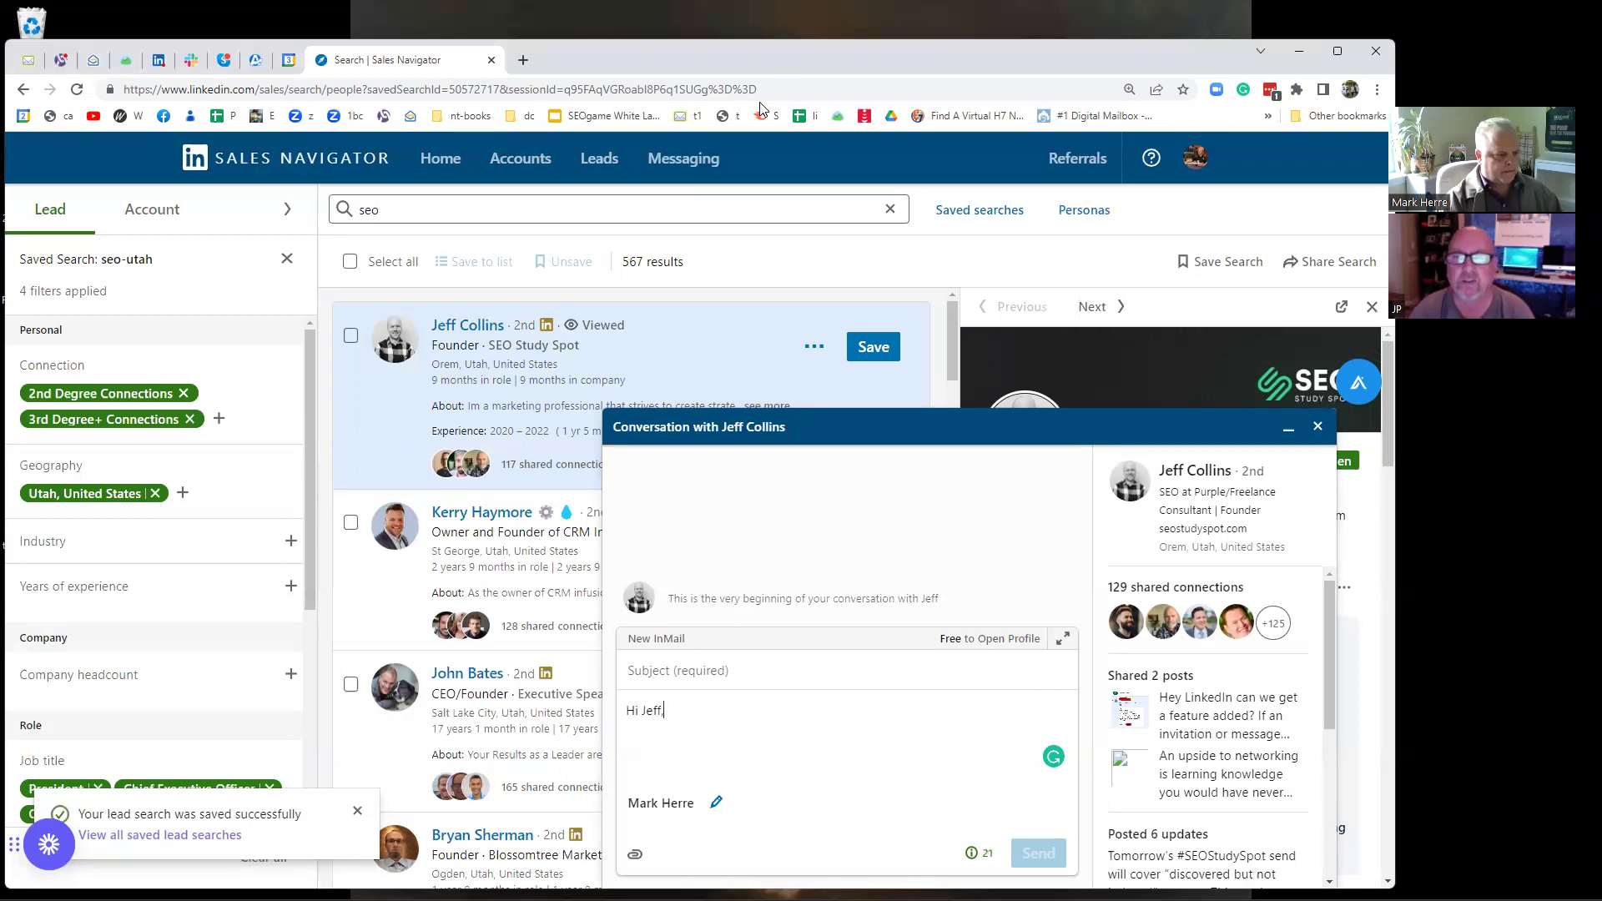
pyautogui.press('Return')
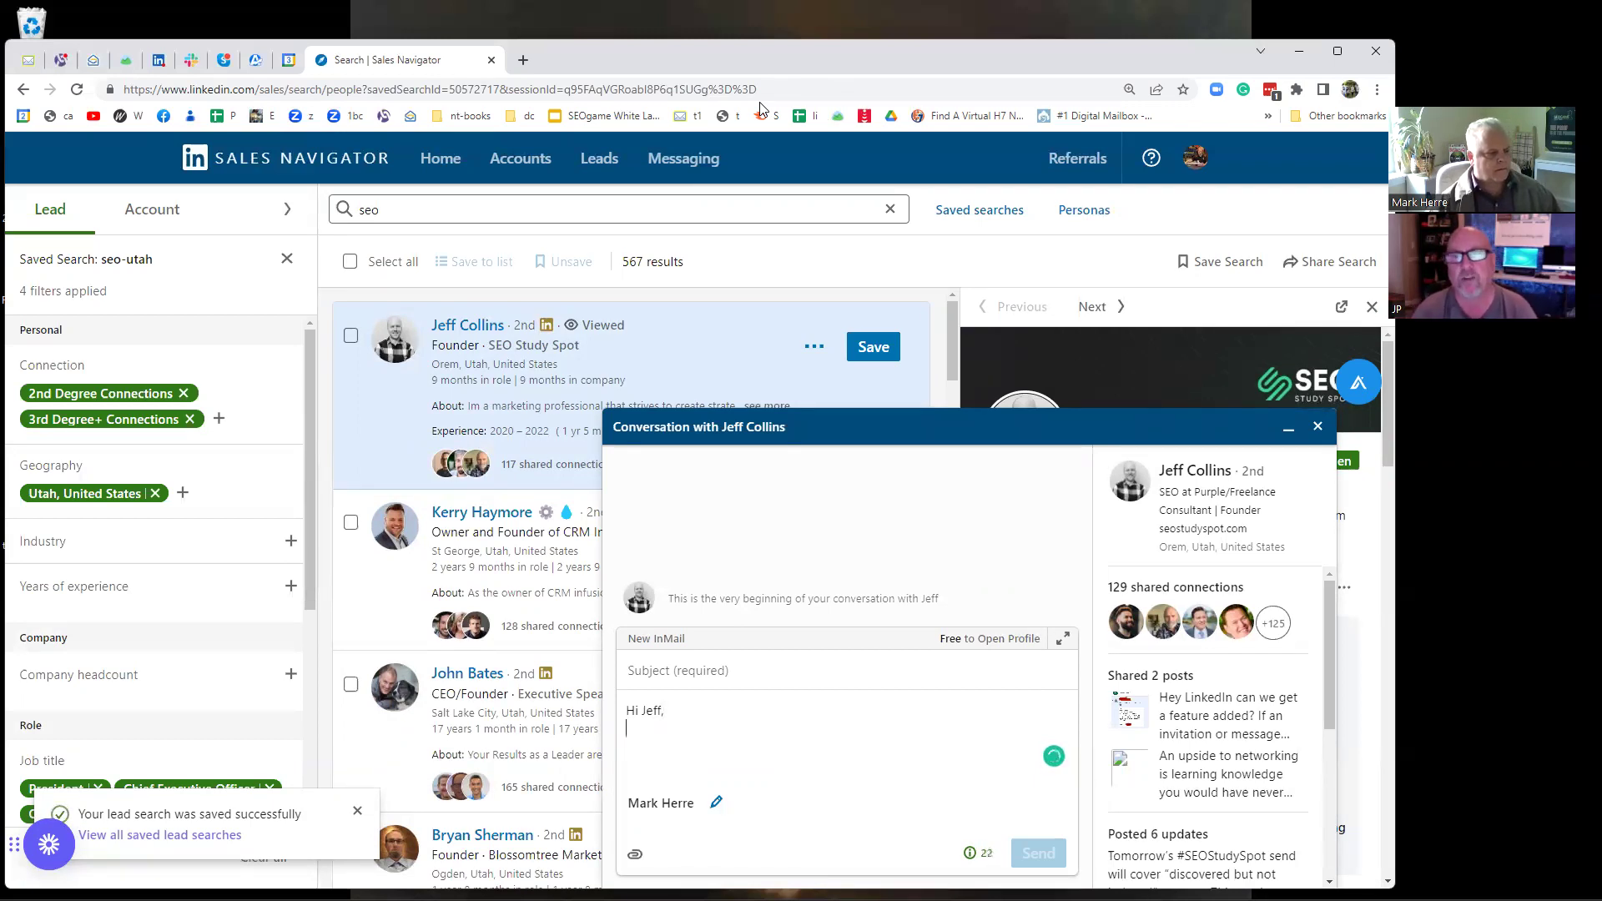
pyautogui.click(714, 672)
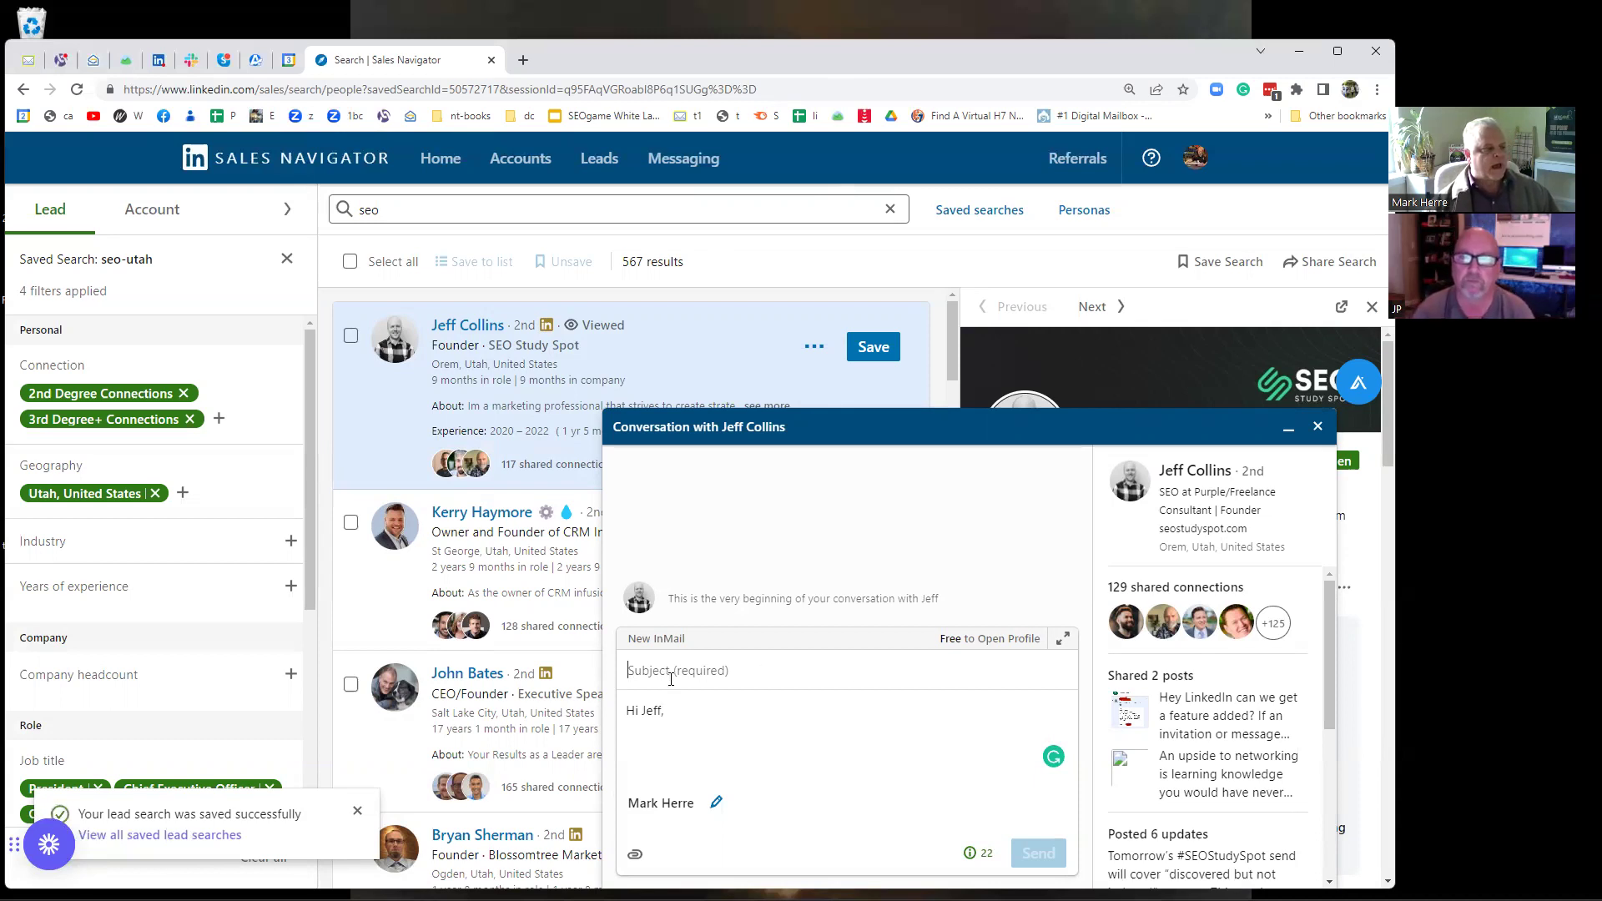
pyautogui.click(1317, 426)
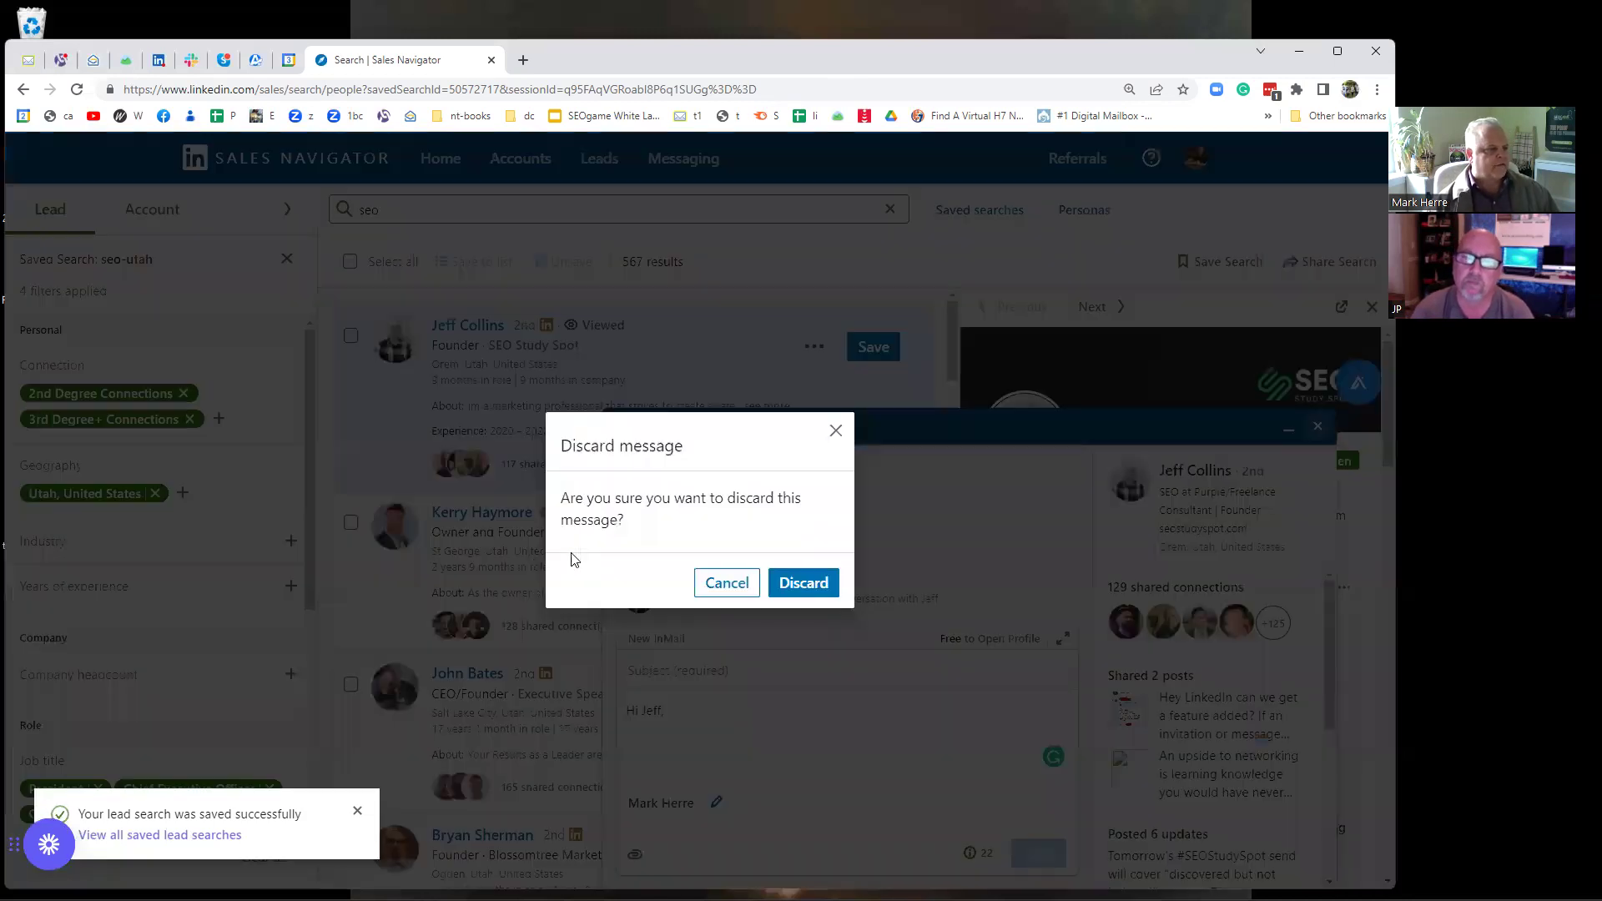
pyautogui.click(797, 586)
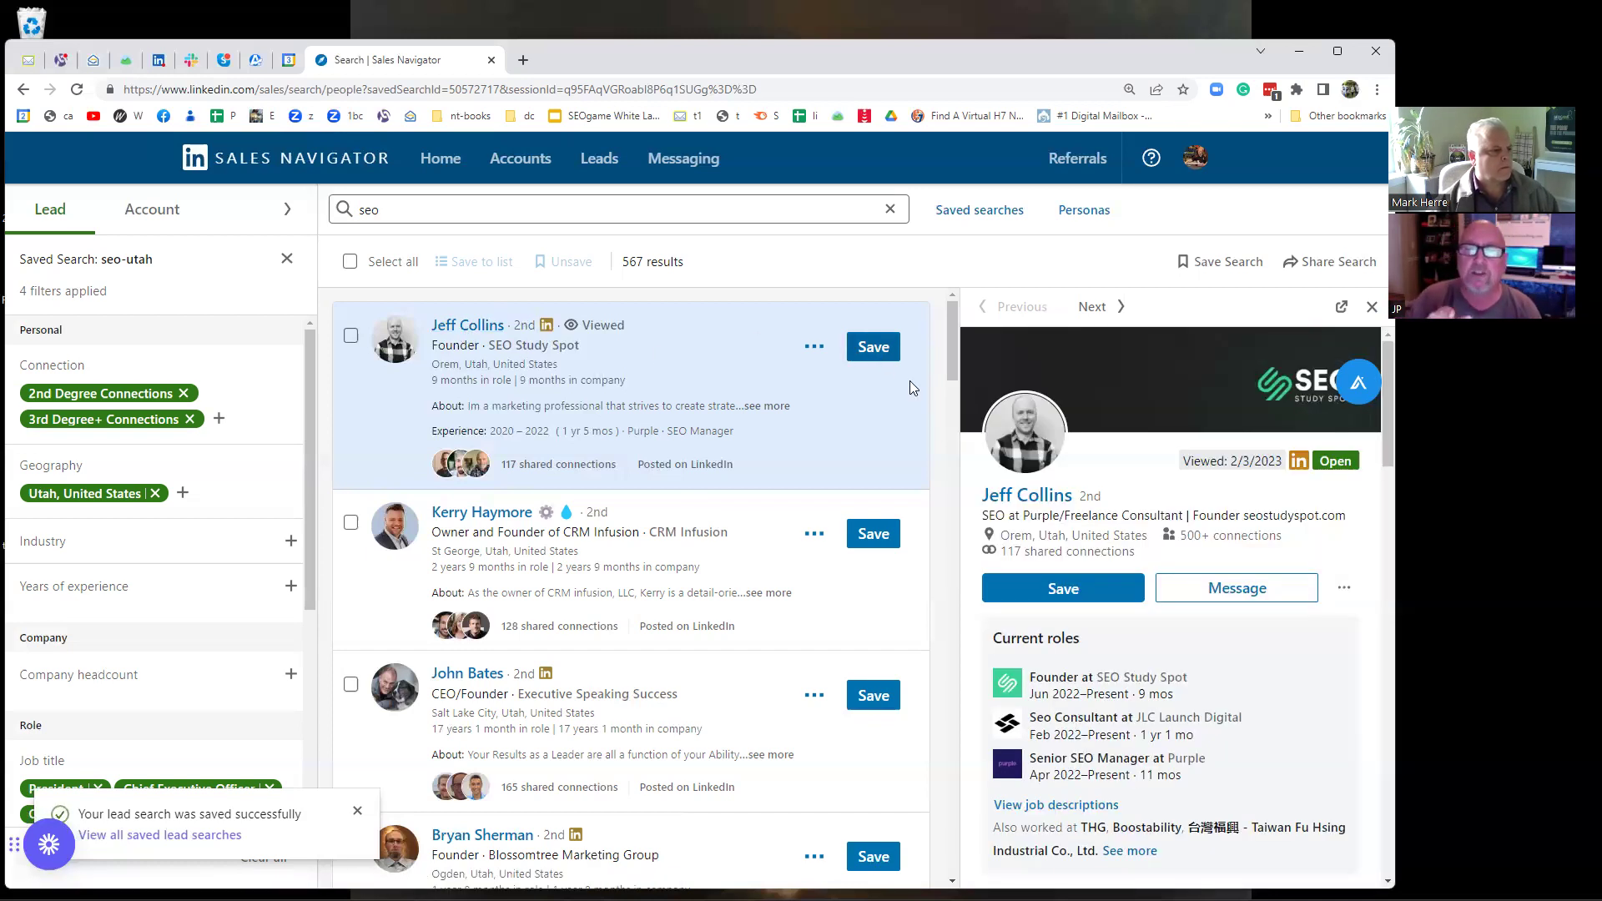
# Save the SEO Study Spot founder as a lead and start a new lead list for him named niche-seo.
pyautogui.click(867, 361)
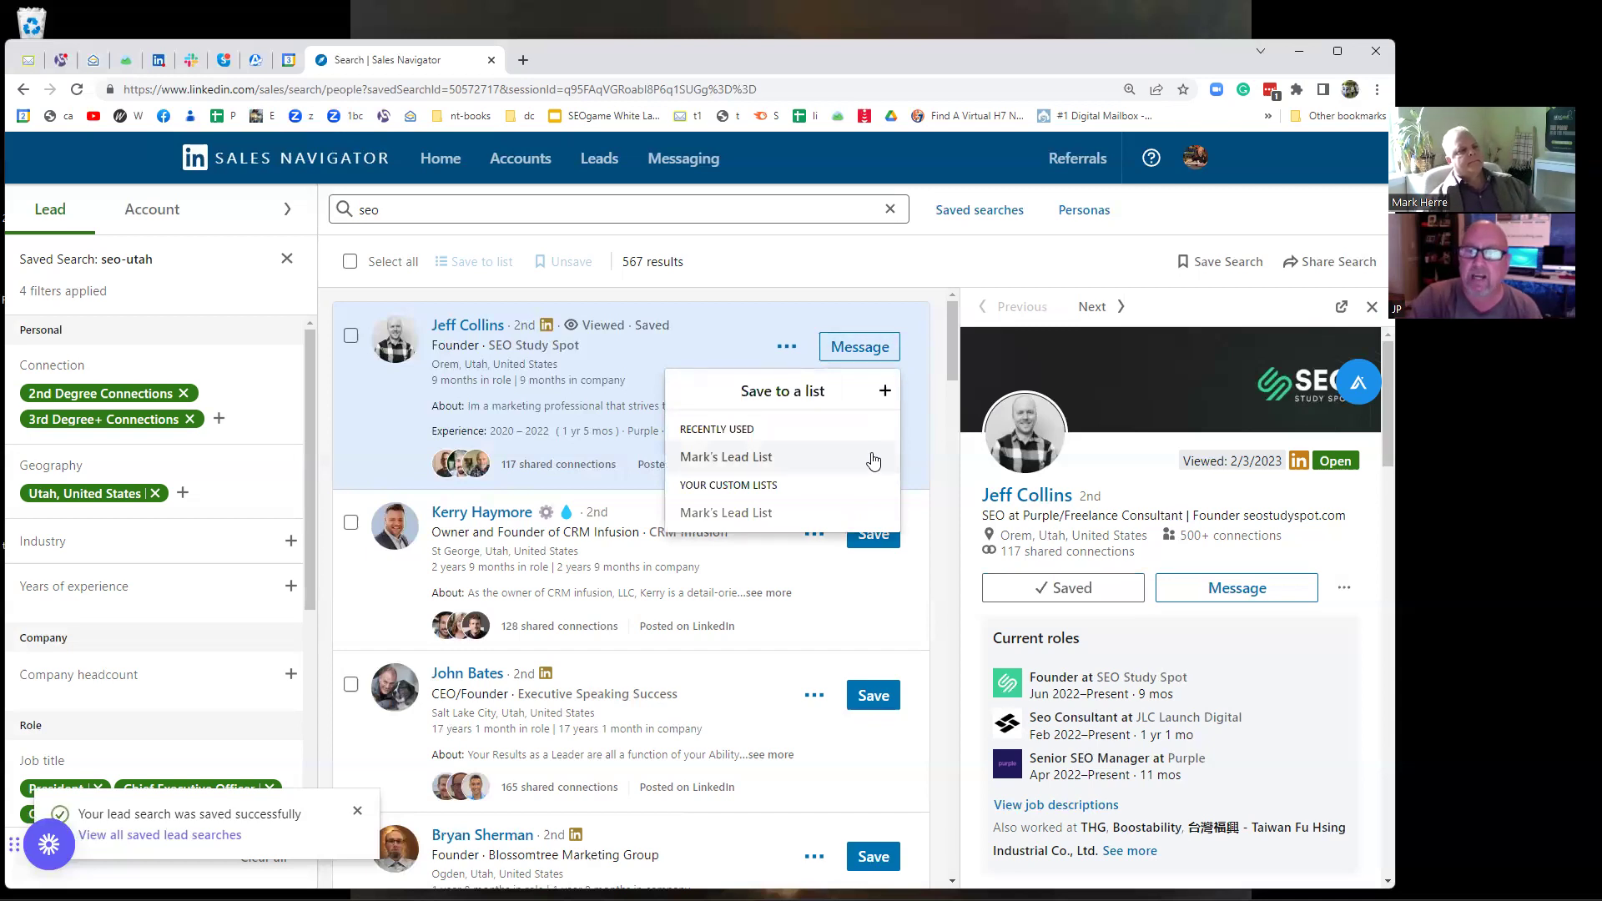
pyautogui.click(884, 392)
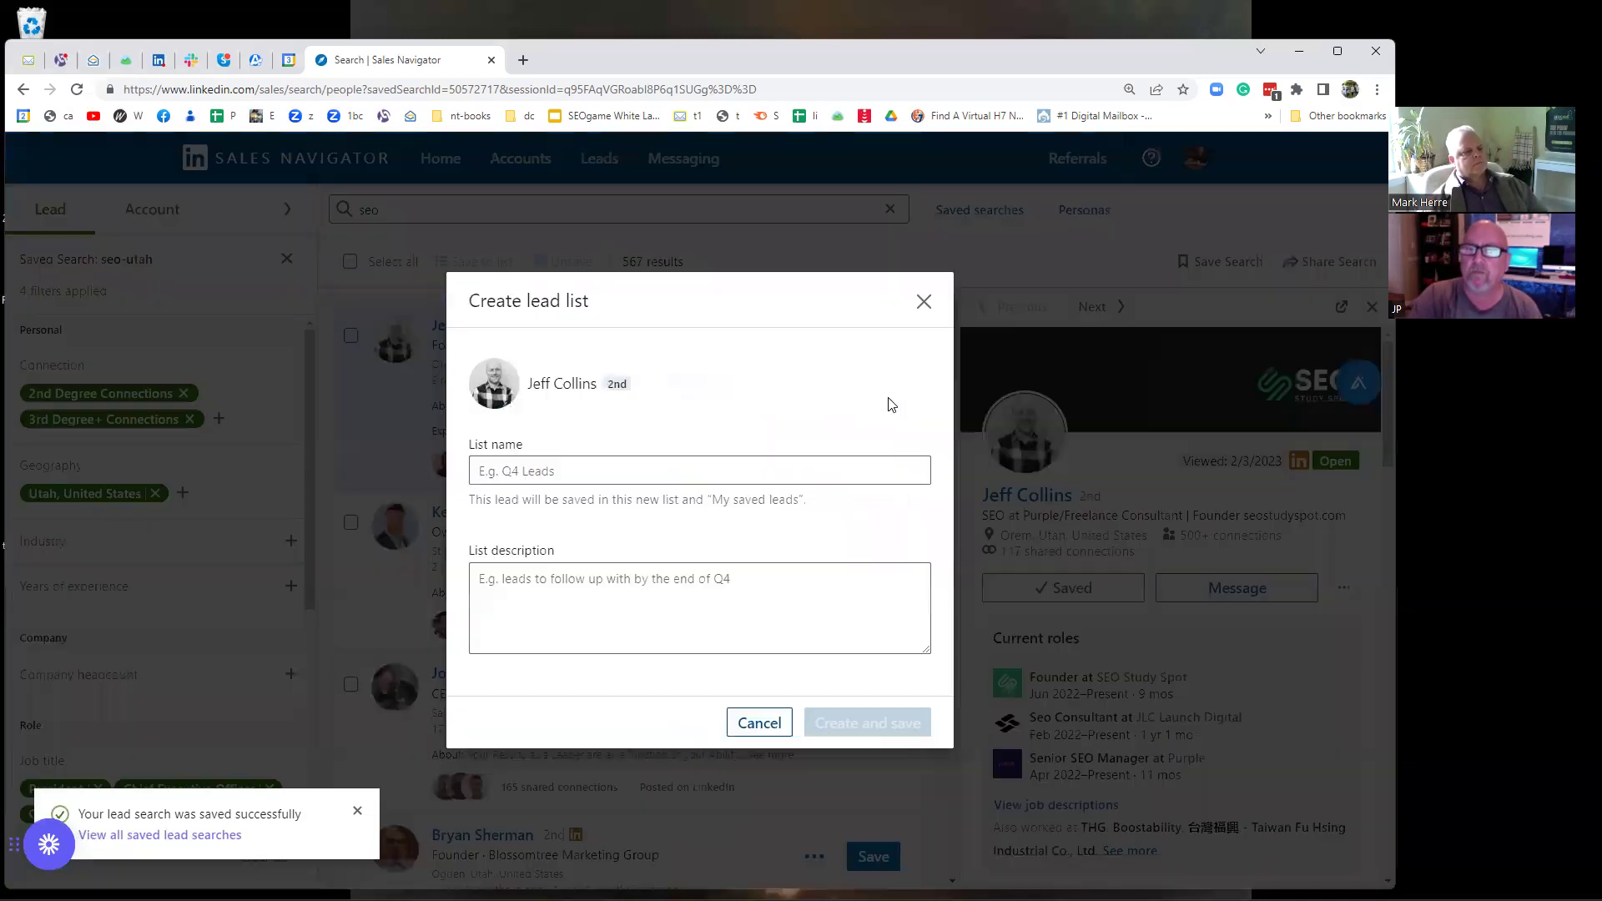
pyautogui.click(534, 472)
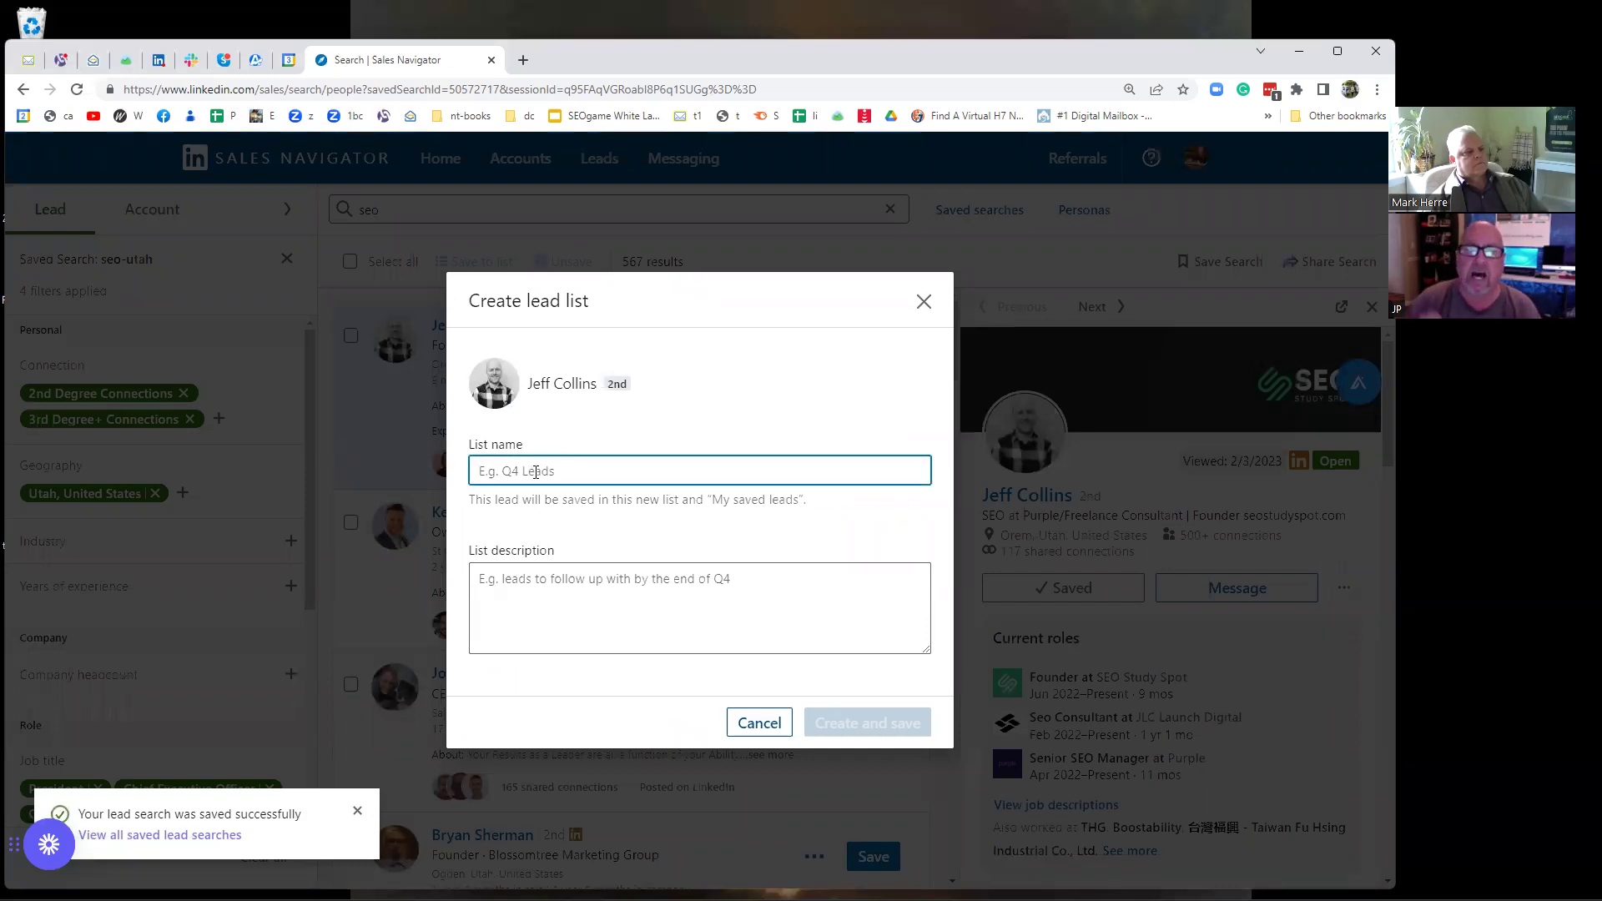
pyautogui.write('s')
pyautogui.press('BackSpace')
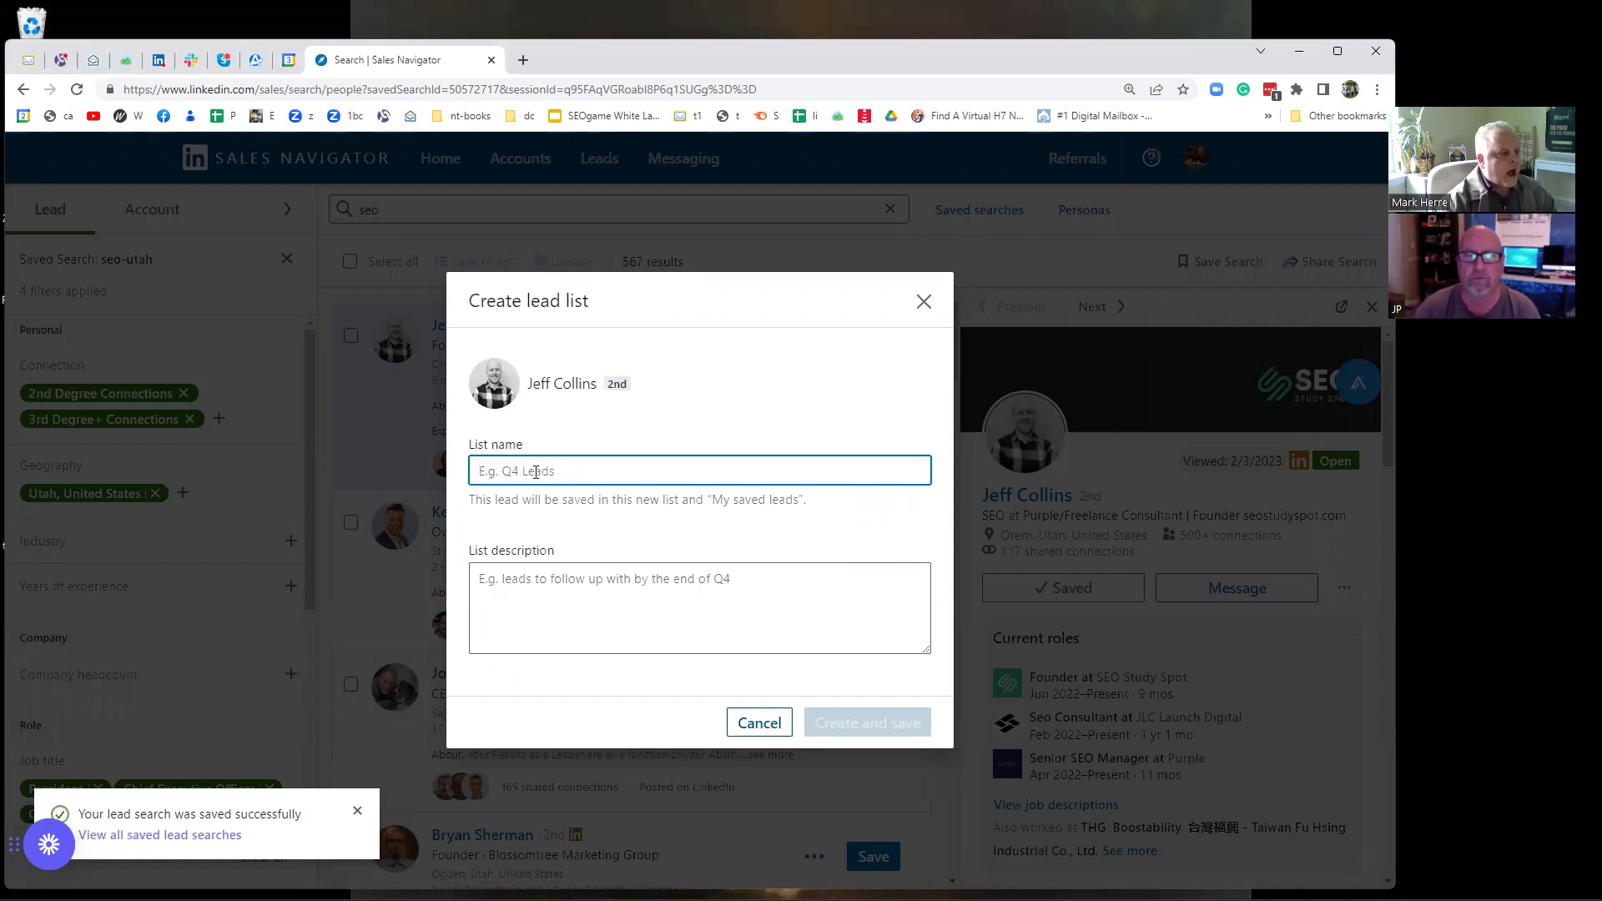
pyautogui.write('ni')
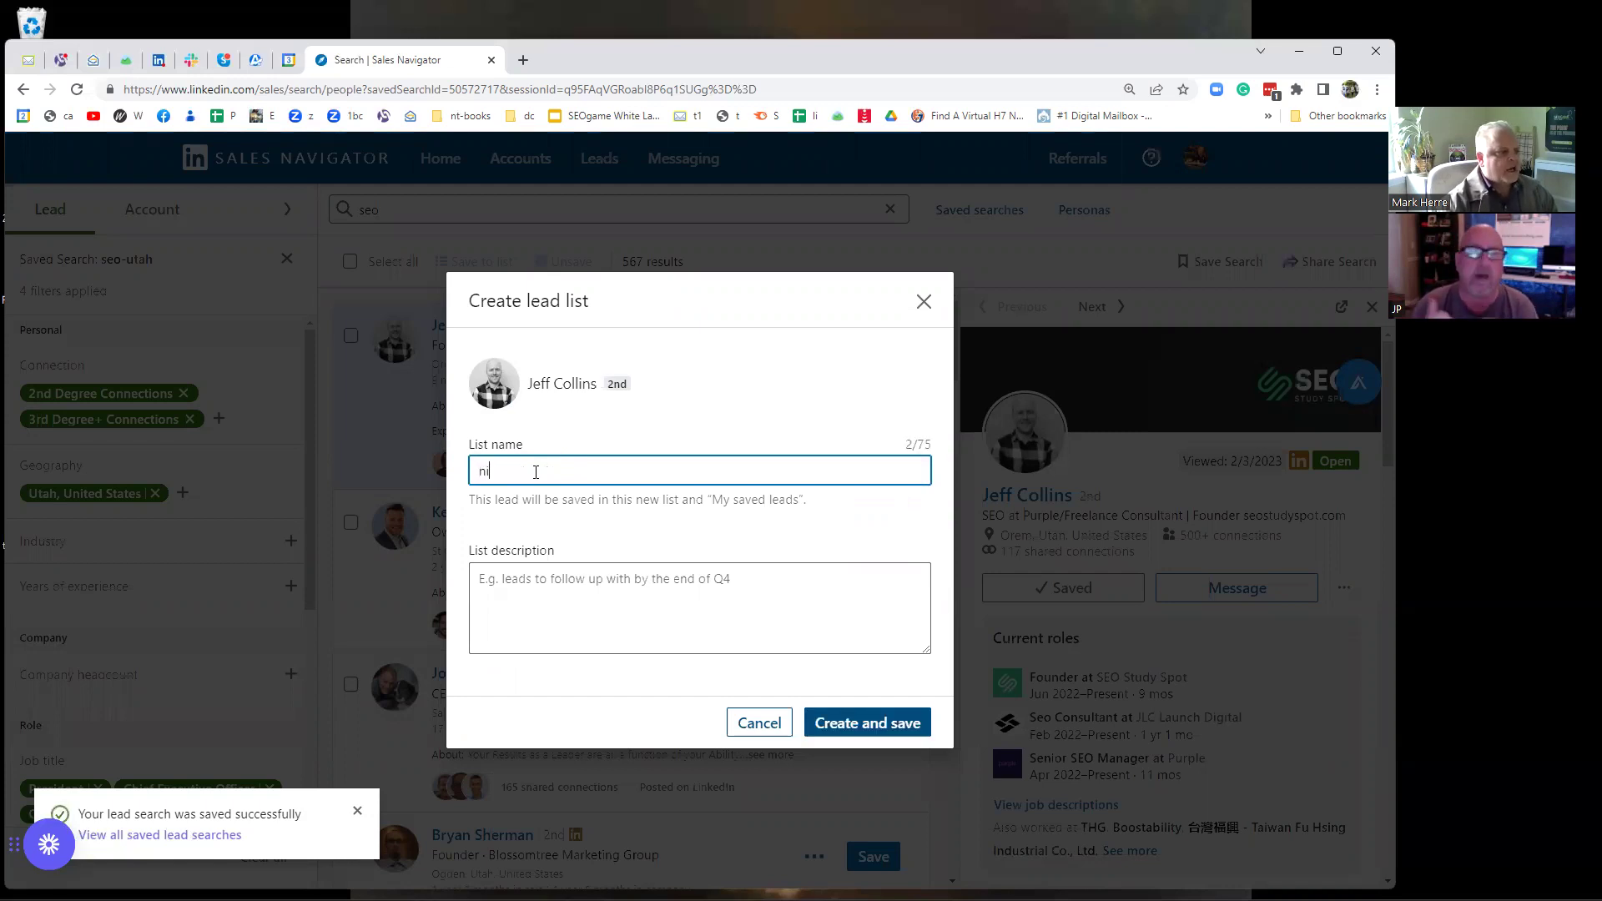
pyautogui.write('che-s')
pyautogui.write('eo')
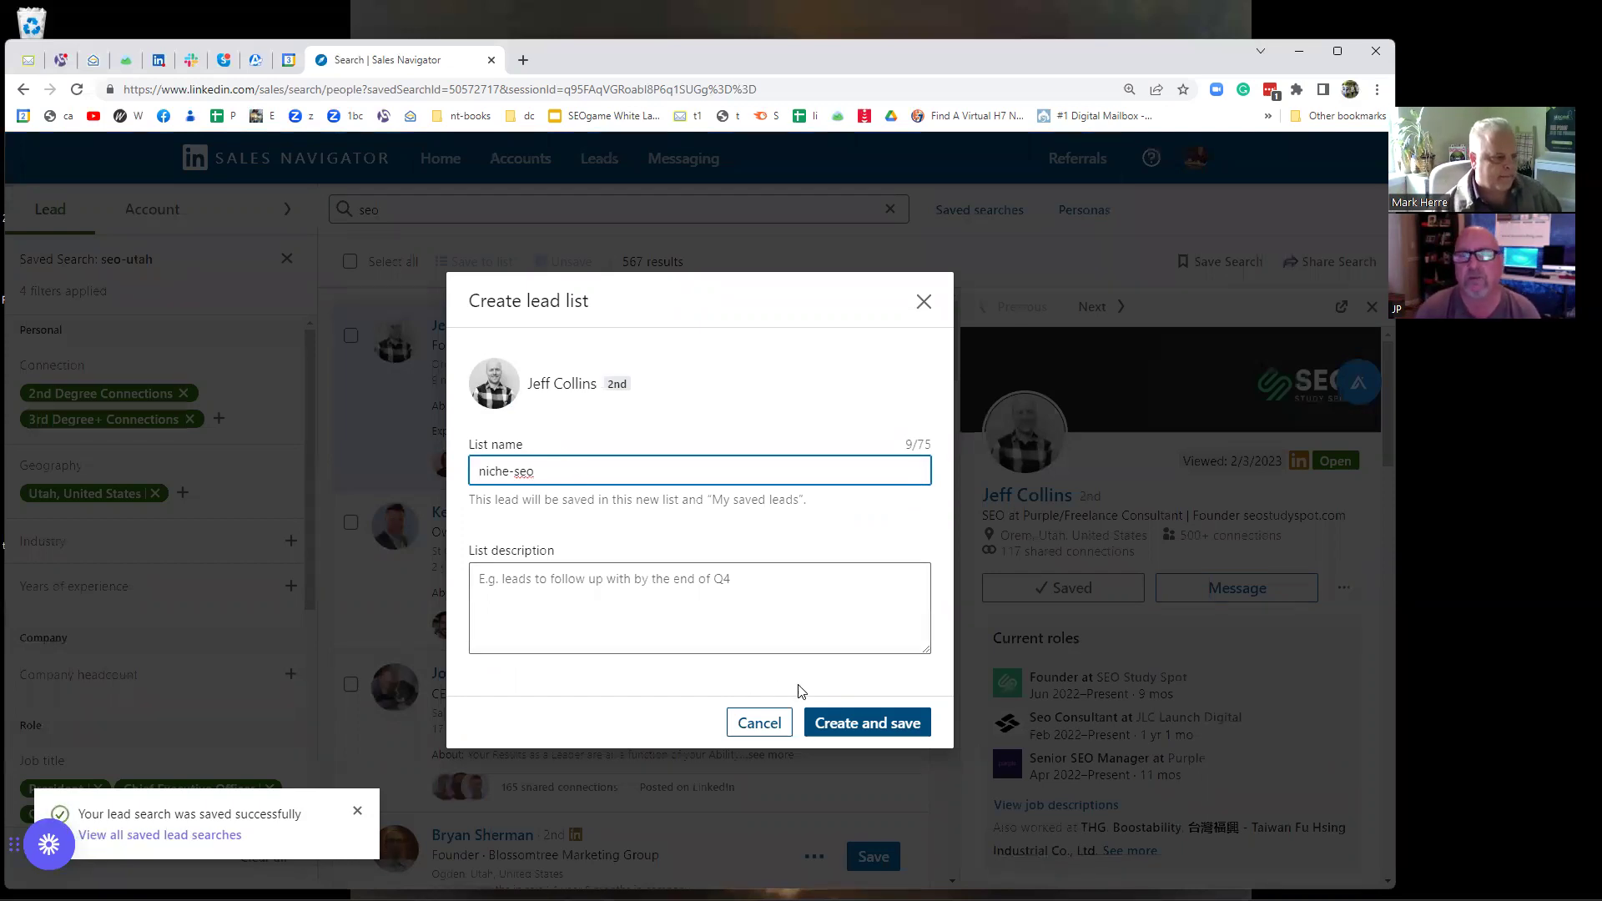
# Describe the new lead list as "Niche are in the riches" and create it with the lead saved in it.
pyautogui.click(605, 584)
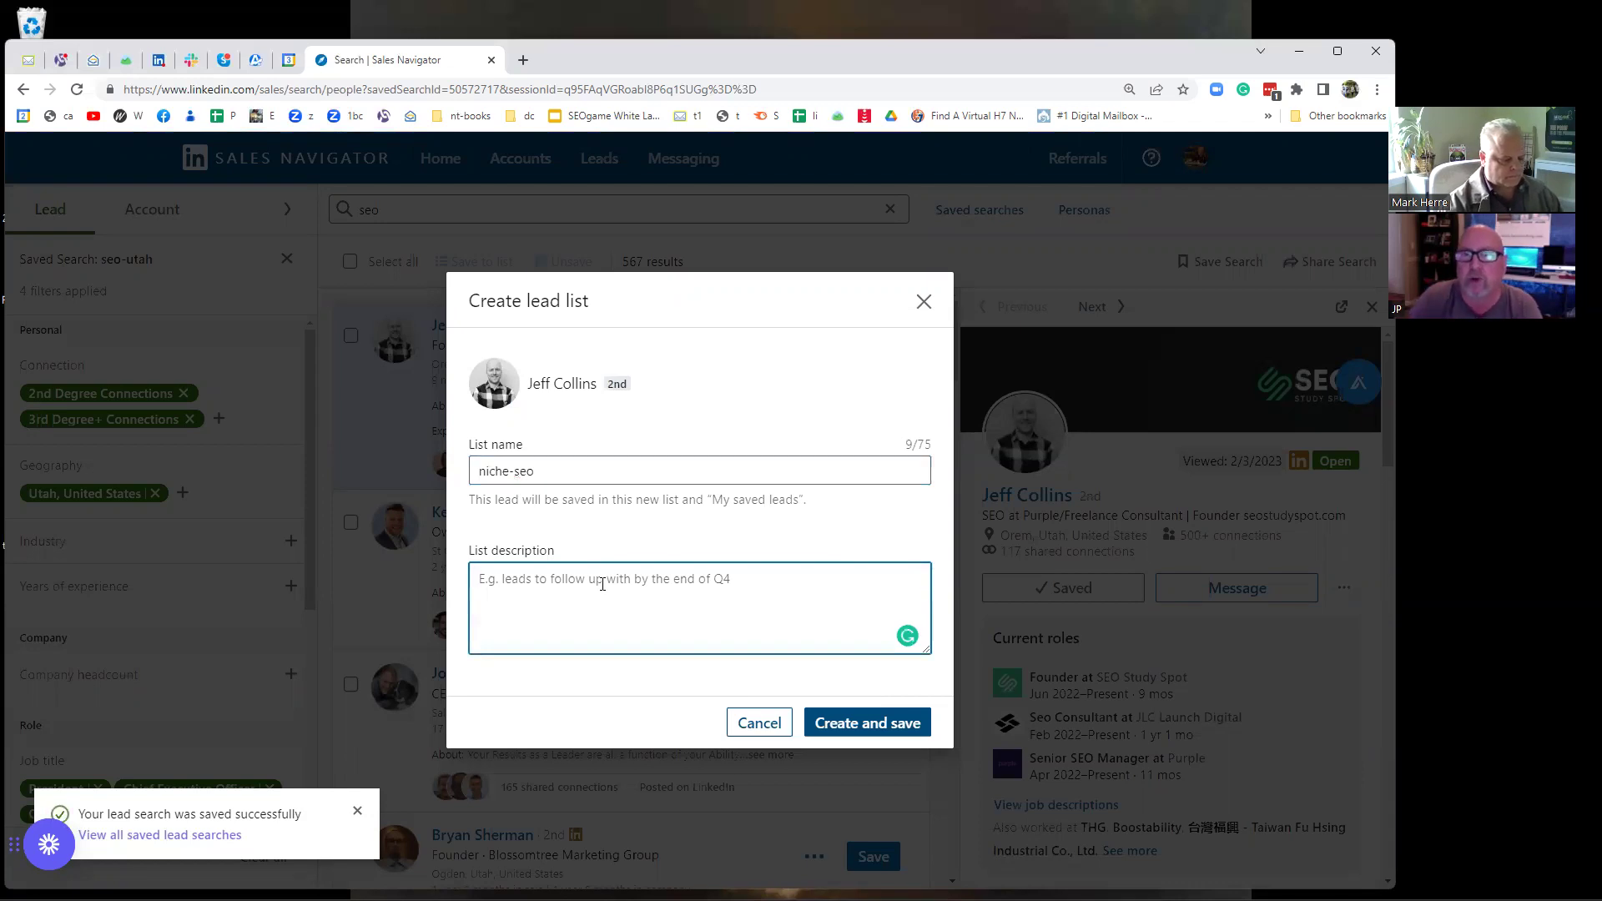
pyautogui.write('N')
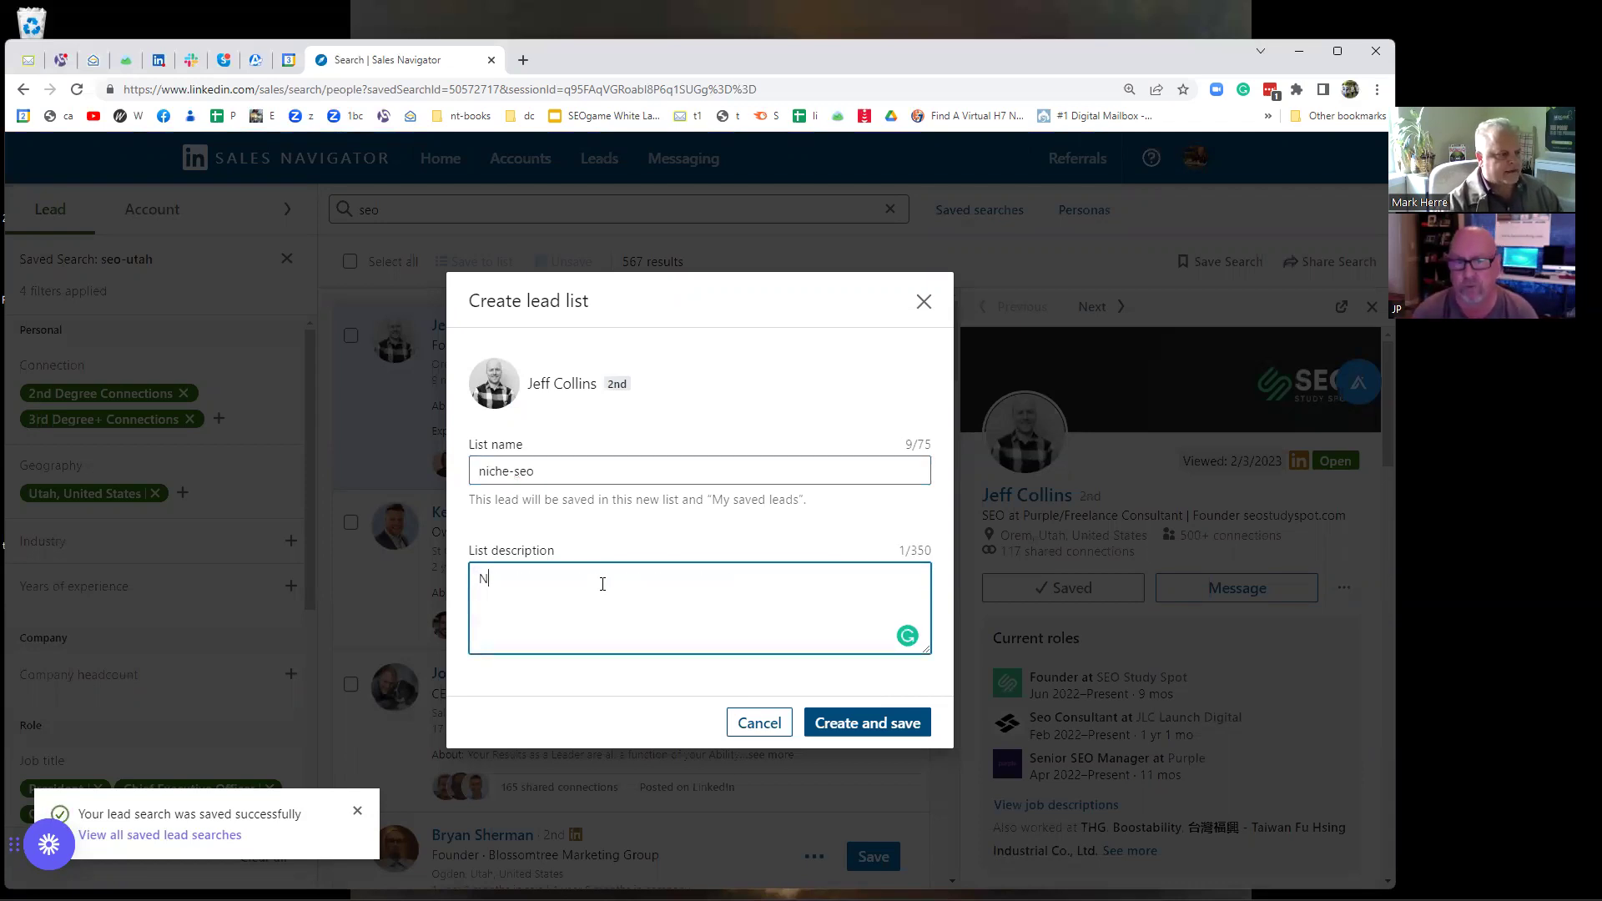
pyautogui.write('iche ')
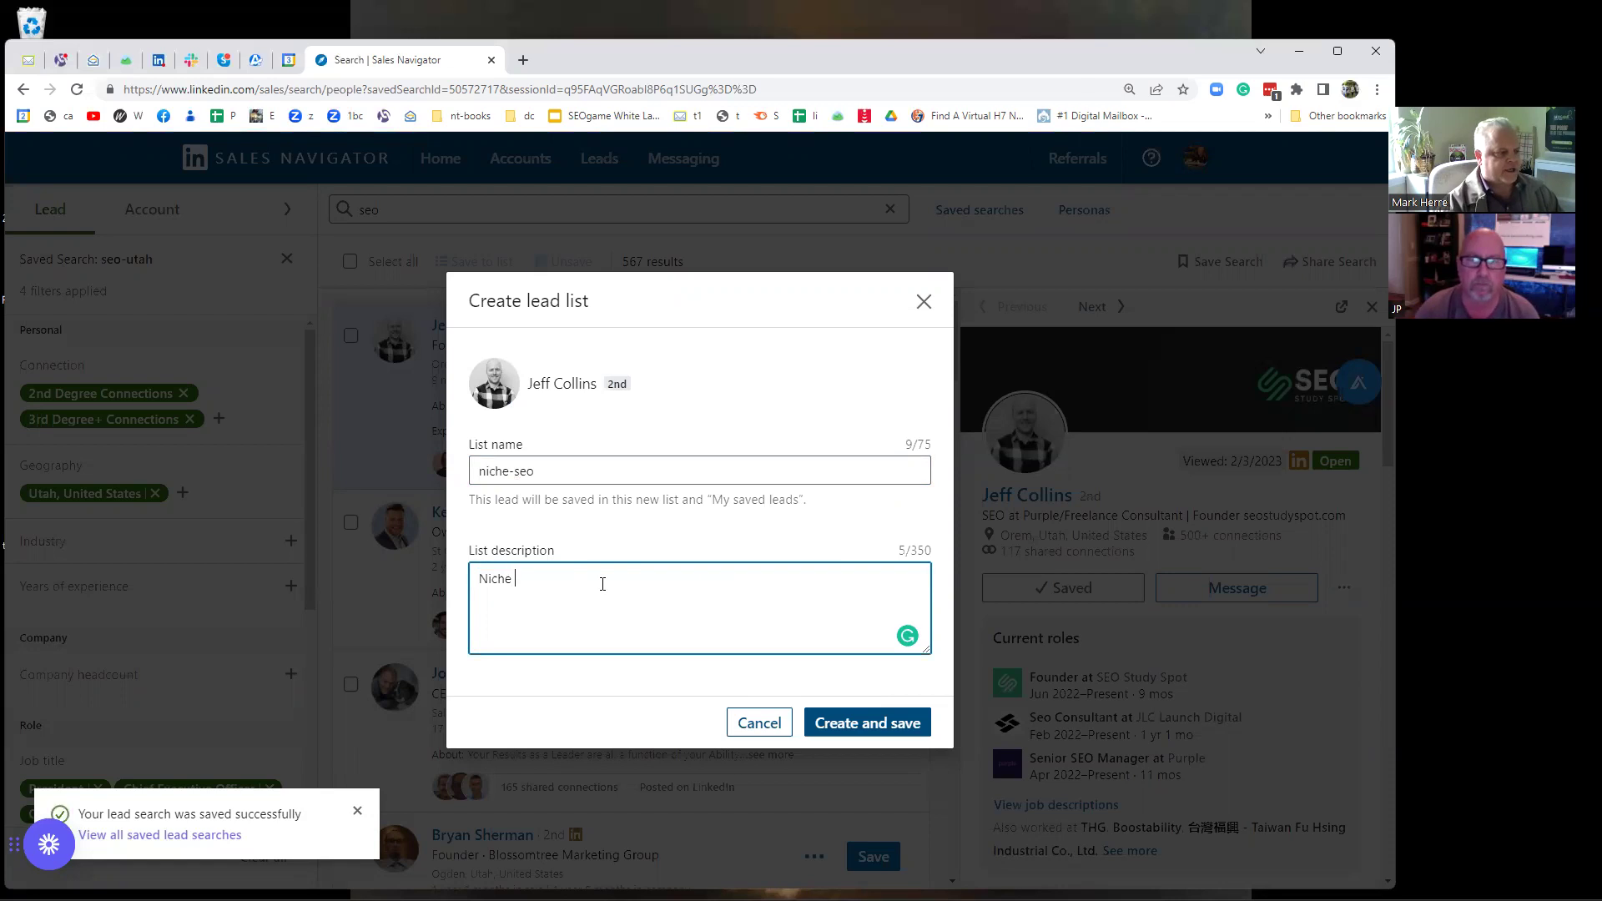
pyautogui.write('are in the riches')
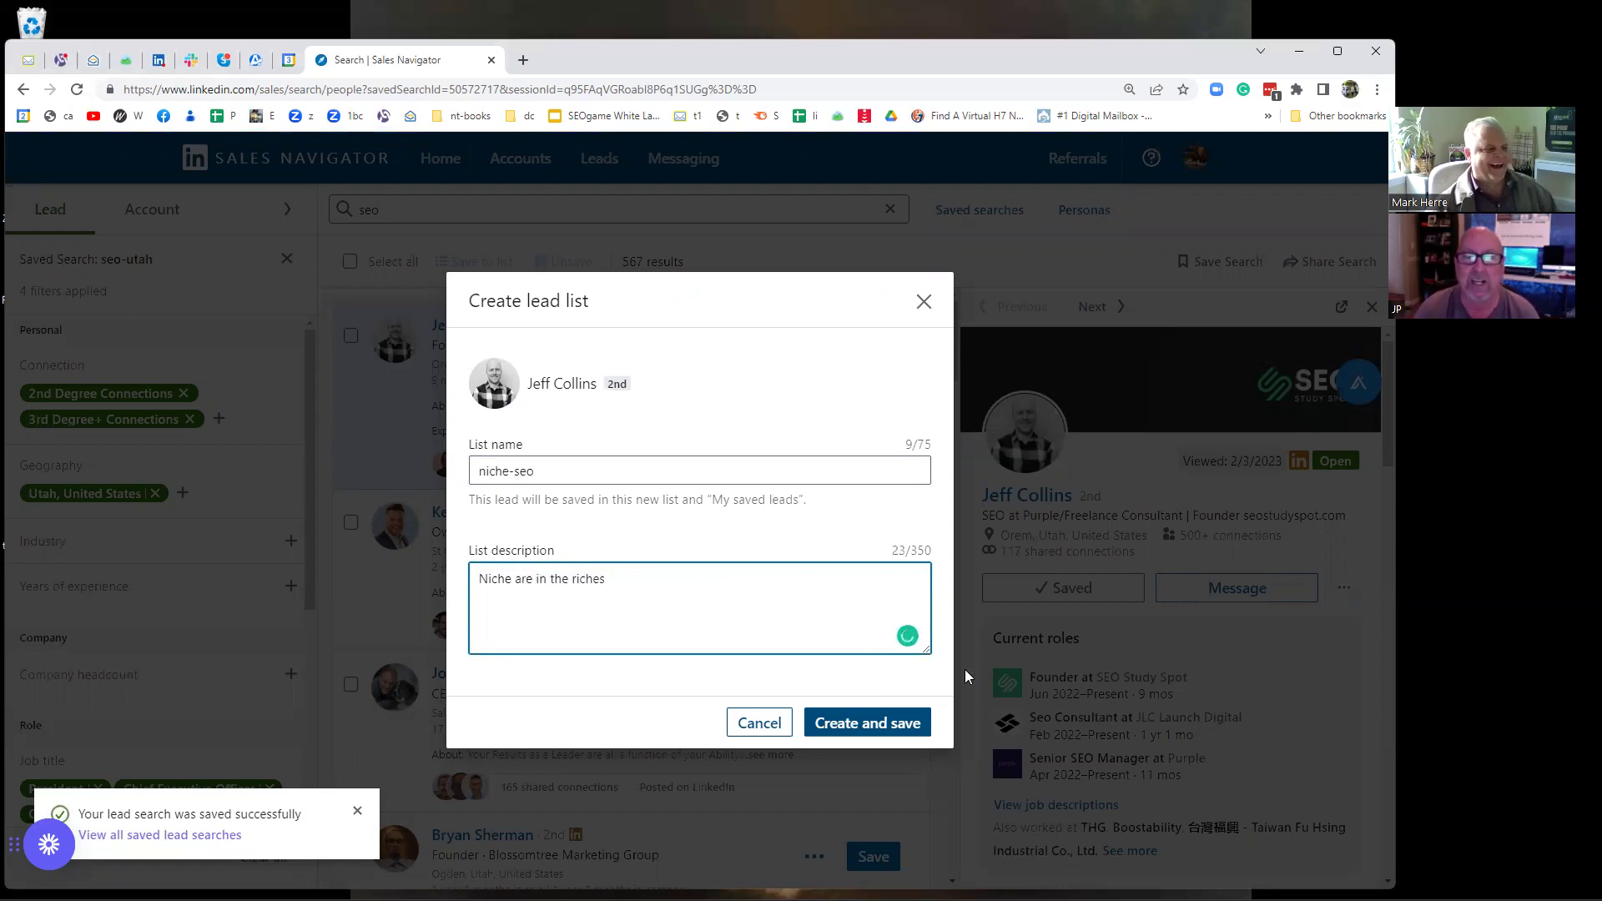
pyautogui.click(872, 723)
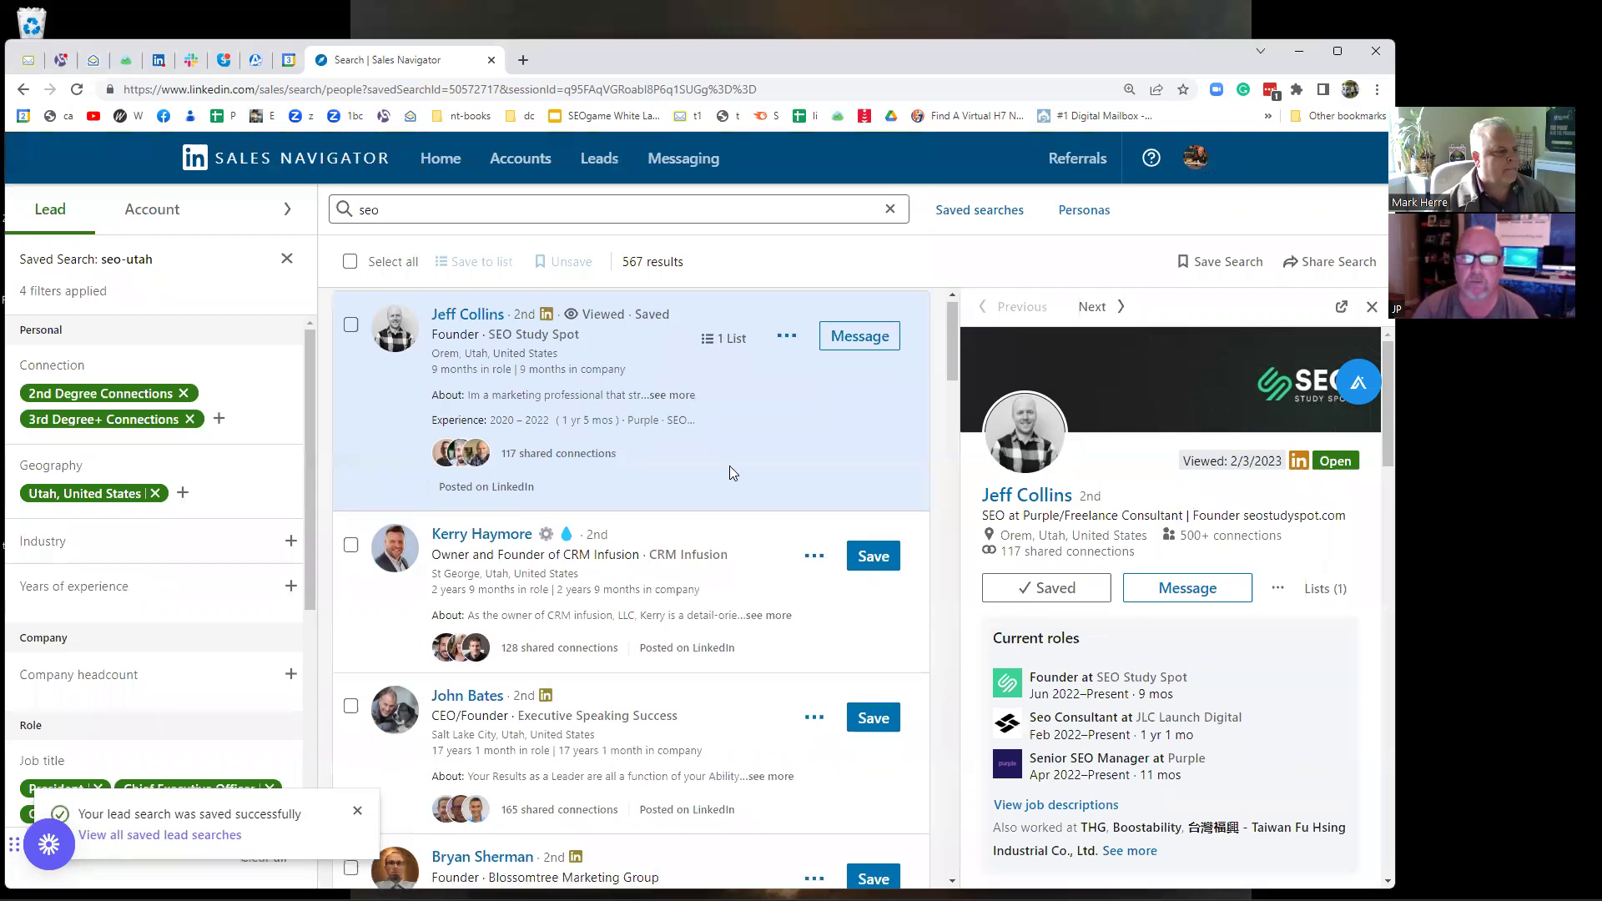
# Save the CEO/Founder of Executive Speaking Success as a lead in the niche-seo list.
pyautogui.scroll(-3, 730, 466)
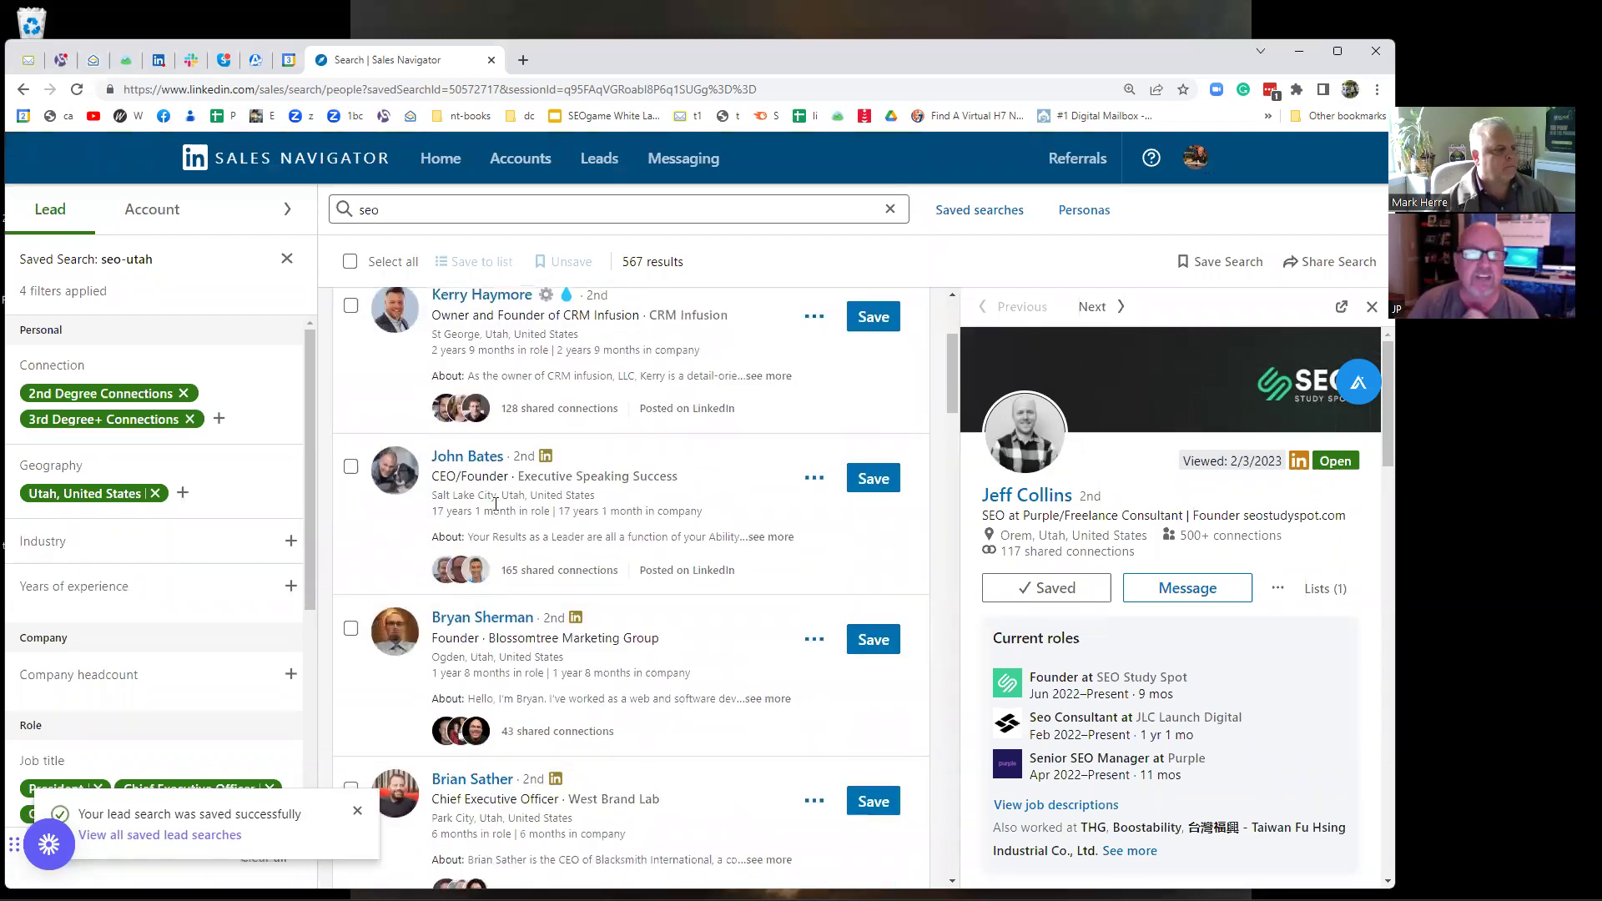
pyautogui.click(872, 480)
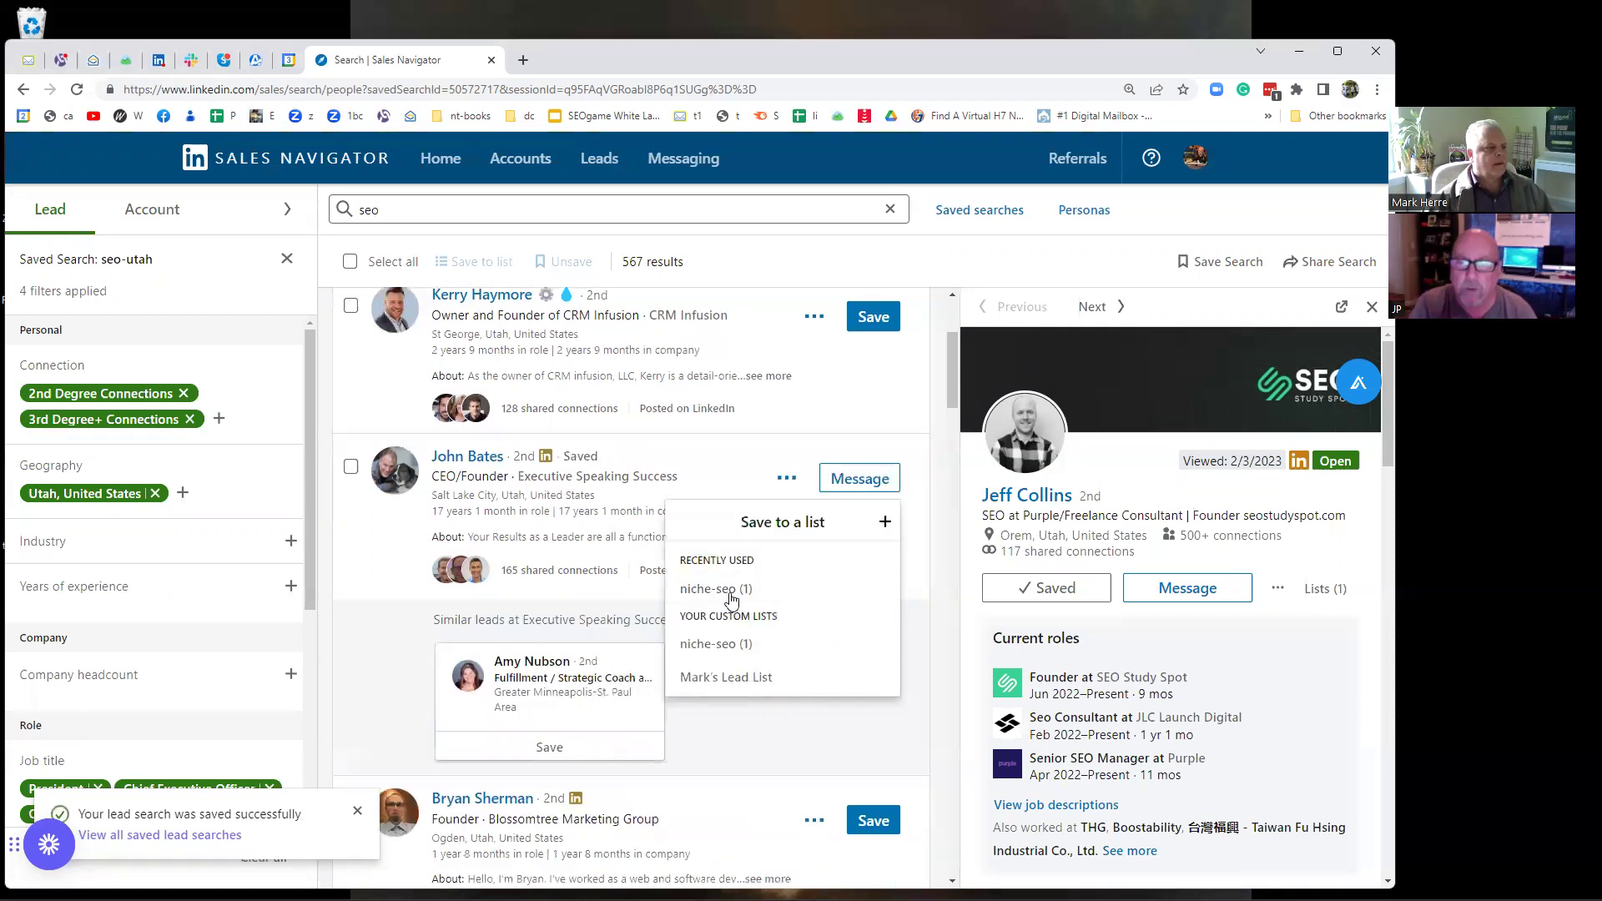
pyautogui.click(726, 591)
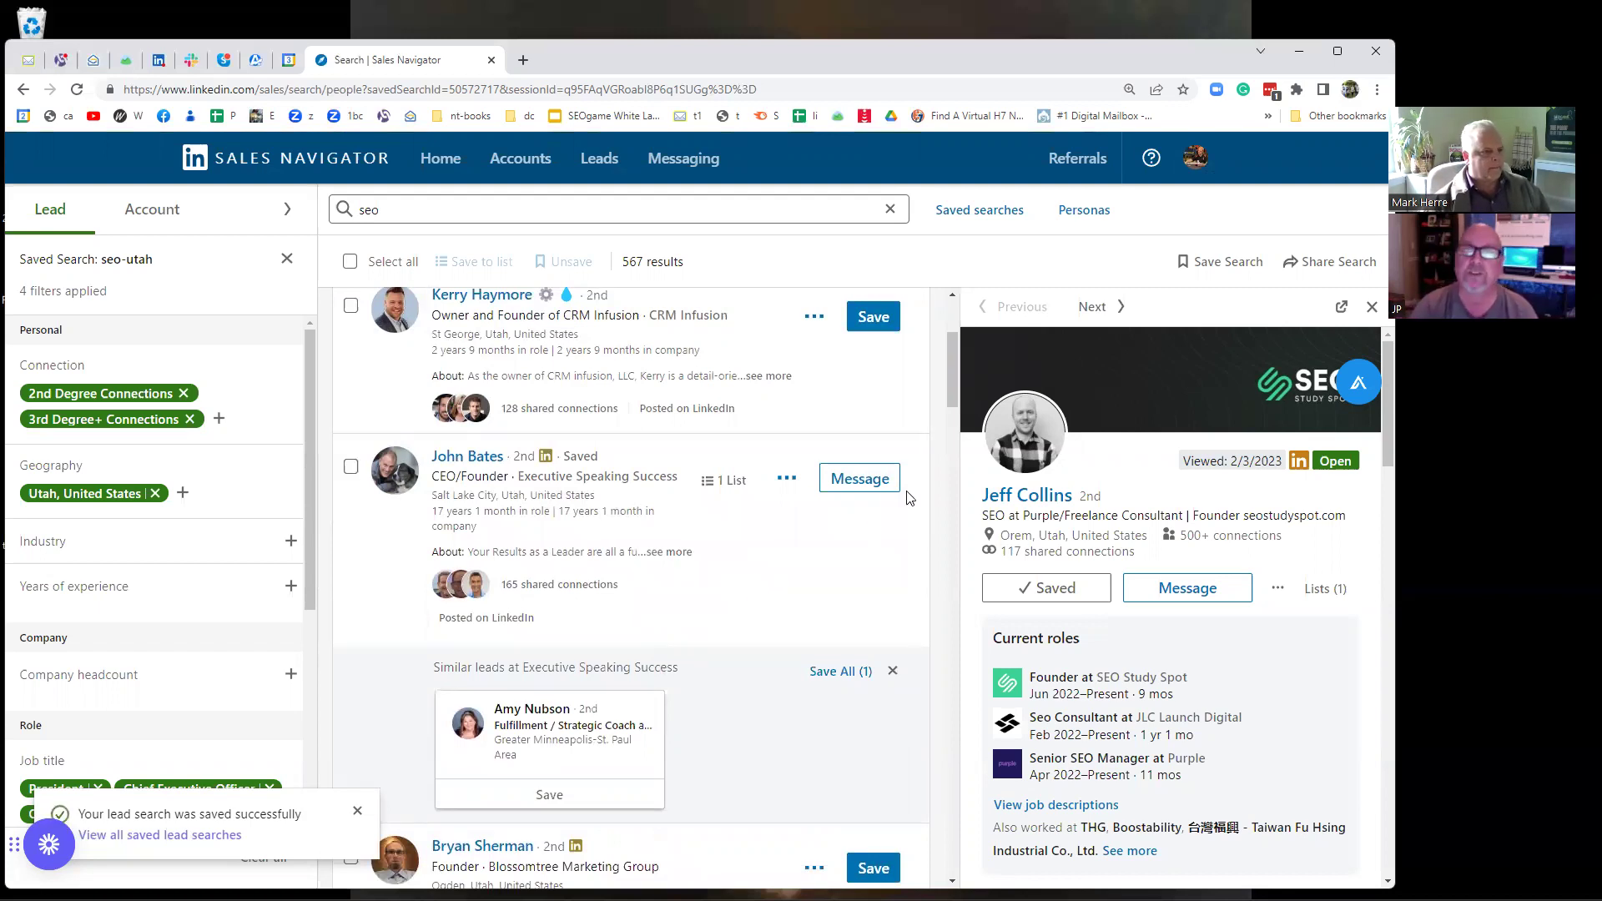
# Go to the overview of lead lists, dismiss the custom list tip, and open the niche-seo list.
pyautogui.click(588, 157)
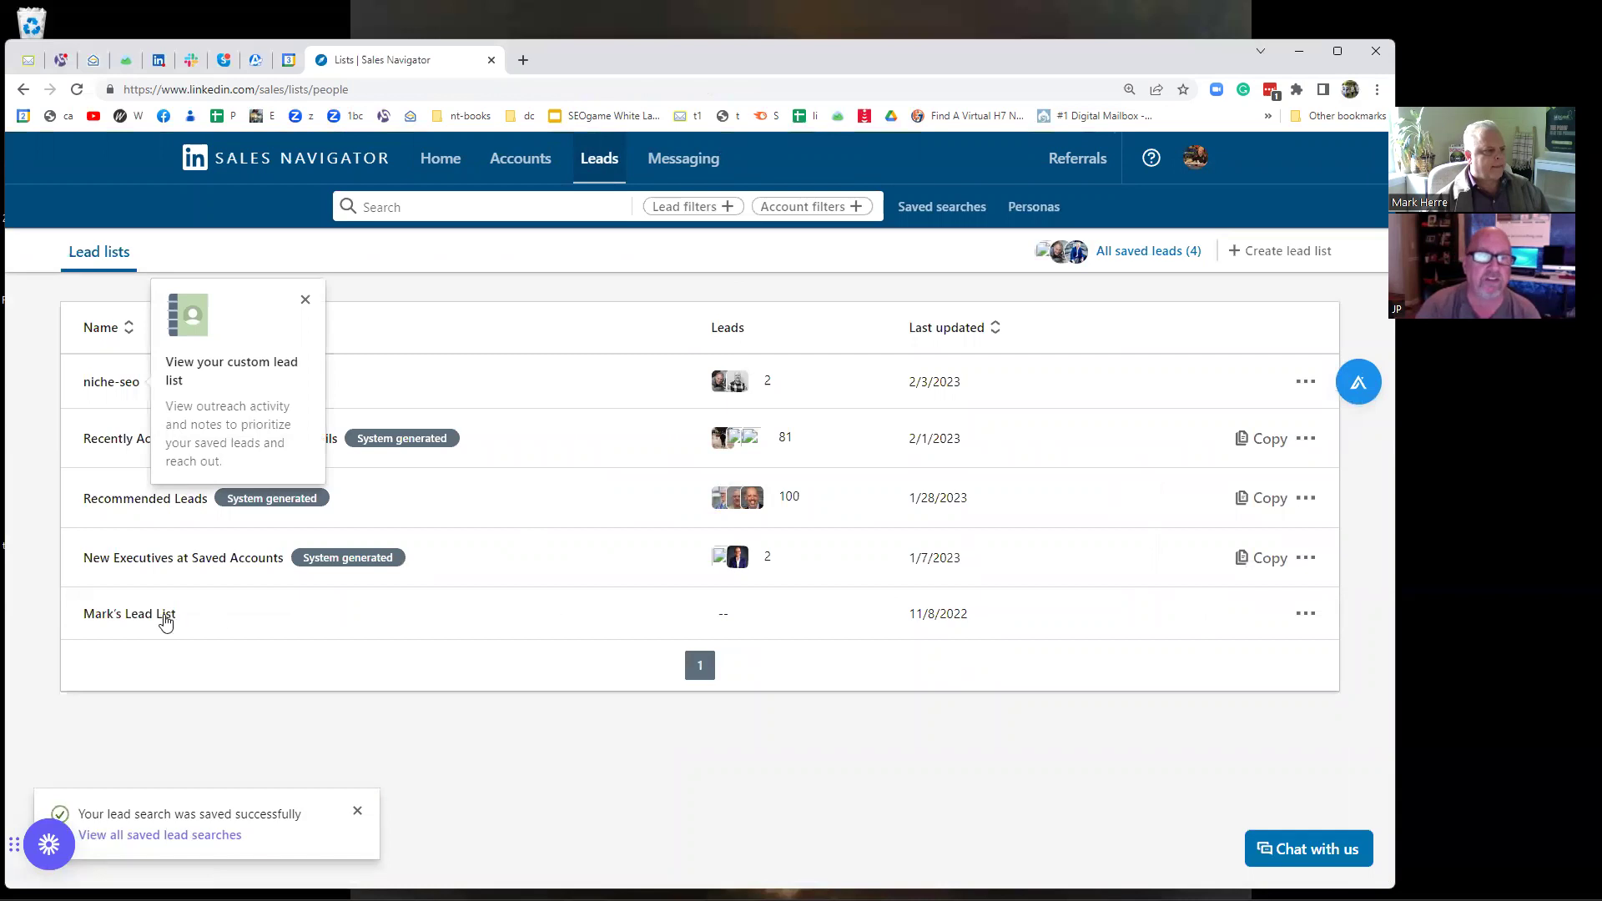
pyautogui.click(305, 299)
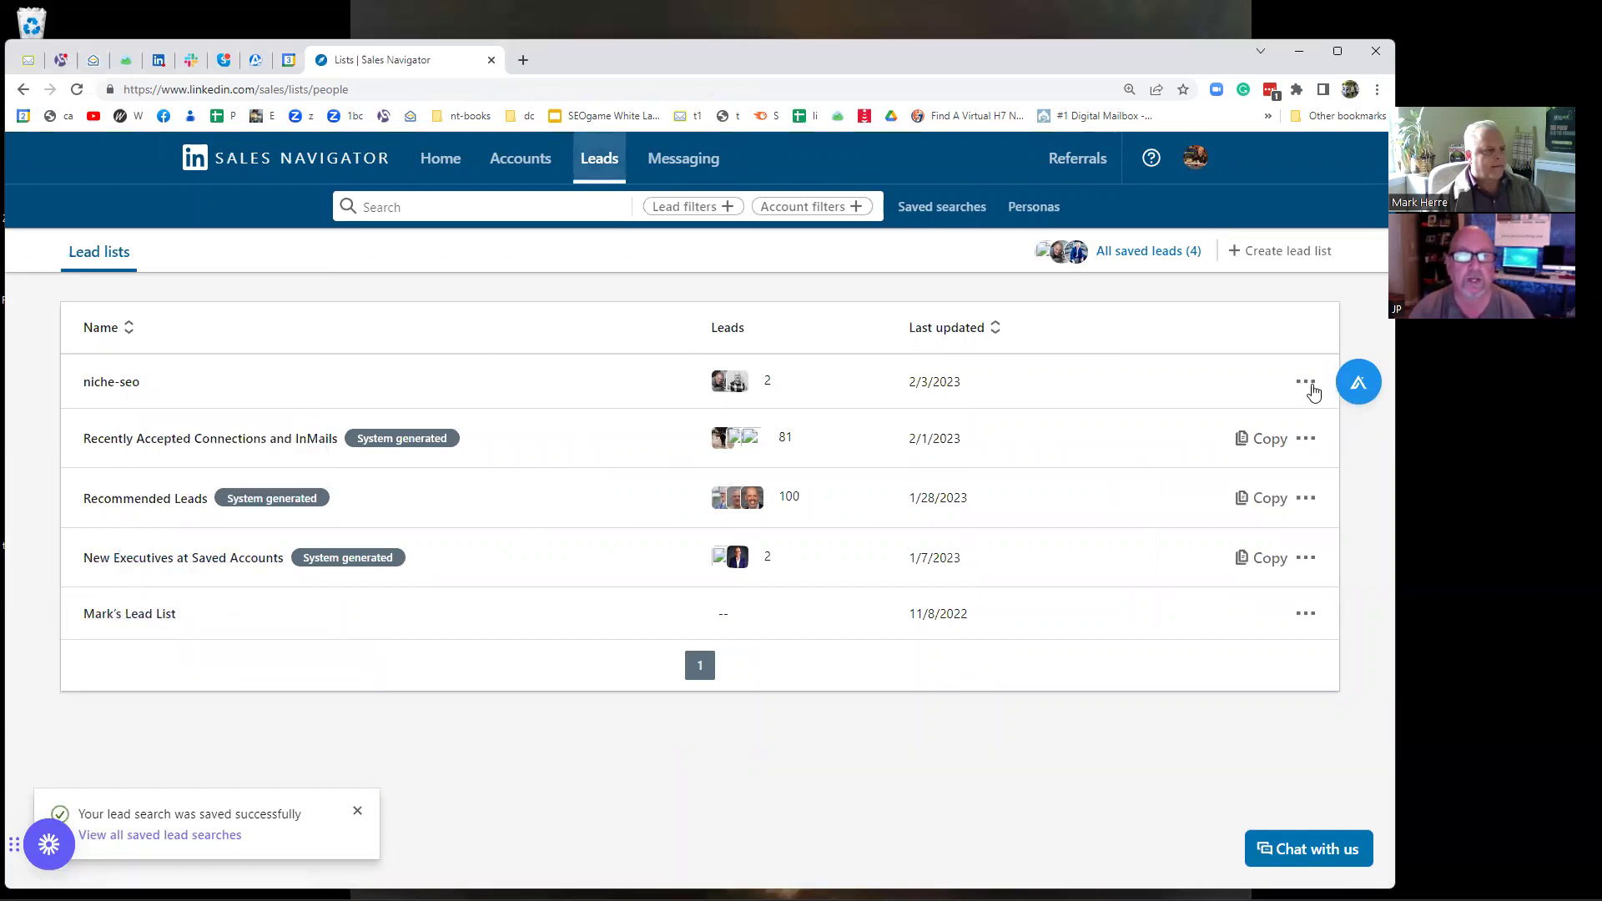
pyautogui.click(88, 385)
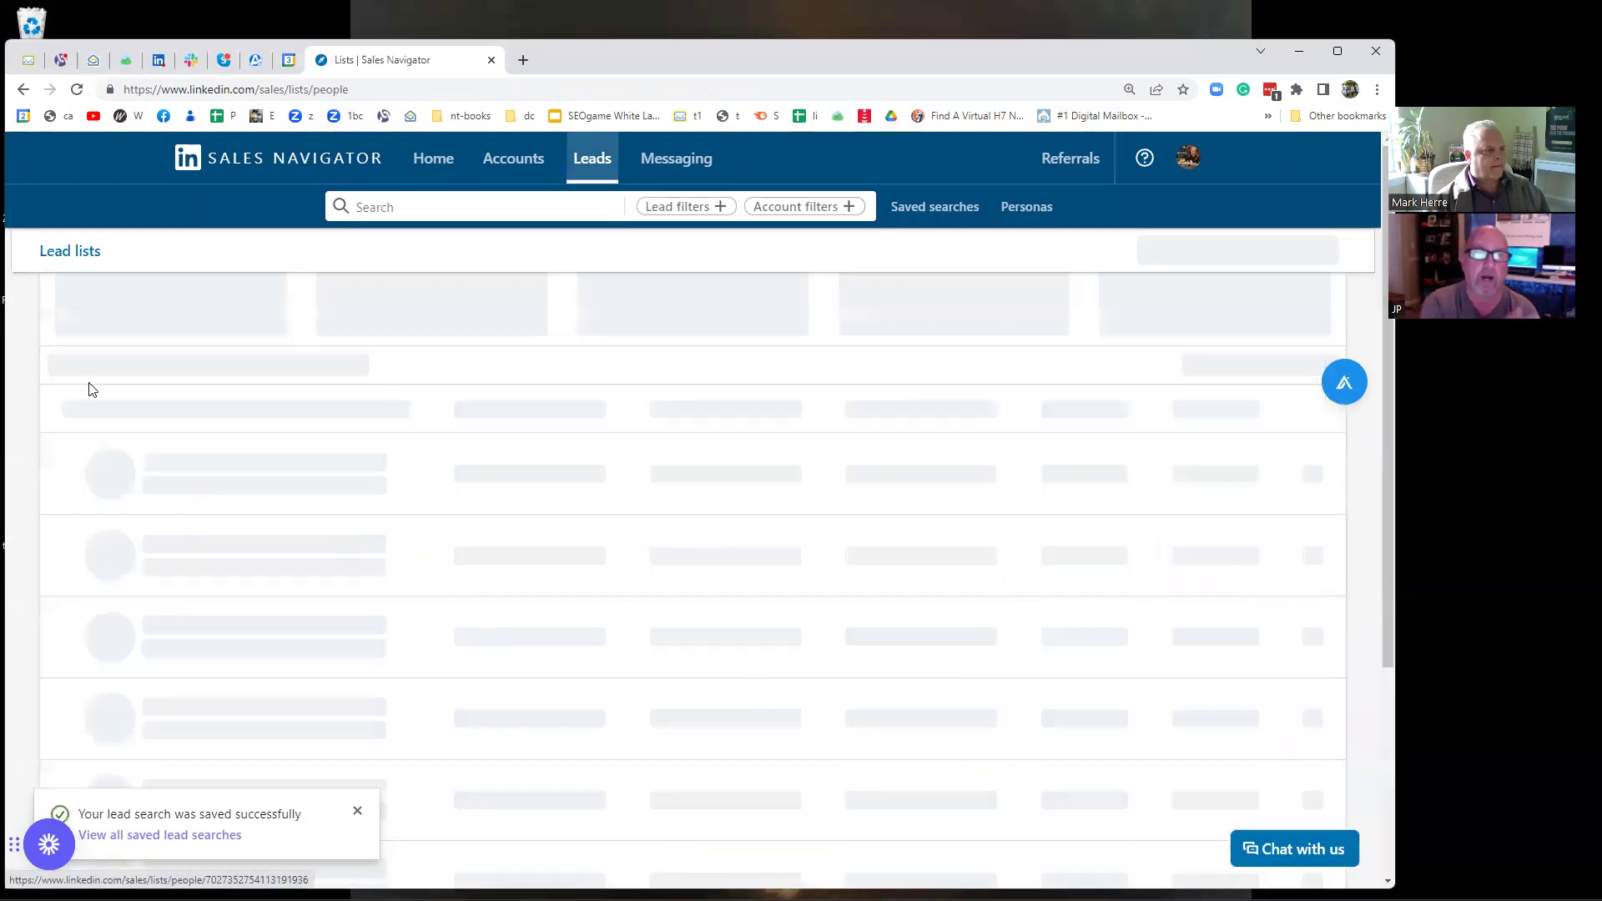